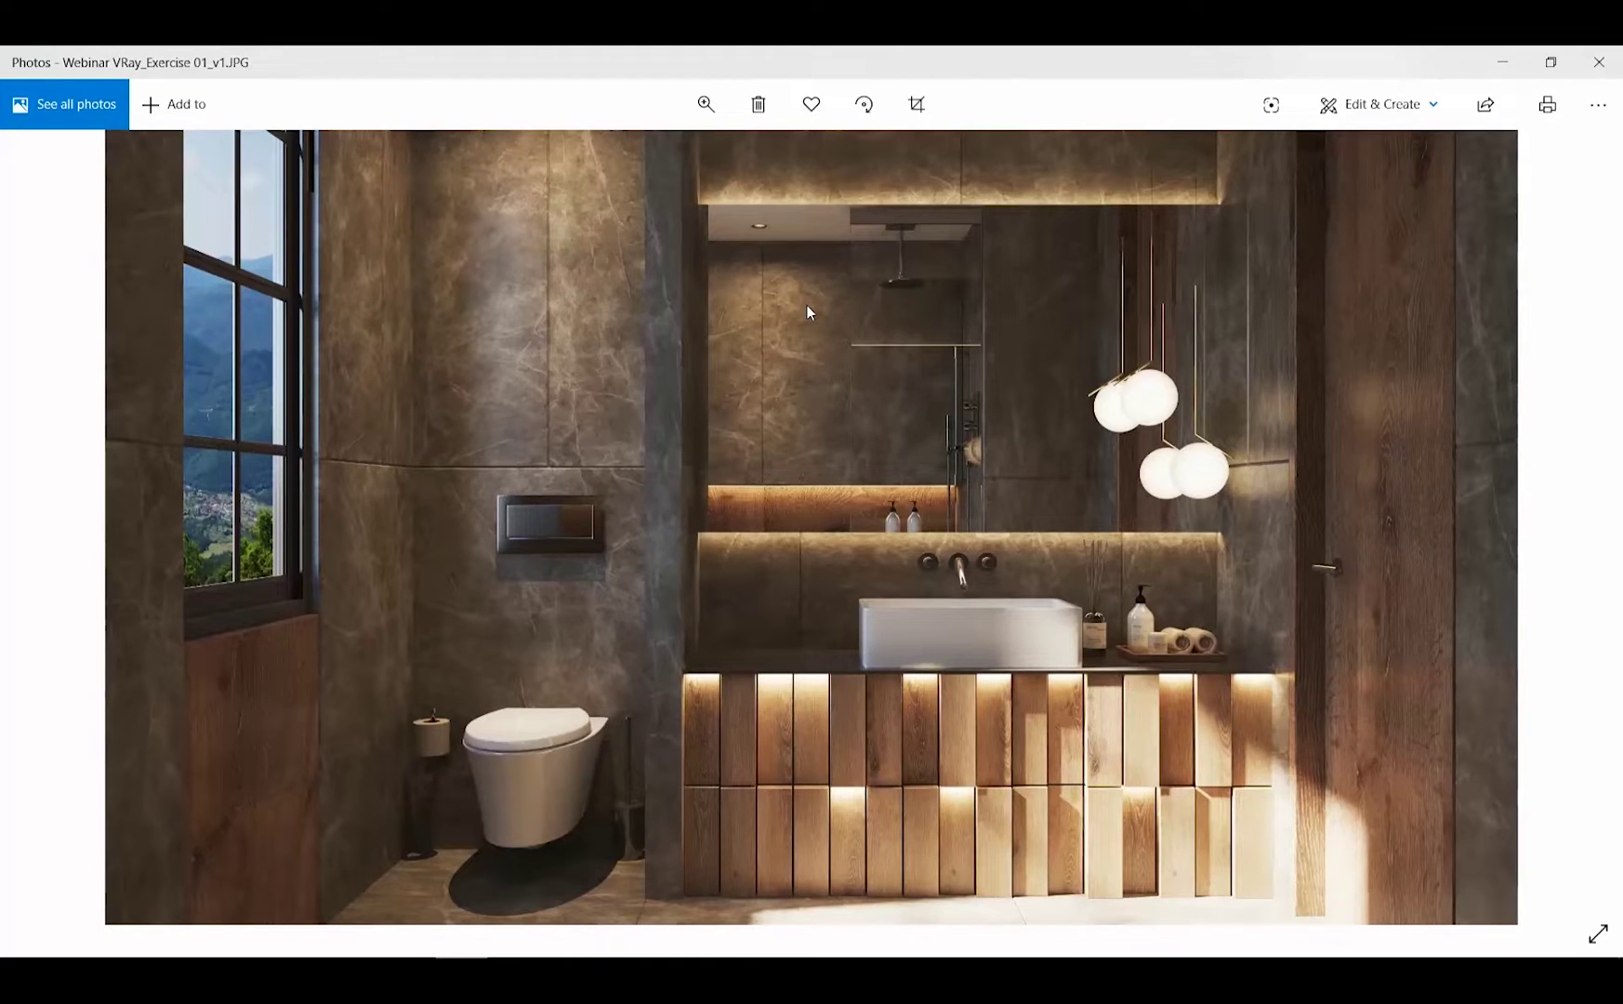
# - Hide the reference photo and test-render the camera view of the untextured grey bathroom
pyautogui.click(1504, 64)
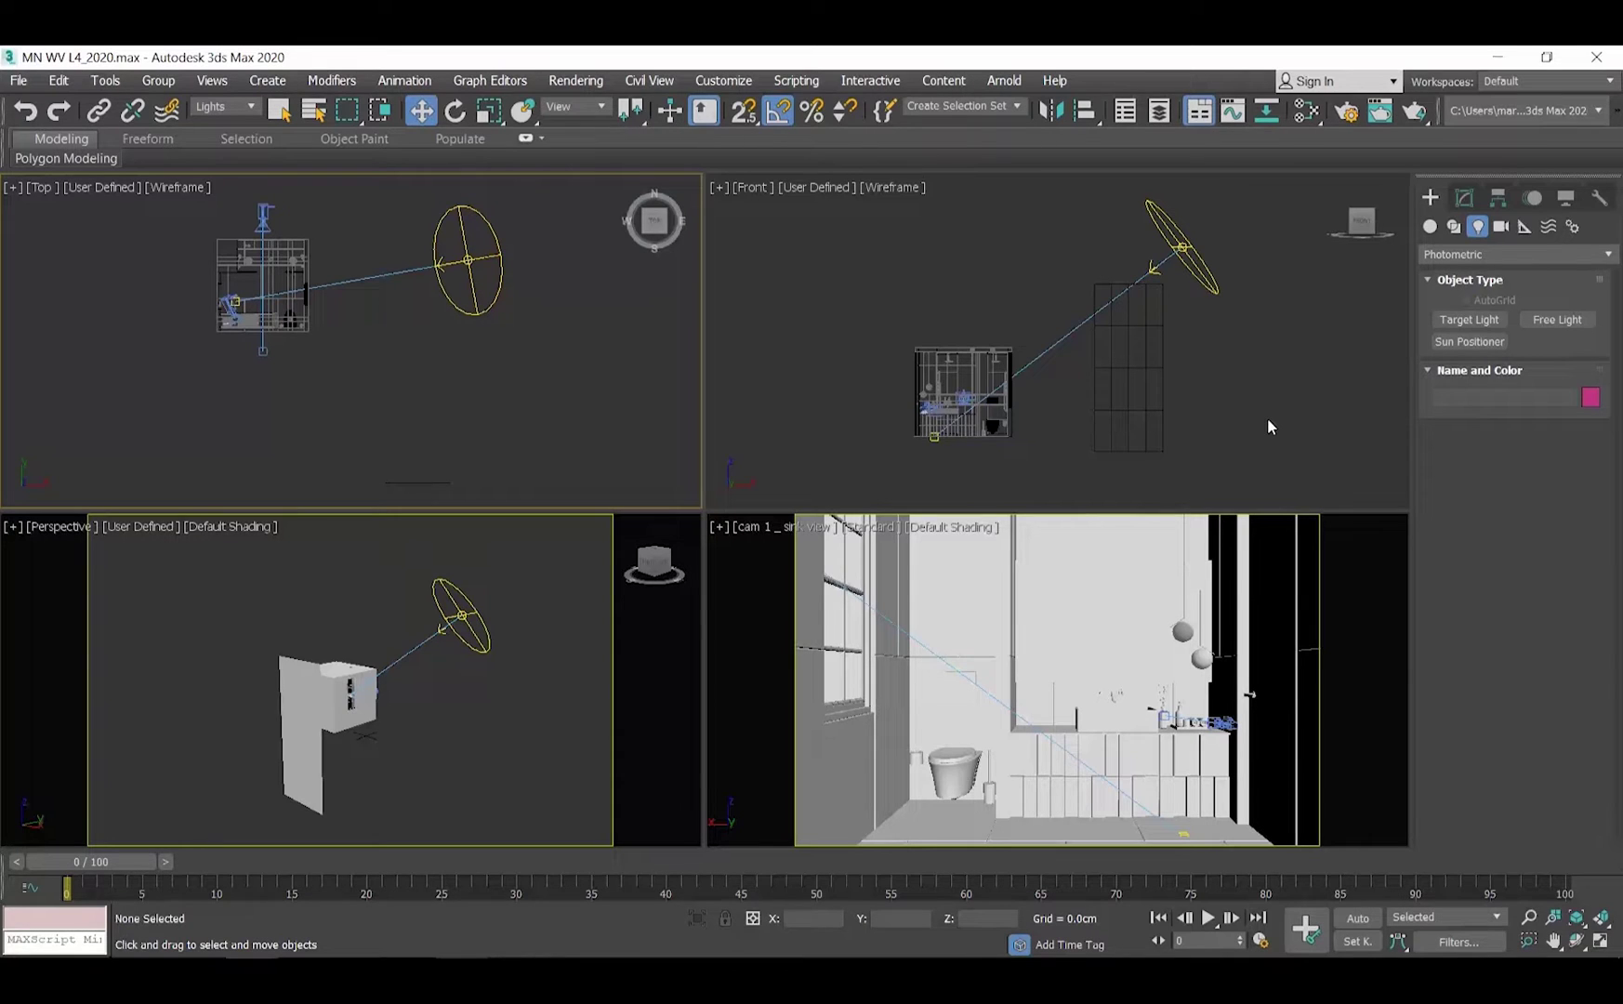
pyautogui.click(1232, 558)
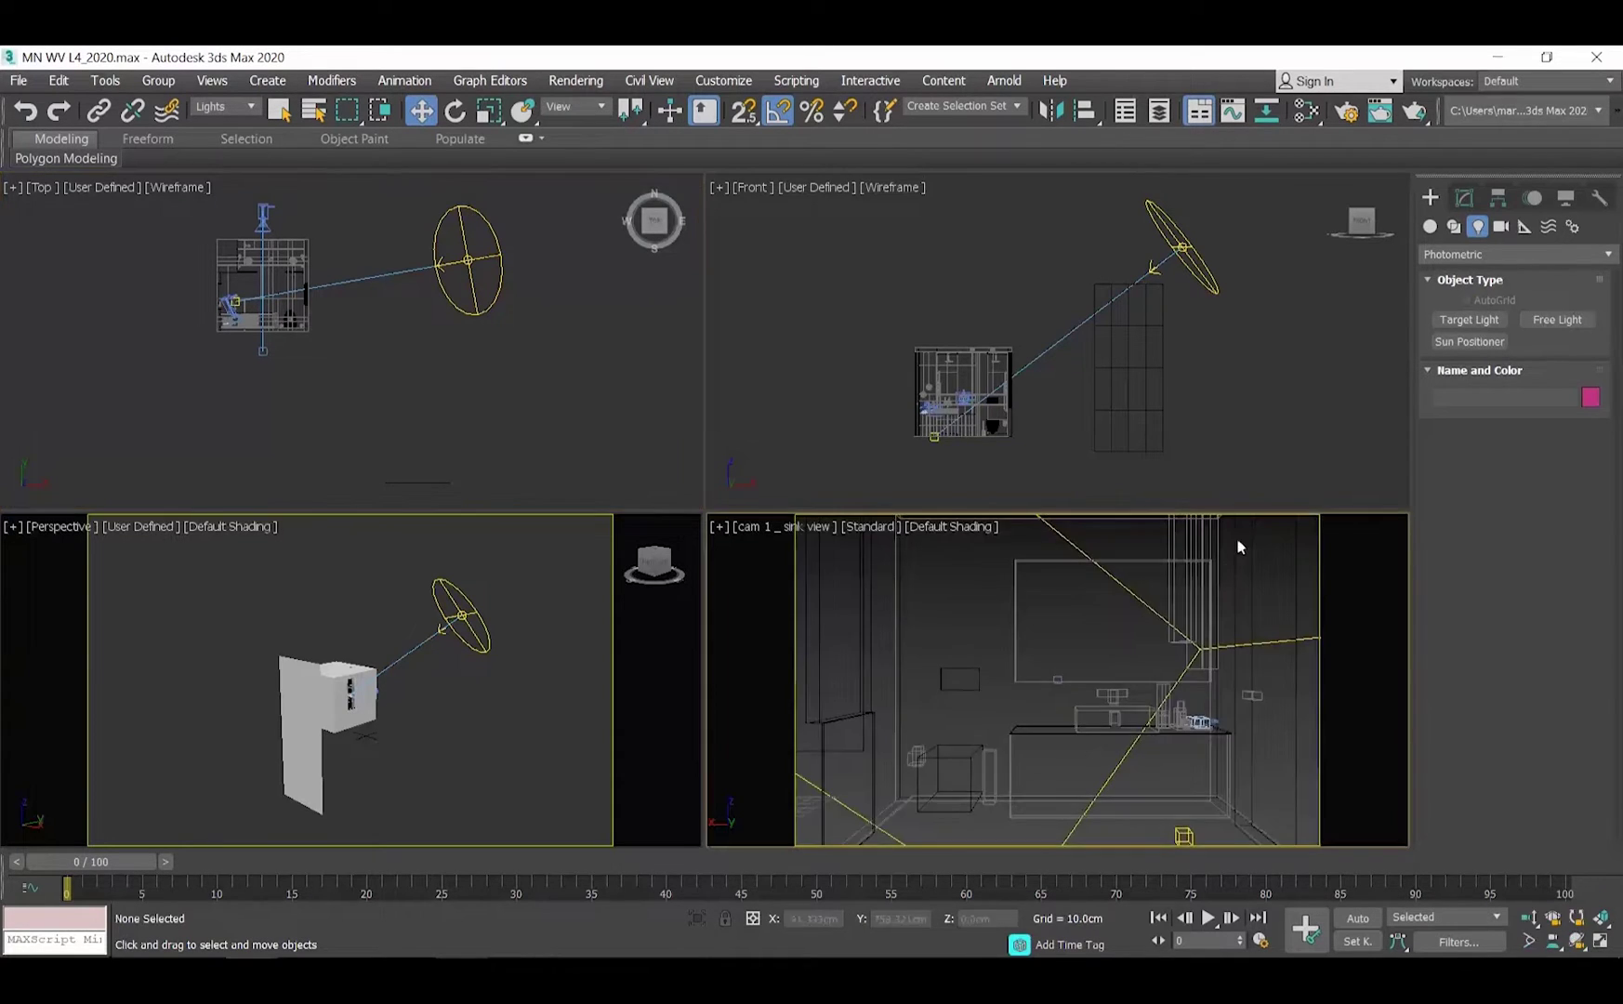
pyautogui.click(575, 80)
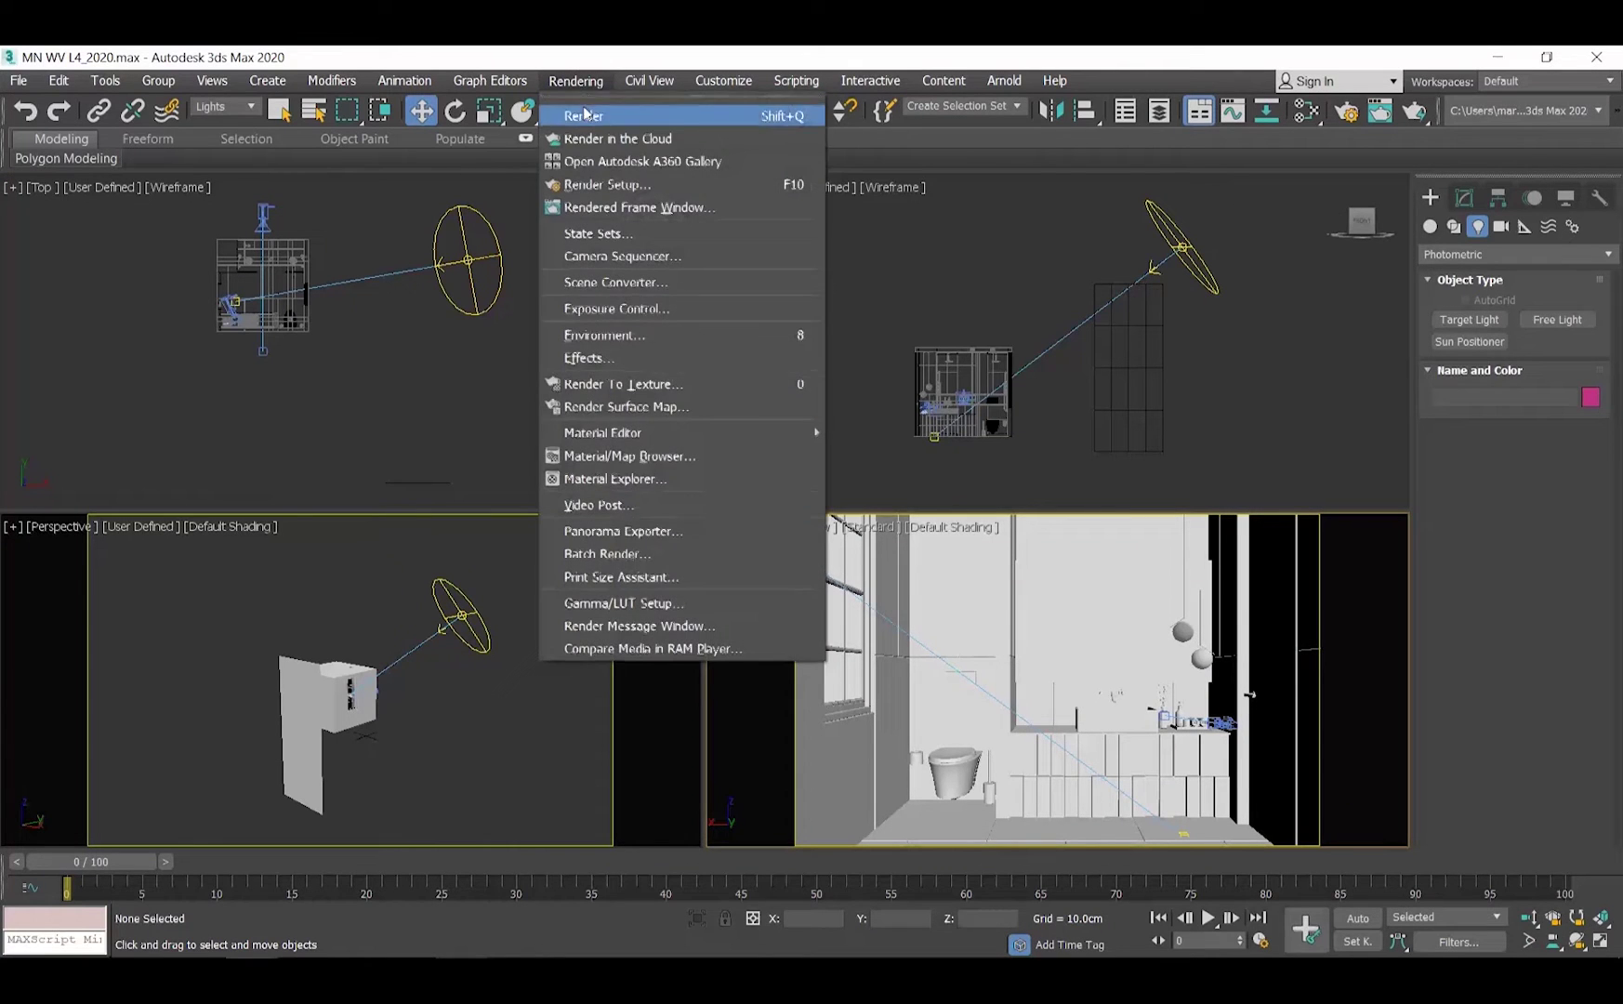
pyautogui.click(557, 112)
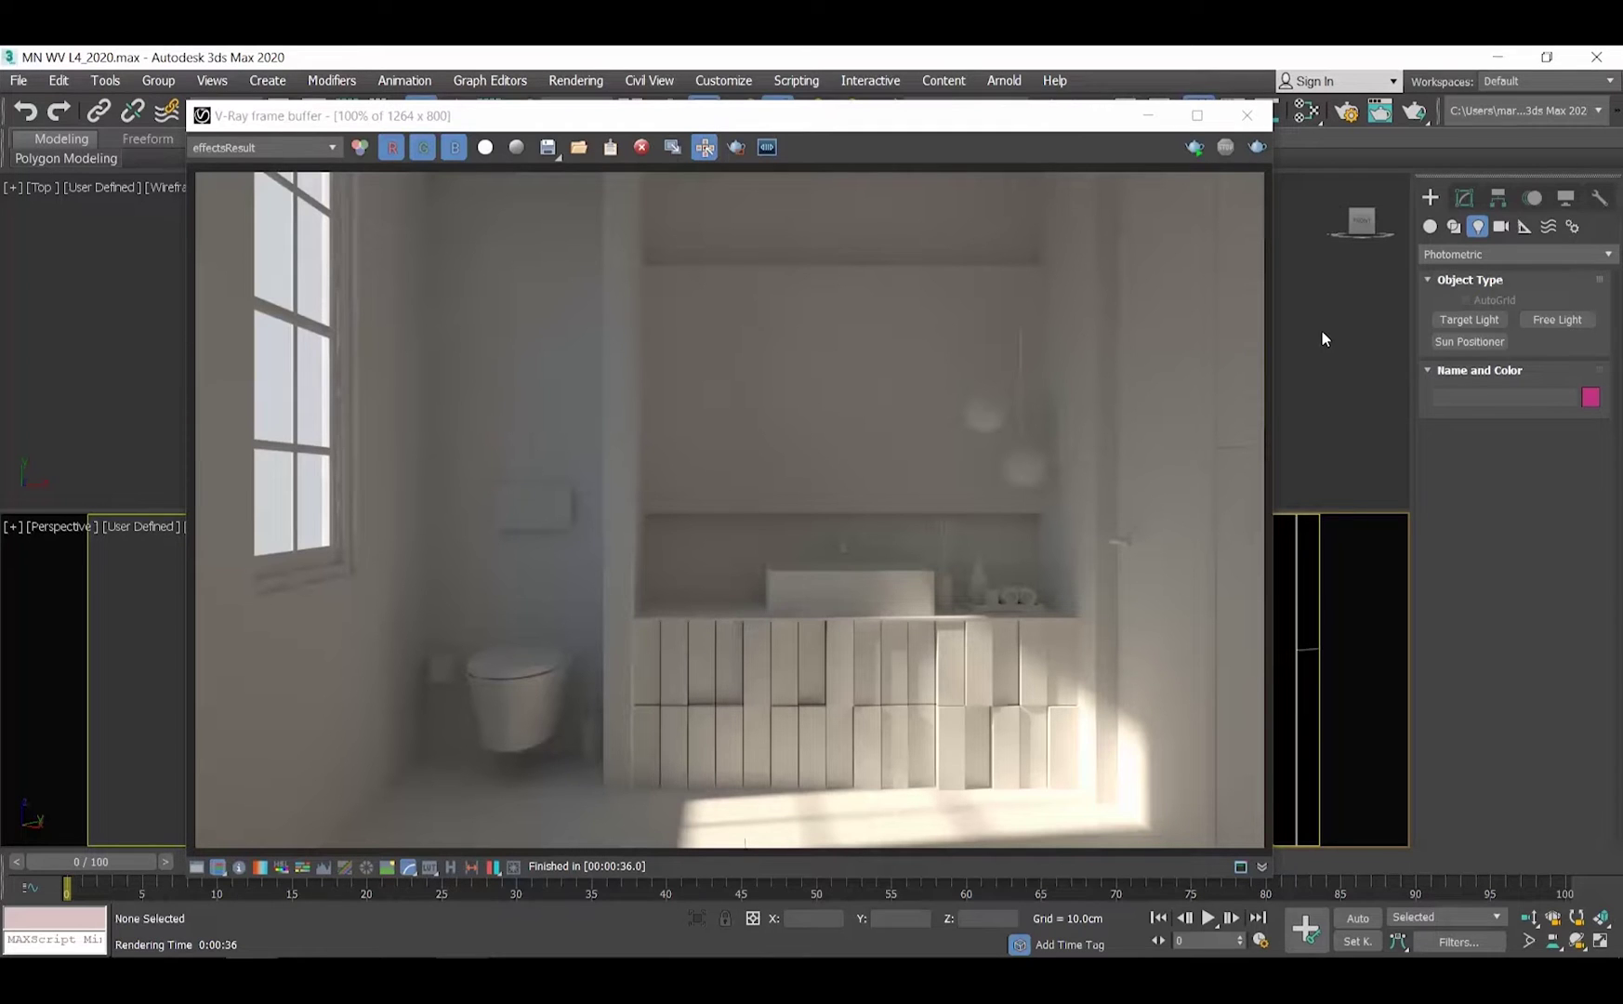
pyautogui.click(1248, 116)
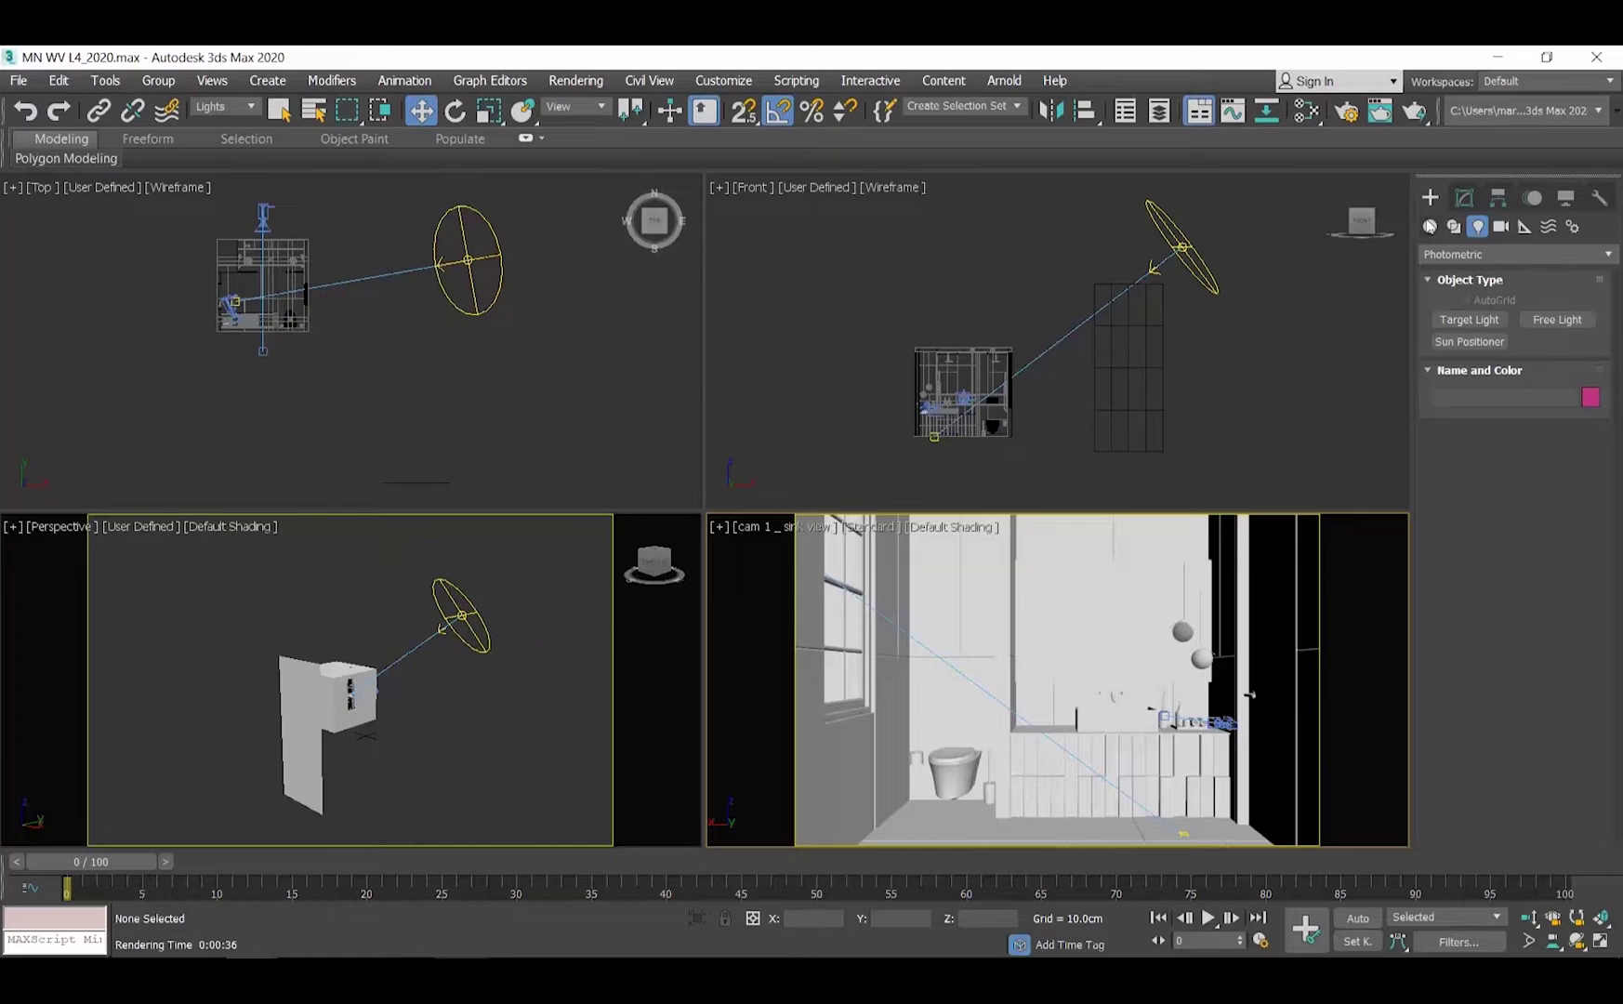
# - Isolate the mirror and its back wall, then deselect them and zoom into the Top view
pyautogui.click(1429, 226)
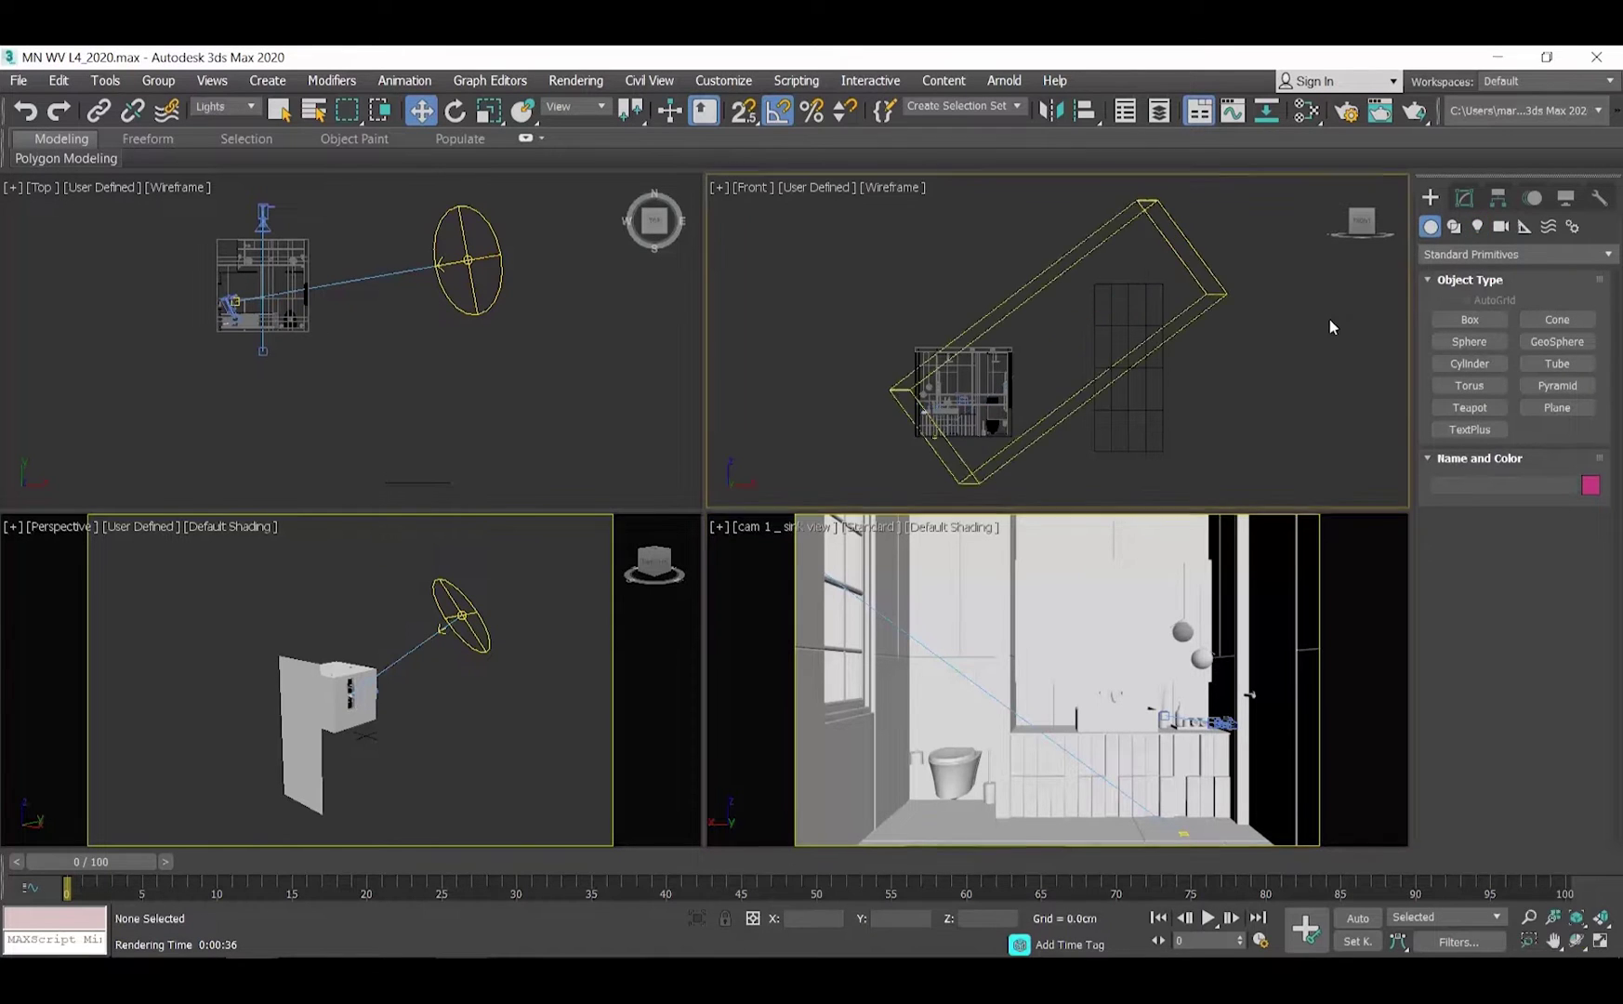
pyautogui.click(1069, 638)
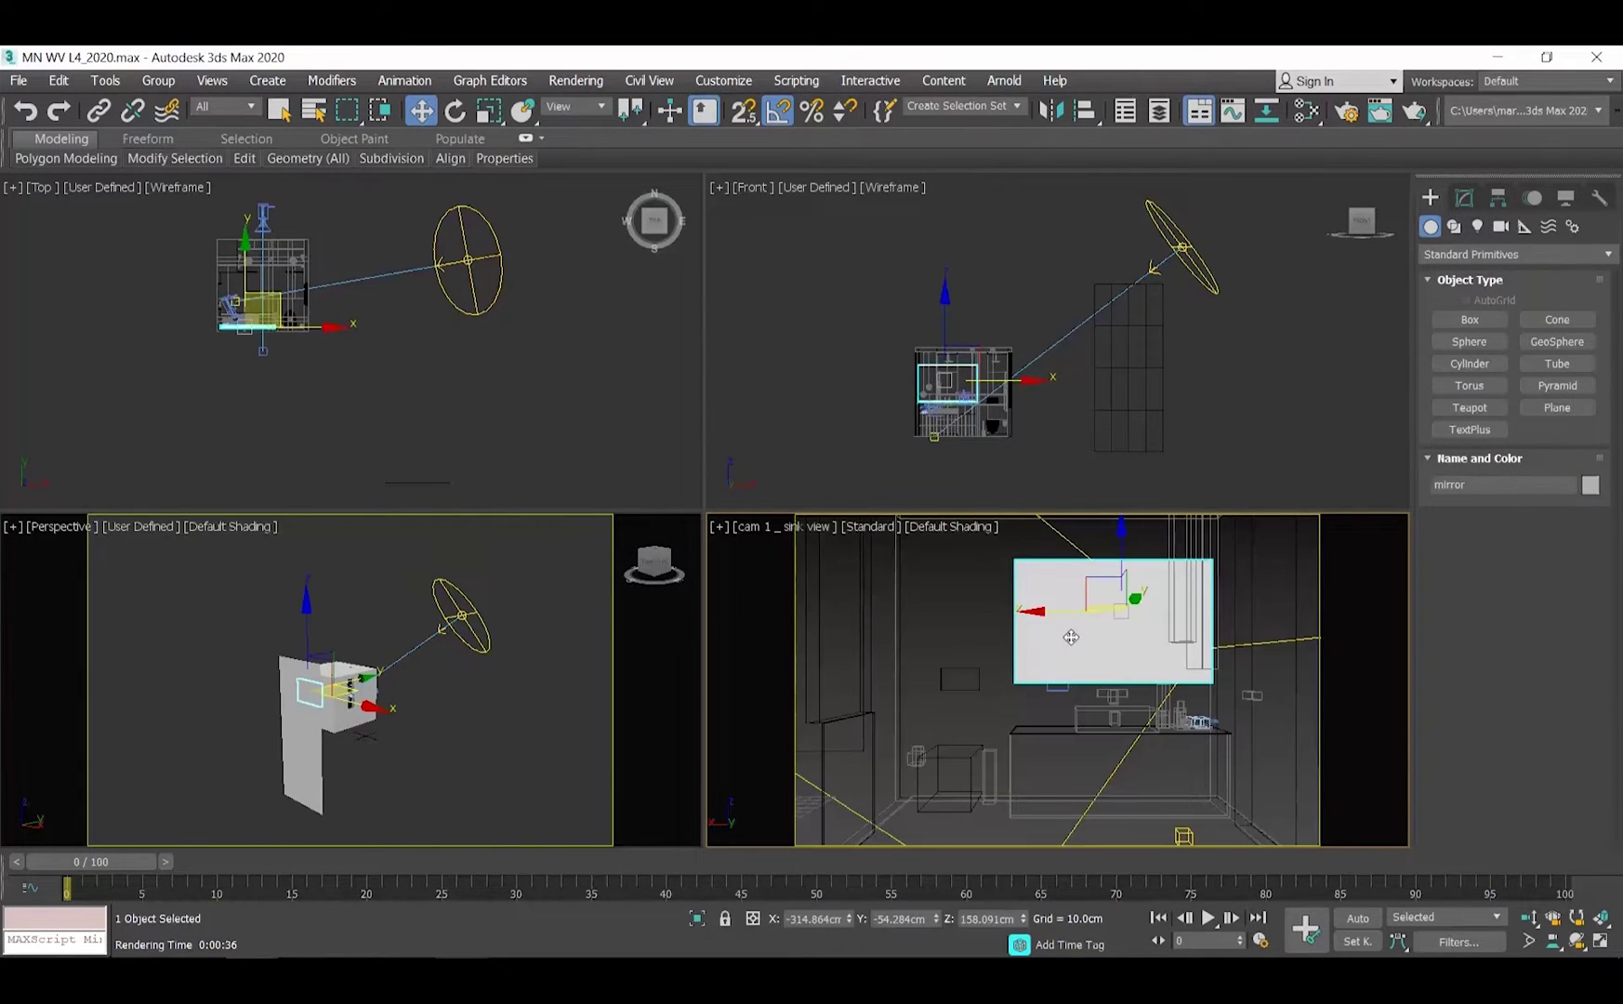
pyautogui.keyDown('ctrl'); pyautogui.click(1051, 539); pyautogui.keyUp('ctrl')
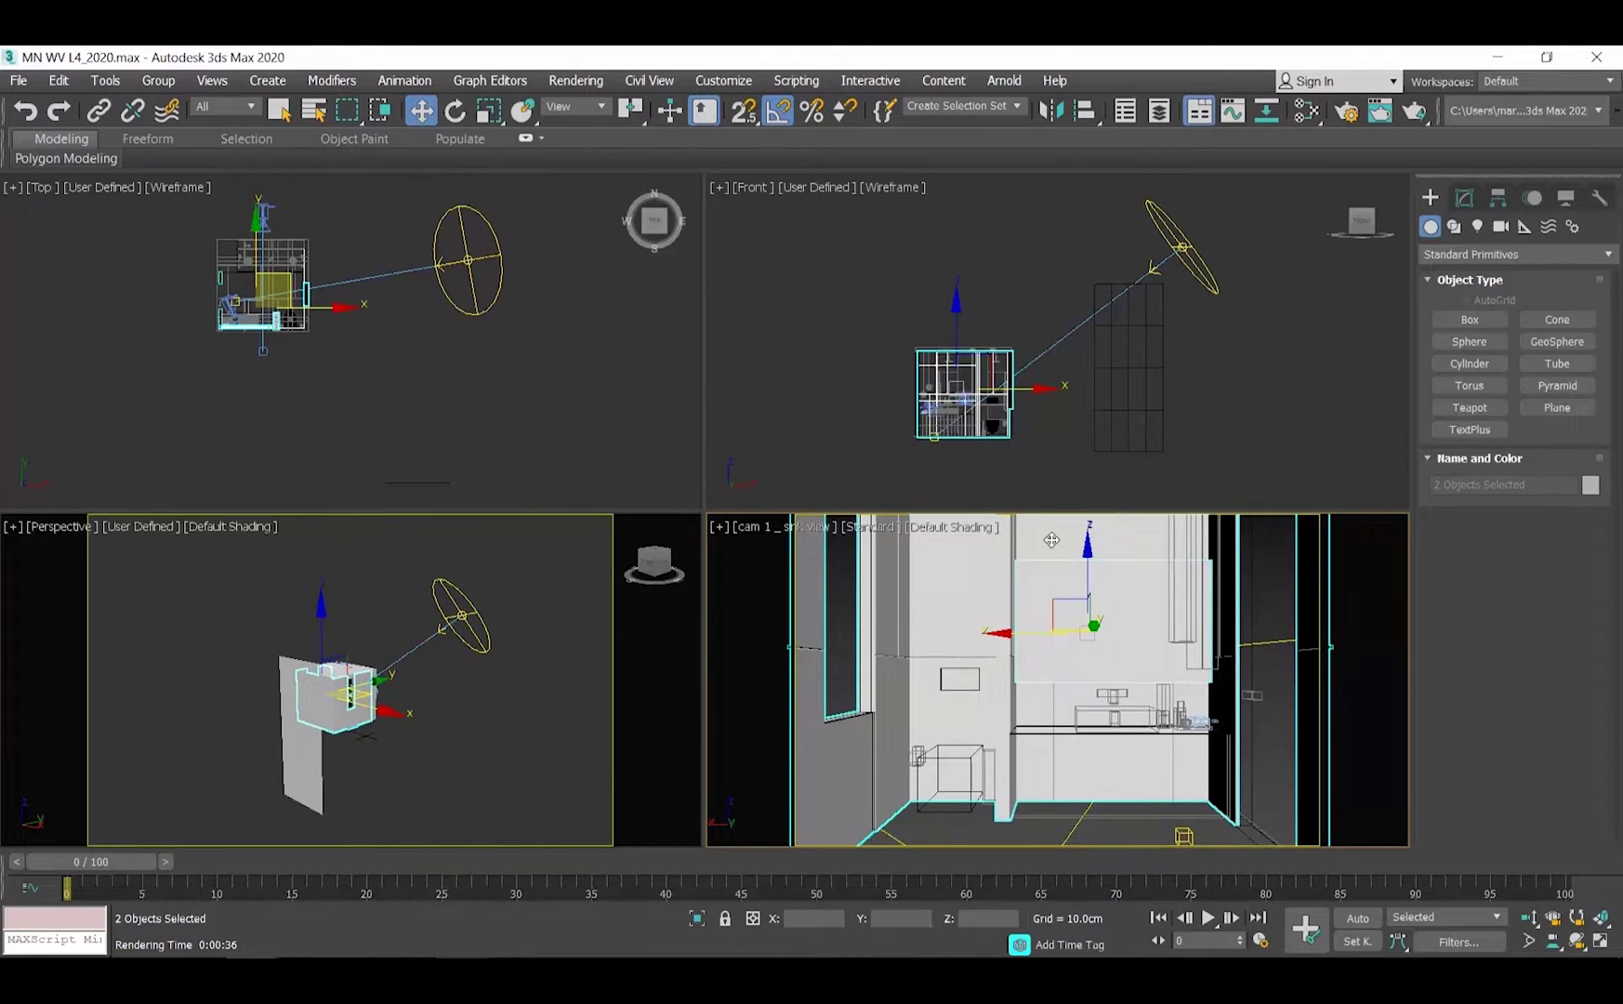
pyautogui.rightClick(1050, 535)
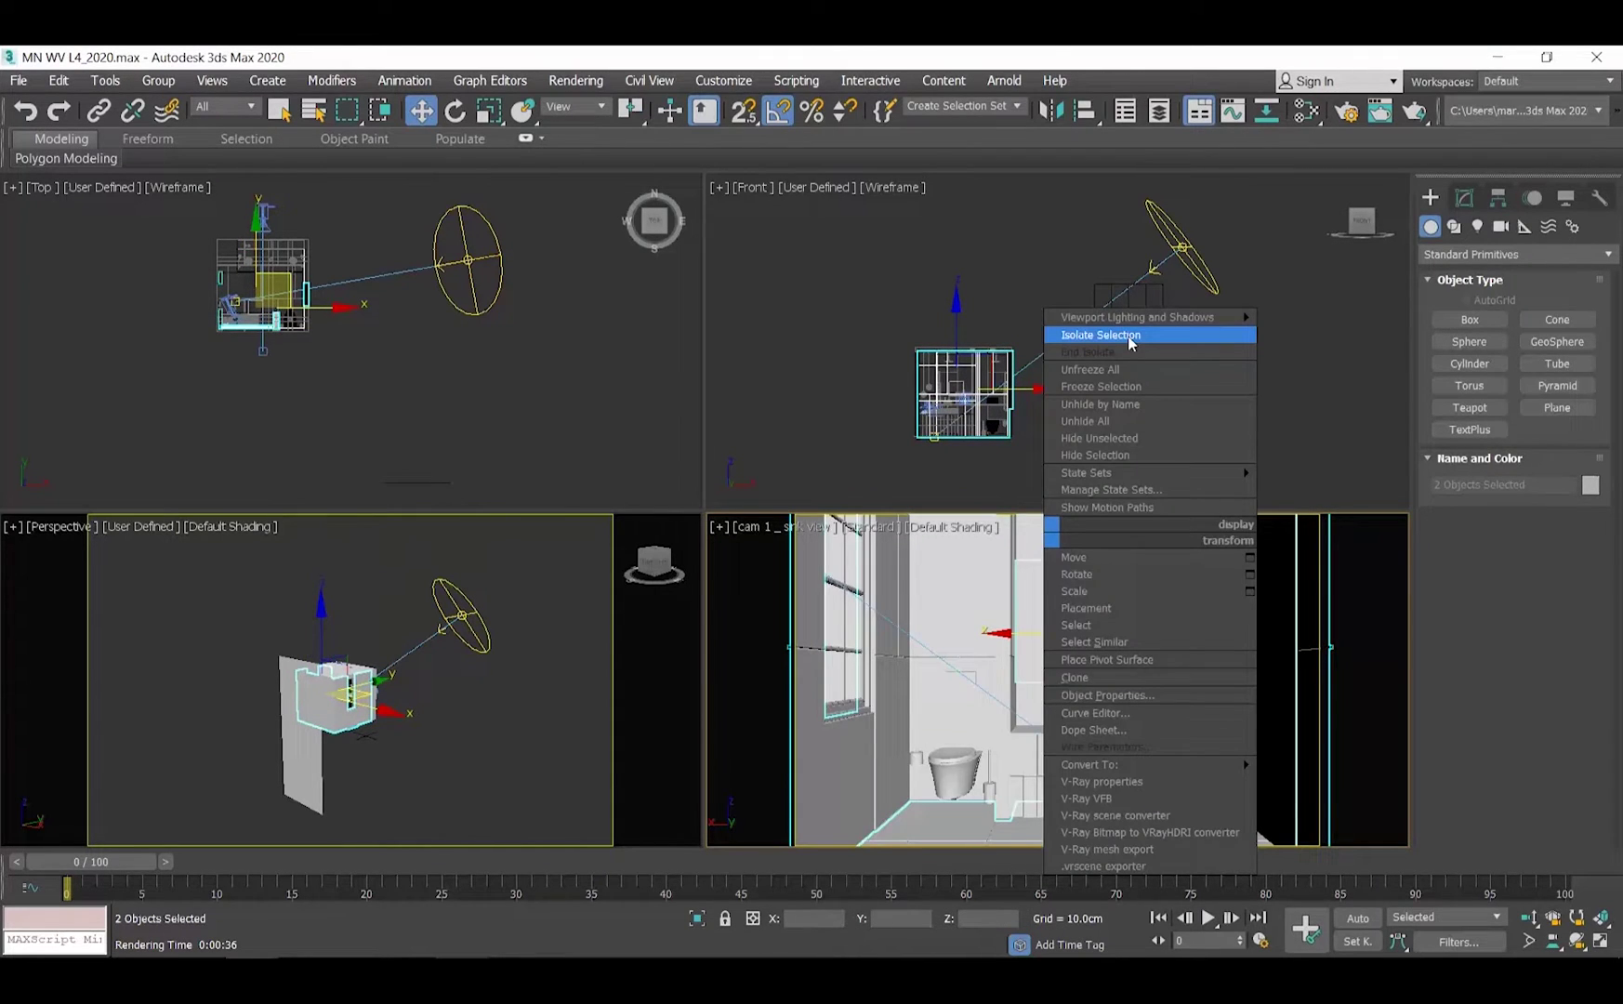
pyautogui.click(1130, 337)
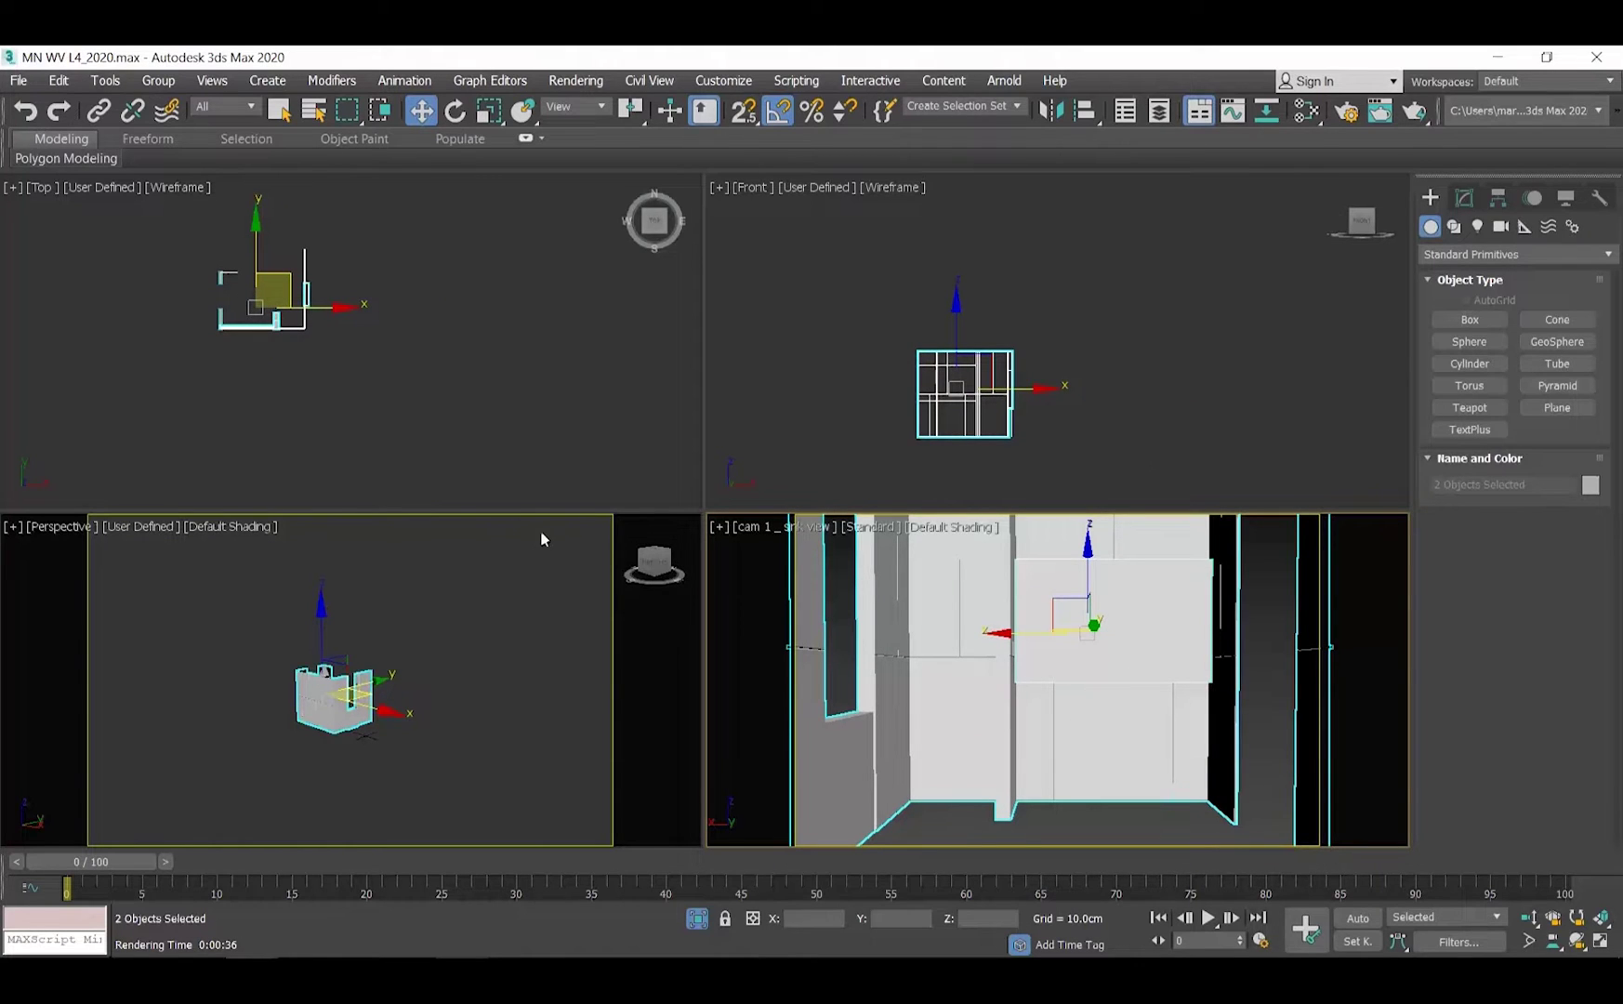
pyautogui.click(481, 399)
pyautogui.scroll(5, 223, 330)
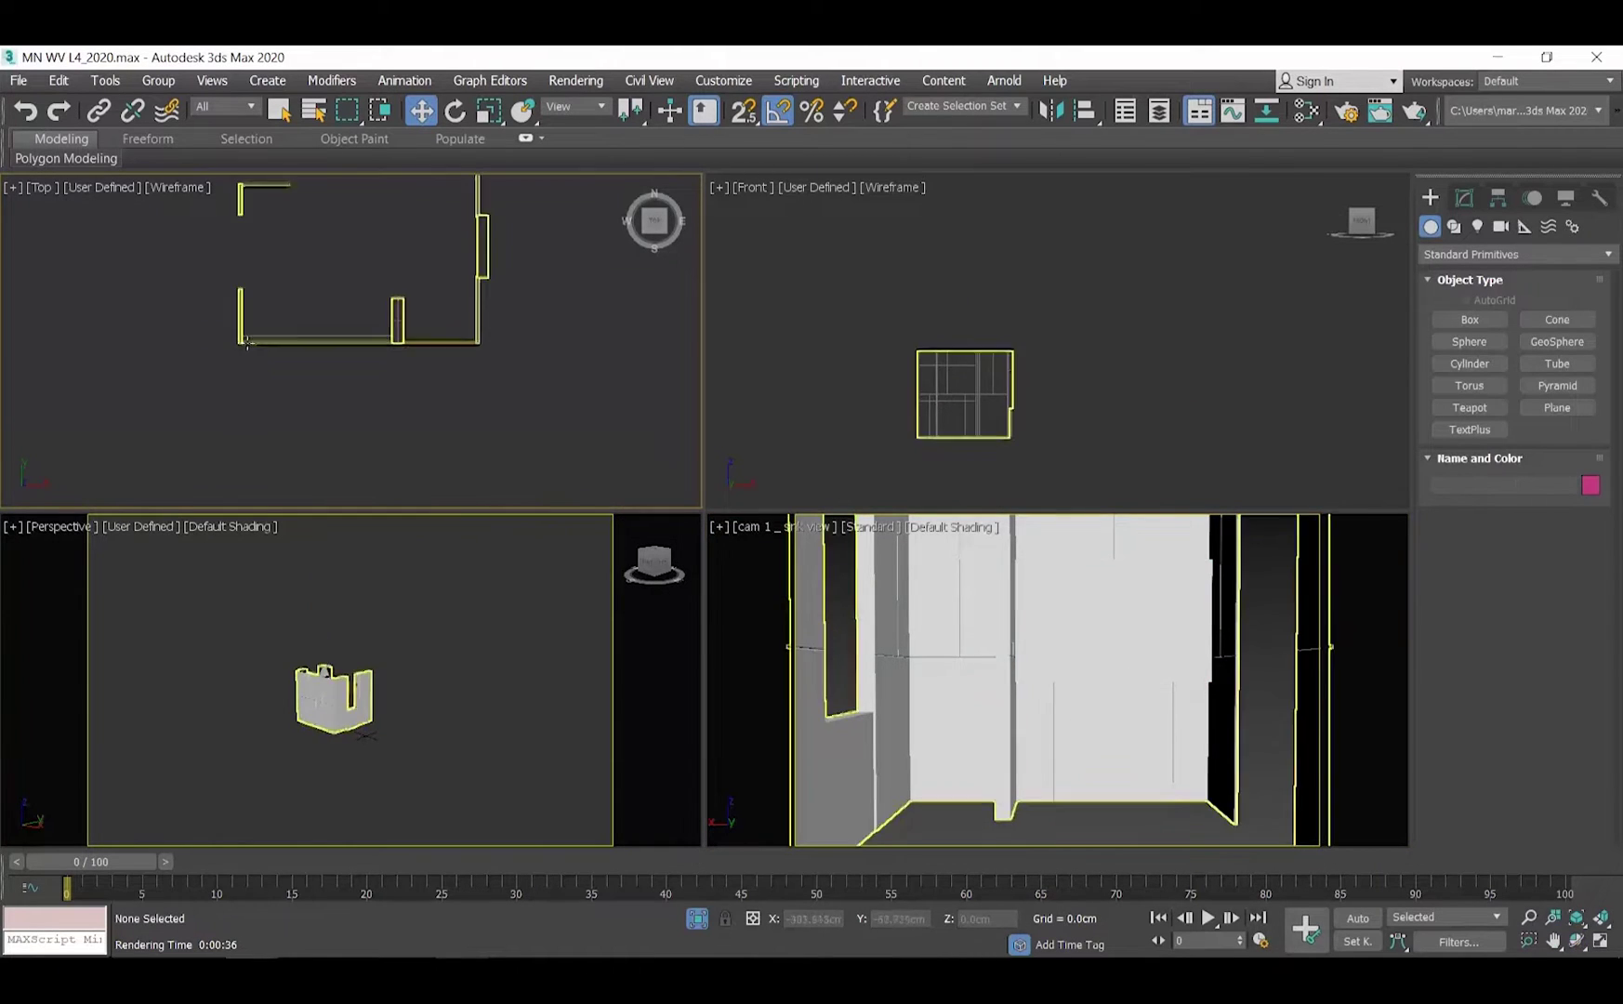
pyautogui.scroll(3, 246, 344)
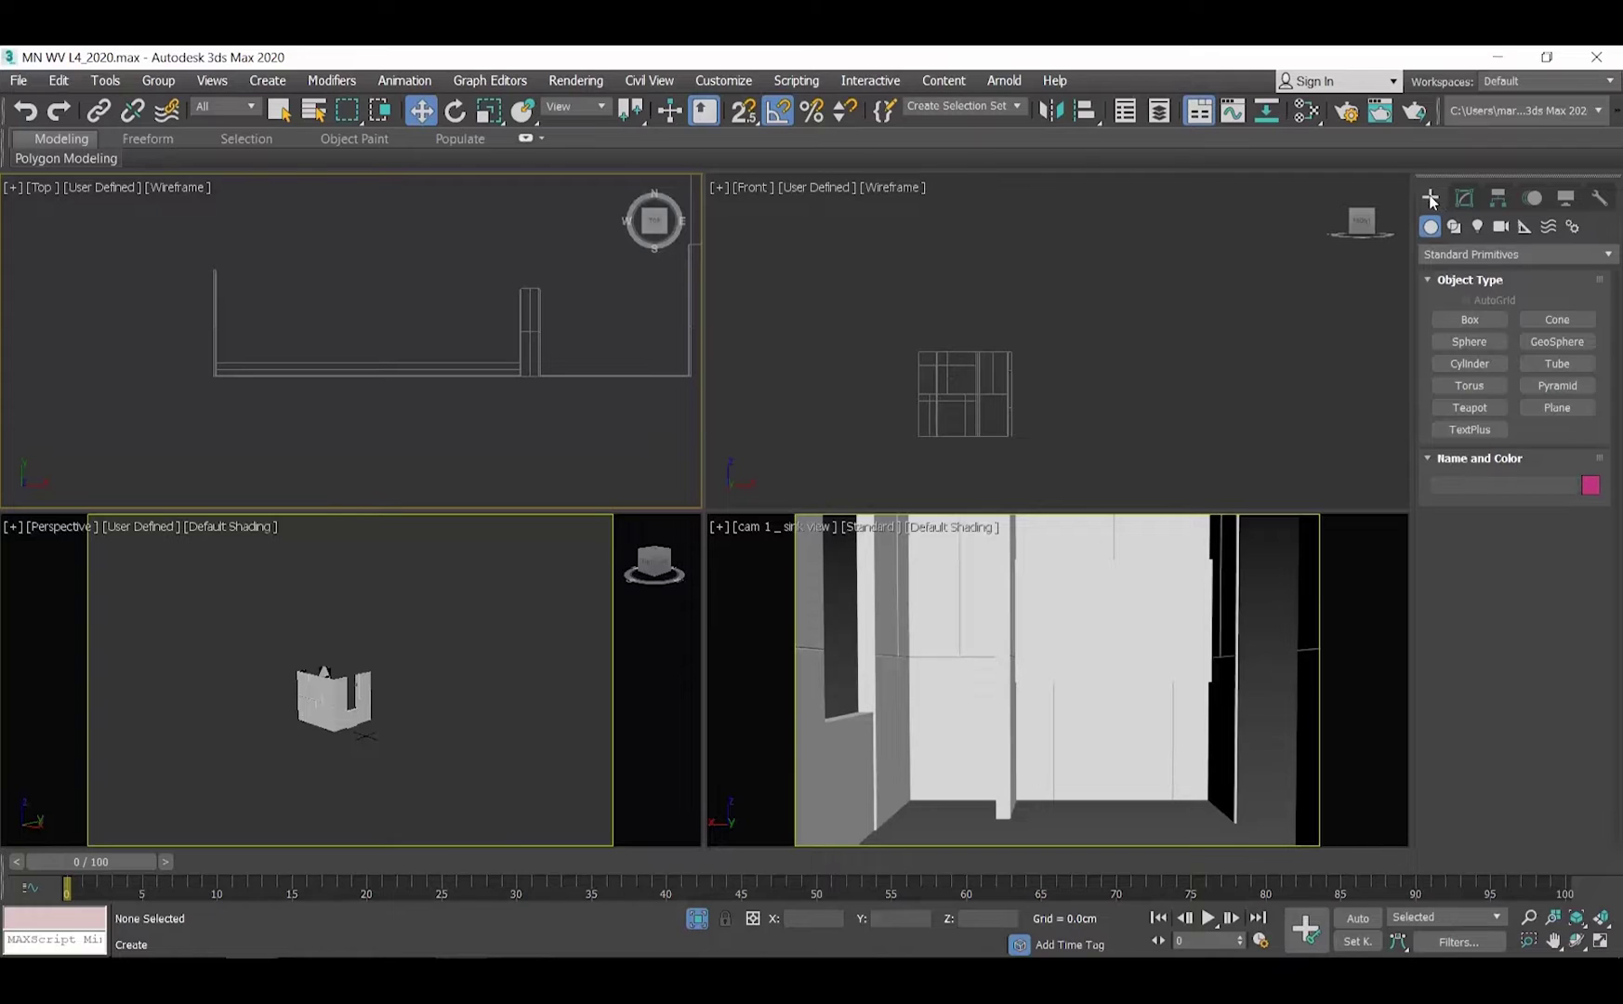
pyautogui.click(1478, 228)
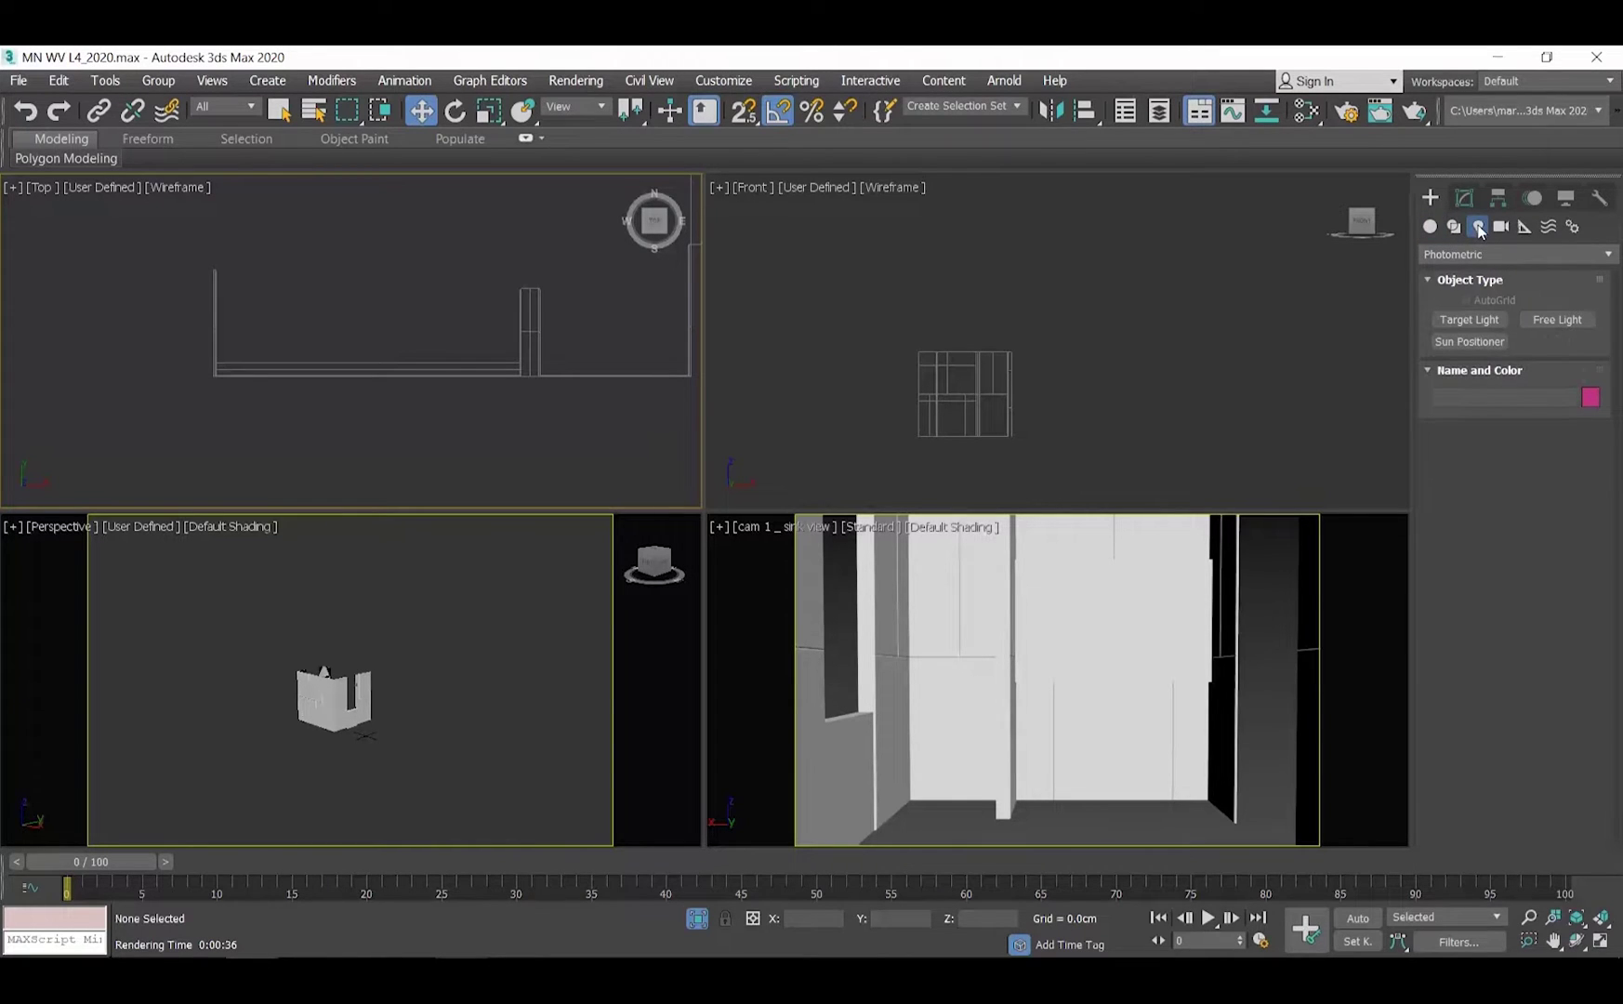
# - Create a long thin V-Ray plane light stretched along the wall in the Top view
pyautogui.click(1488, 254)
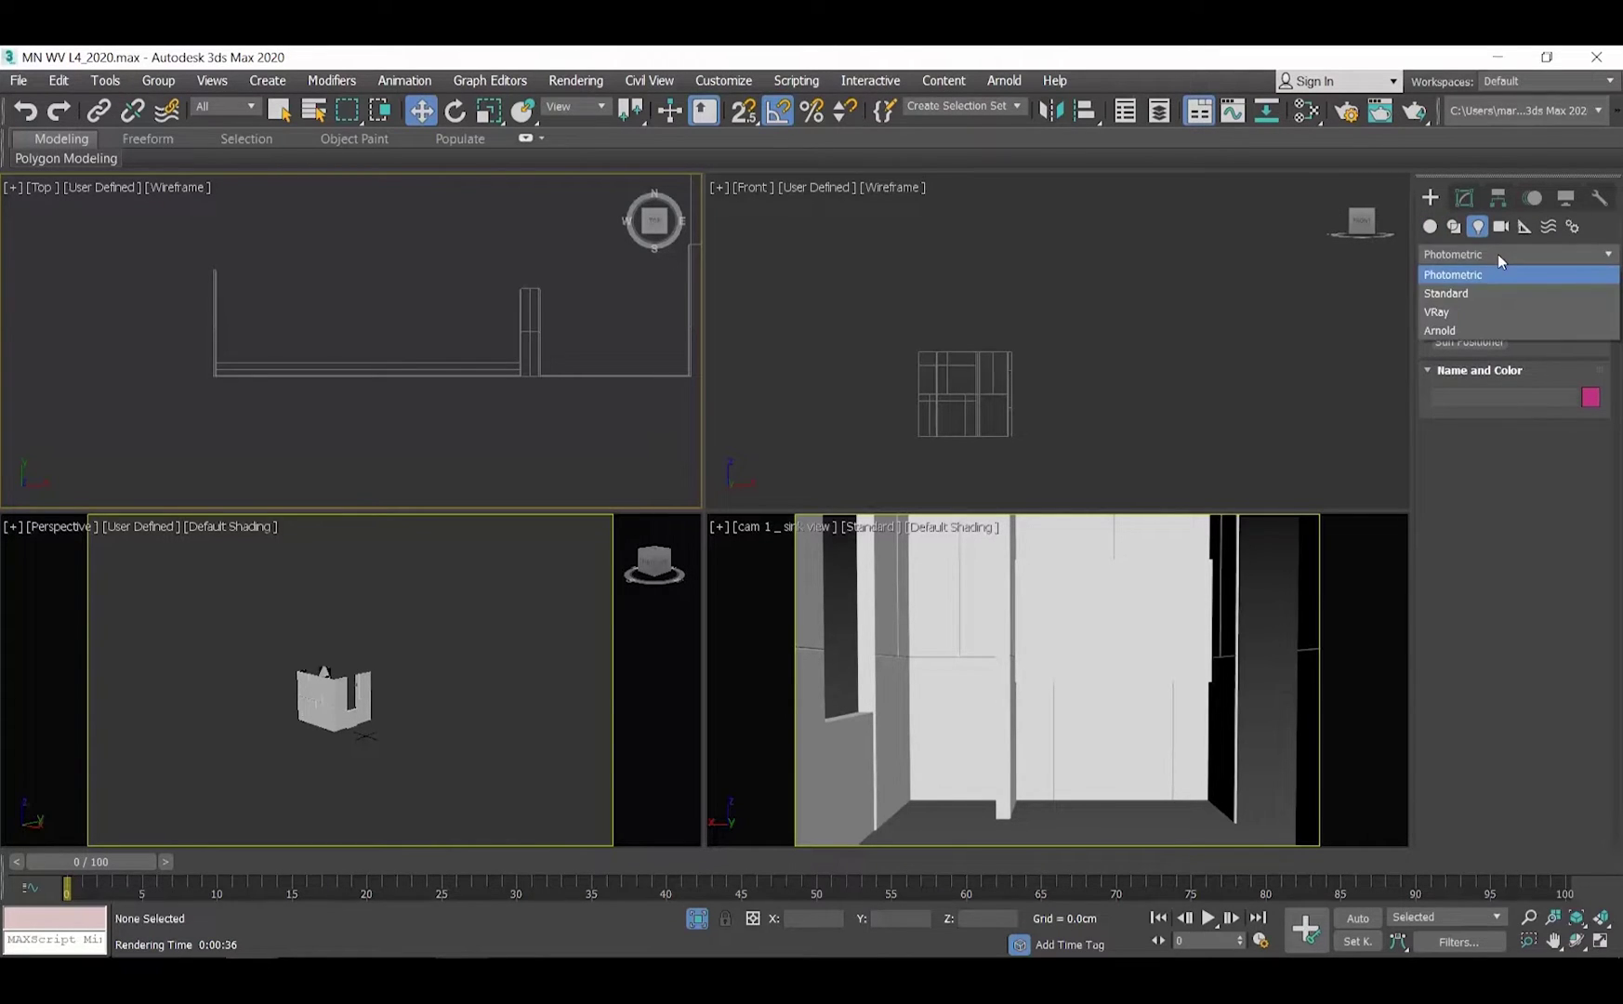
pyautogui.click(1448, 313)
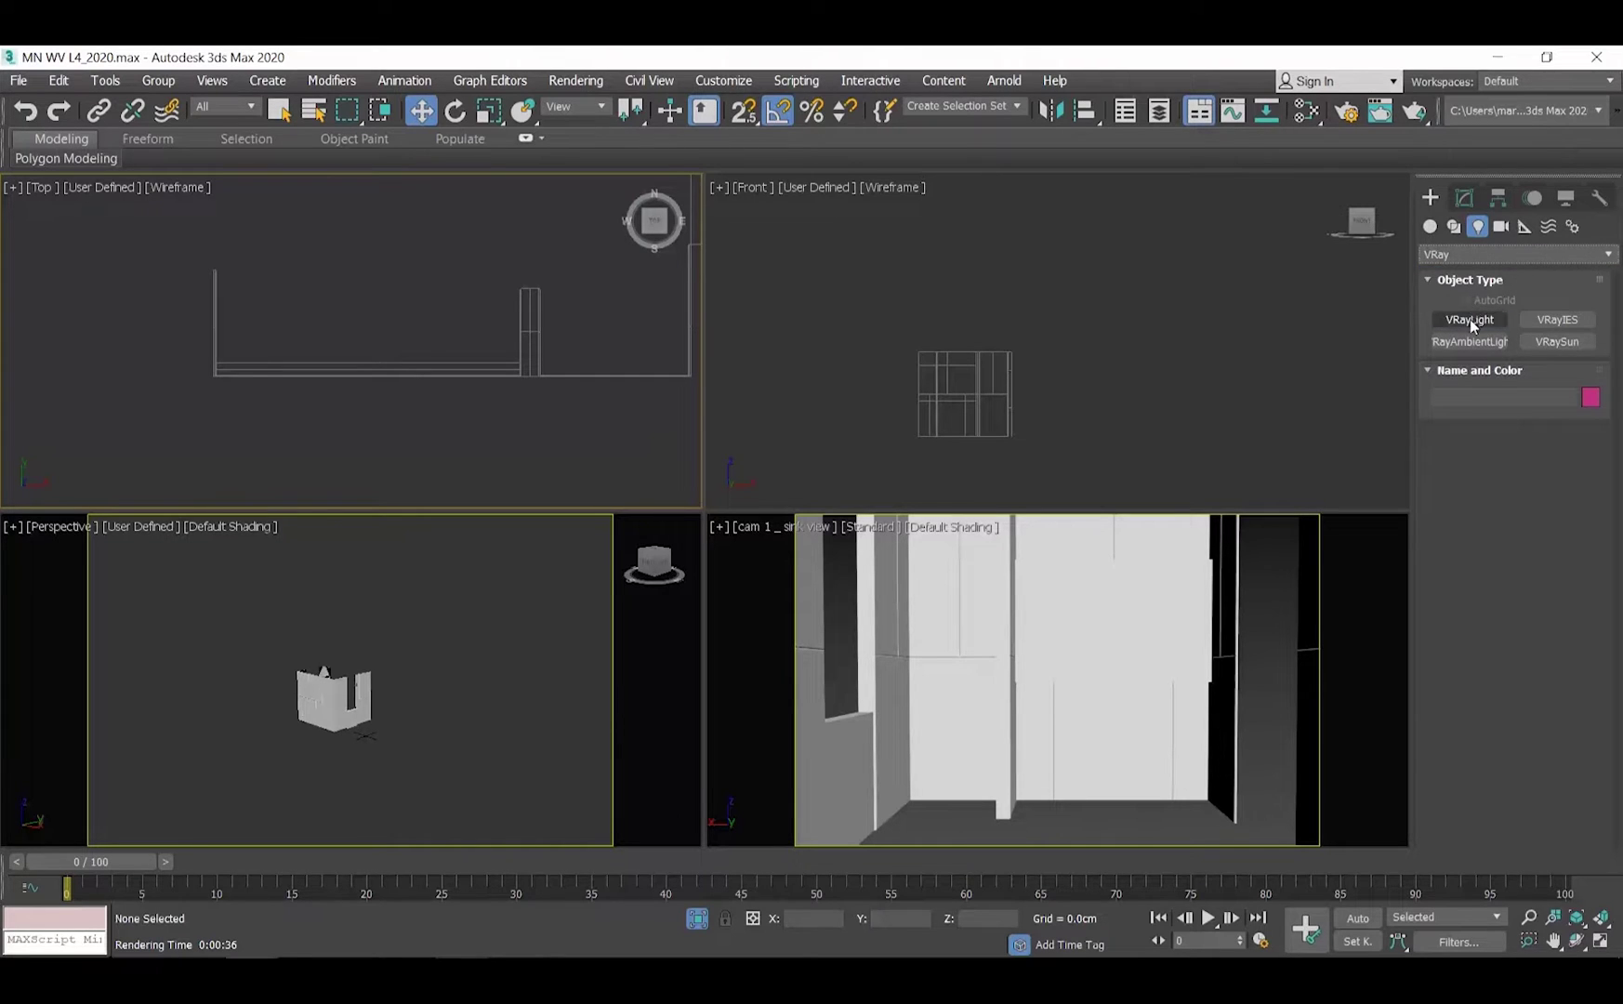
pyautogui.click(1470, 319)
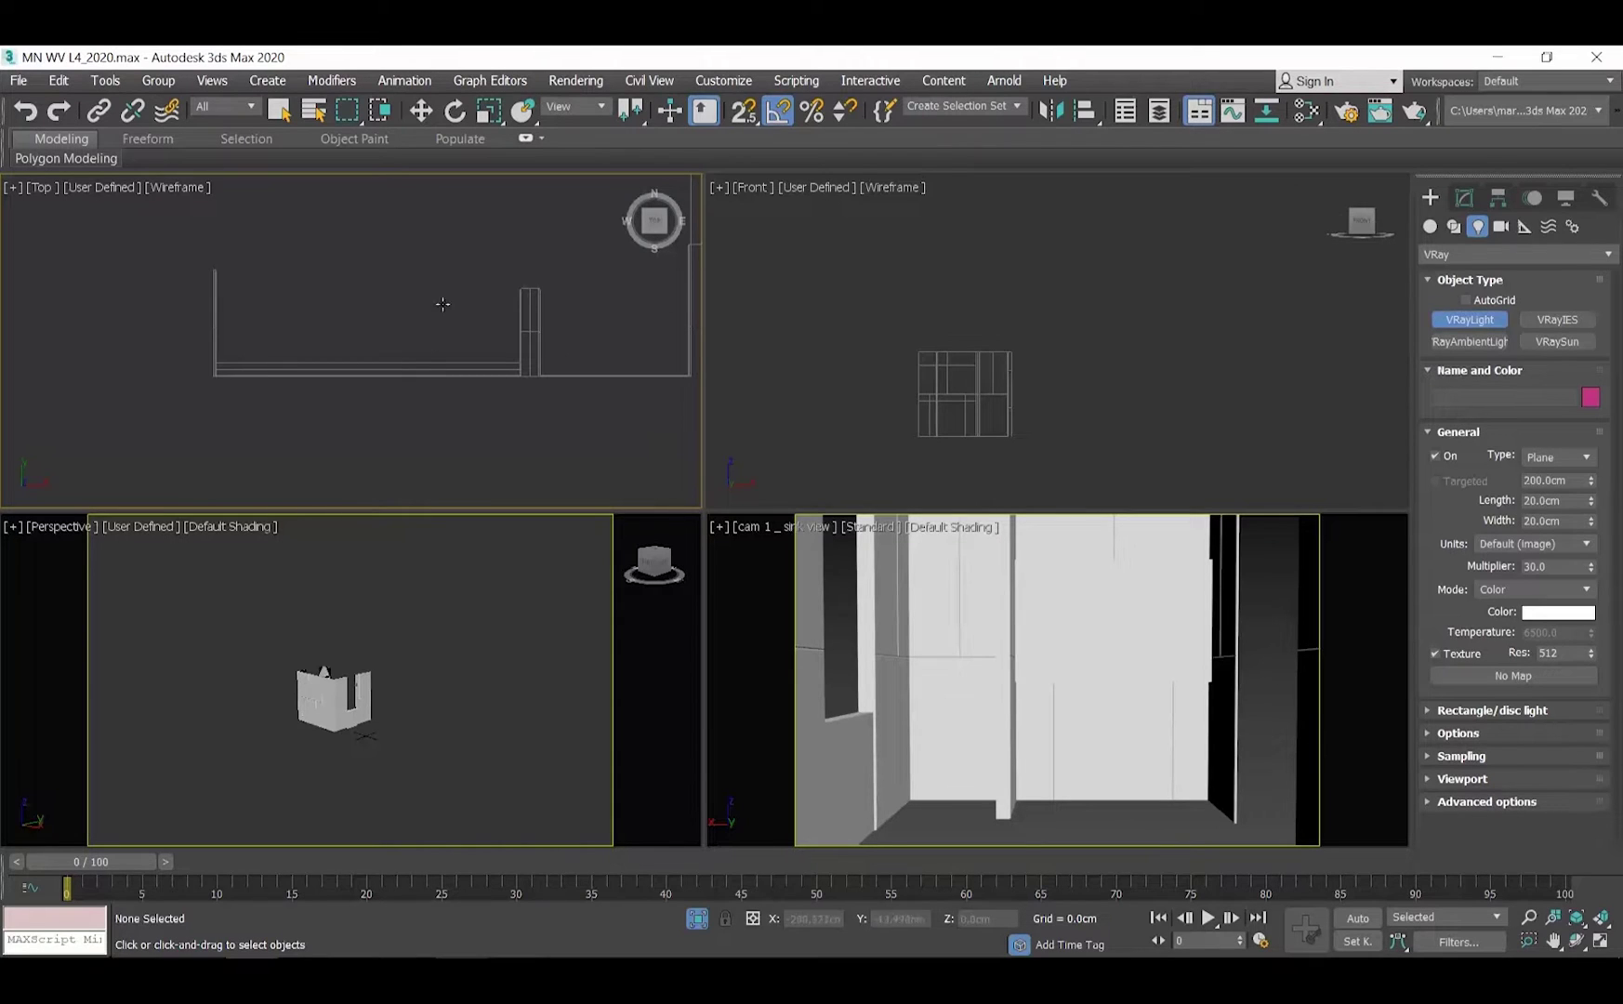
pyautogui.scroll(4, 428, 366)
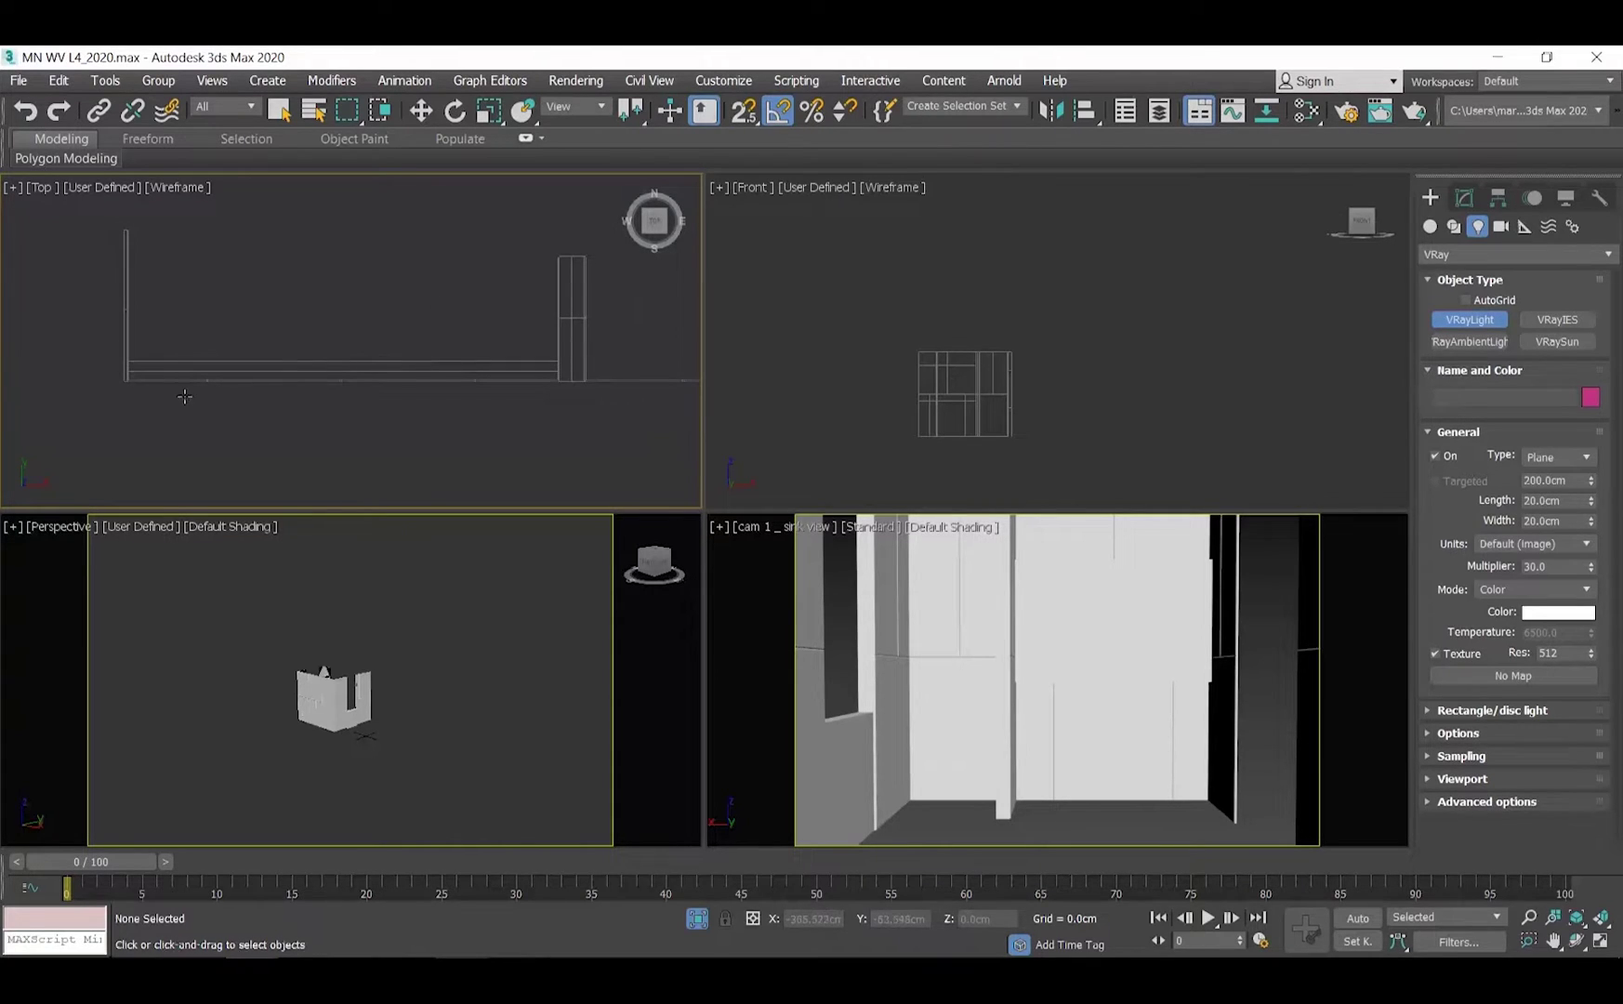
pyautogui.click(128, 372)
pyautogui.moveTo(129, 372); pyautogui.dragTo(556, 376)
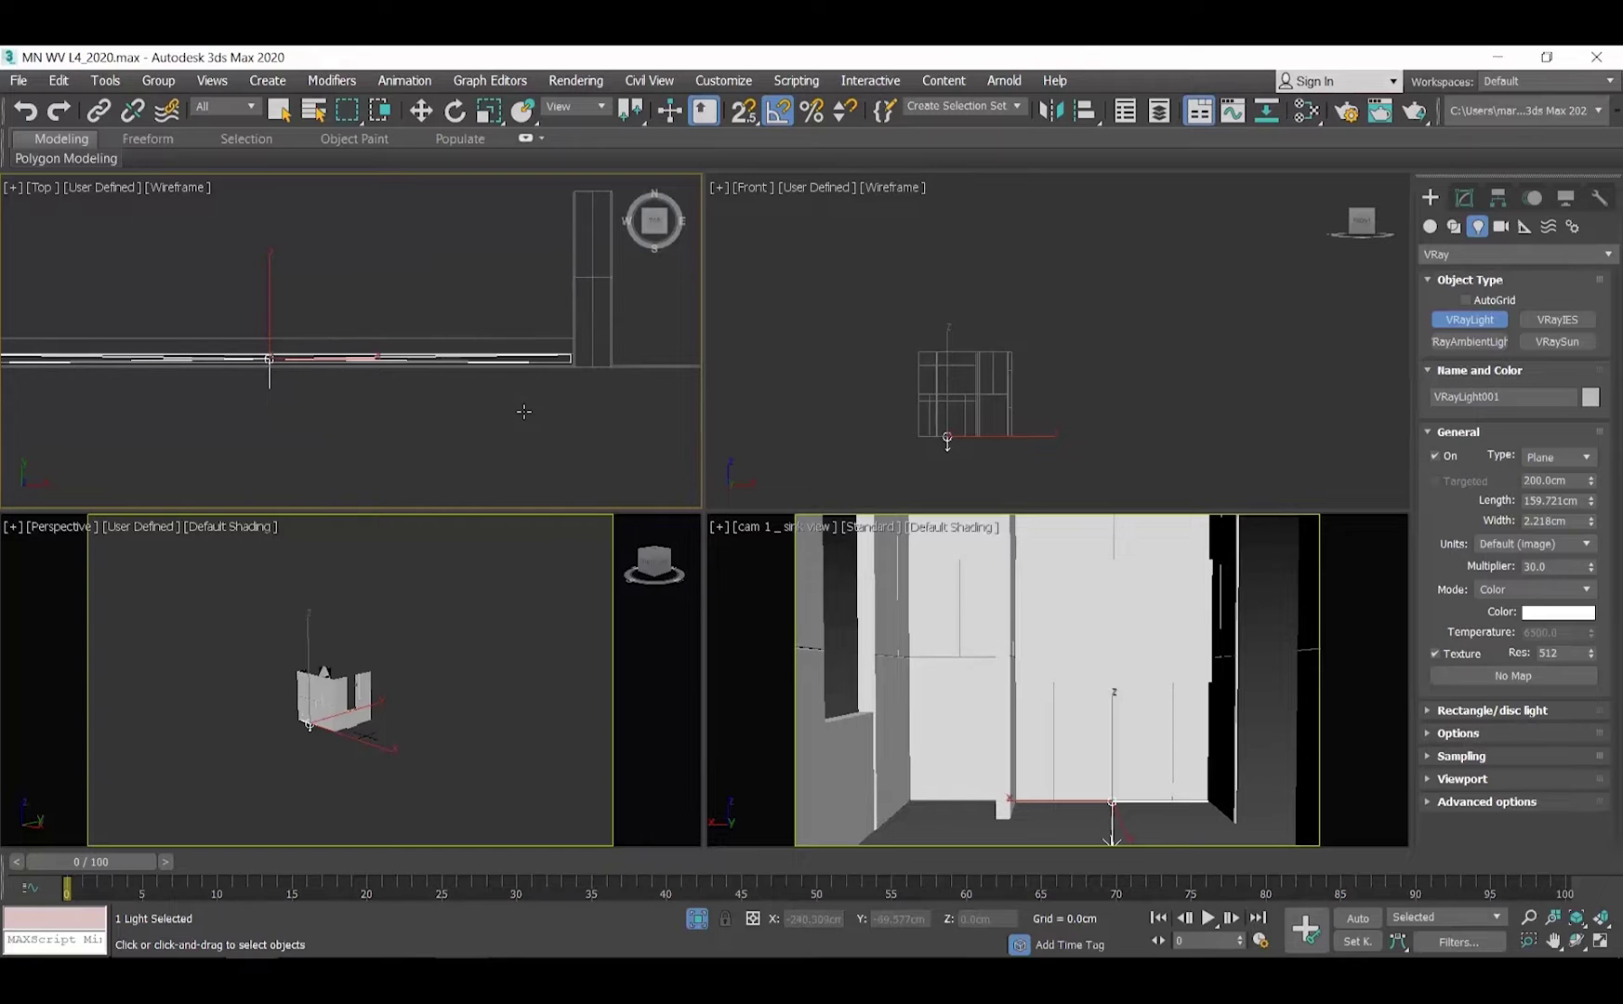
# - Raise the light to about 100 cm in the Front view and Shift-drag a copy upward
pyautogui.click(421, 110)
pyautogui.scroll(3, 360, 328)
pyautogui.scroll(4, 359, 328)
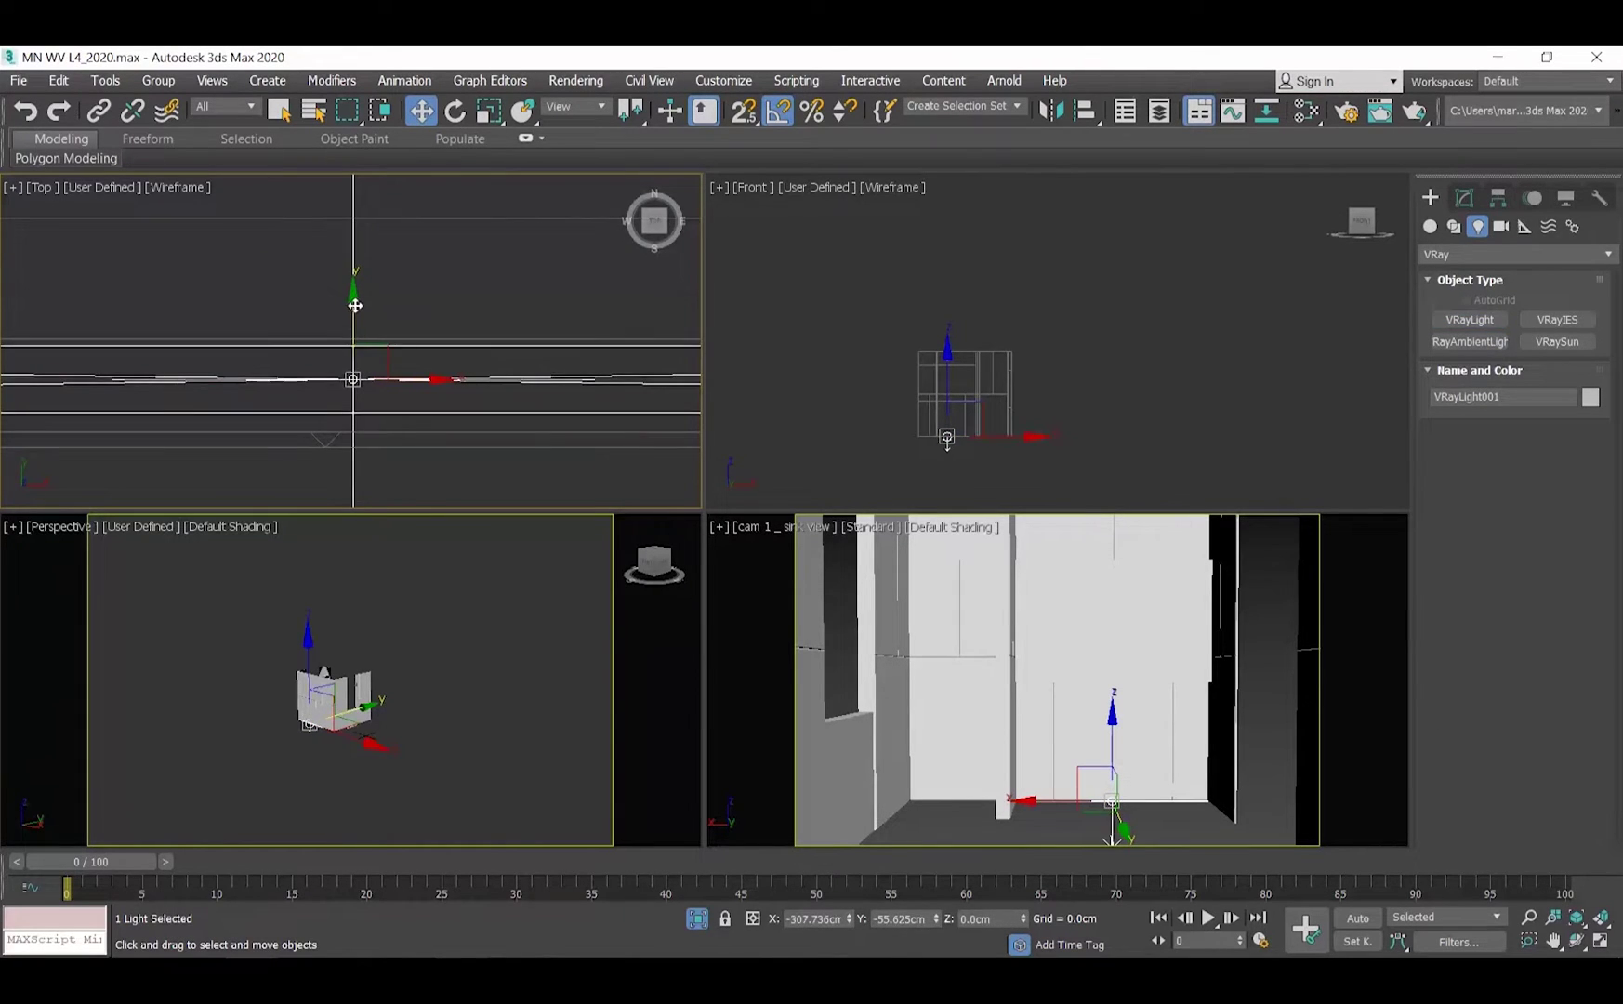
pyautogui.scroll(6, 919, 364)
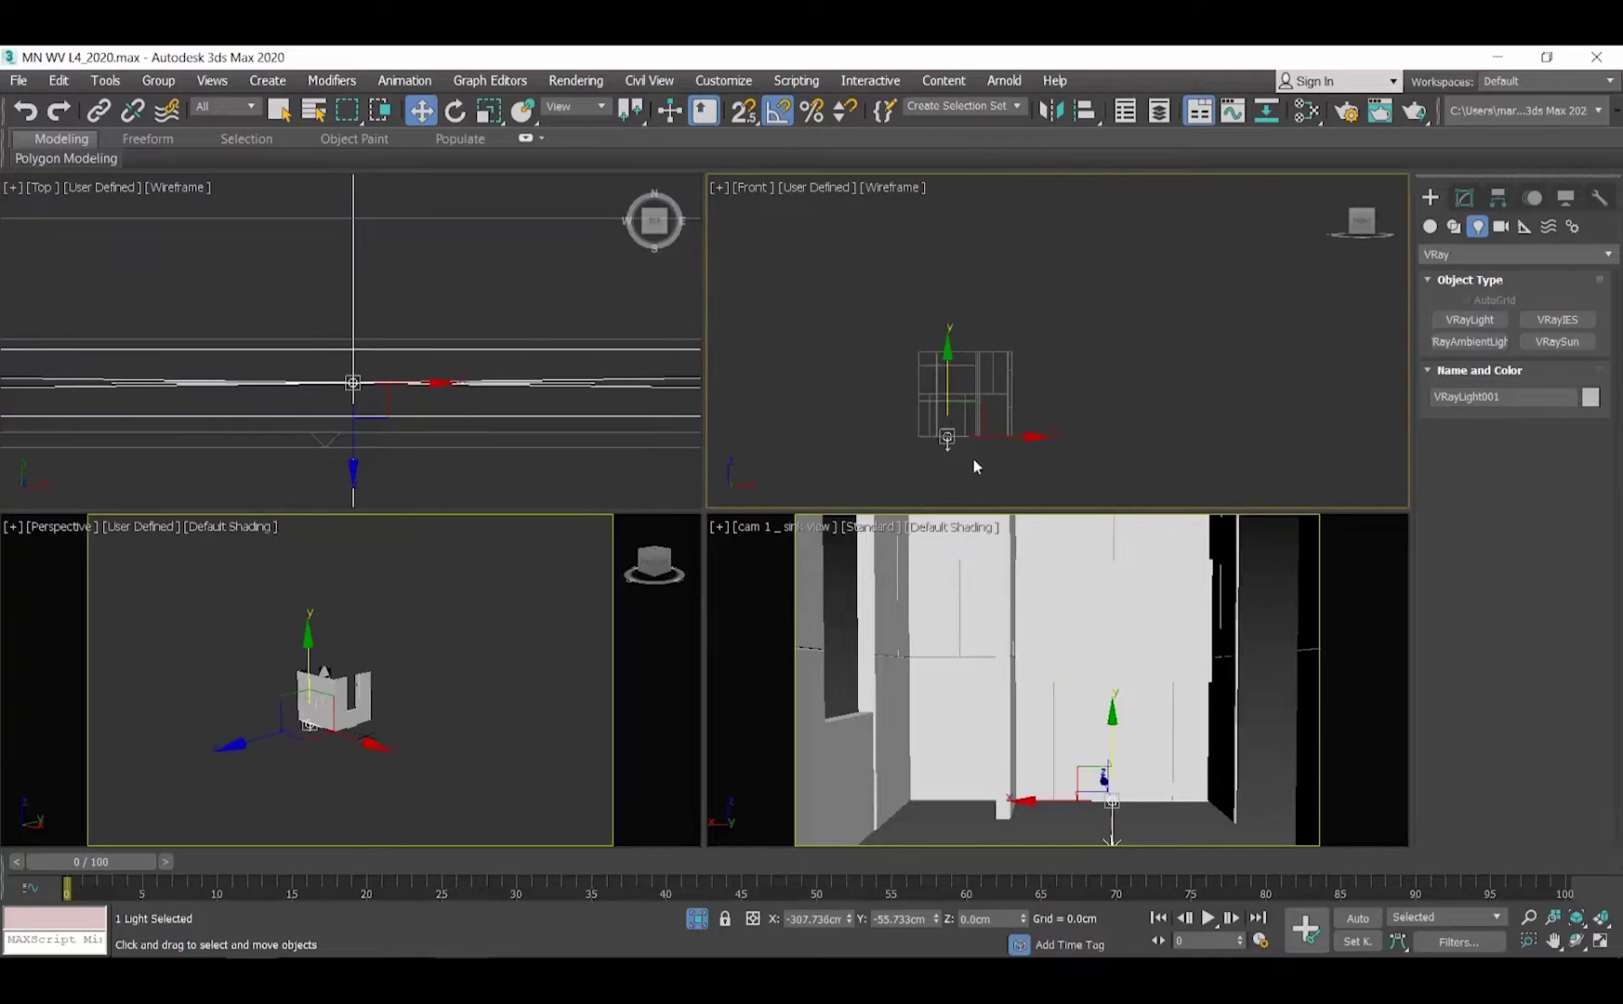
pyautogui.moveTo(919, 364); pyautogui.dragTo(874, 172)
pyautogui.scroll(5, 896, 237)
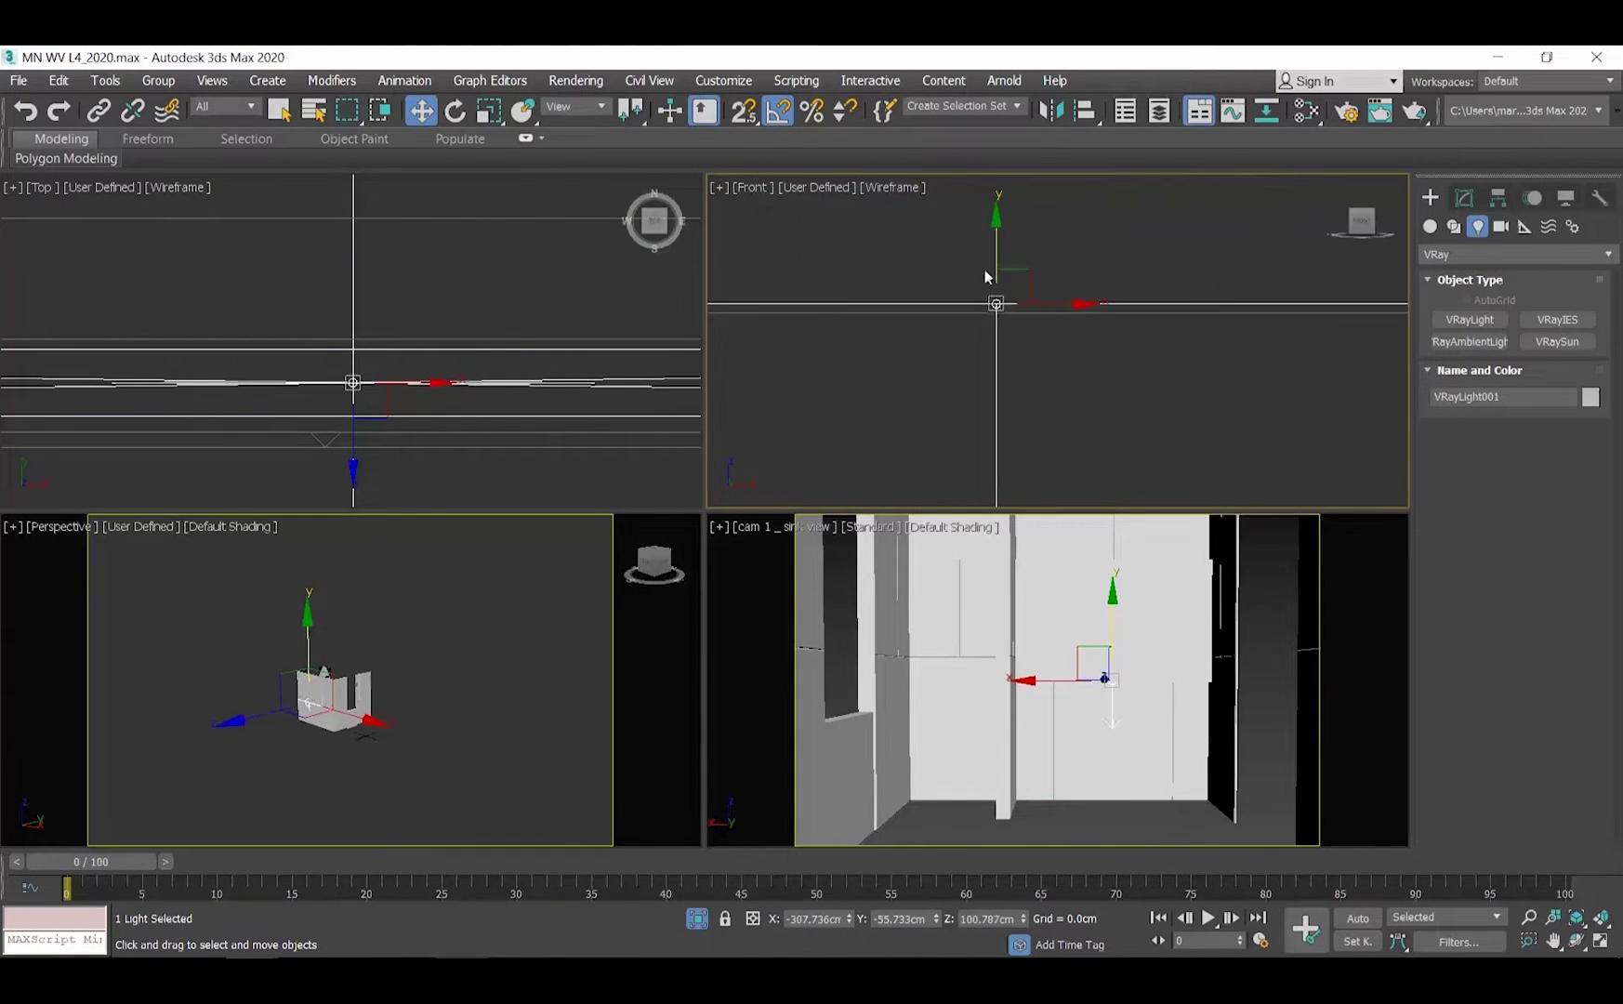
pyautogui.scroll(-4, 1008, 369)
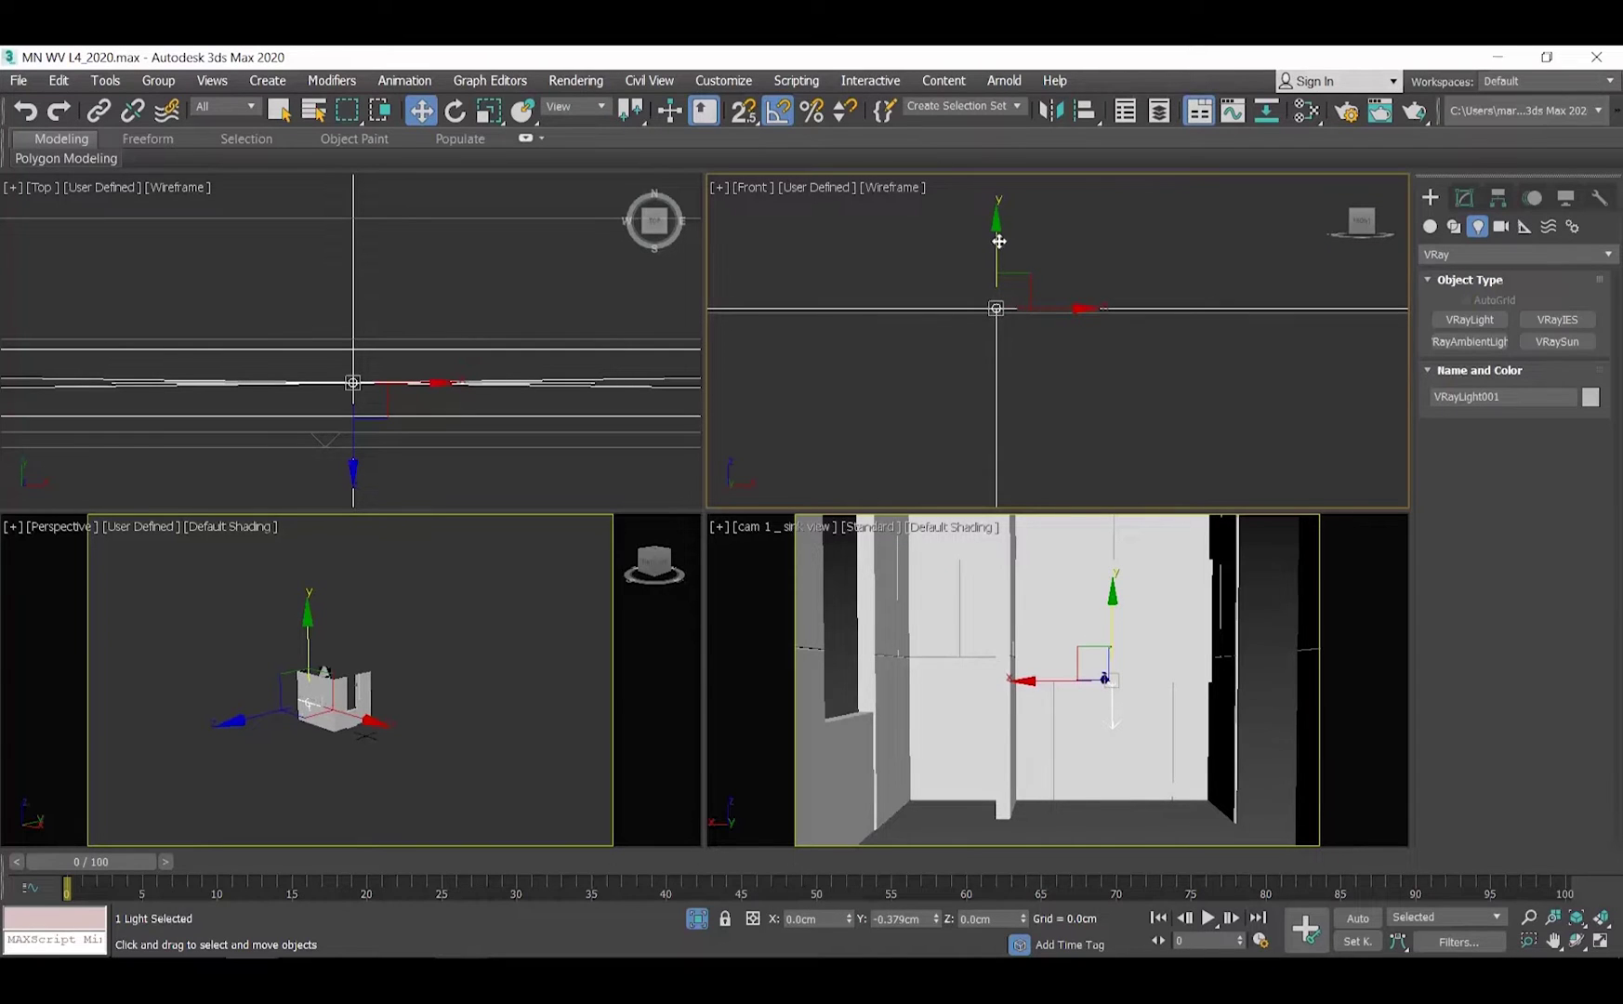
pyautogui.scroll(-2, 1008, 369)
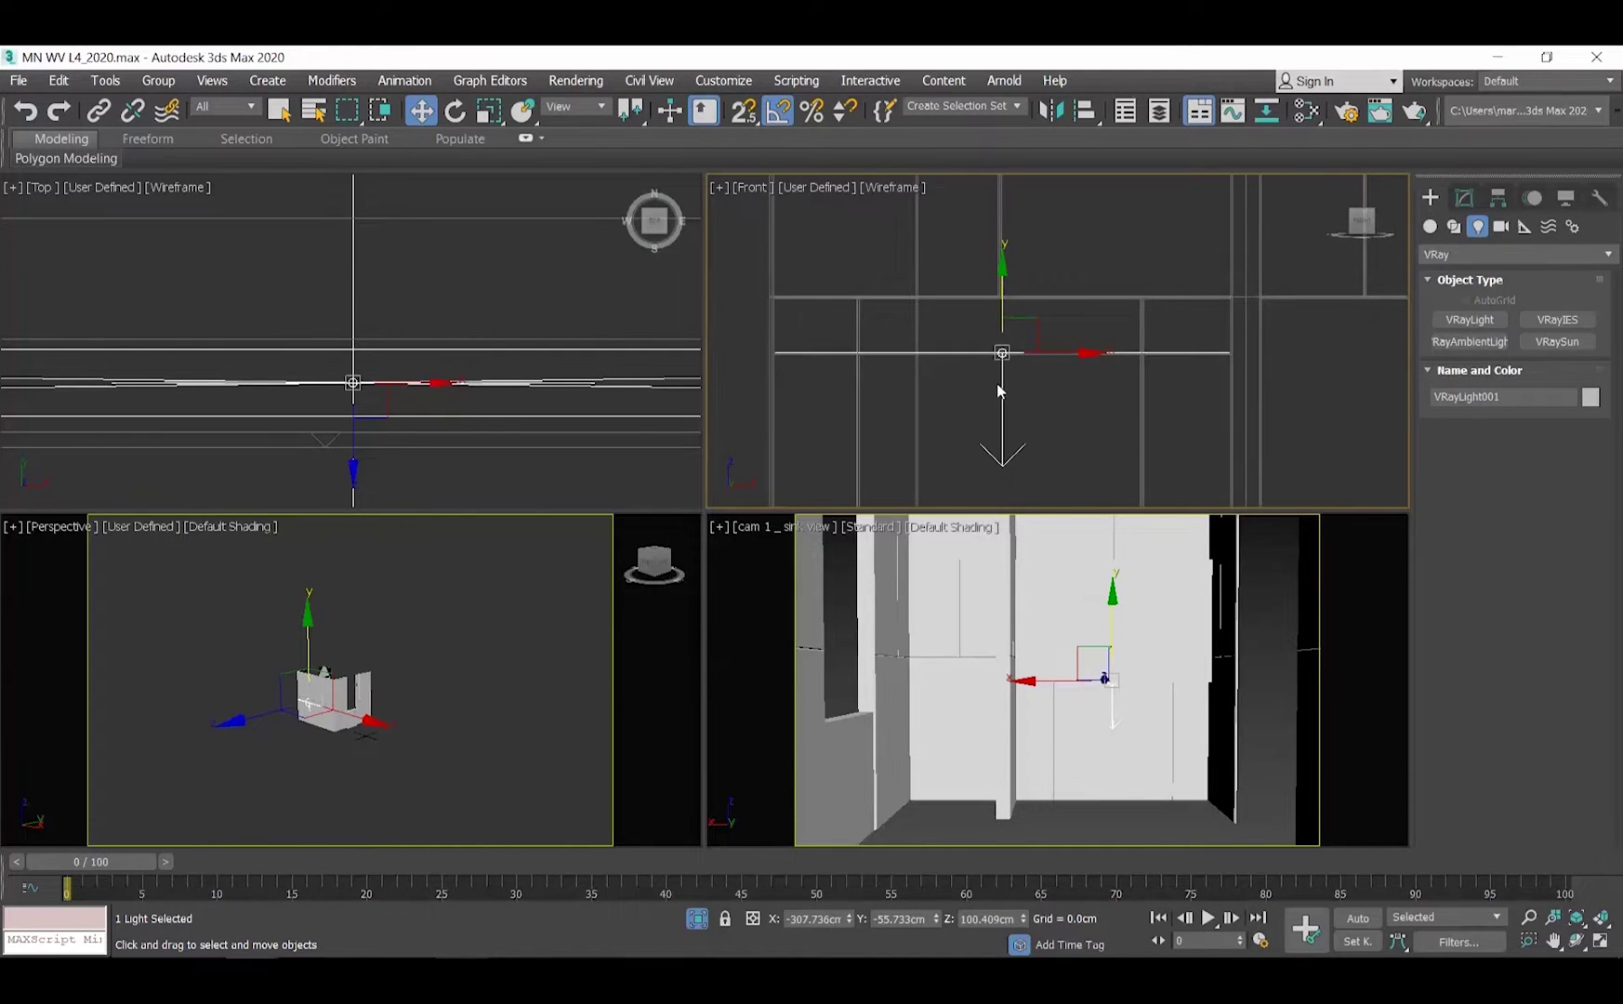
pyautogui.scroll(-3, 997, 383)
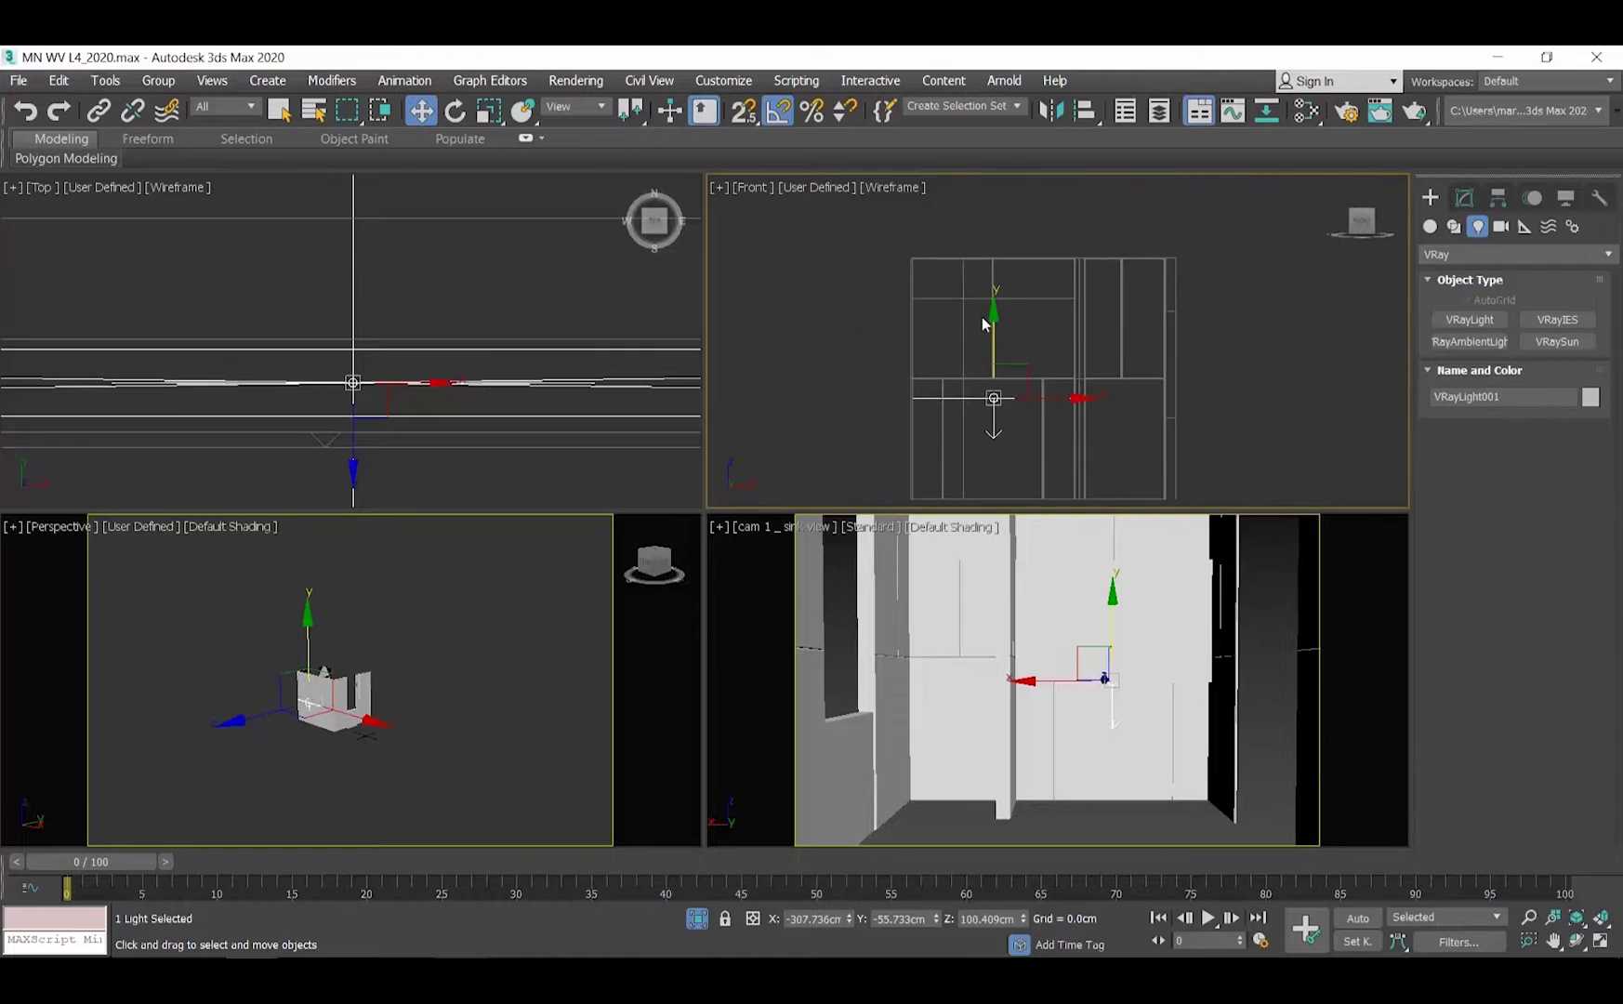
pyautogui.scroll(2, 993, 383)
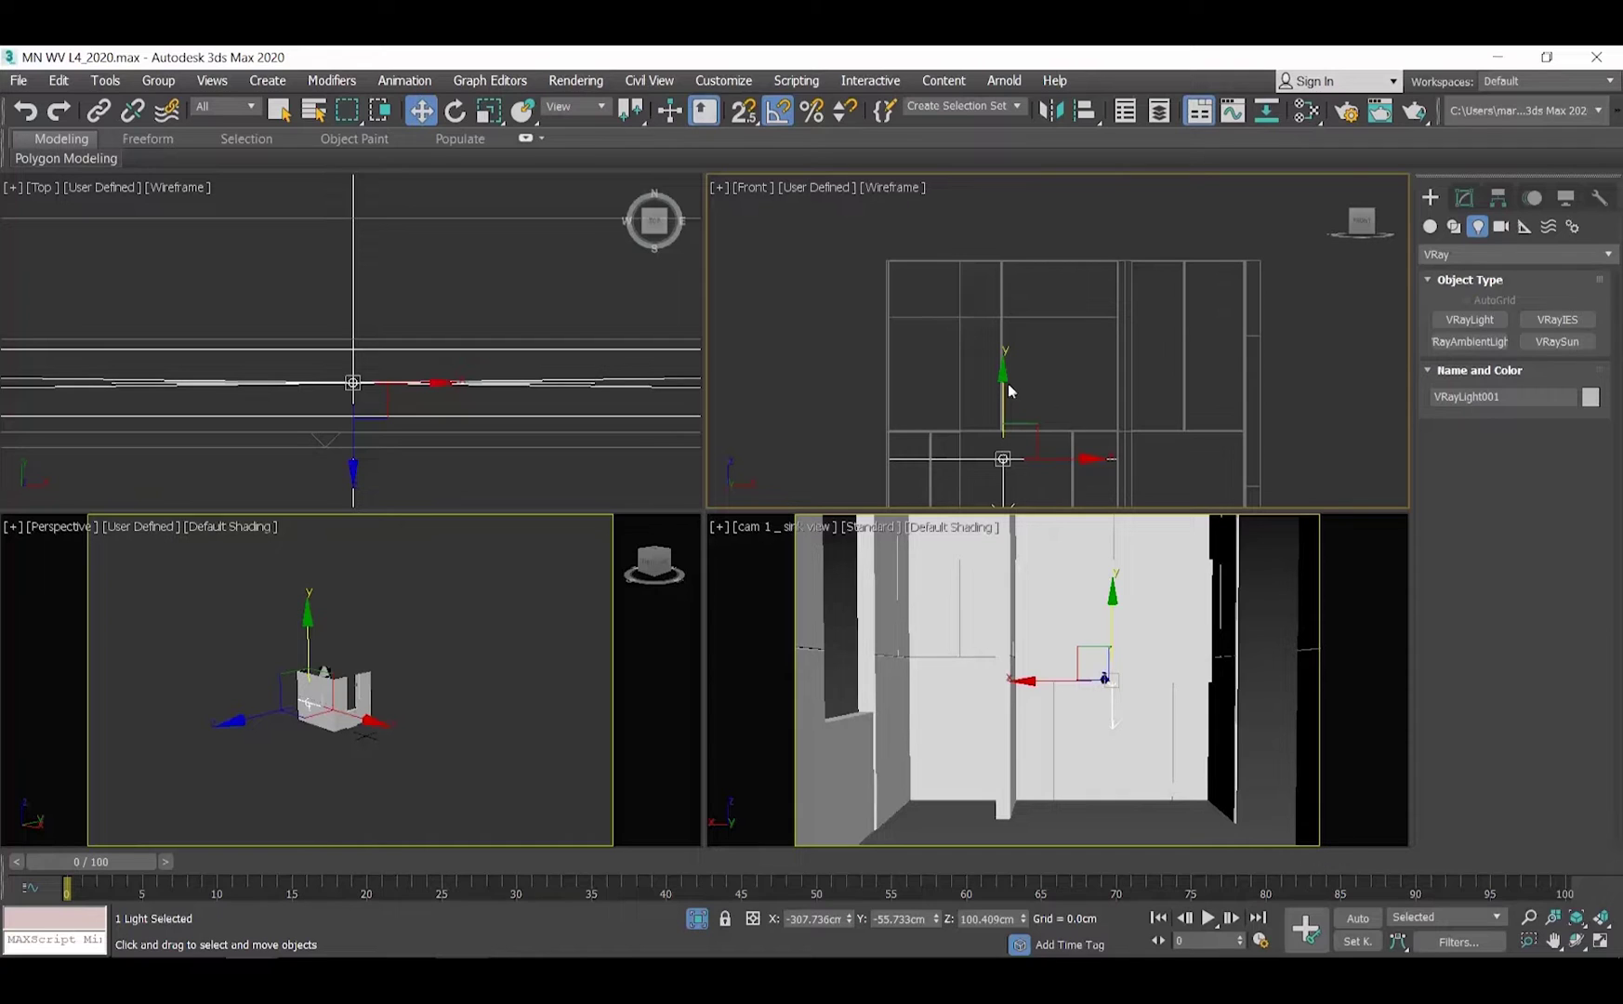
pyautogui.keyDown('shift'); pyautogui.moveTo(1004, 388); pyautogui.dragTo(1028, 249); pyautogui.keyUp('shift')
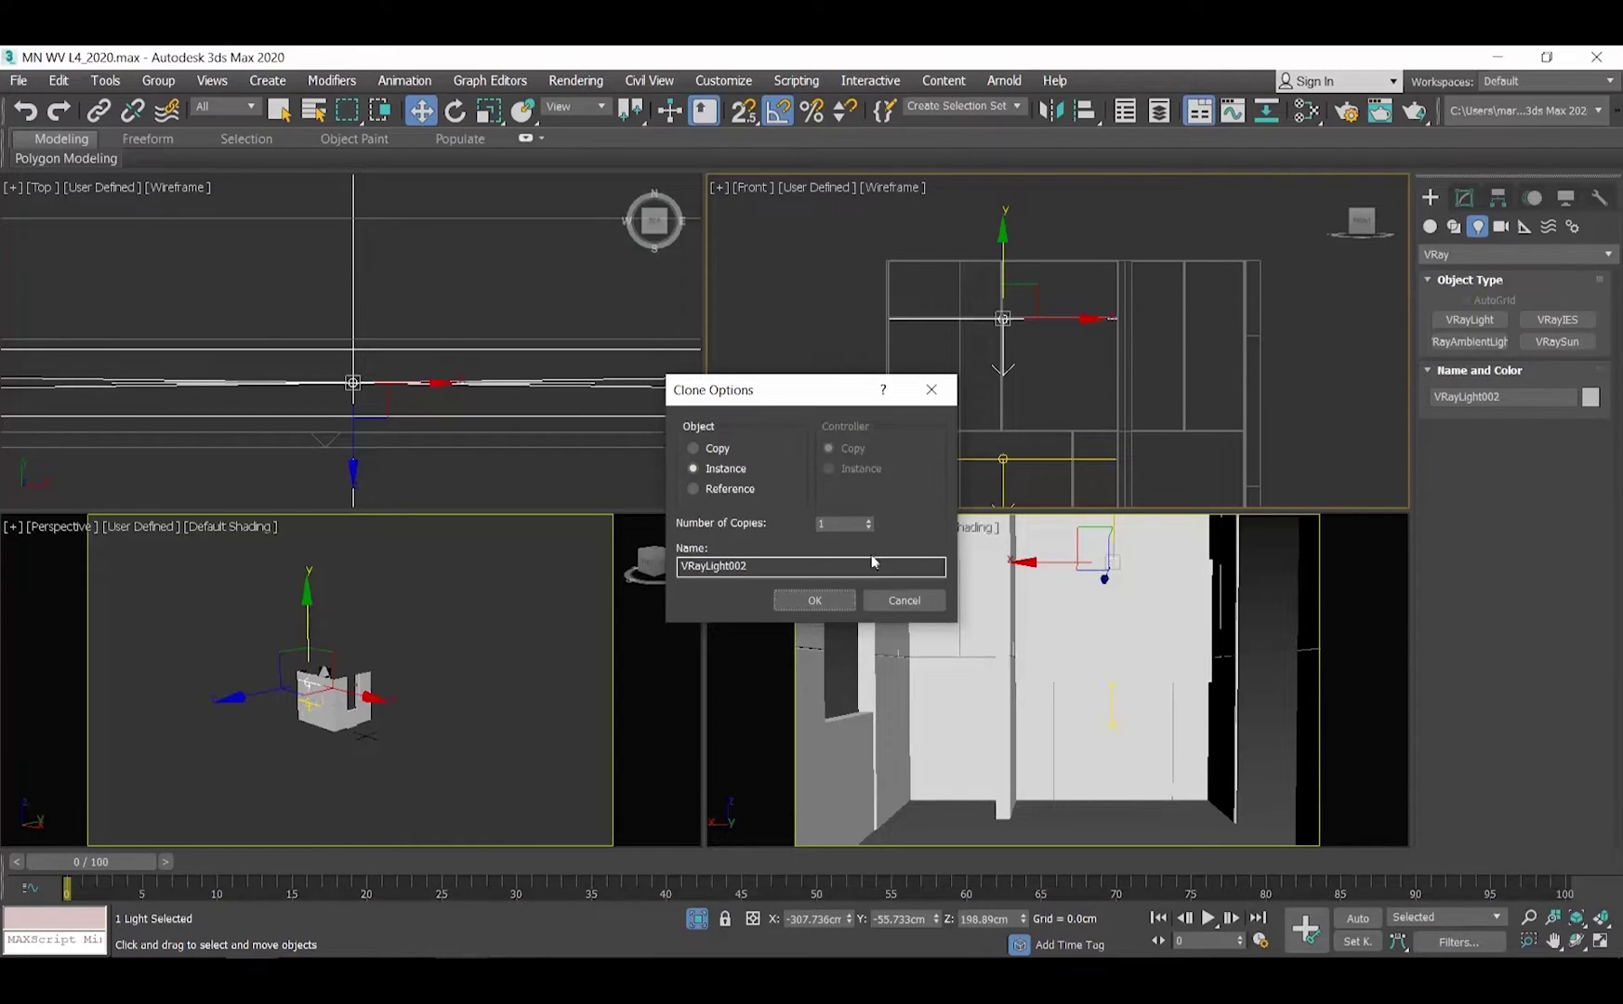
# - Confirm the instanced copy VRayLight002 and frame it in the upper niche
pyautogui.click(815, 602)
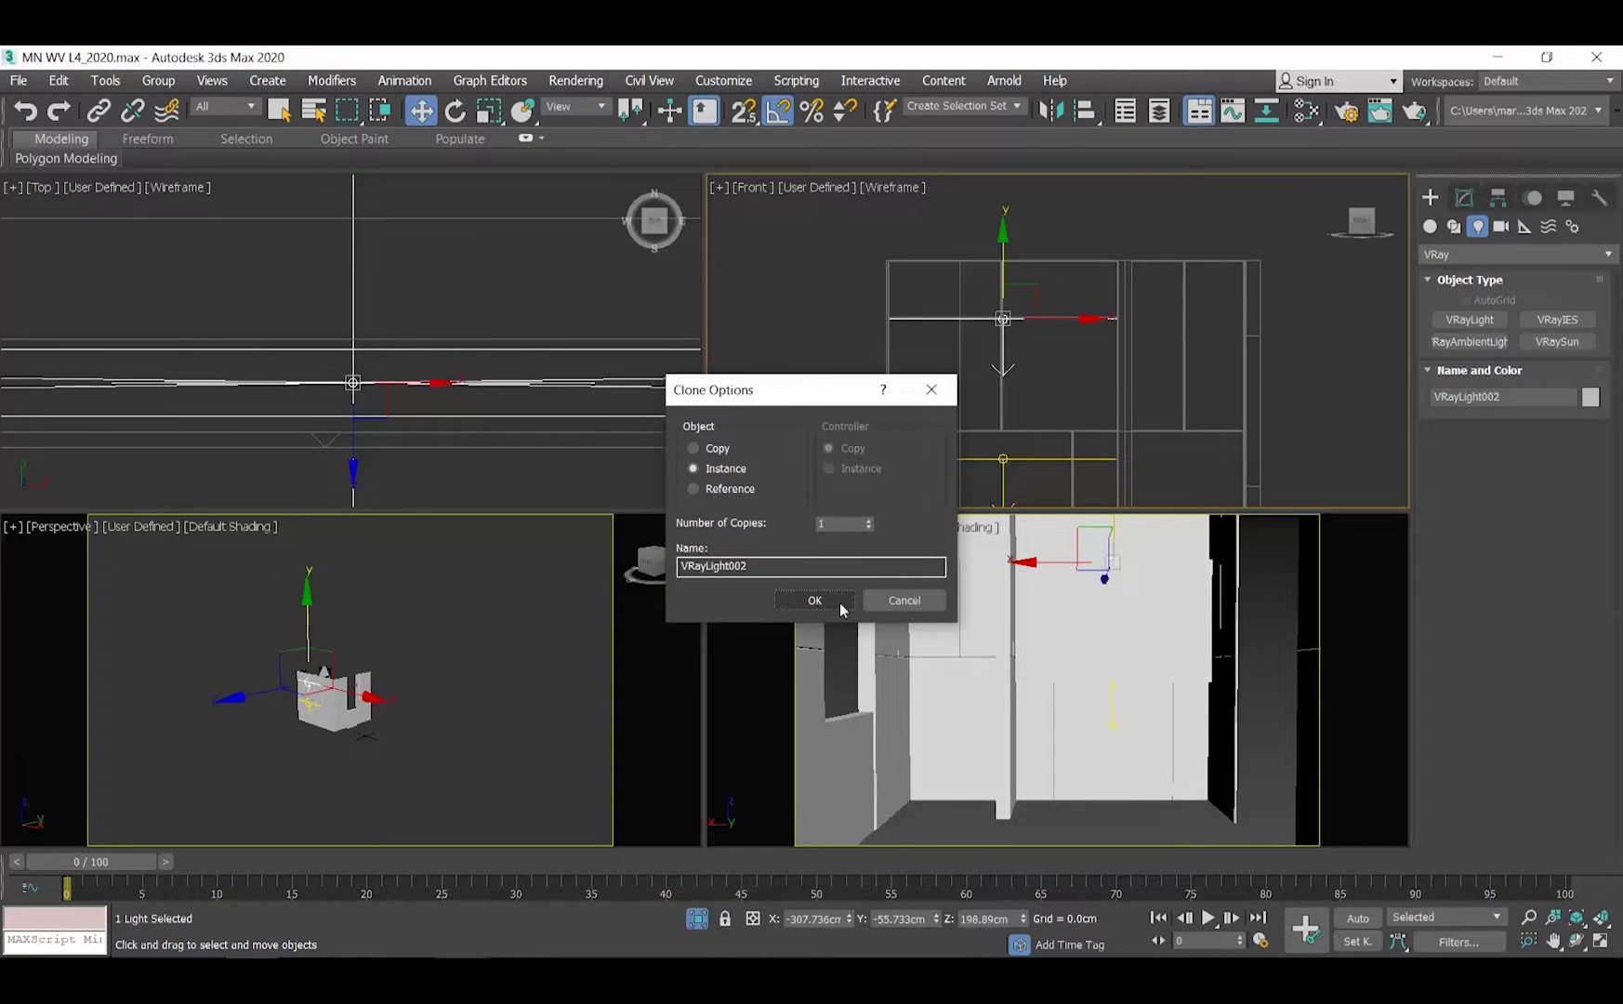
pyautogui.click(841, 610)
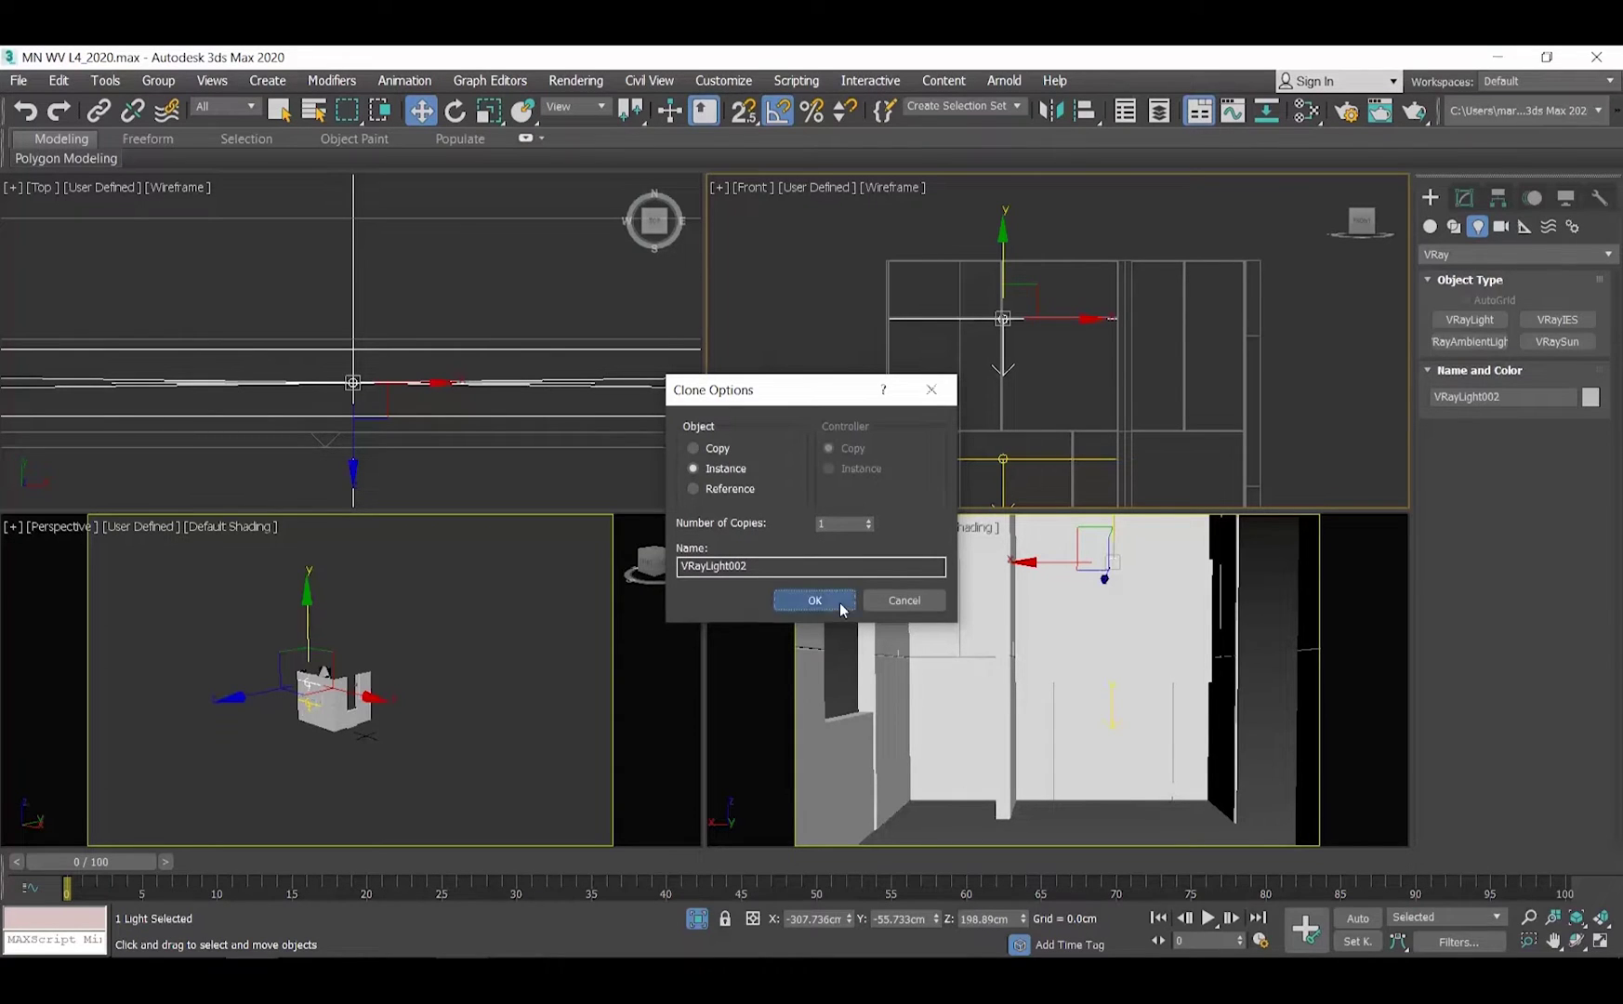
pyautogui.moveTo(1056, 382); pyautogui.dragTo(1000, 296, button='middle')
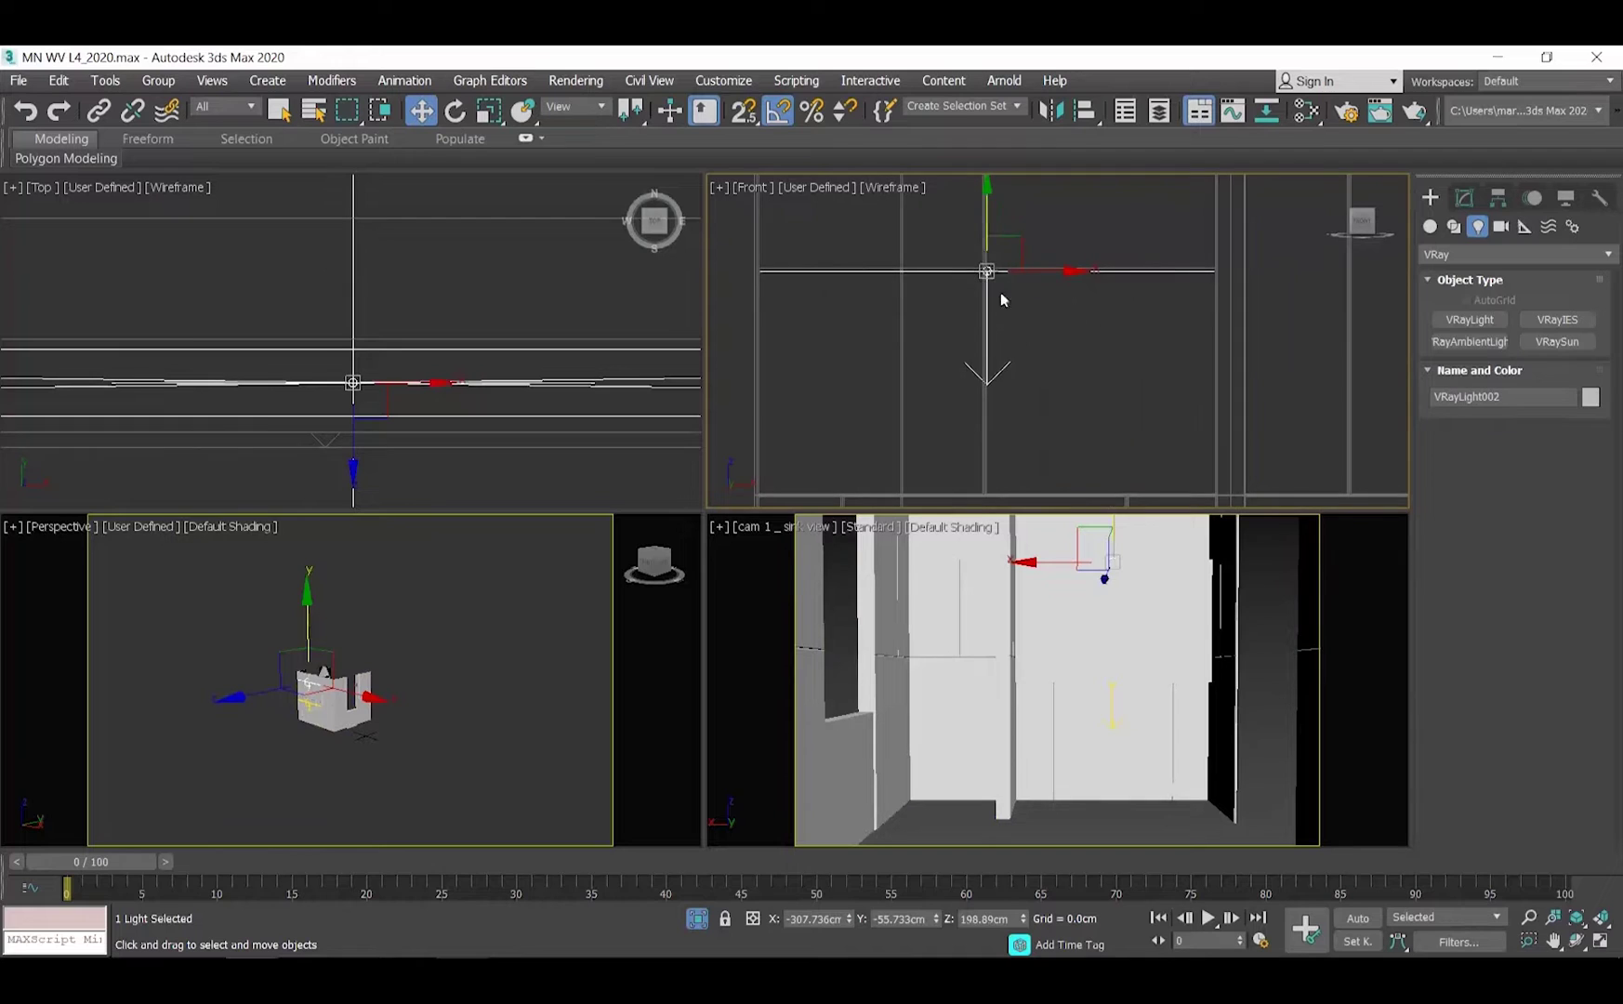
pyautogui.scroll(3, 1062, 416)
pyautogui.moveTo(1062, 417); pyautogui.dragTo(1061, 261, button='middle')
pyautogui.scroll(-5, 1027, 380)
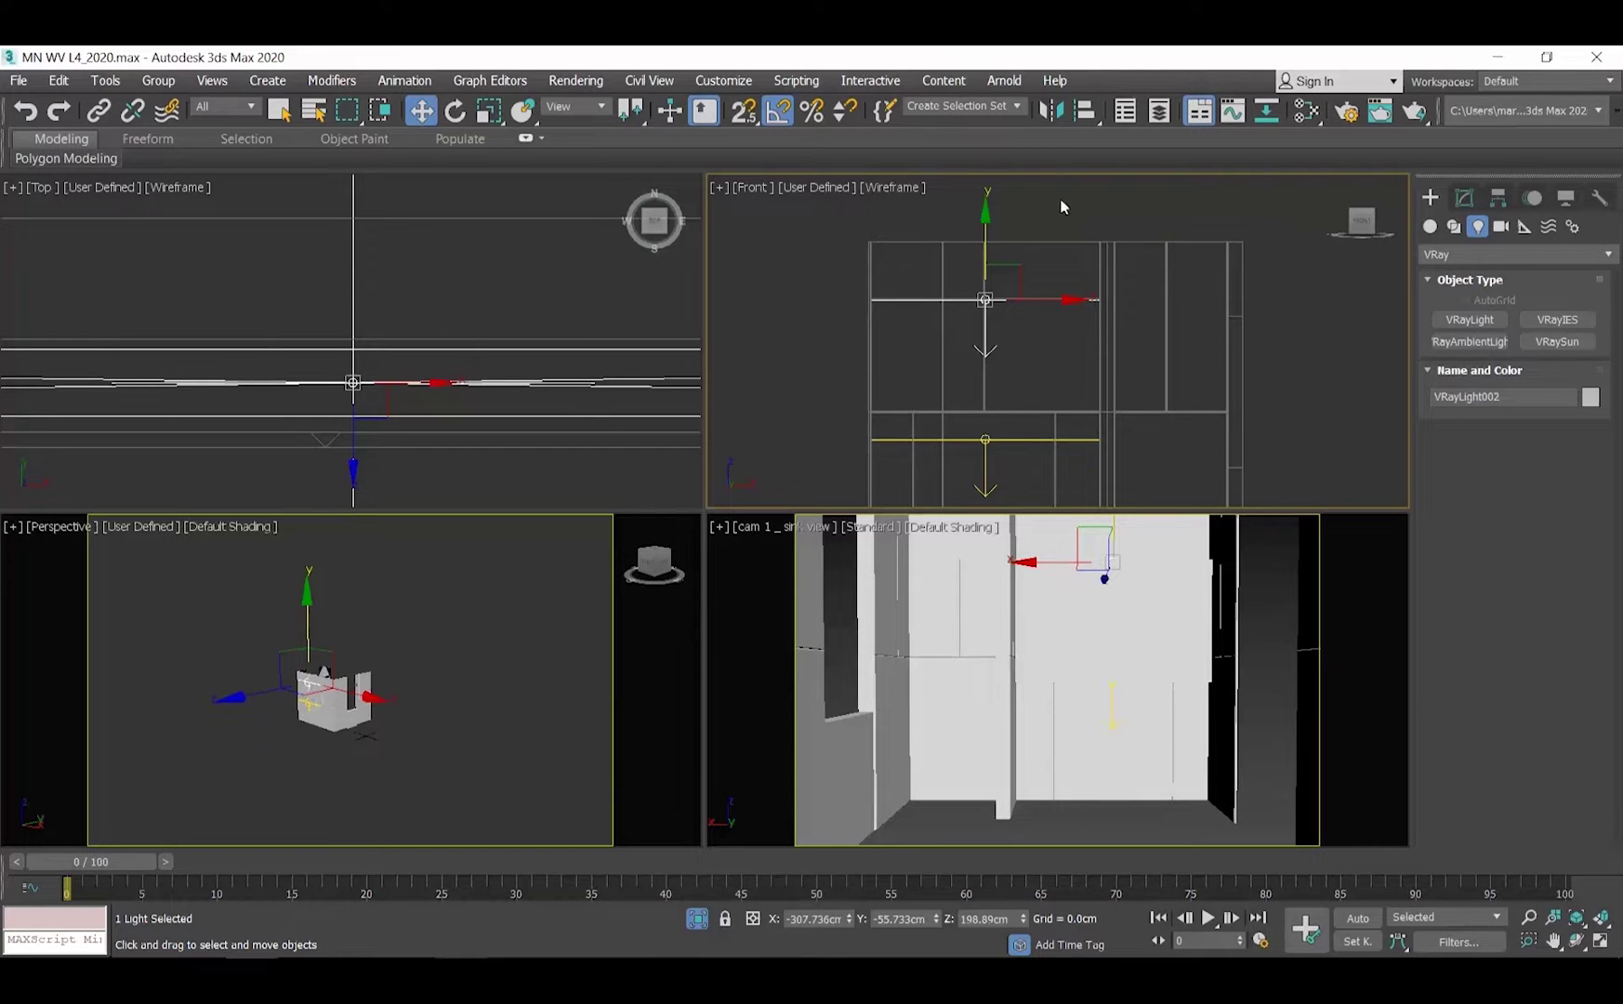
# - Mirror VRayLight002 along the Y axis with No Clone to flip its direction
pyautogui.click(1053, 113)
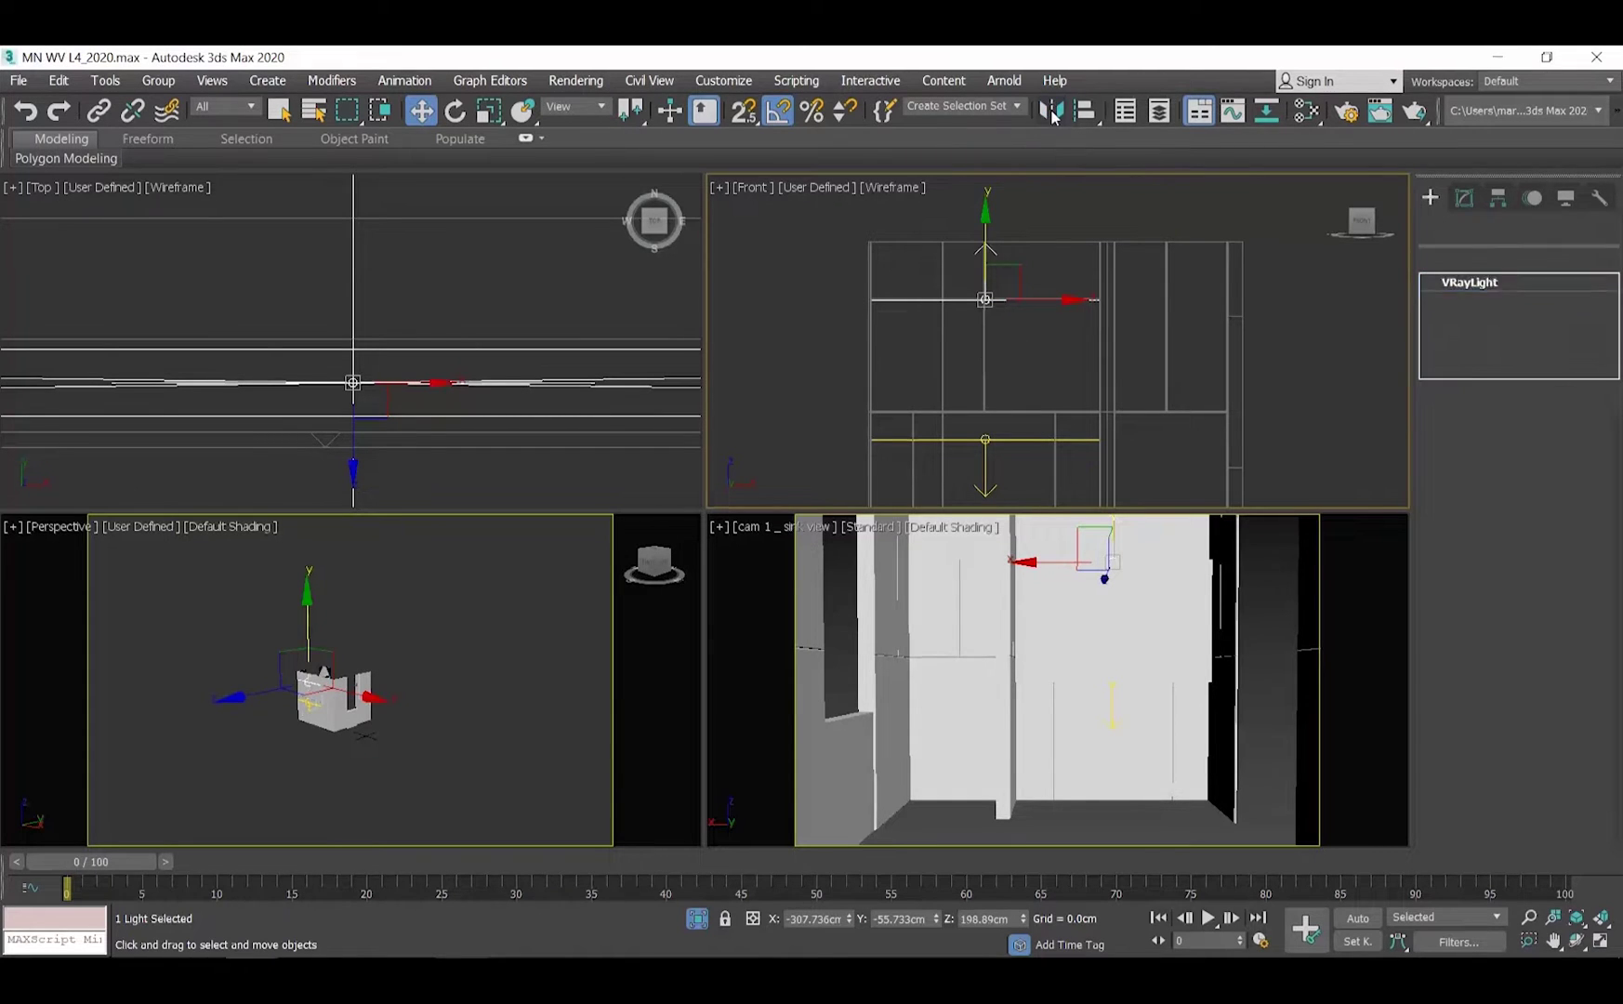
pyautogui.moveTo(779, 321); pyautogui.dragTo(666, 263)
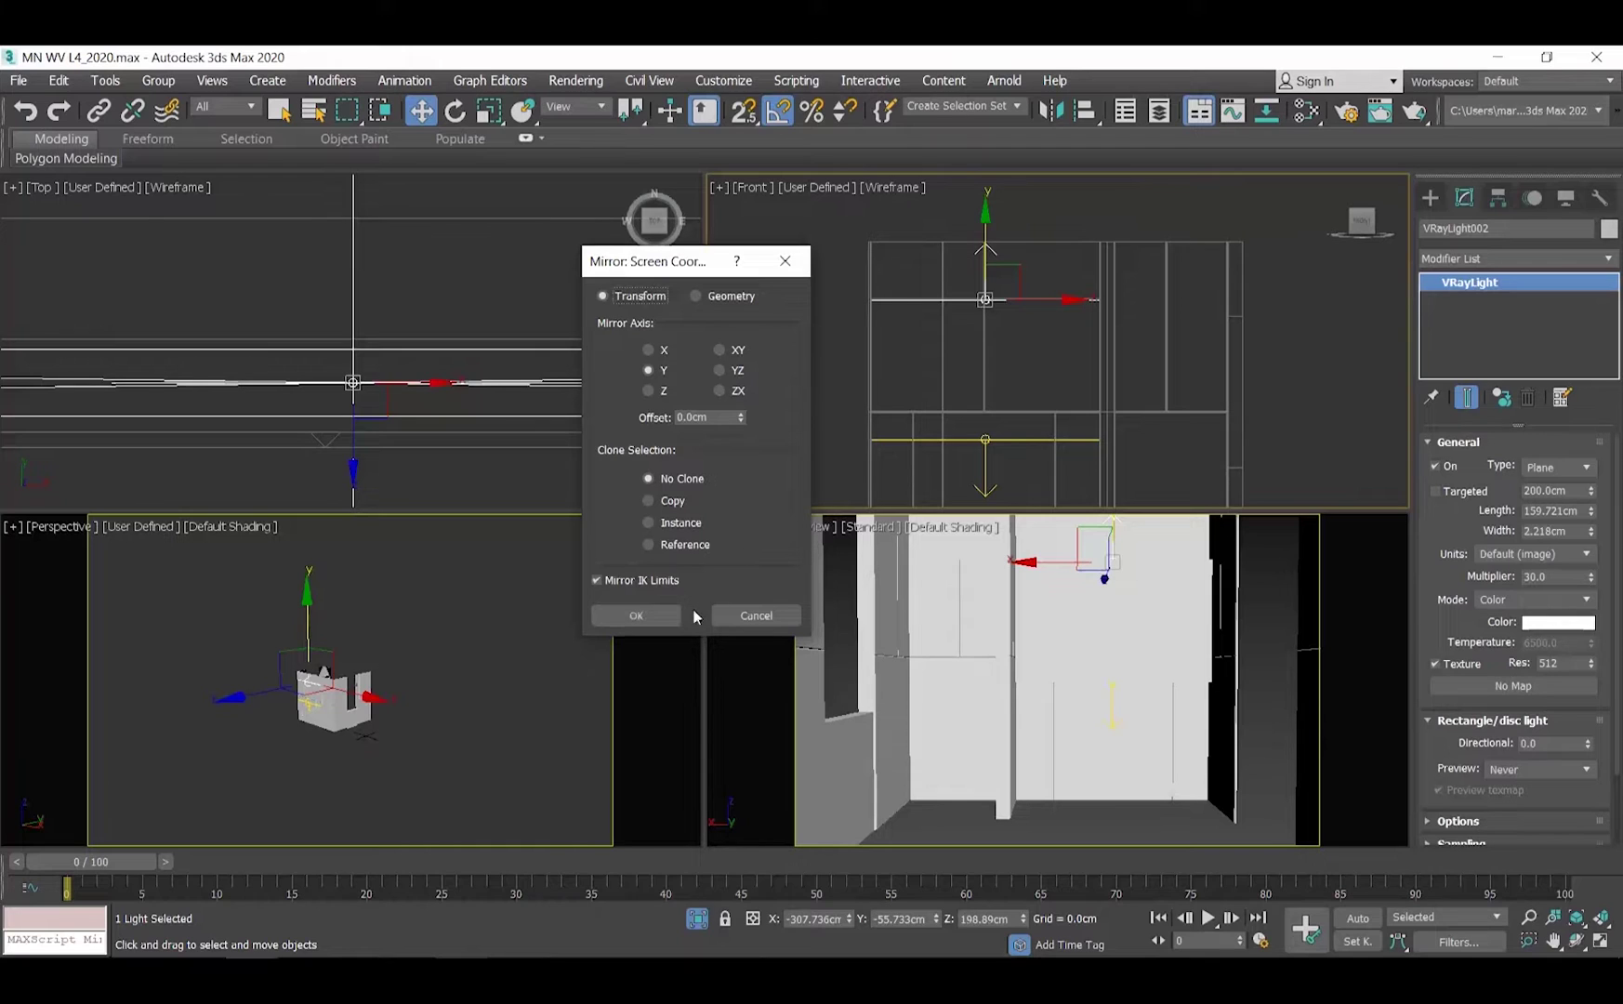
pyautogui.click(654, 620)
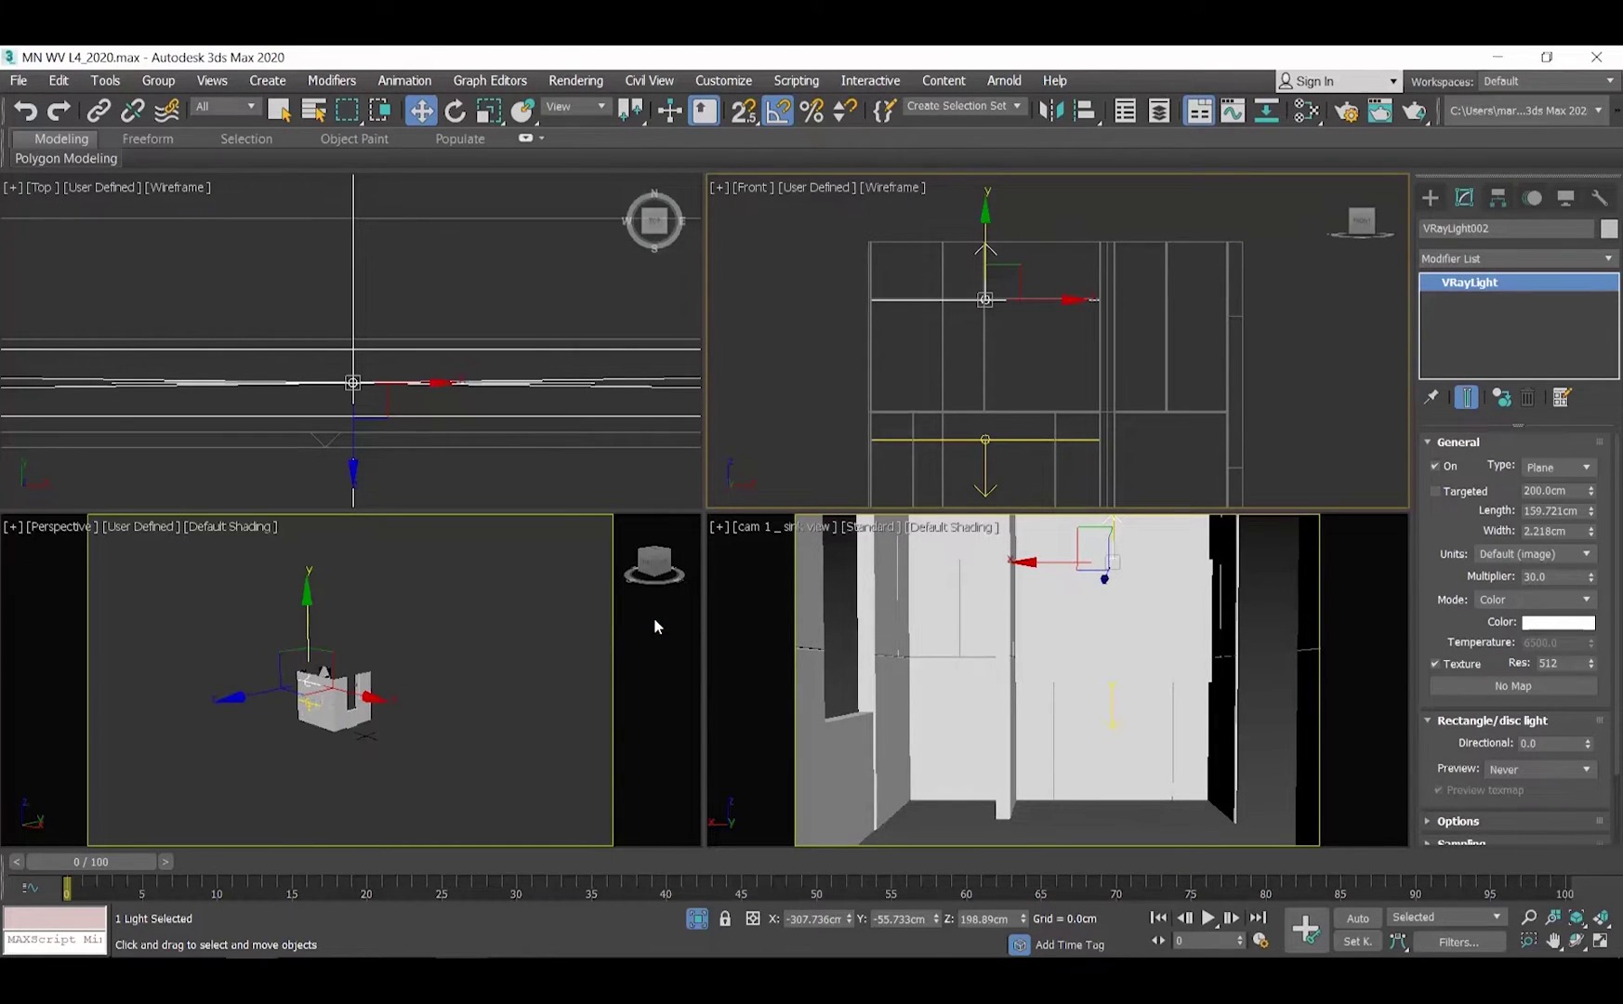
pyautogui.rightClick(859, 688)
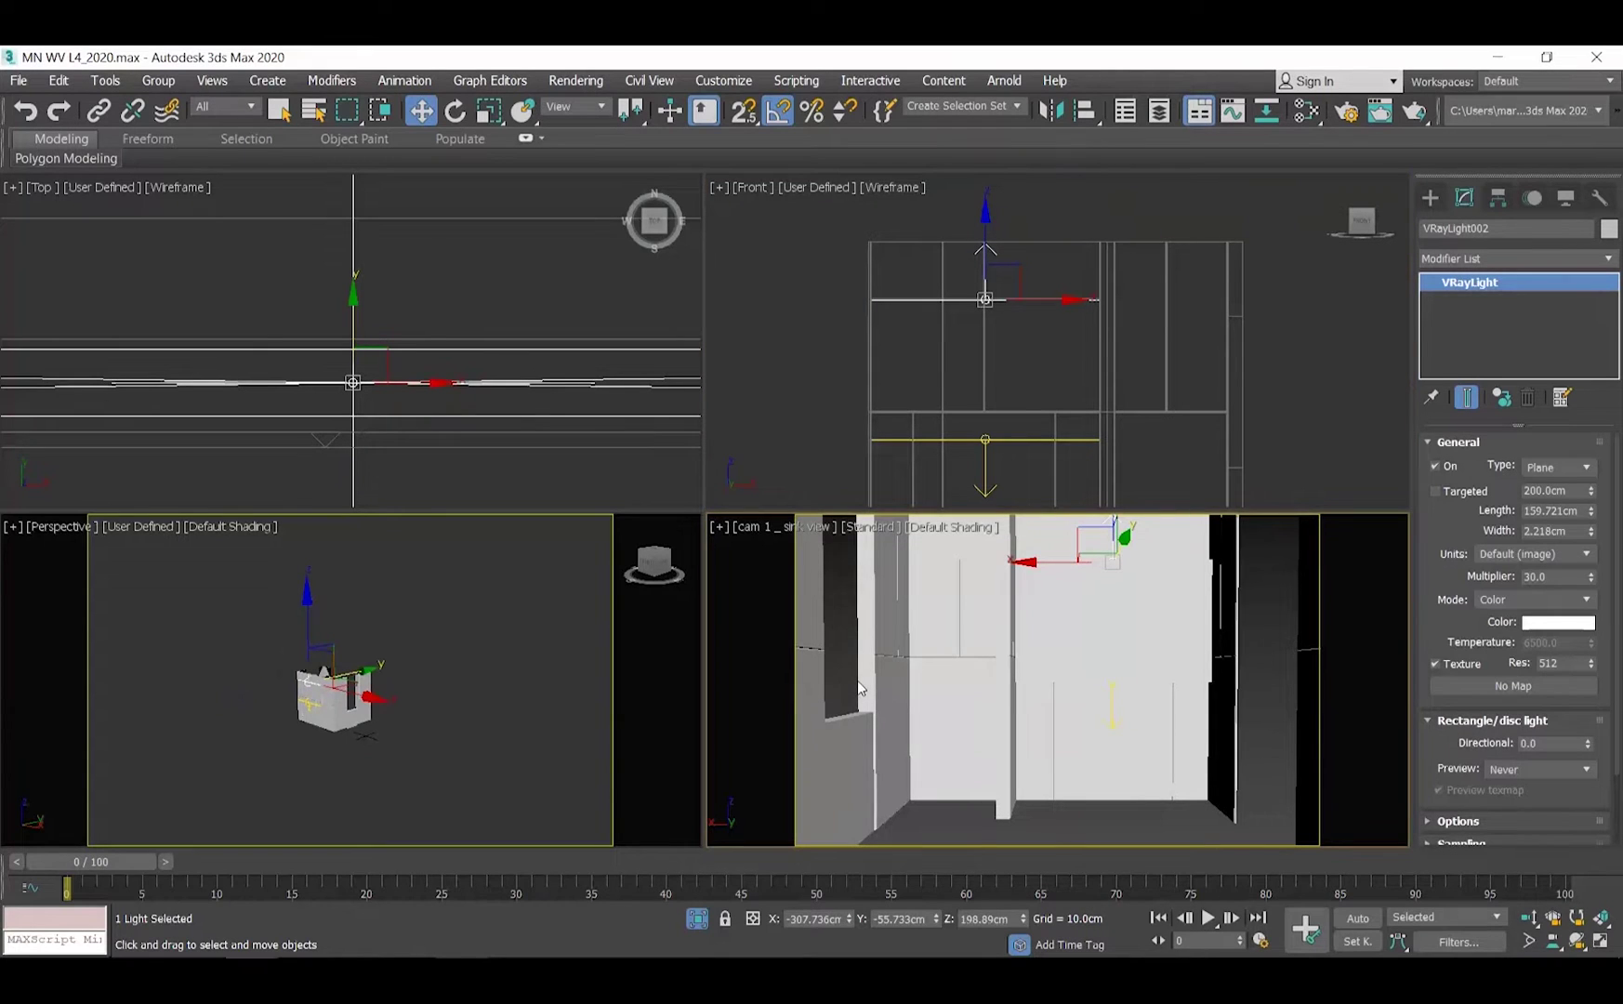
# - End isolation to restore the full bathroom and close the finished V-Ray test render
pyautogui.rightClick(854, 639)
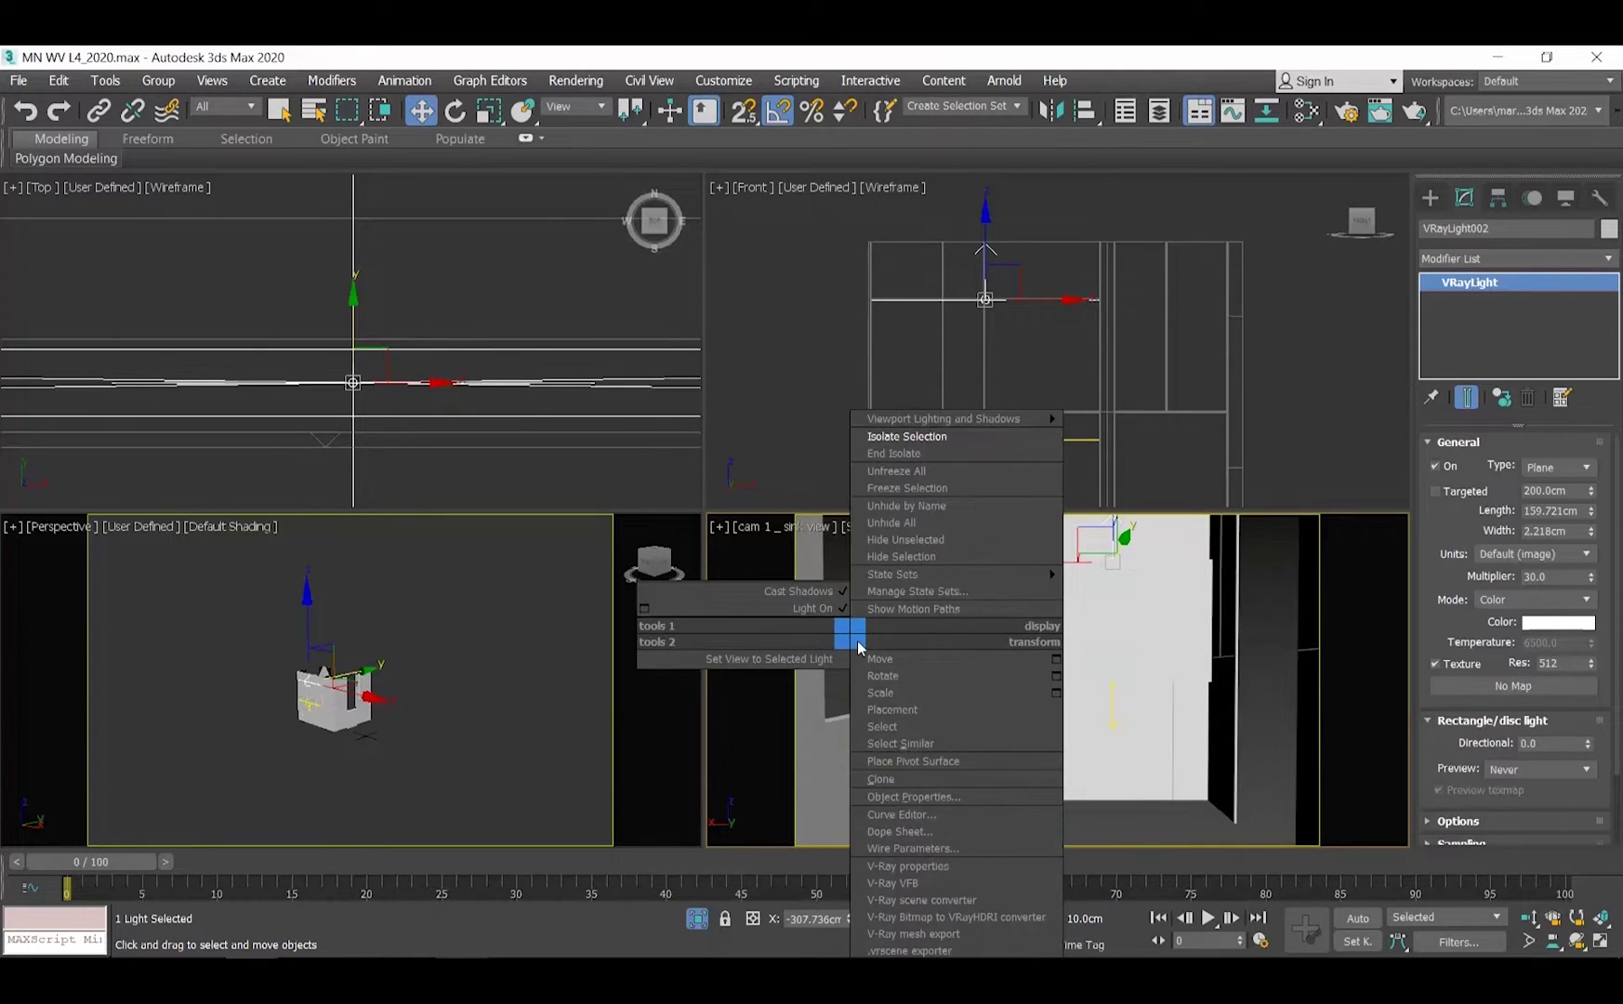
pyautogui.click(911, 455)
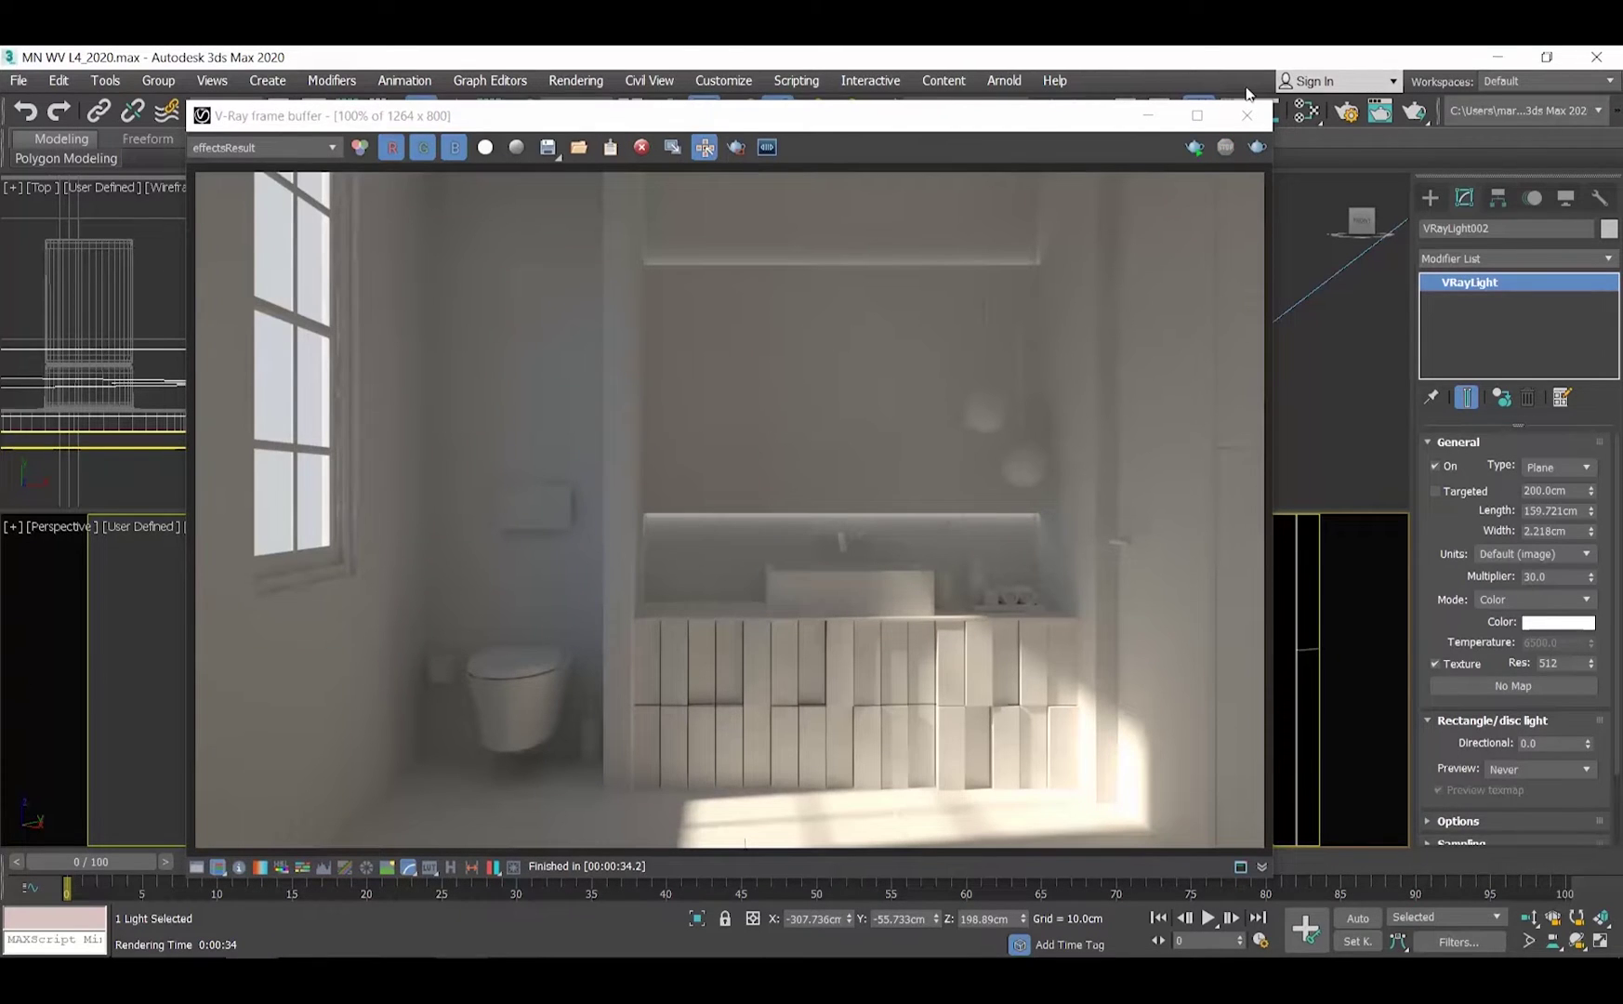
pyautogui.click(1246, 115)
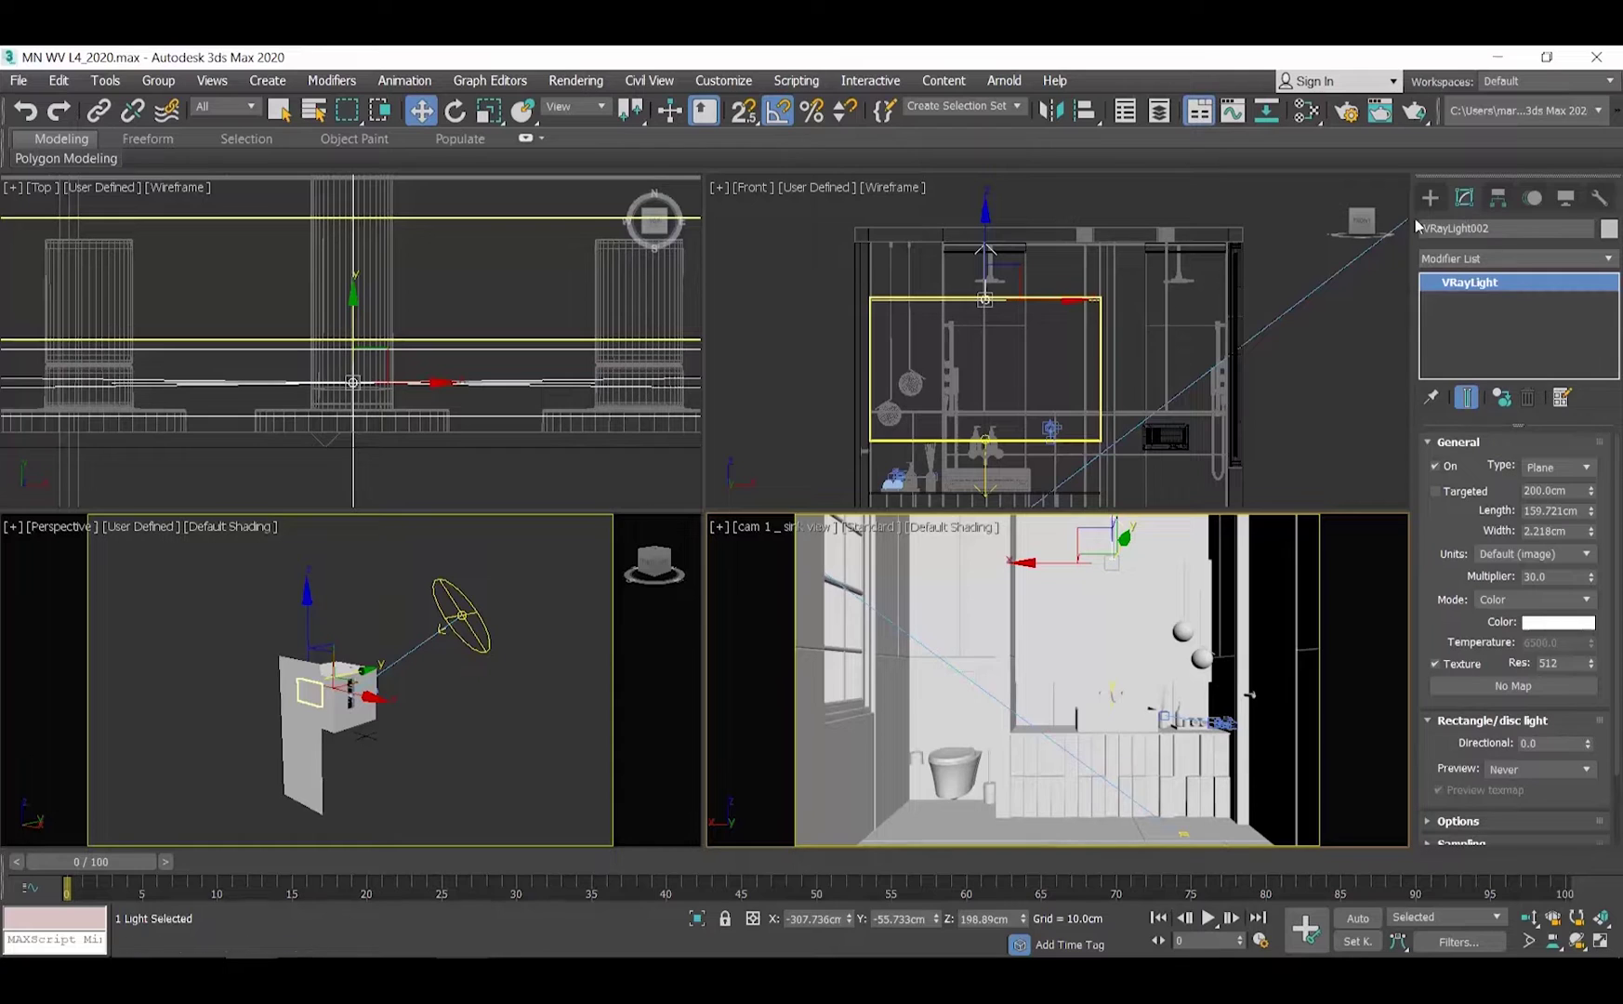
# - Switch the strip light to Temperature 4000 with multiplier 60 and test-render the camera view
pyautogui.rightClick(1297, 246)
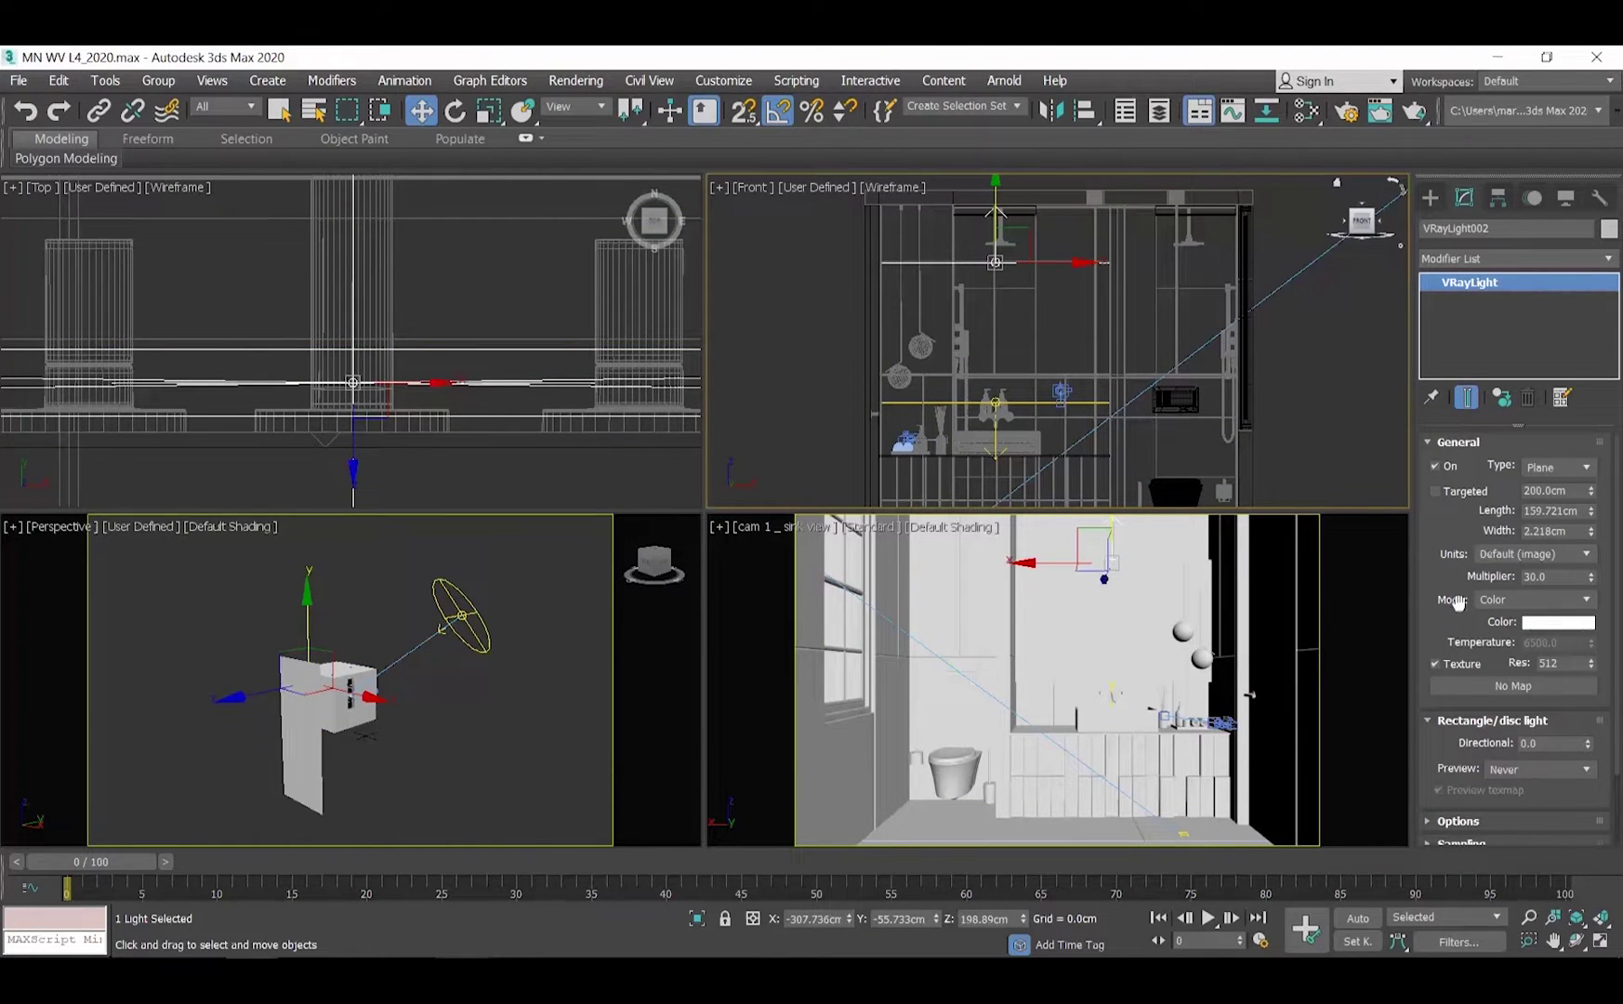
pyautogui.click(1549, 603)
pyautogui.click(1534, 631)
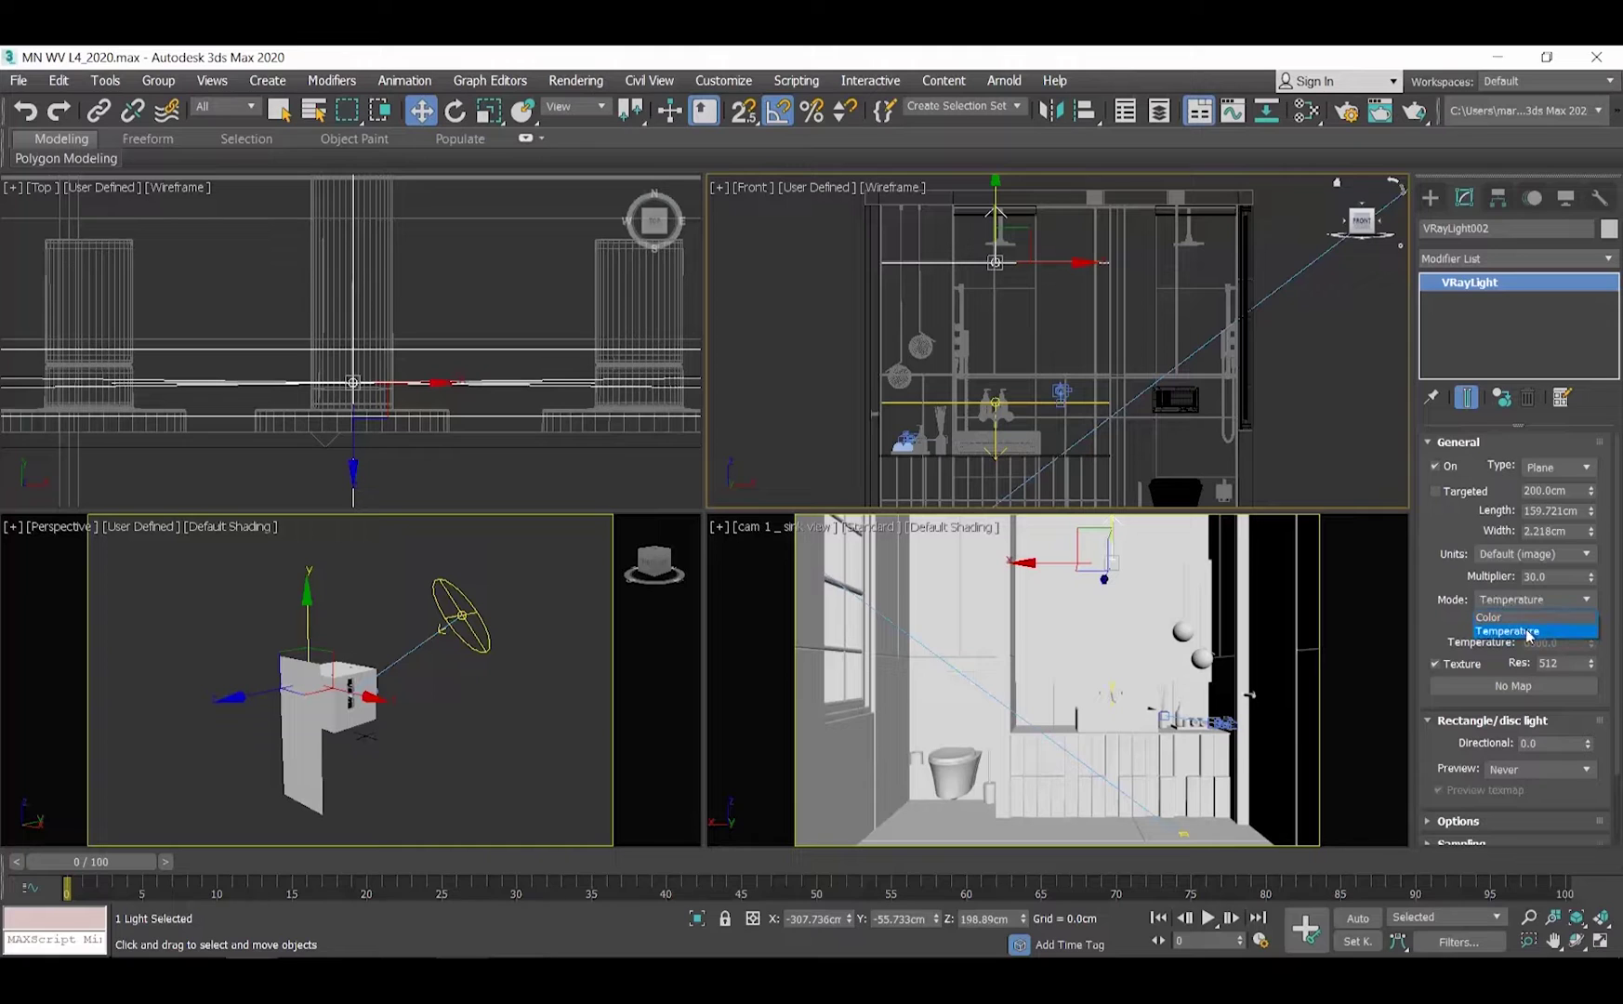
pyautogui.doubleClick(1533, 638)
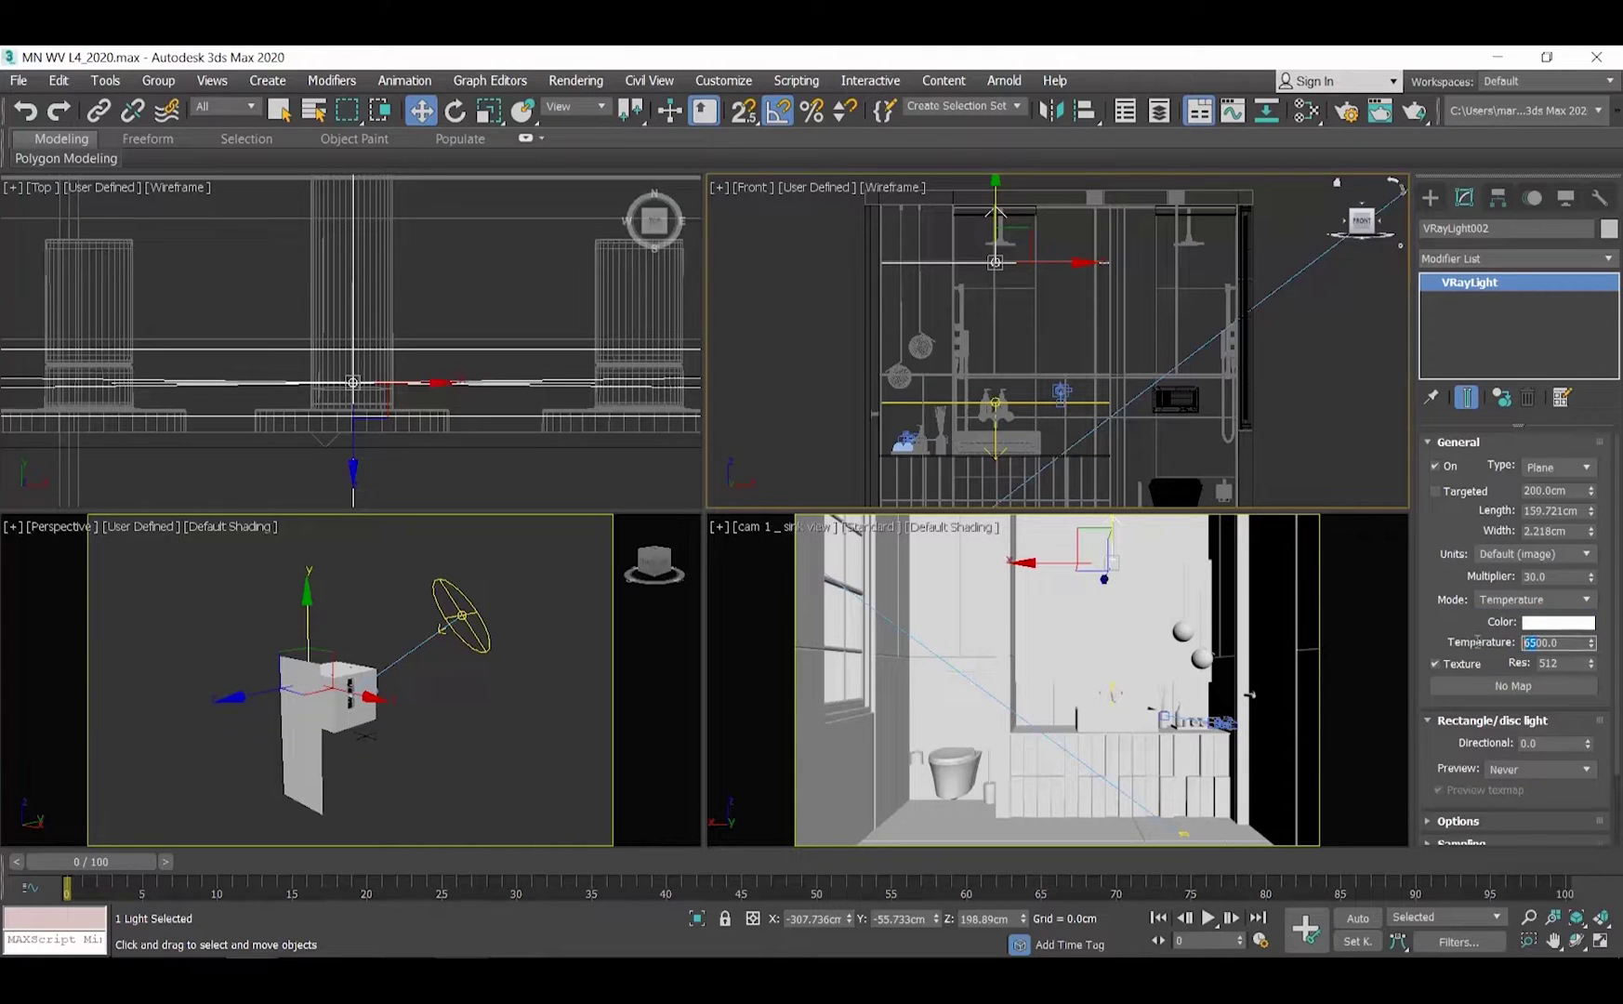
pyautogui.write('4000')
pyautogui.press('Return')
pyautogui.moveTo(1457, 530); pyautogui.dragTo(1452, 510)
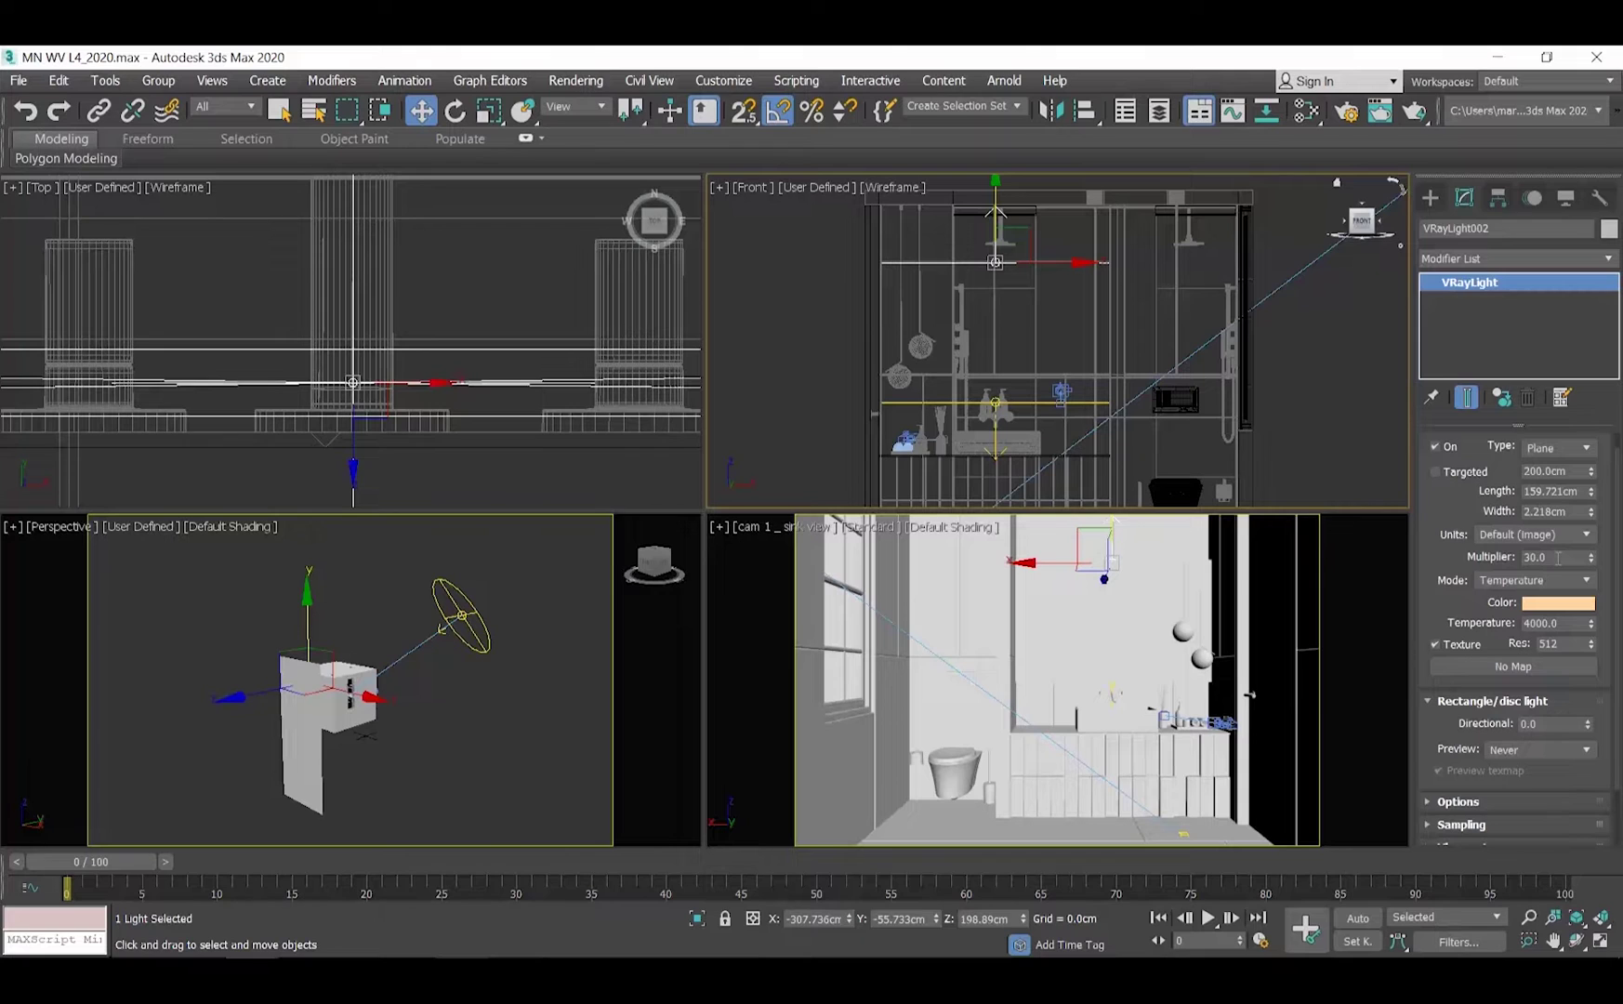
pyautogui.doubleClick(1558, 557)
pyautogui.write('60')
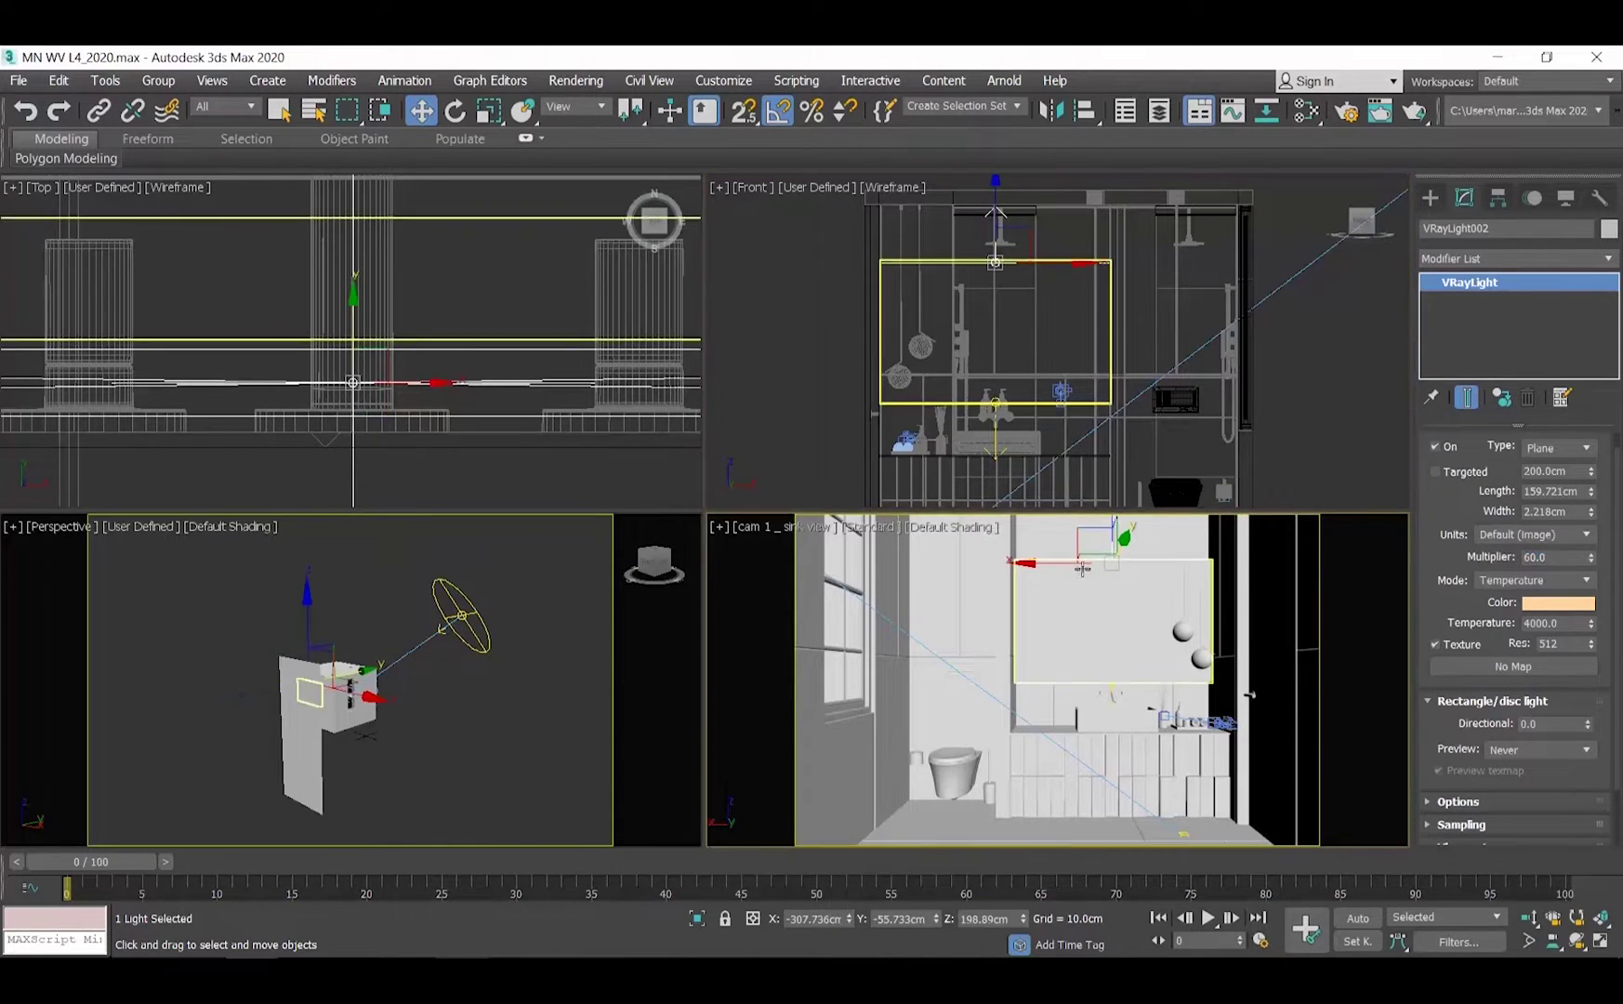
pyautogui.click(563, 83)
pyautogui.click(562, 115)
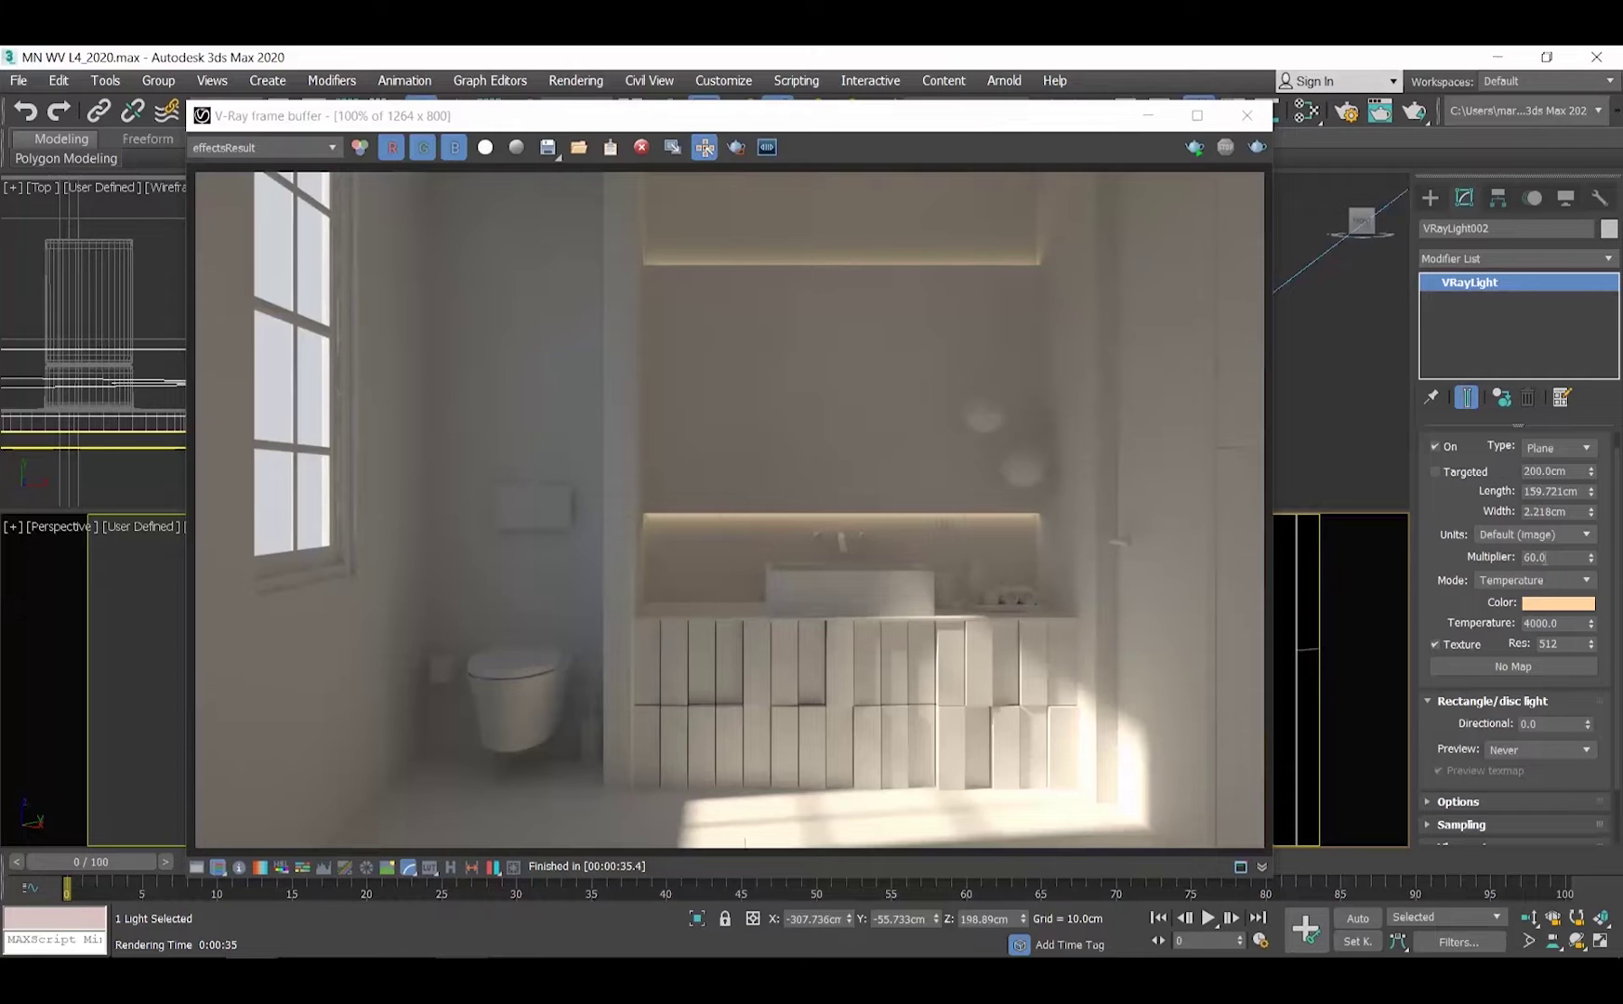
# - Raise the multiplier to 90 and render the camera view again
pyautogui.moveTo(1579, 557); pyautogui.dragTo(1454, 557)
pyautogui.write('90')
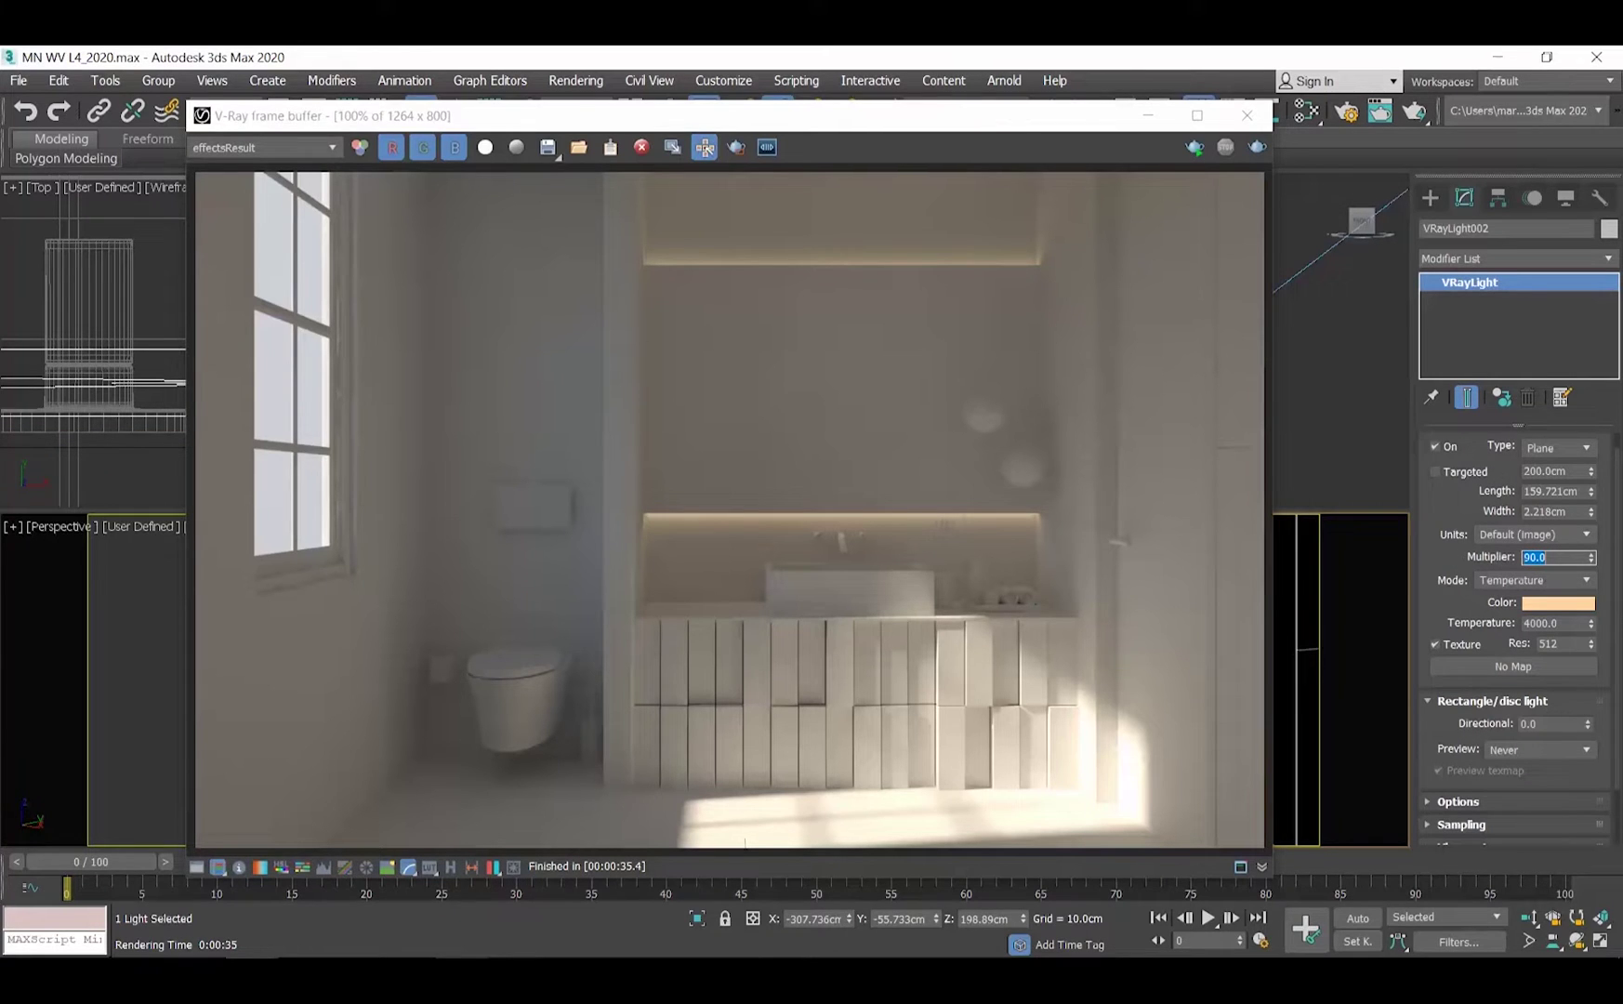
pyautogui.click(576, 80)
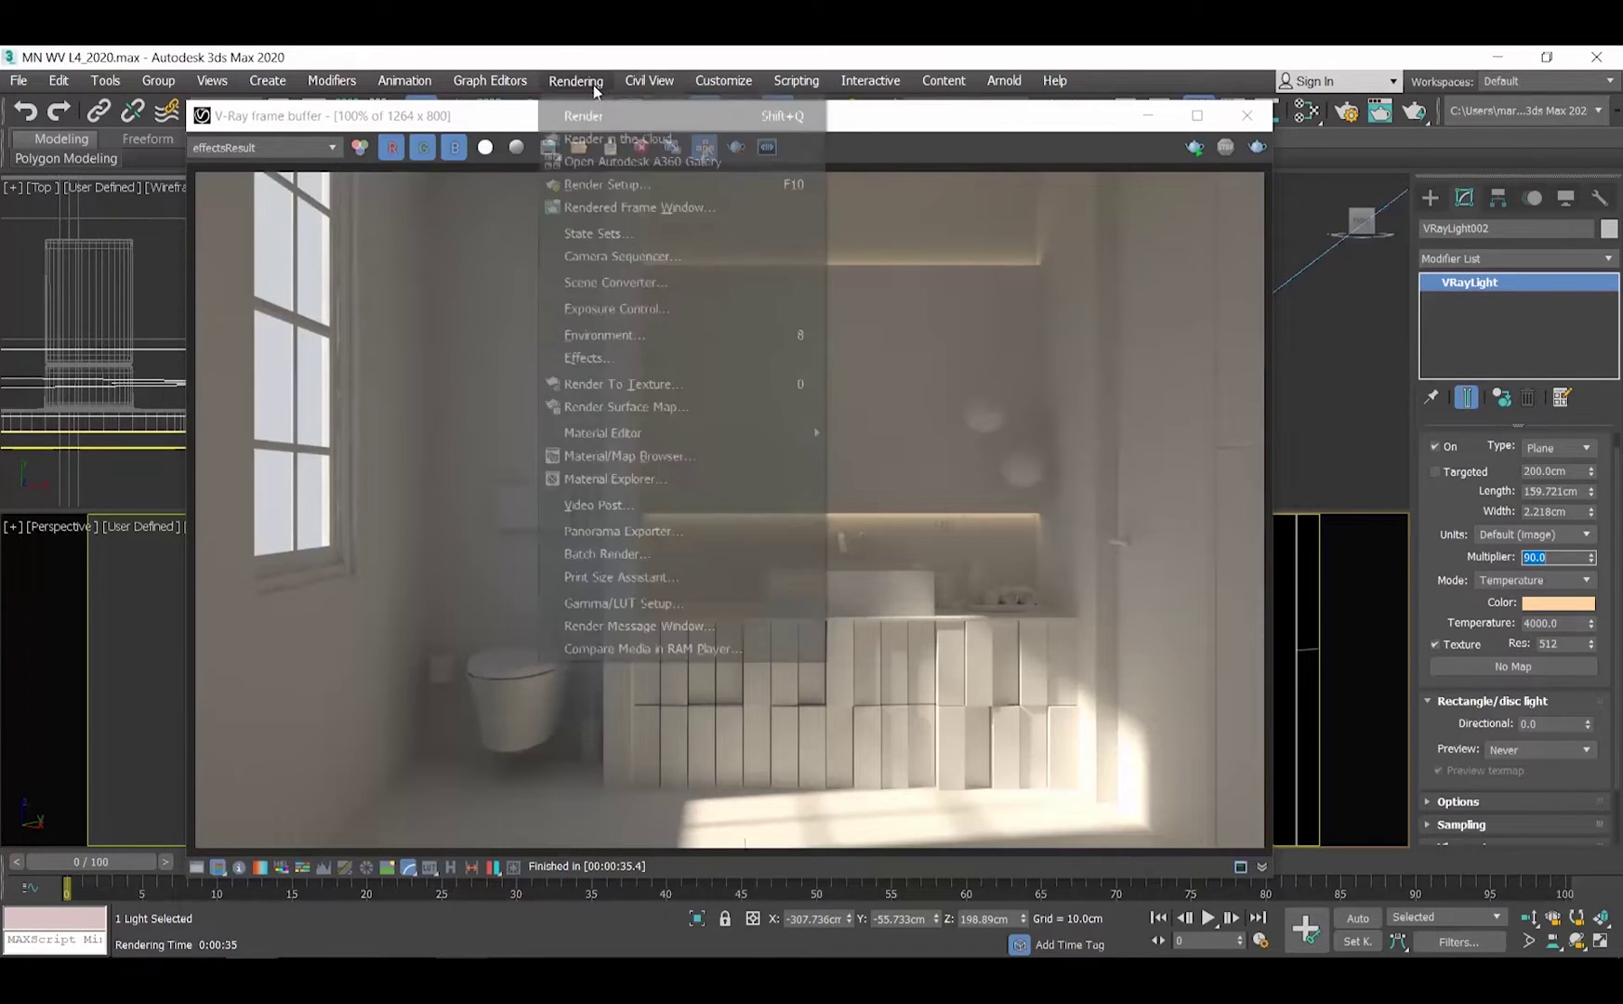
pyautogui.click(589, 111)
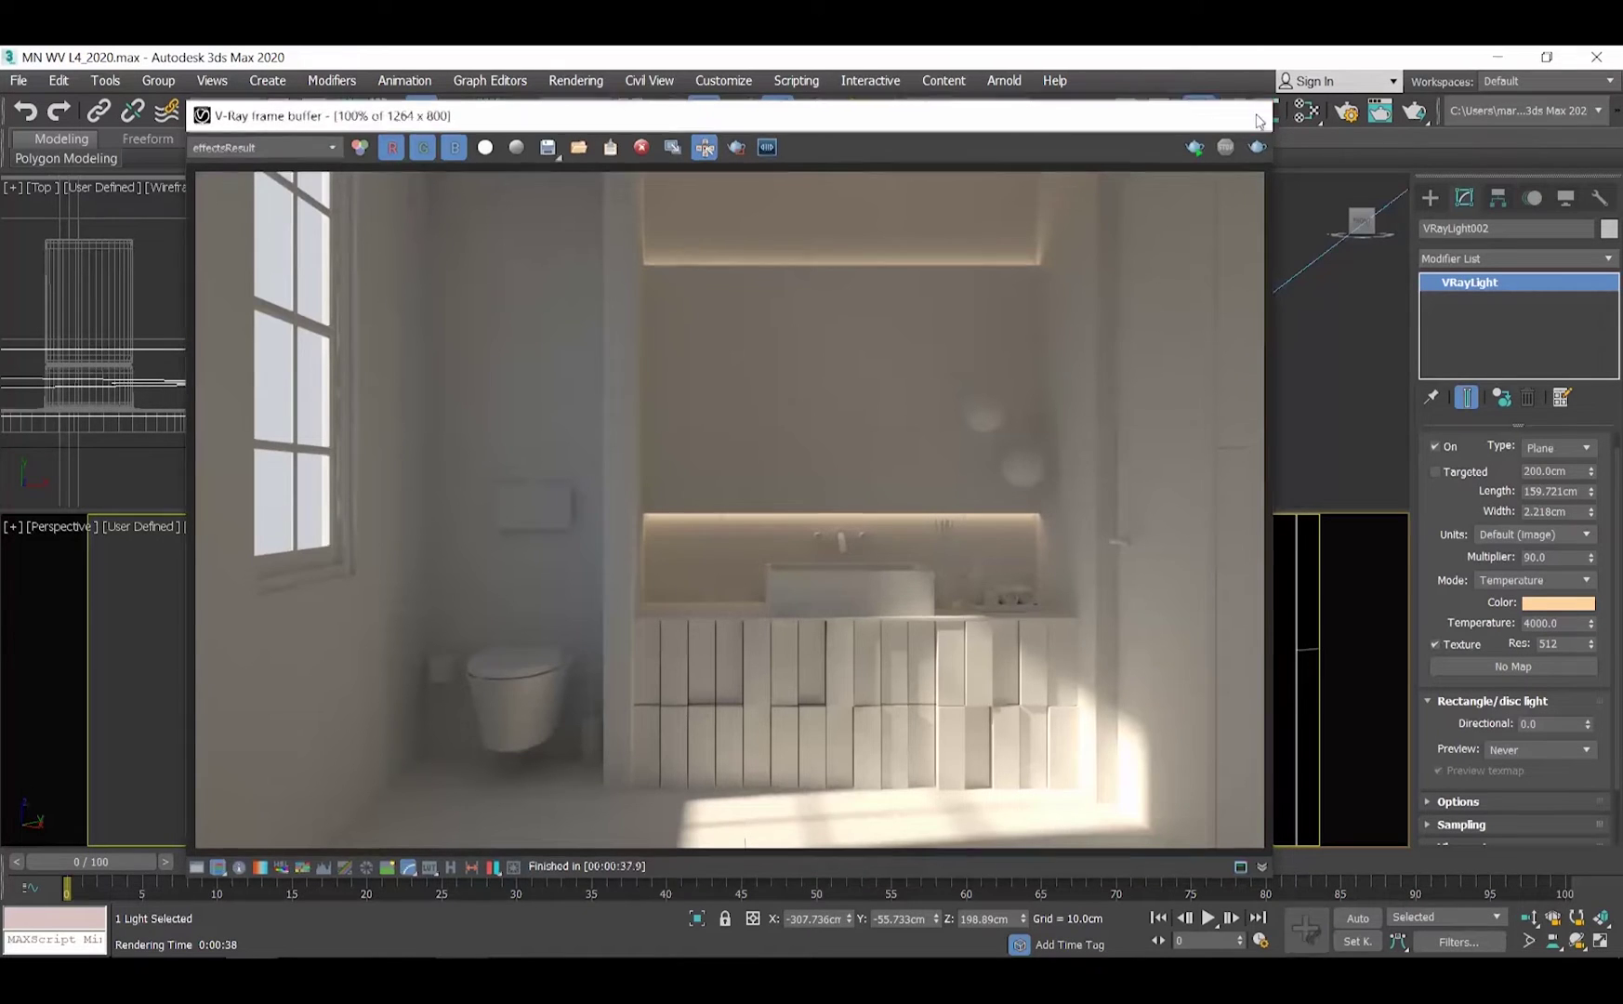
pyautogui.click(1254, 117)
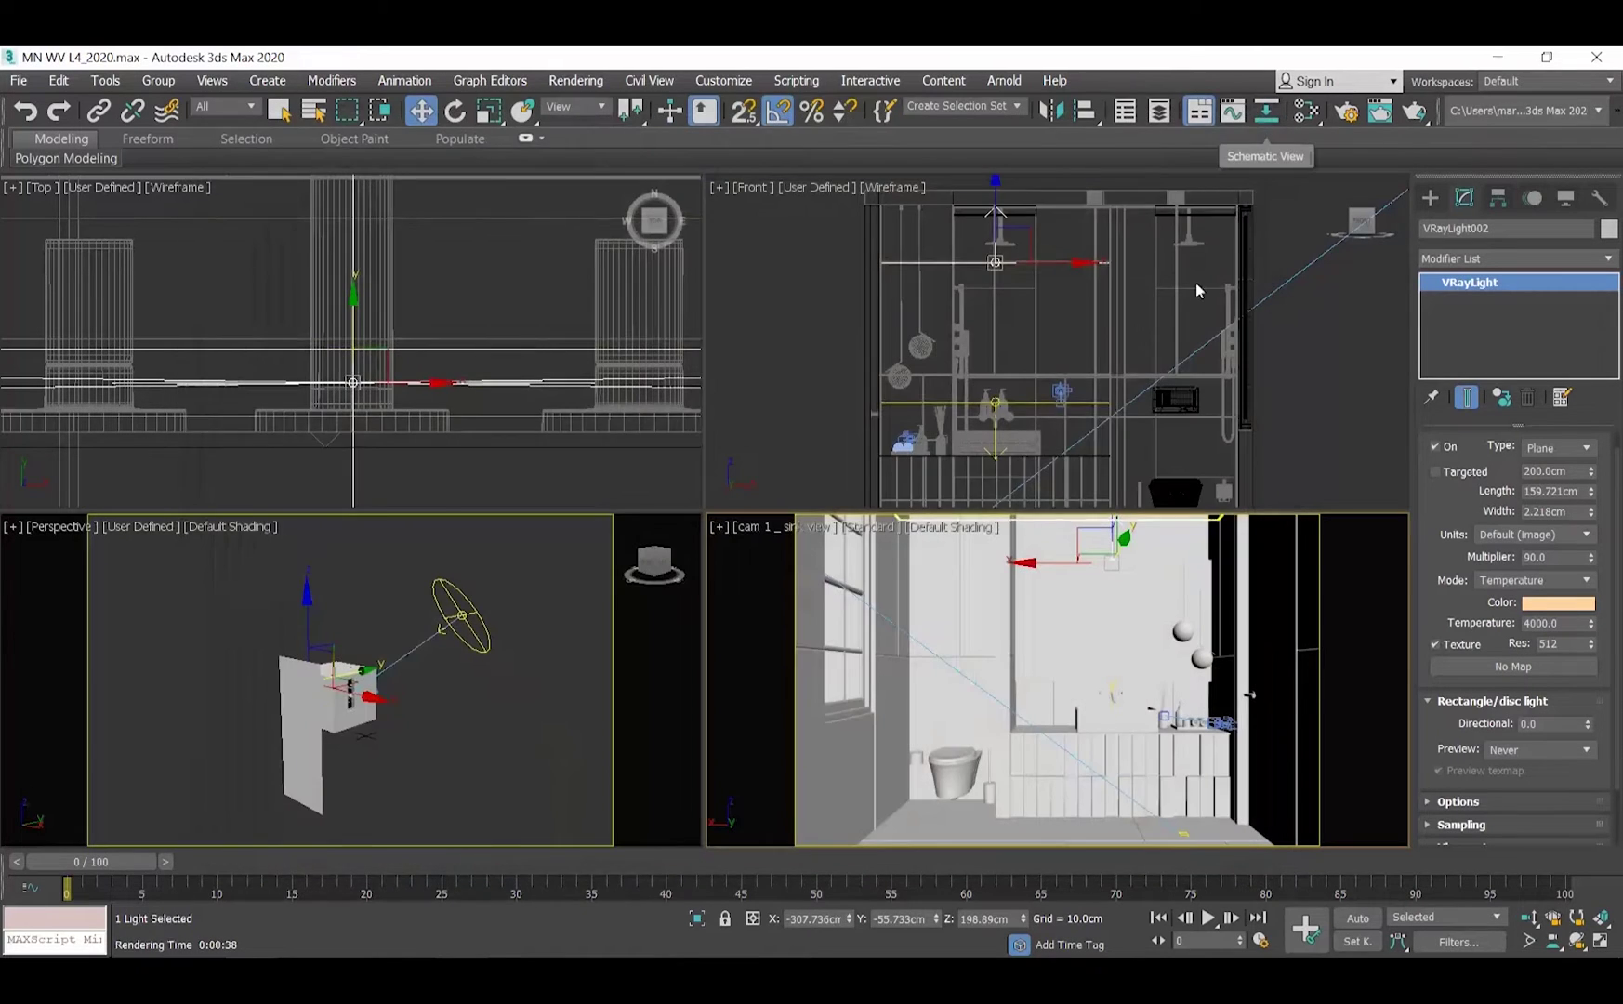
# - Isolate the sink lower part cabinet and zoom all views to fit it
pyautogui.click(1115, 748)
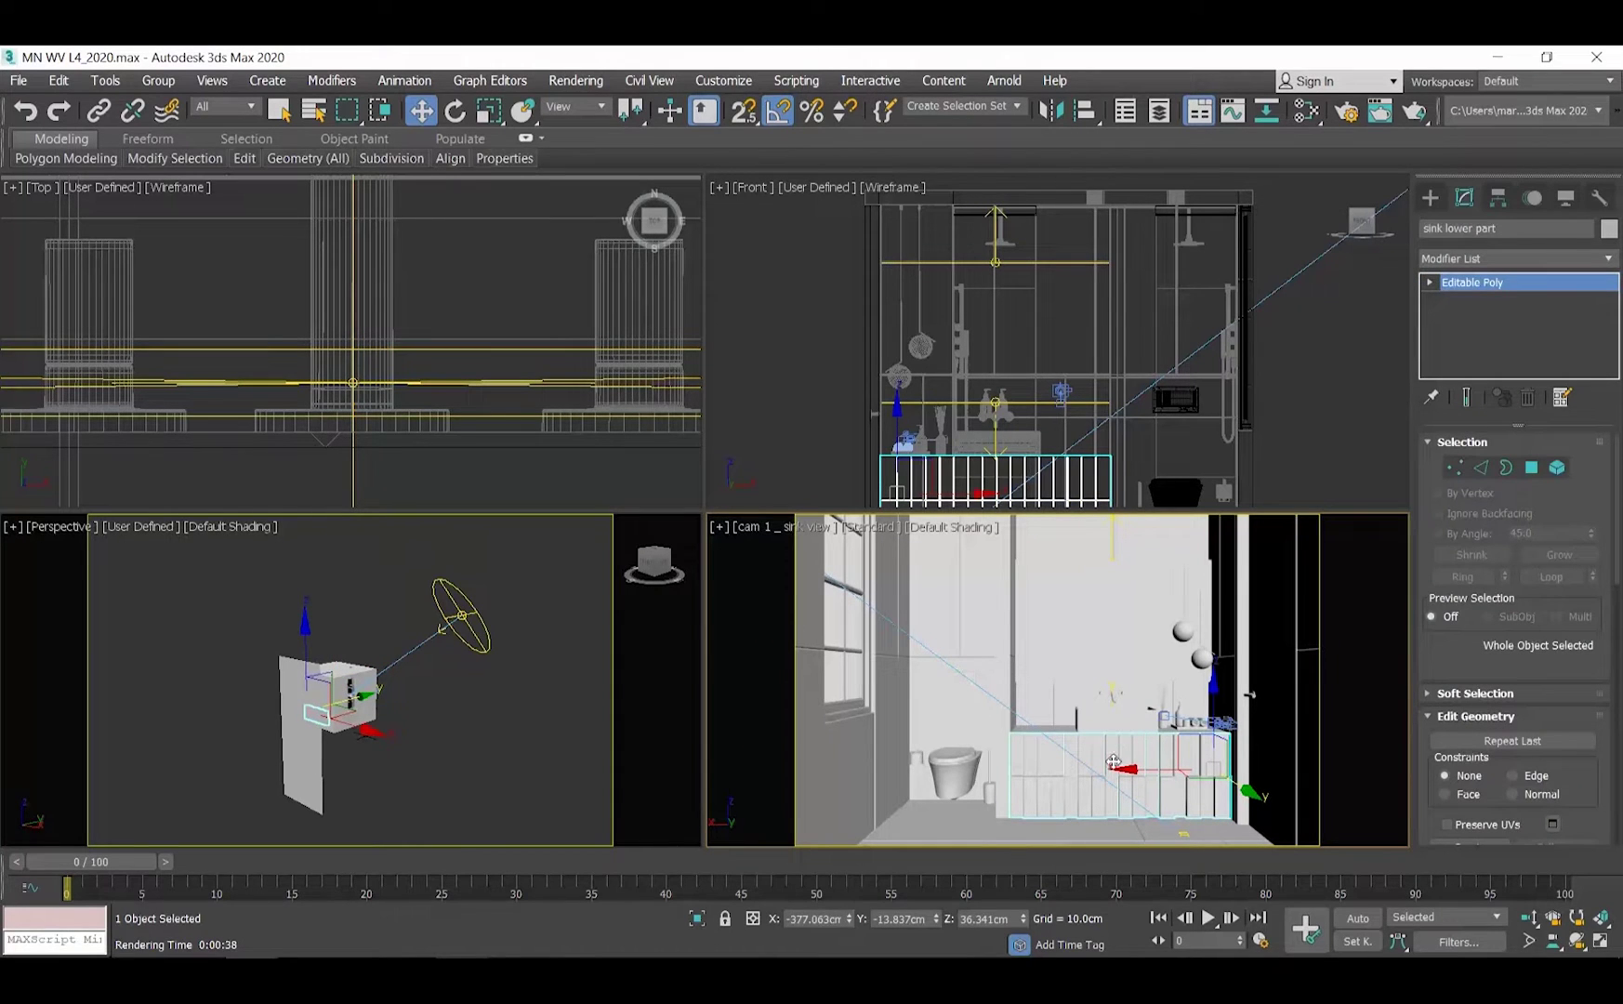
pyautogui.rightClick(1114, 624)
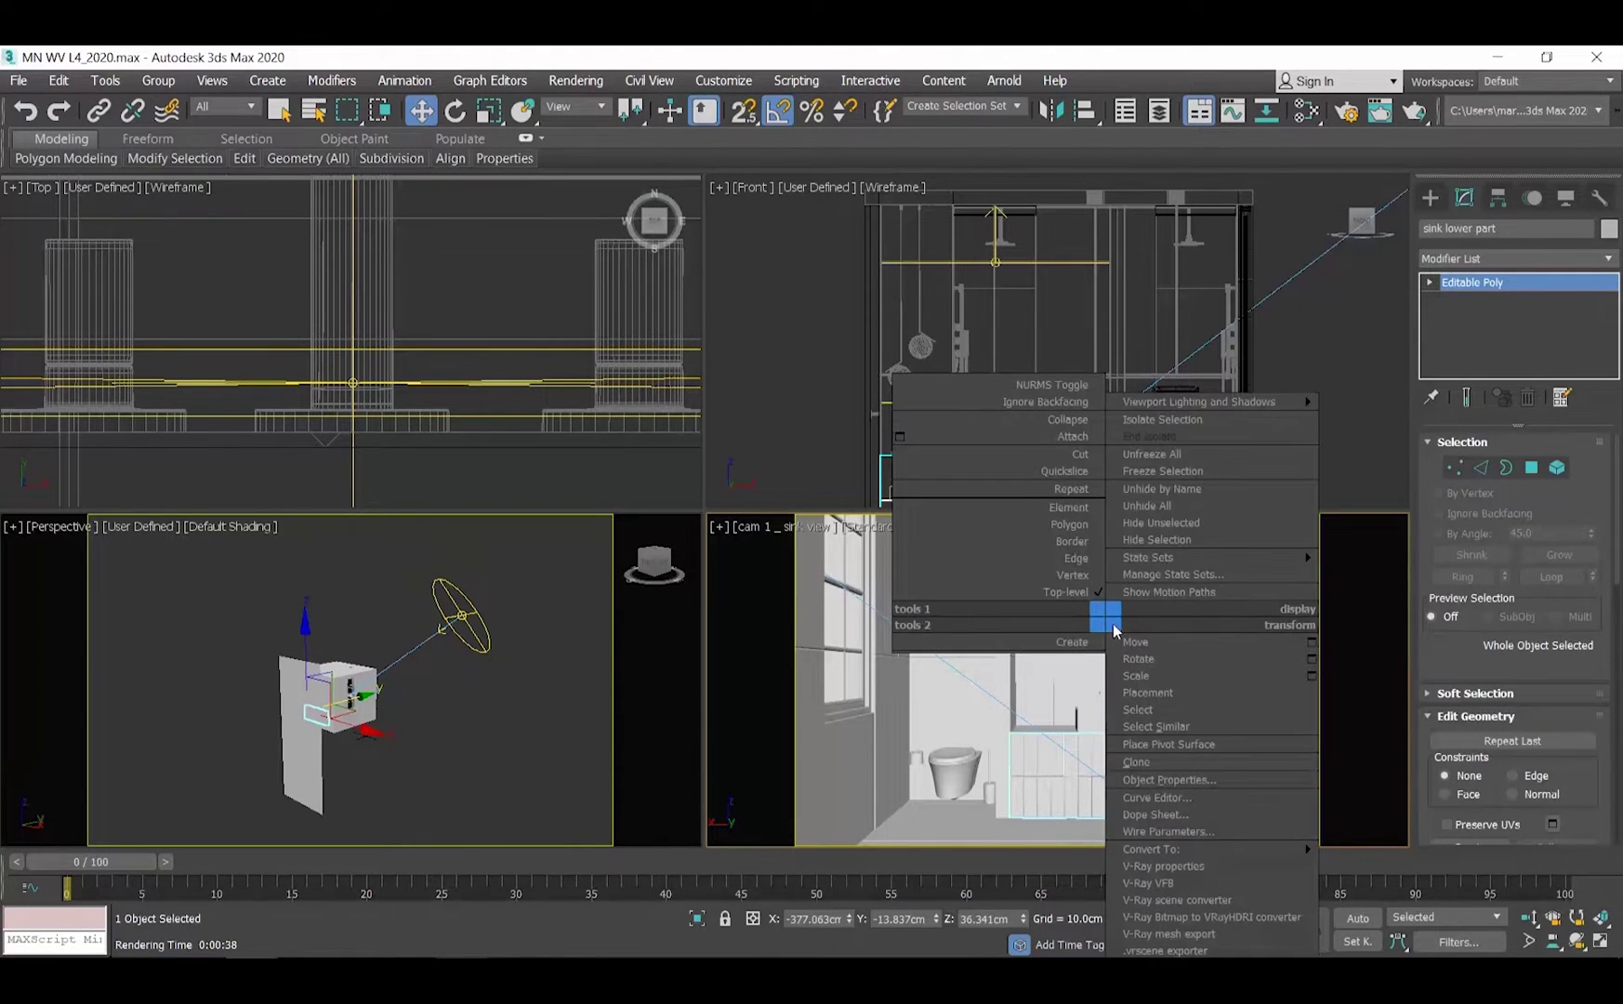
pyautogui.click(1153, 432)
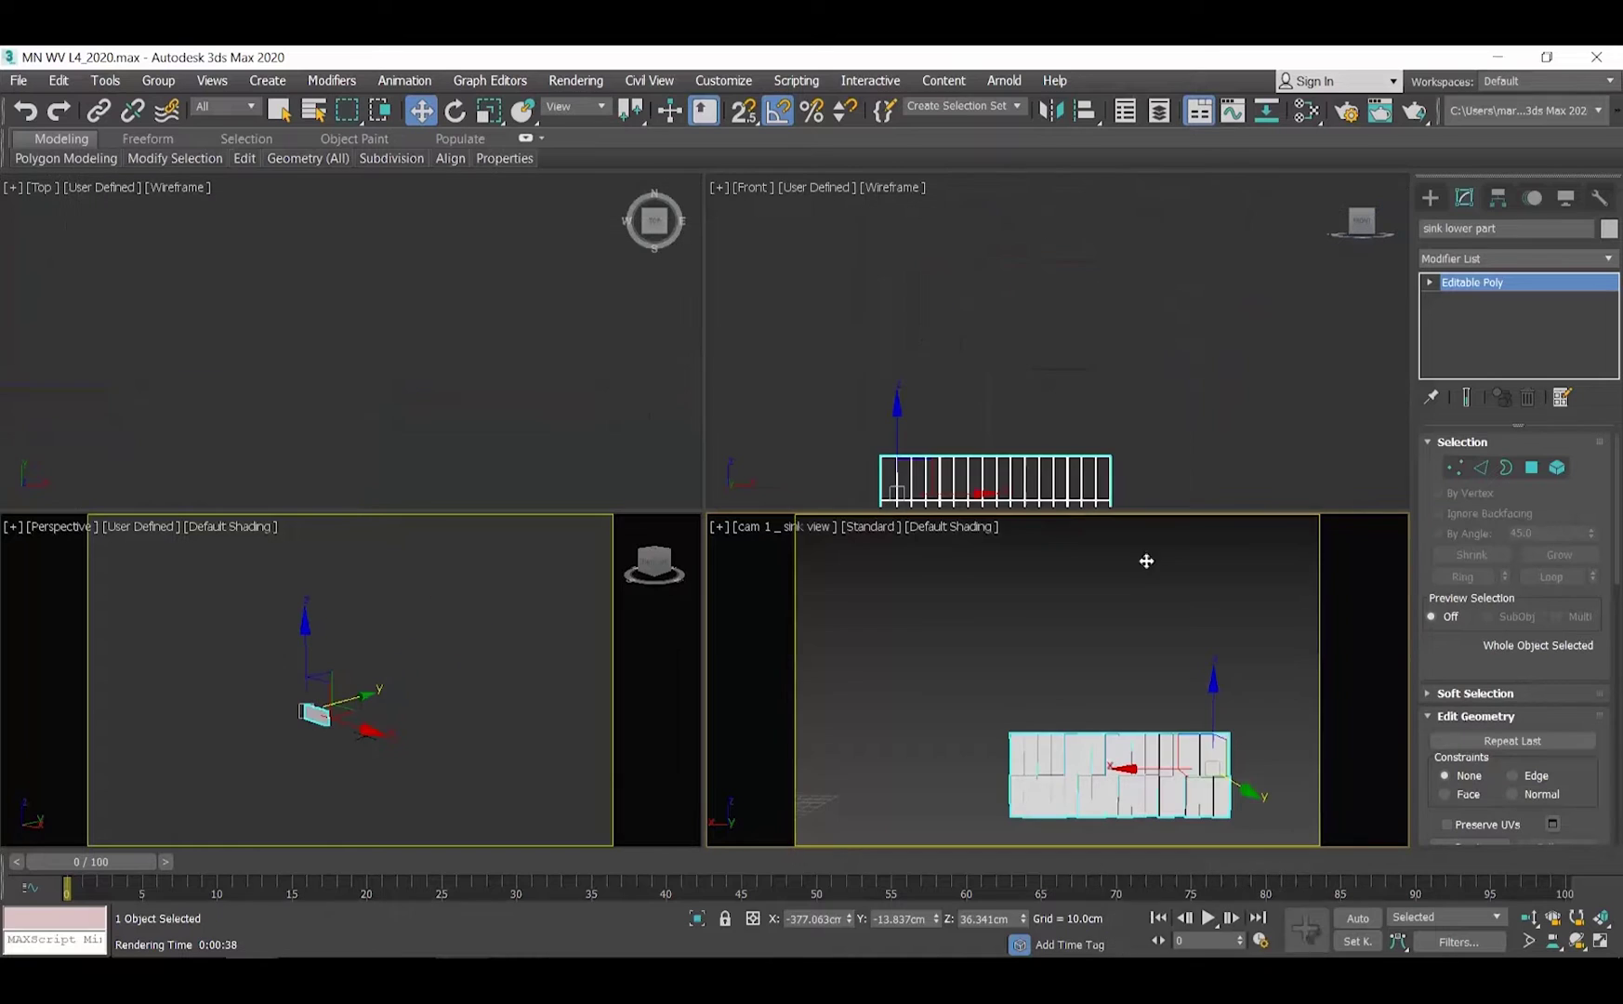
pyautogui.click(1599, 918)
pyautogui.click(538, 422)
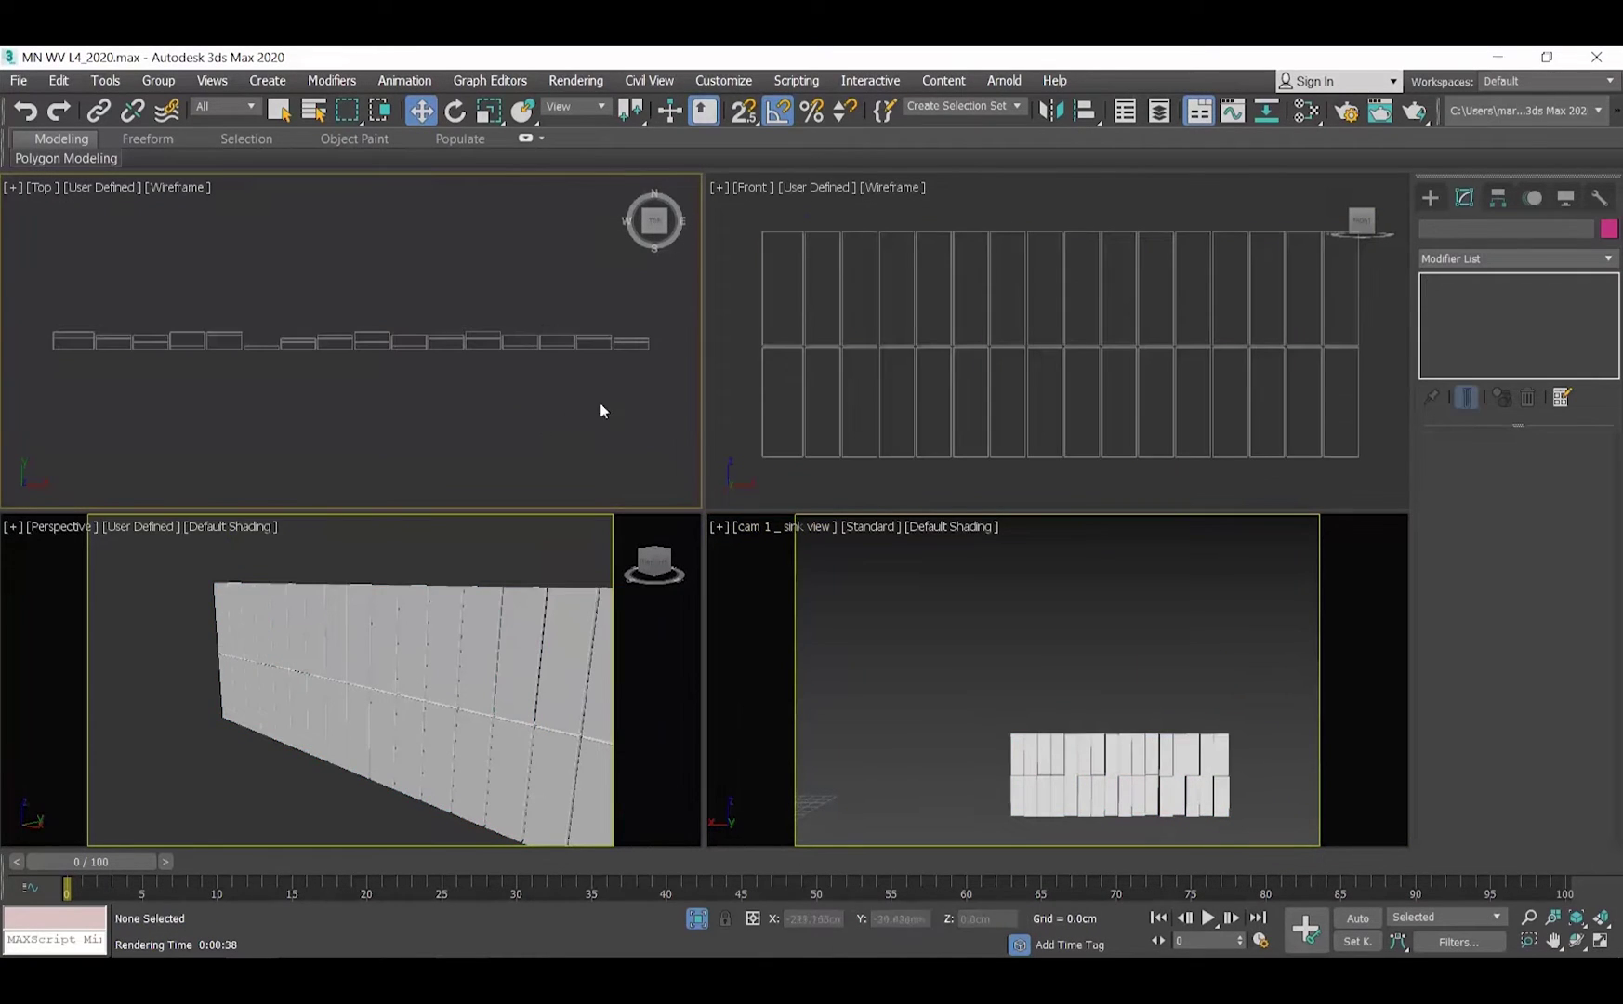
pyautogui.scroll(1, 649, 386)
pyautogui.scroll(2, 650, 390)
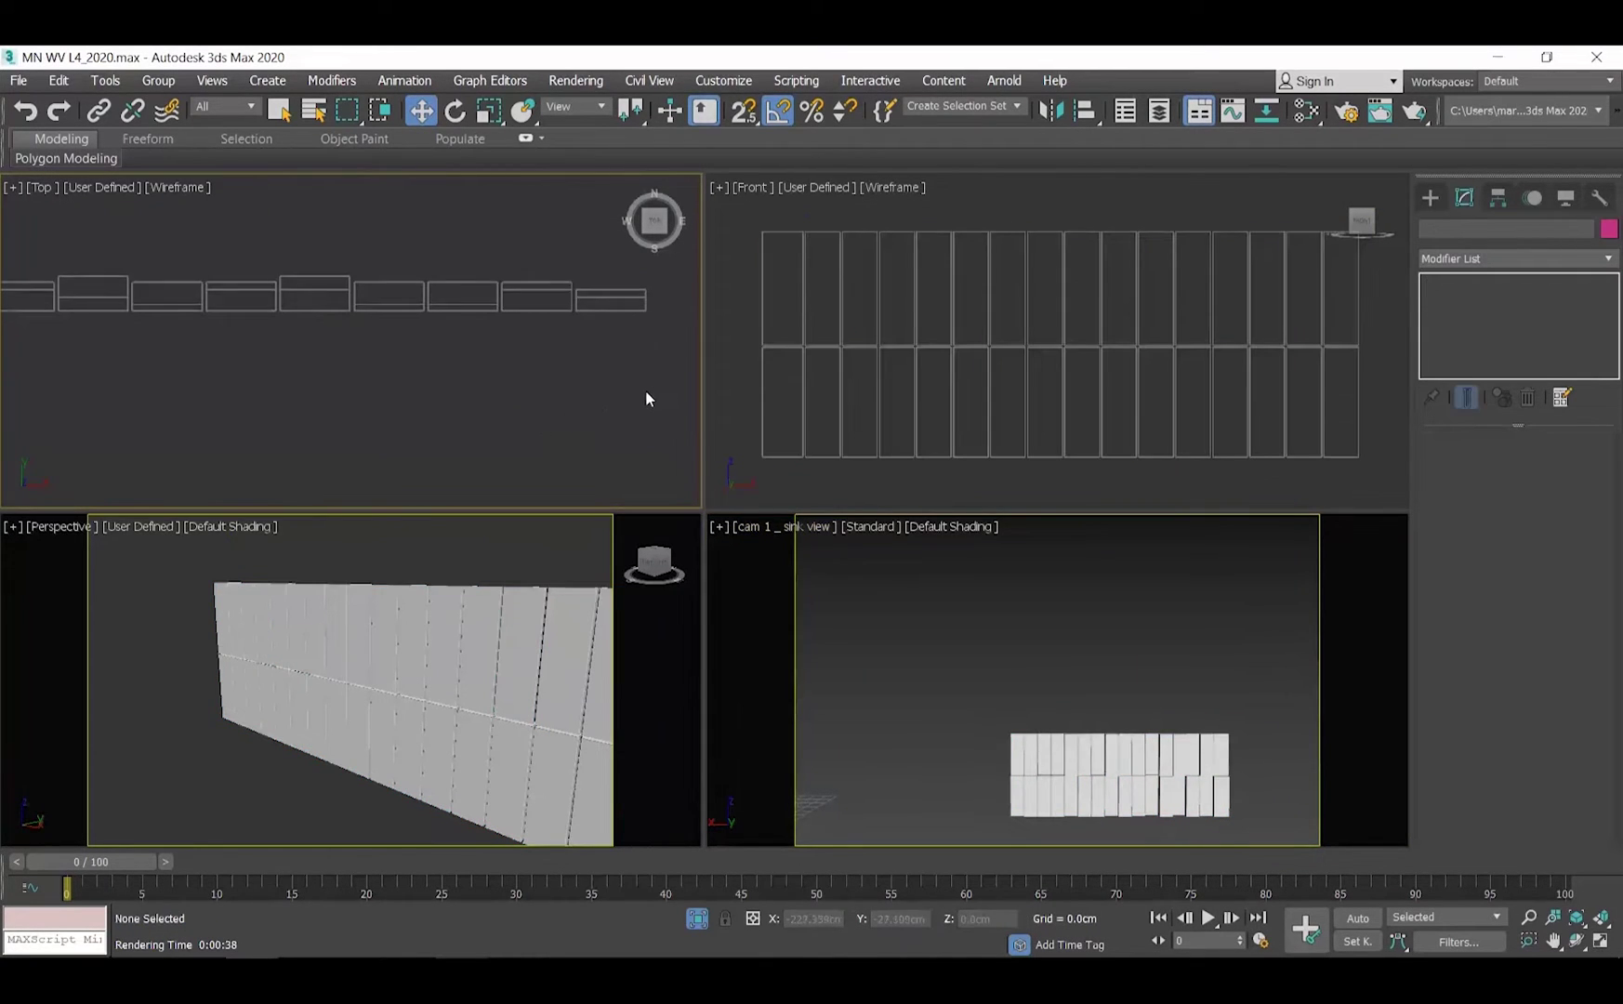
pyautogui.click(1431, 198)
# - Draw a thin V-Ray plane light, VRayLight003, along the cabinet box edge in the Top view
pyautogui.click(1470, 318)
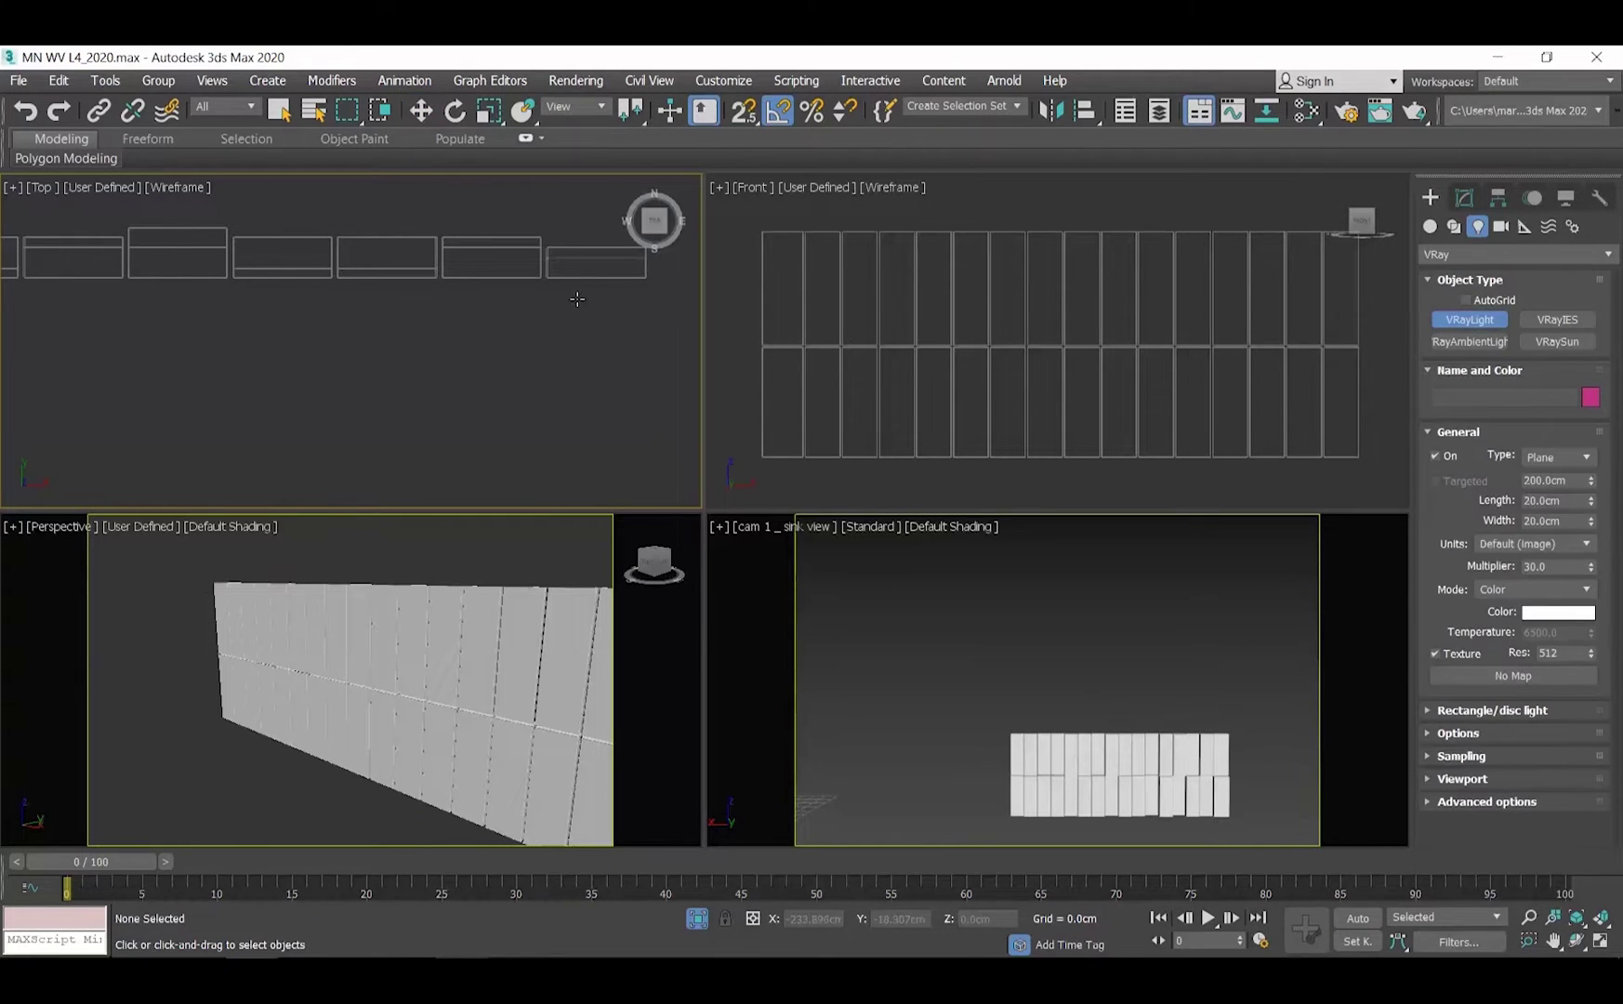
pyautogui.moveTo(577, 299); pyautogui.dragTo(503, 342, button='middle')
pyautogui.scroll(4, 554, 280)
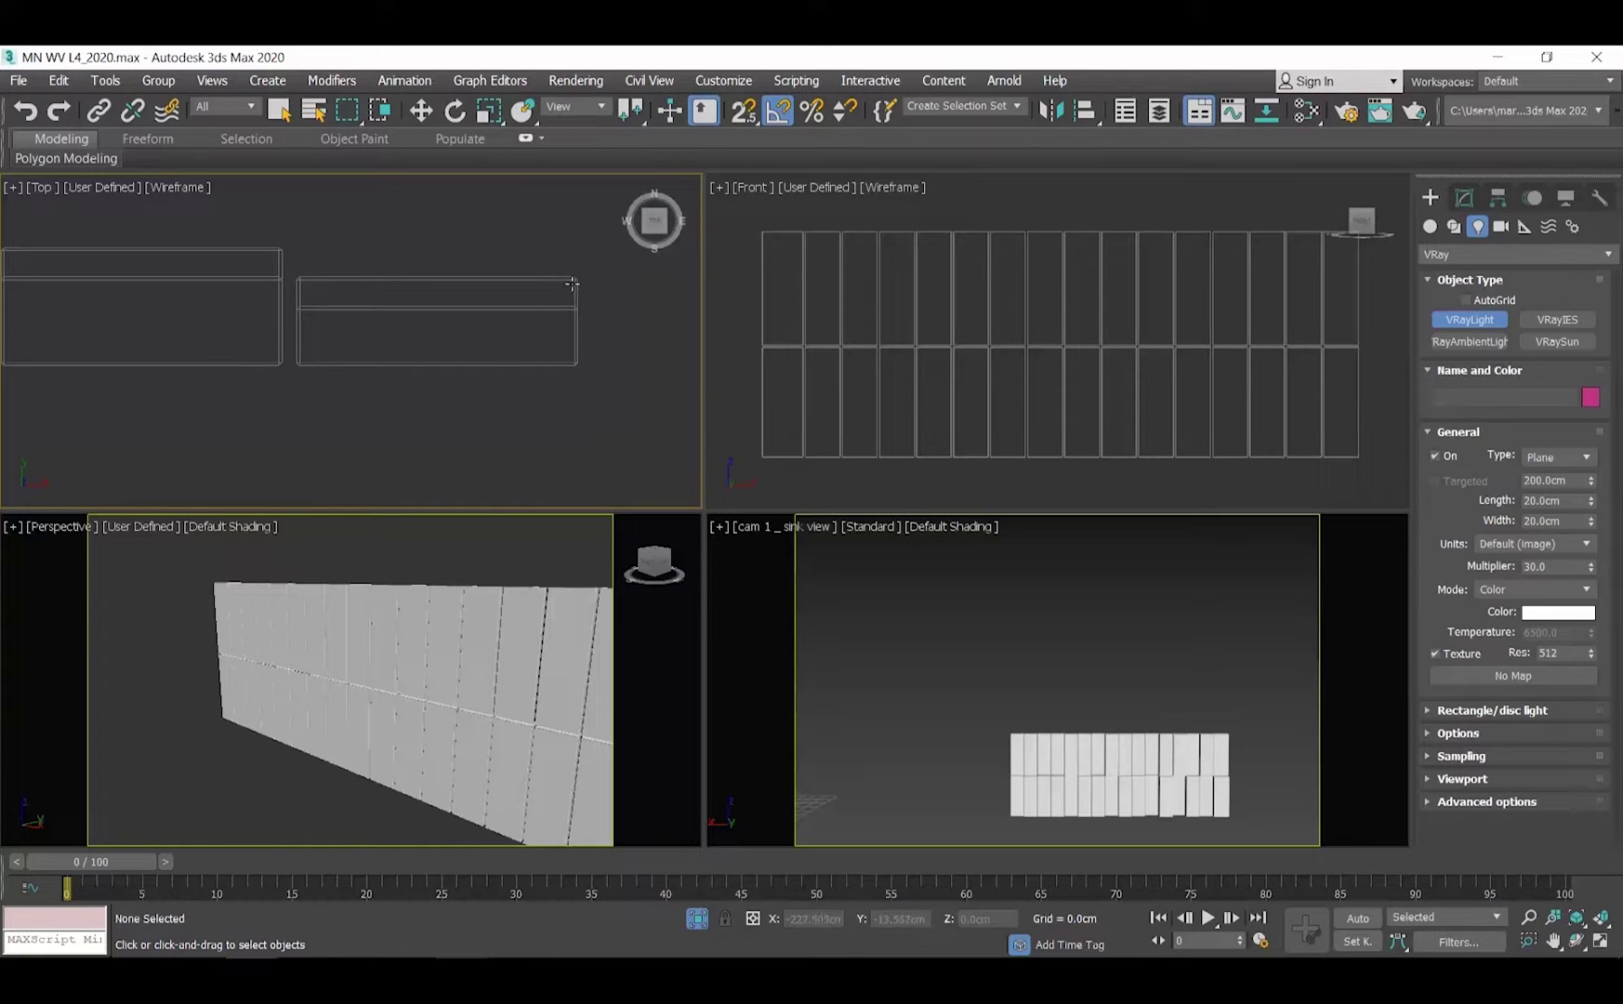
pyautogui.moveTo(572, 282); pyautogui.dragTo(302, 304)
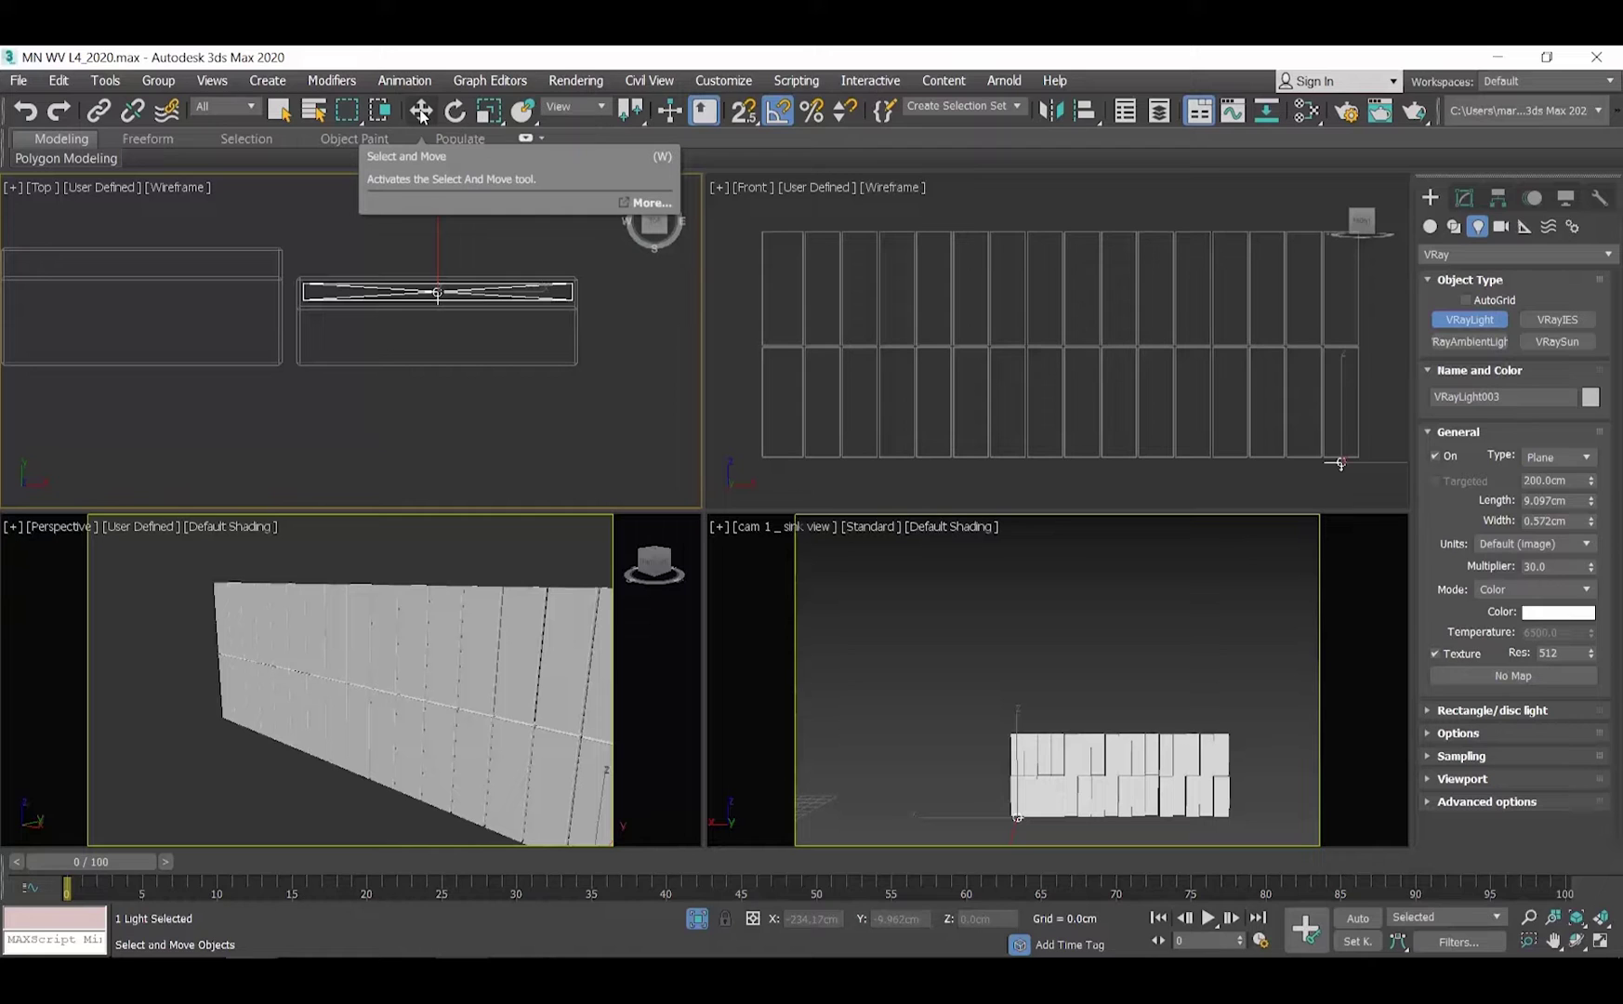
# - Raise VRayLight003 up the cabinet front to 62 cm height
pyautogui.click(421, 112)
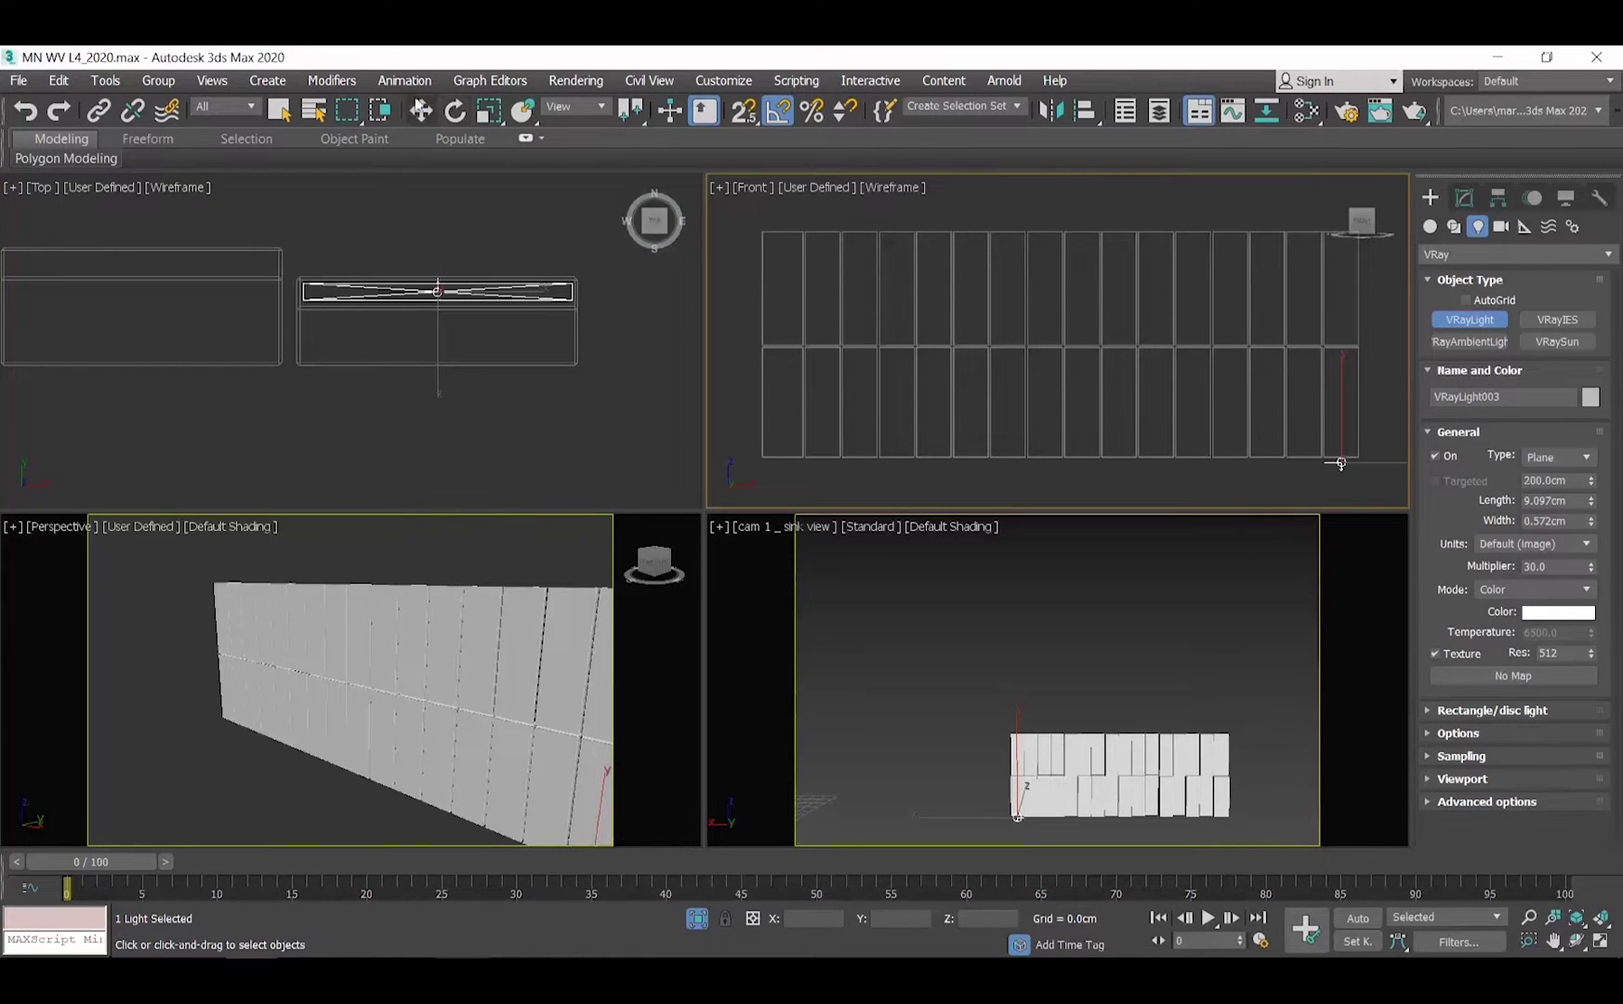
pyautogui.rightClick(1340, 463)
pyautogui.scroll(-5, 985, 371)
pyautogui.scroll(6, 990, 345)
pyautogui.moveTo(980, 376); pyautogui.dragTo(984, 181)
pyautogui.scroll(5, 979, 195)
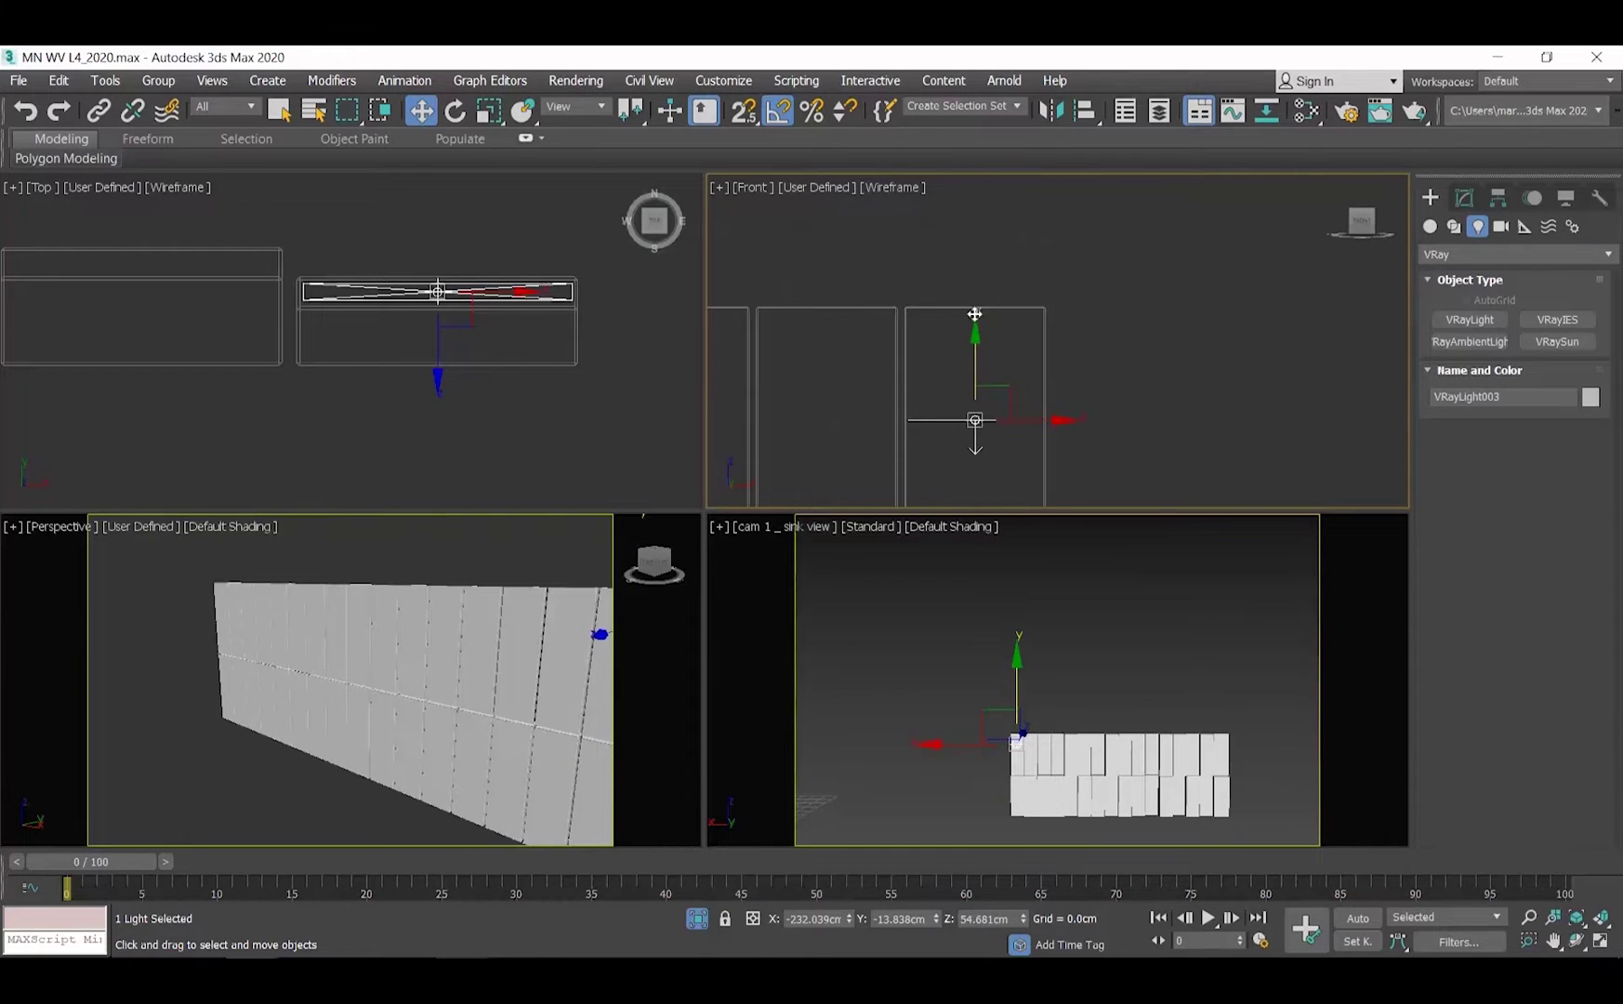
pyautogui.moveTo(975, 314); pyautogui.dragTo(963, 235)
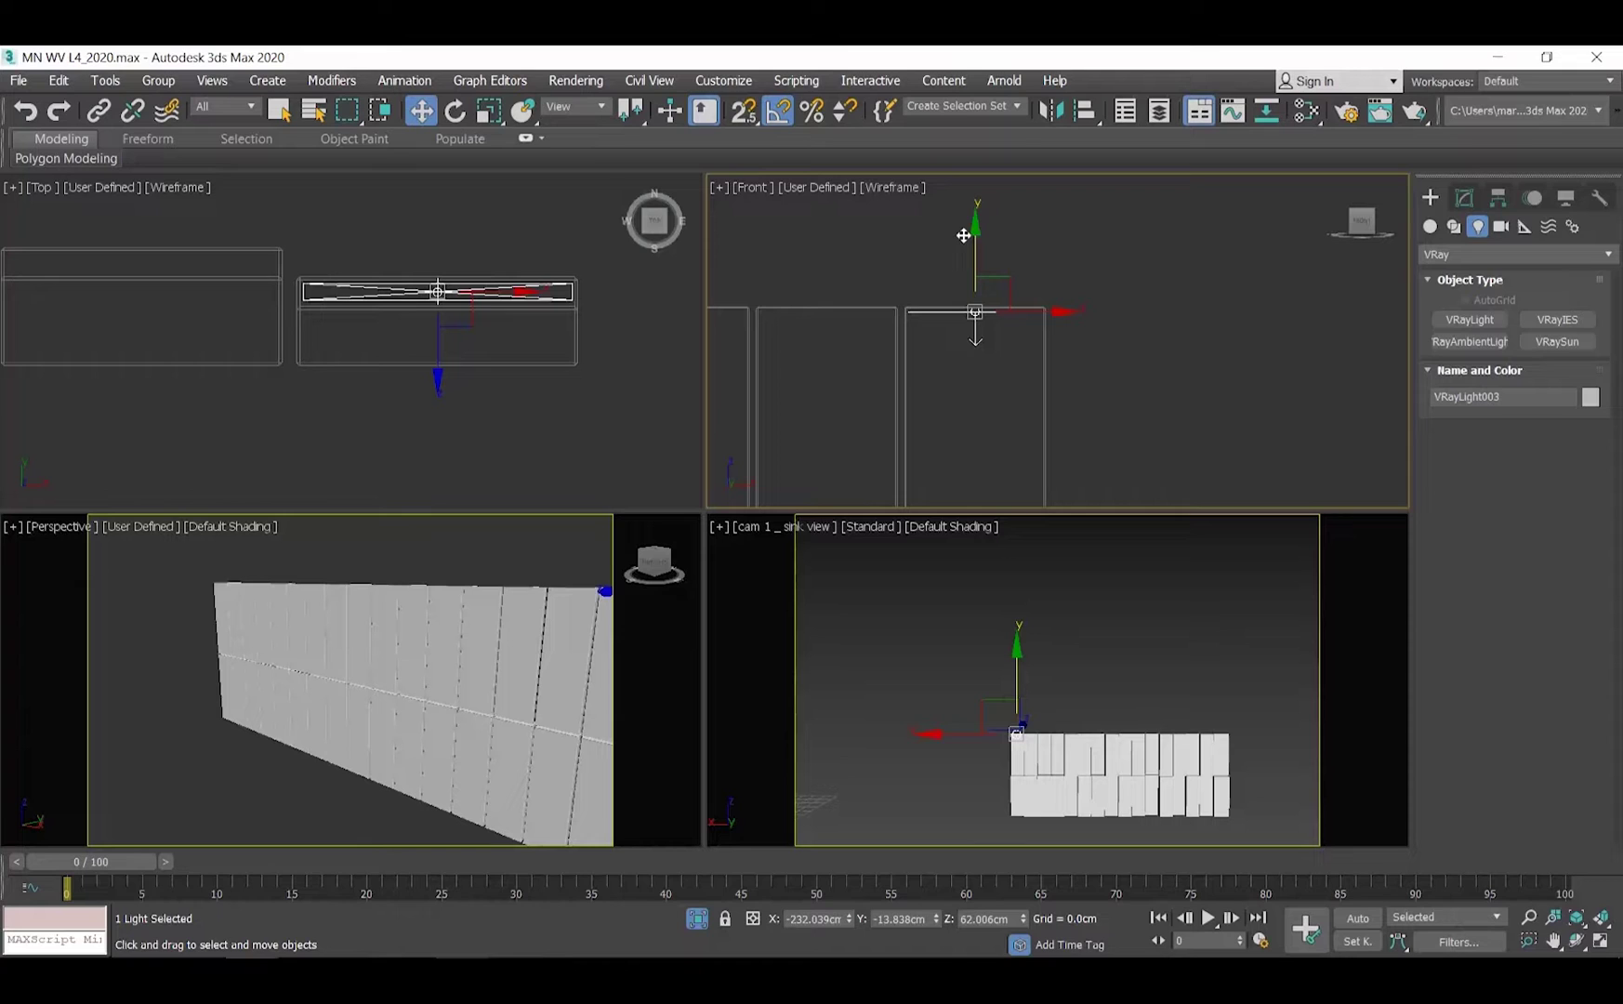
pyautogui.scroll(-2, 1041, 348)
# - Shift-drag VRayLight003 along X toward the neighbouring cabinet as instance VRayLight004
pyautogui.moveTo(1040, 348); pyautogui.dragTo(1241, 305, button='middle')
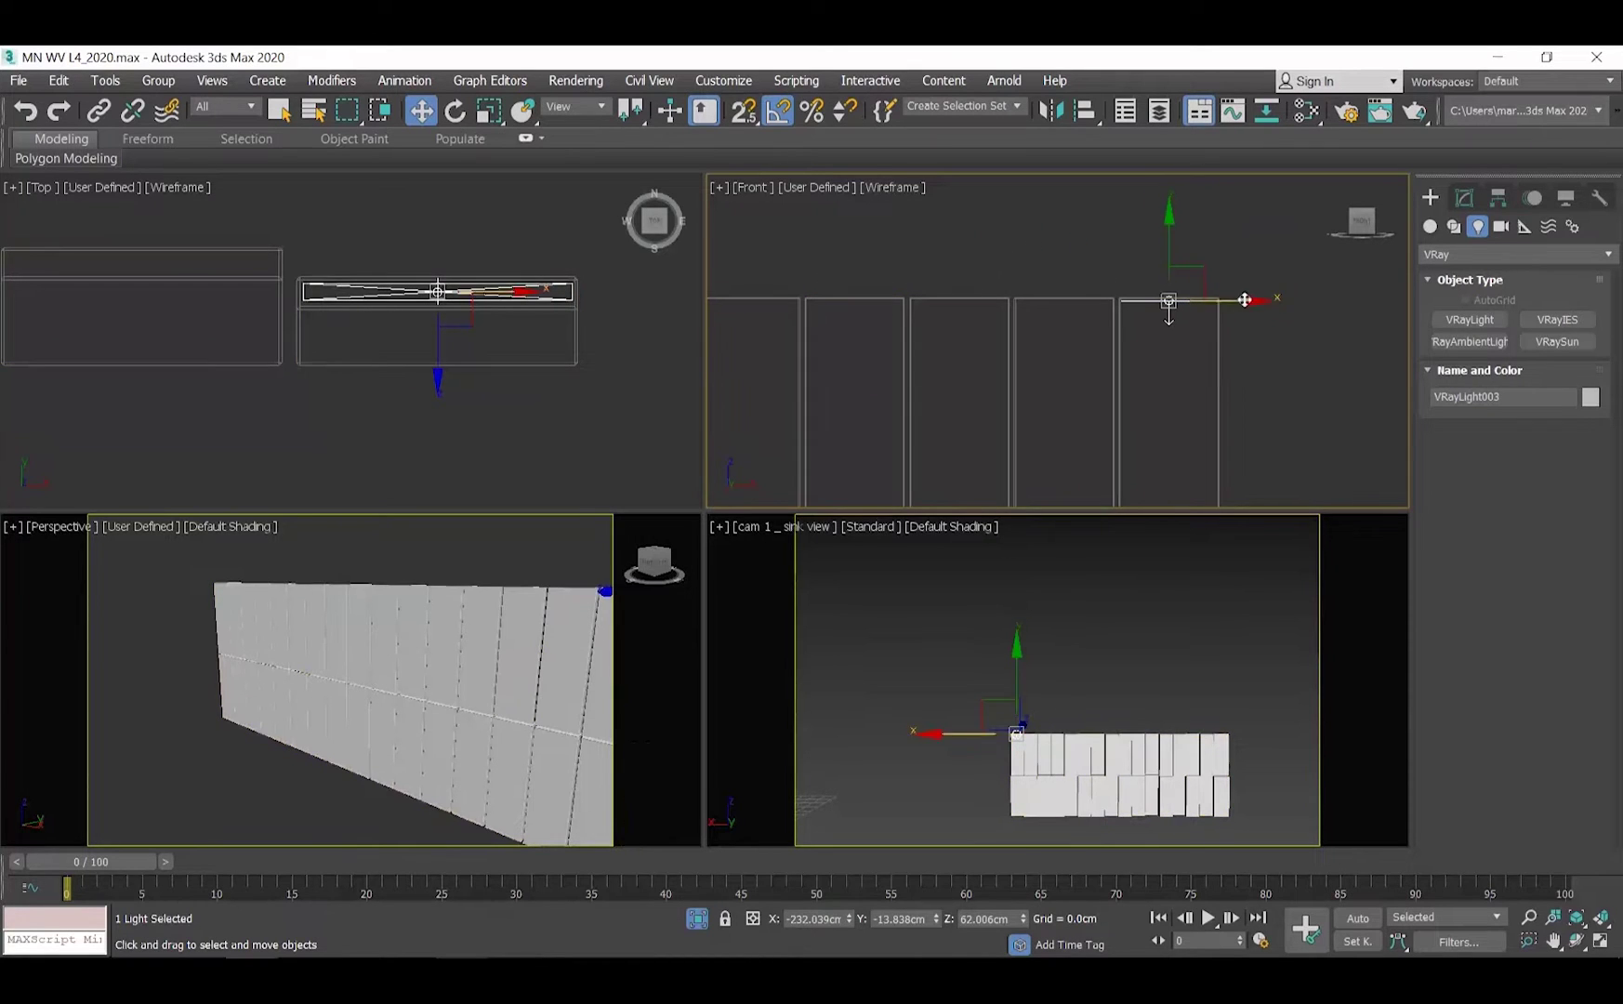
pyautogui.moveTo(583, 351); pyautogui.dragTo(605, 336, button='middle')
pyautogui.scroll(-5, 607, 321)
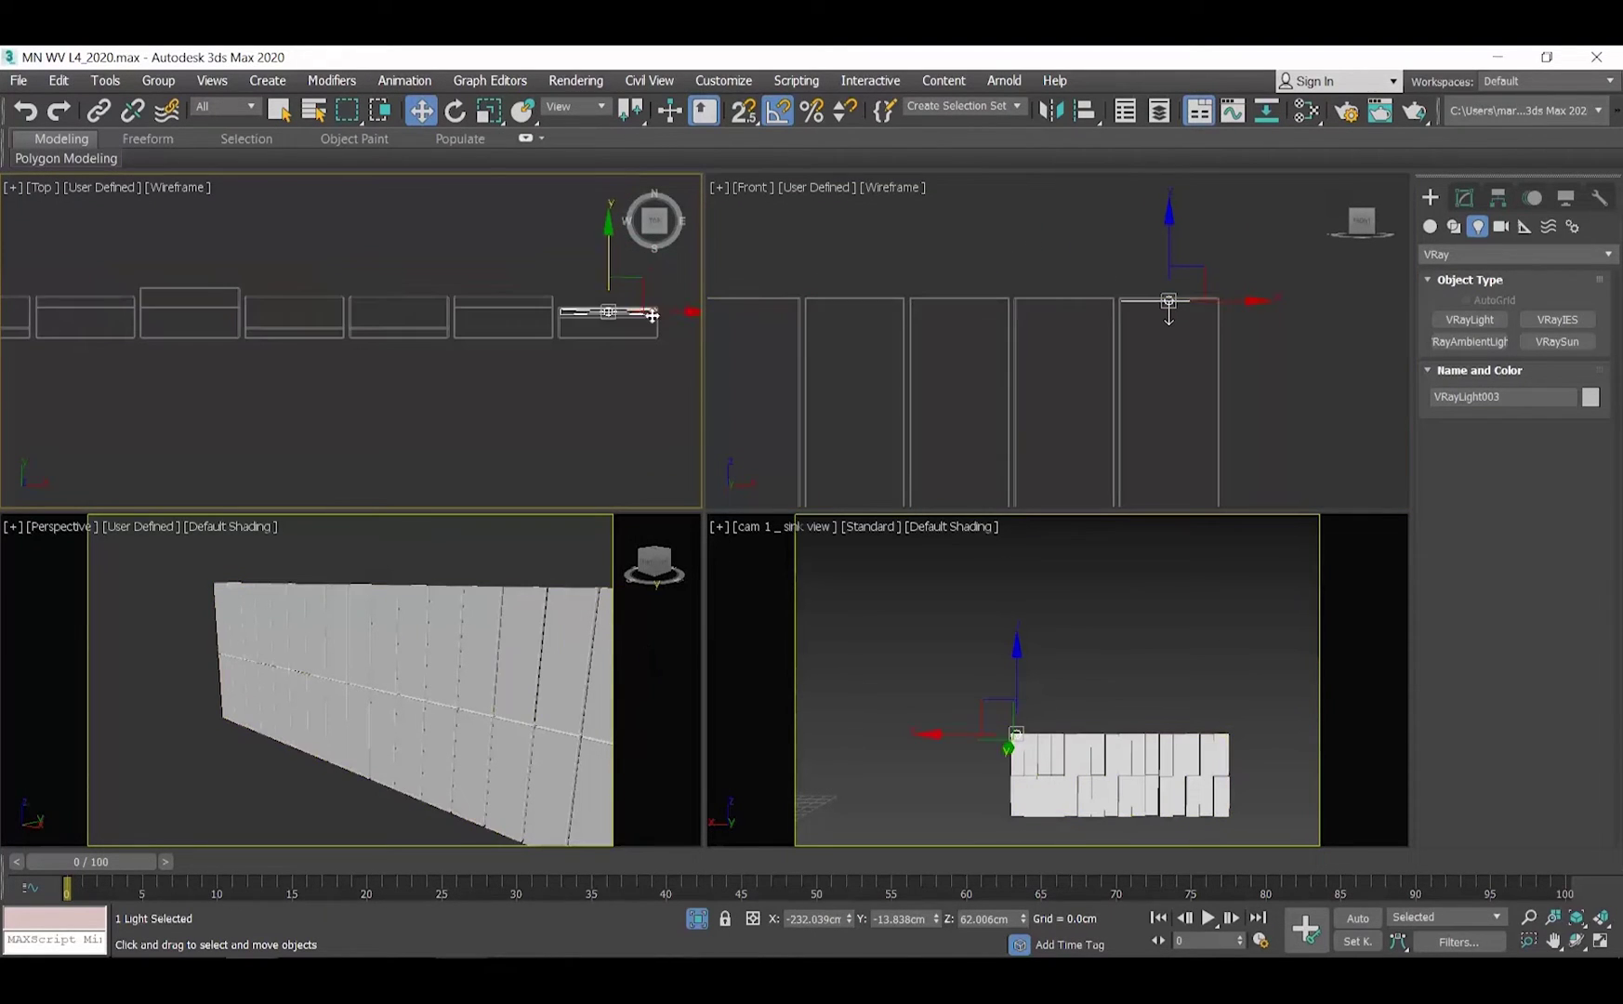
pyautogui.moveTo(674, 311)
pyautogui.keyDown('shift'); pyautogui.mouseDown()
pyautogui.moveTo(416, 337)
pyautogui.moveTo(465, 340)
pyautogui.mouseUp(); pyautogui.keyUp('shift')
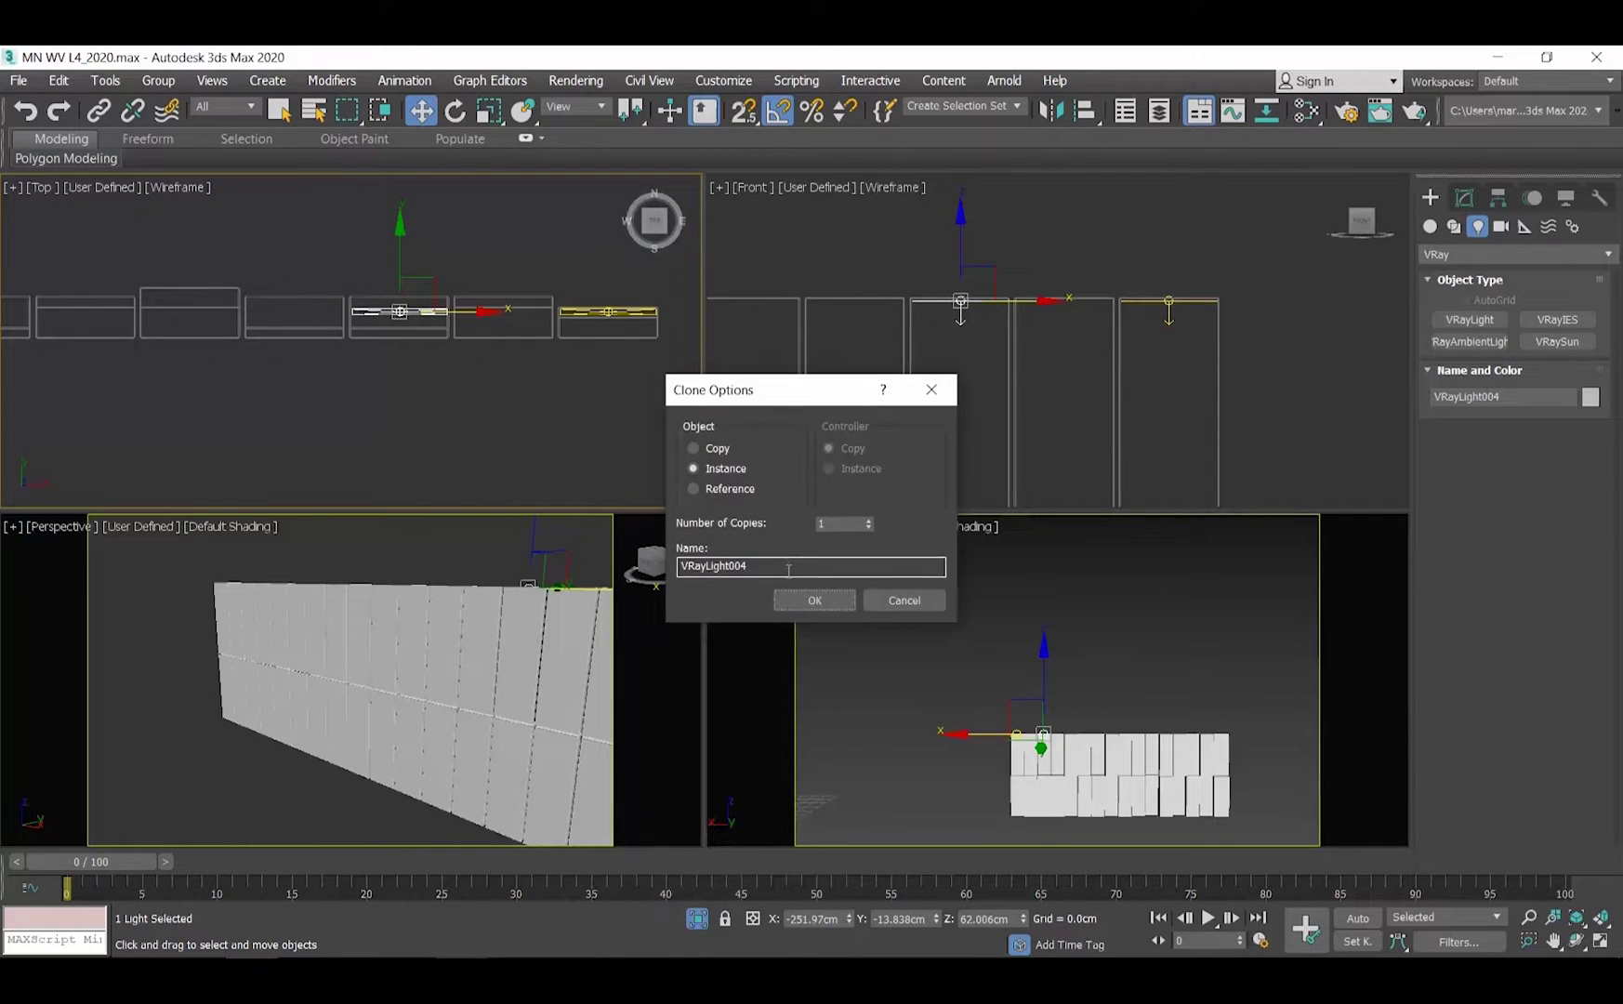
# - Accept VRayLight004 and clone instances VRayLight005 and VRayLight006 onto cabinets further left
pyautogui.press('Return')
pyautogui.scroll(3, 423, 298)
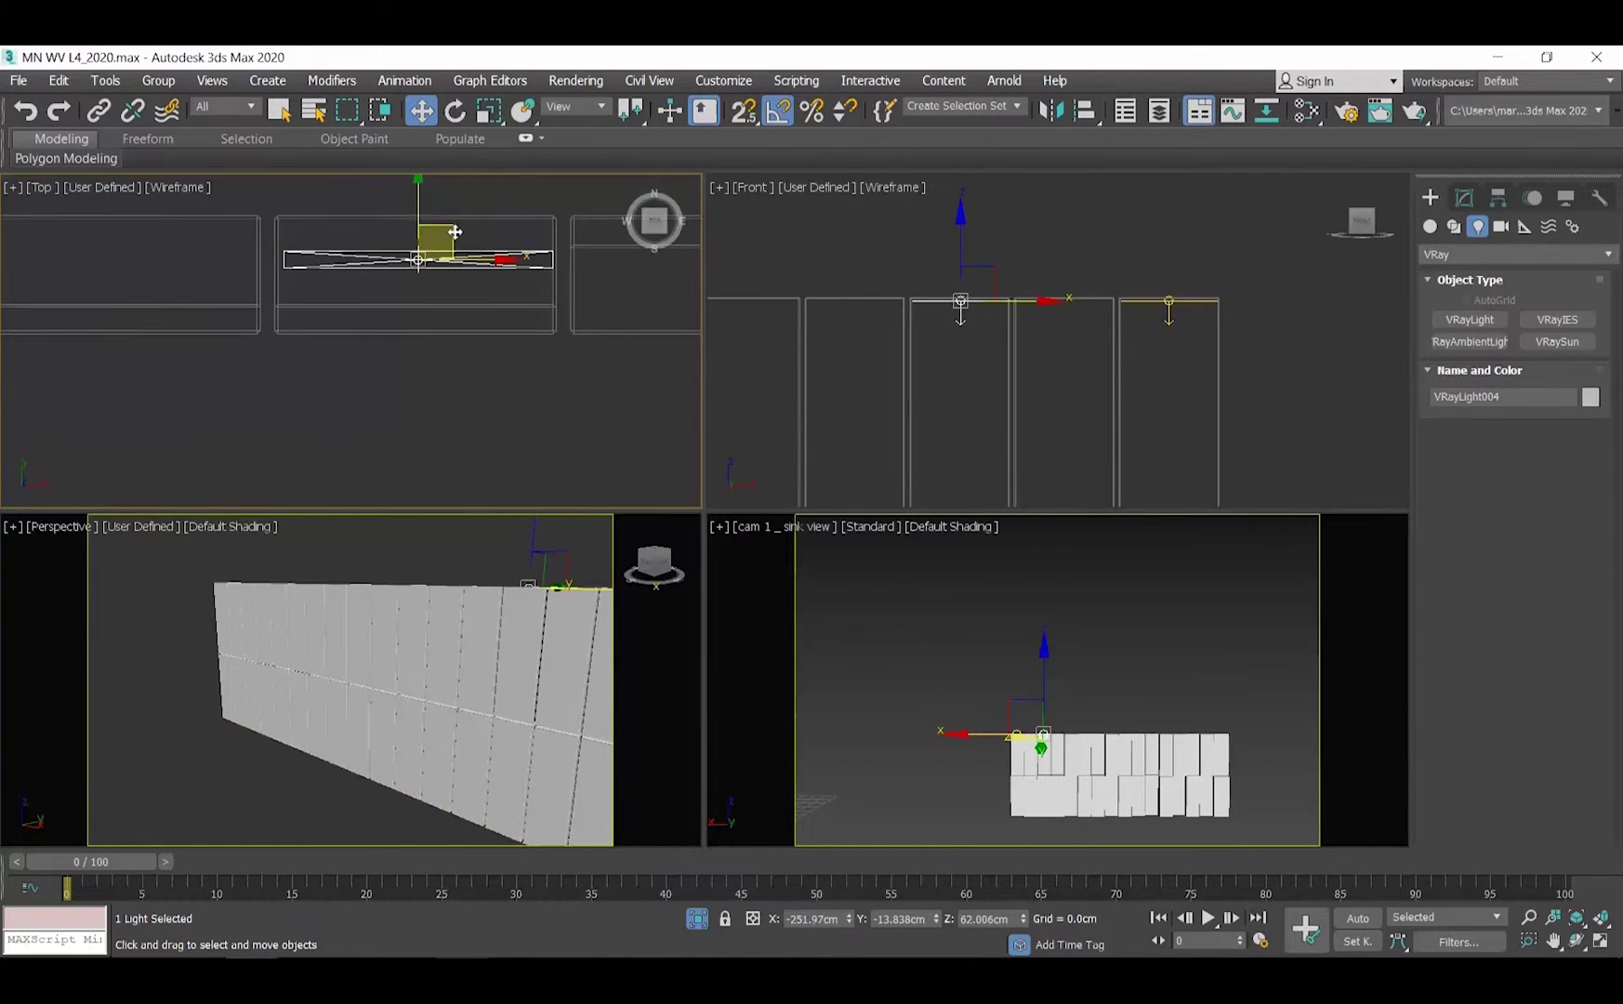
pyautogui.scroll(2, 458, 258)
pyautogui.scroll(-3, 460, 261)
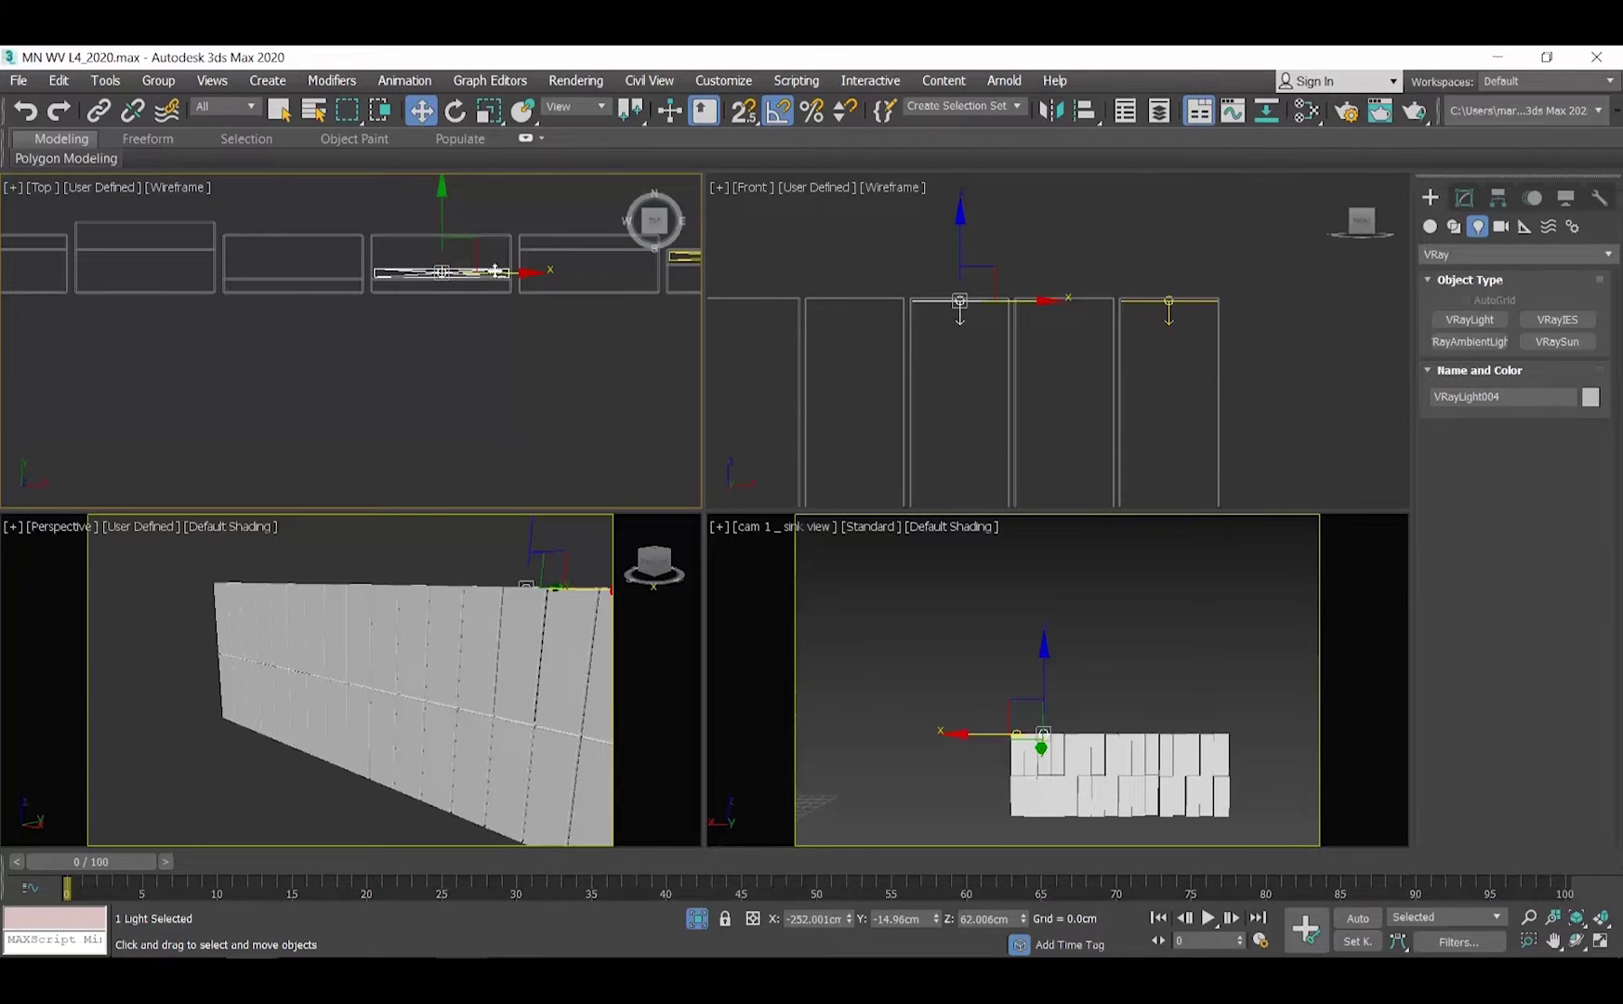
pyautogui.keyDown('shift'); pyautogui.moveTo(506, 272); pyautogui.dragTo(358, 305); pyautogui.keyUp('shift')
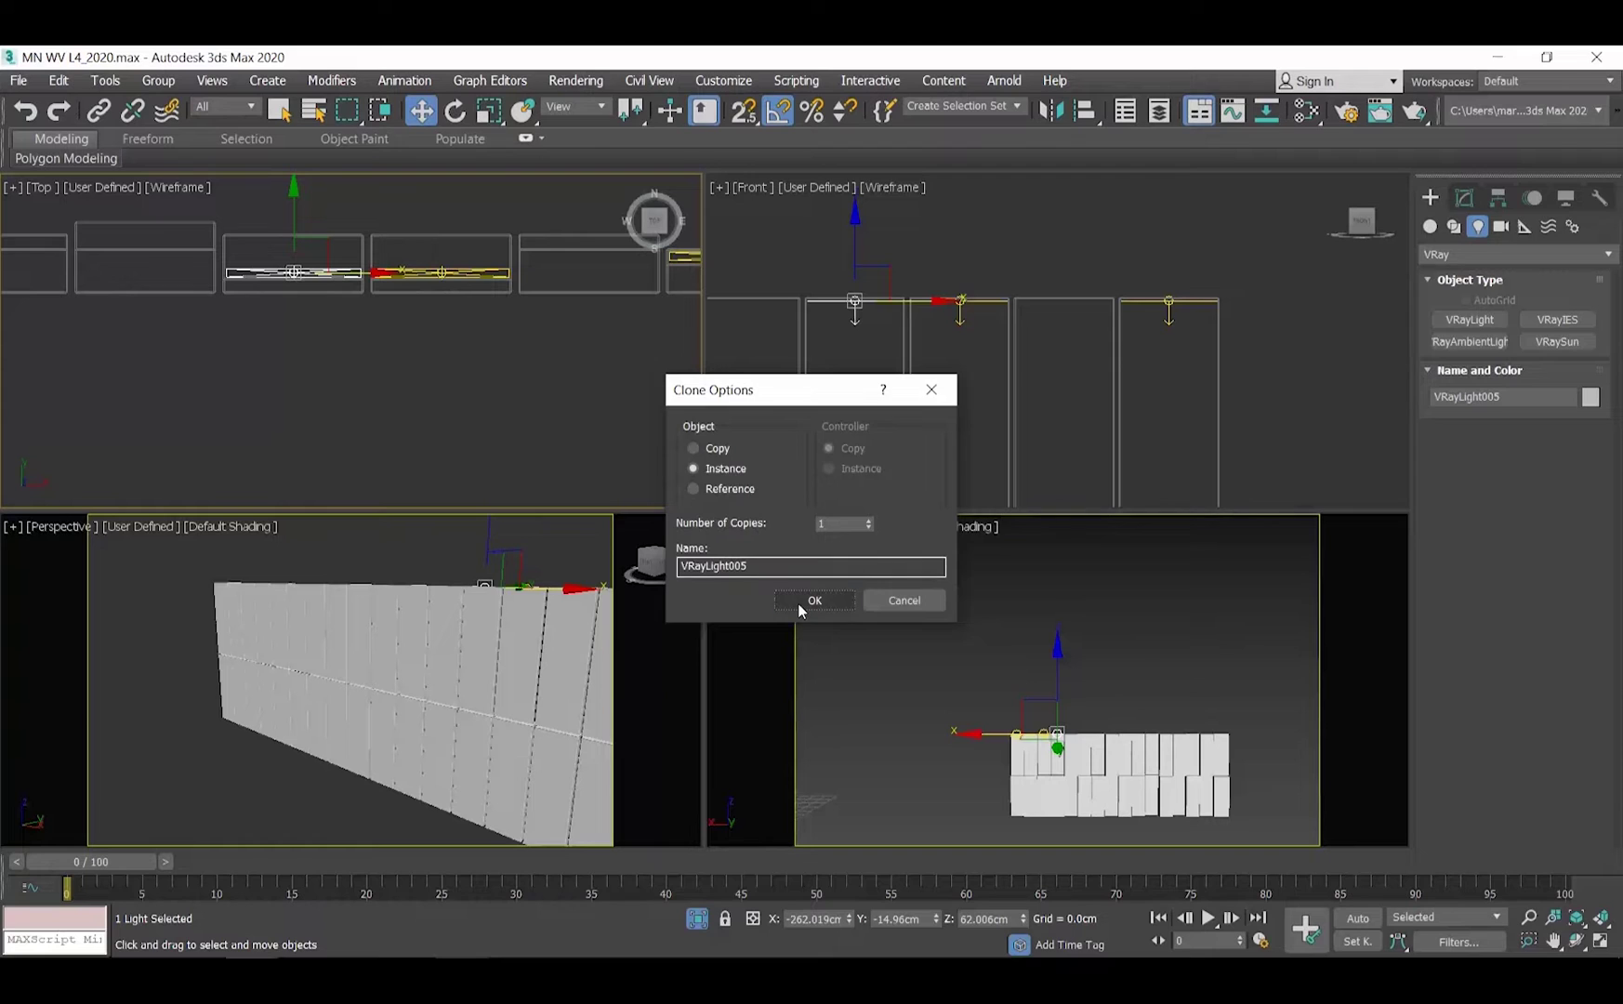
pyautogui.click(798, 603)
pyautogui.moveTo(406, 354); pyautogui.dragTo(585, 324, button='middle')
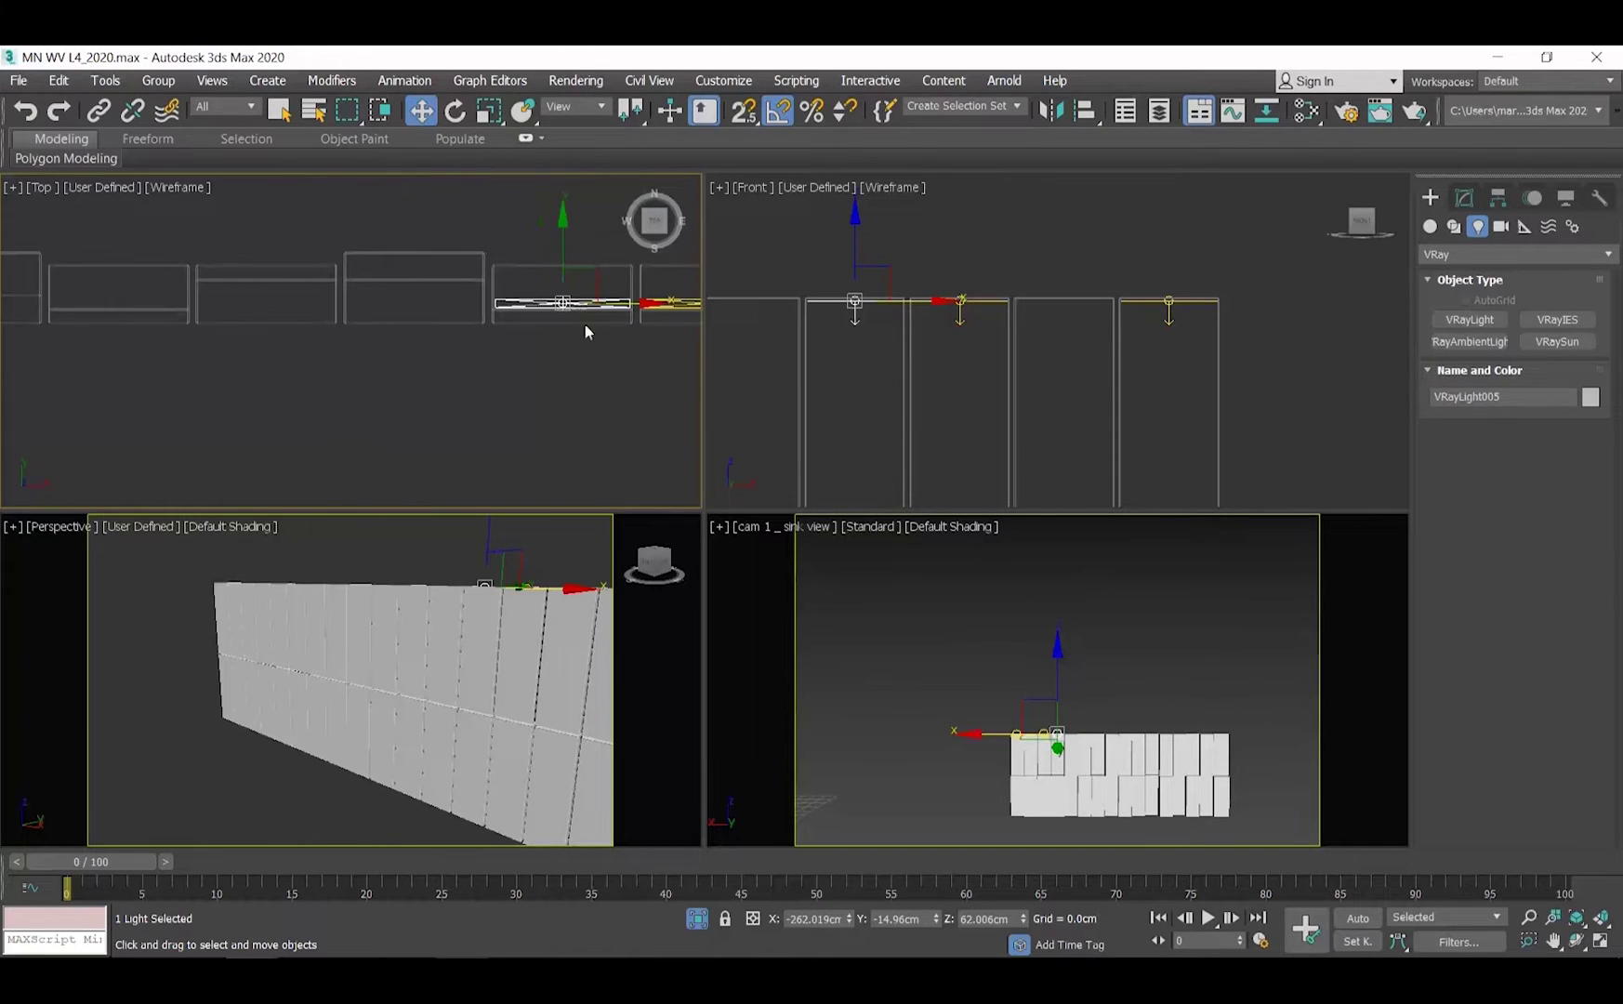
pyautogui.keyDown('shift'); pyautogui.moveTo(624, 303); pyautogui.dragTo(181, 367); pyautogui.keyUp('shift')
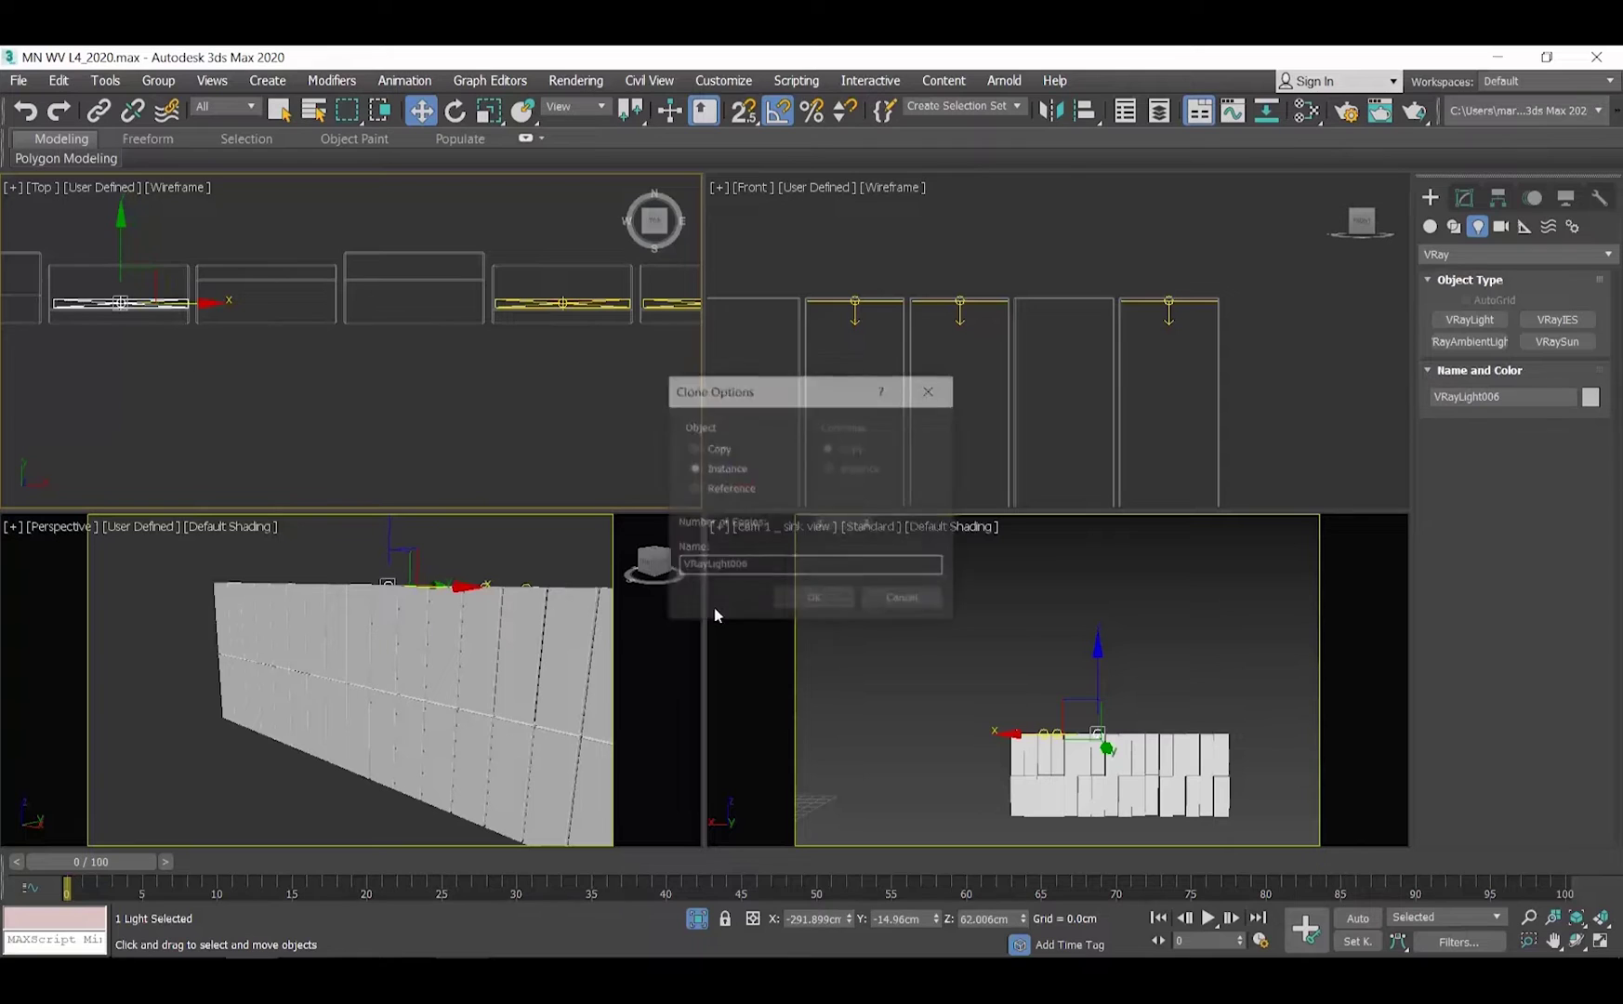
pyautogui.click(792, 598)
pyautogui.scroll(5, 420, 307)
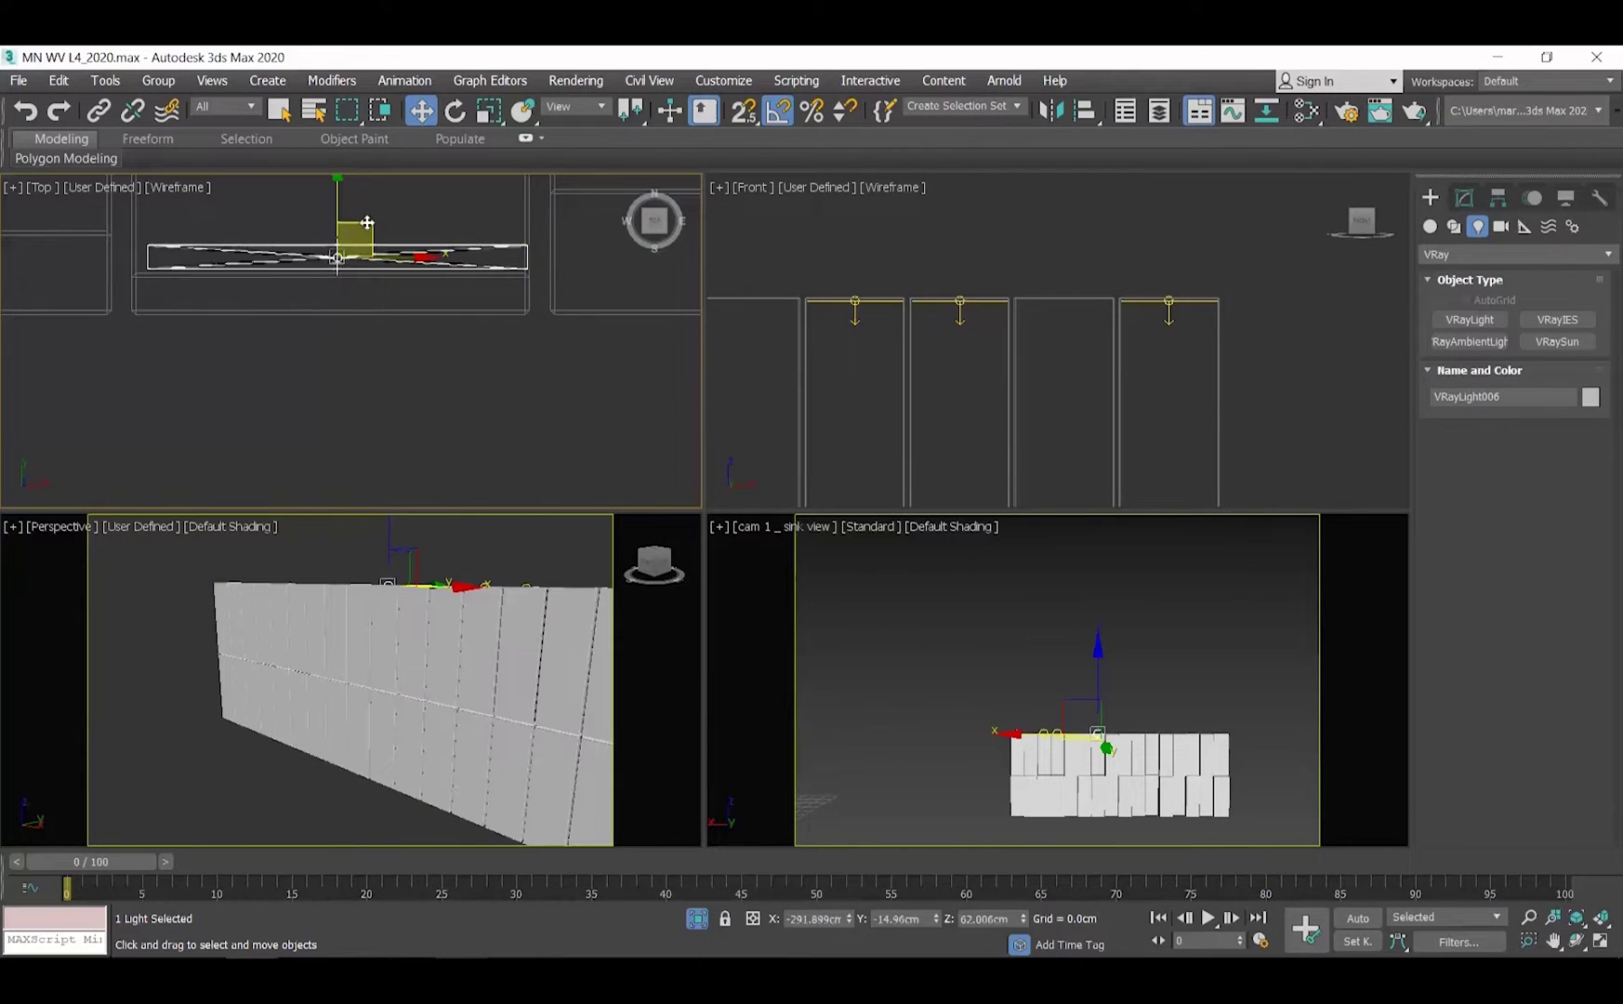
pyautogui.moveTo(367, 222); pyautogui.dragTo(358, 219)
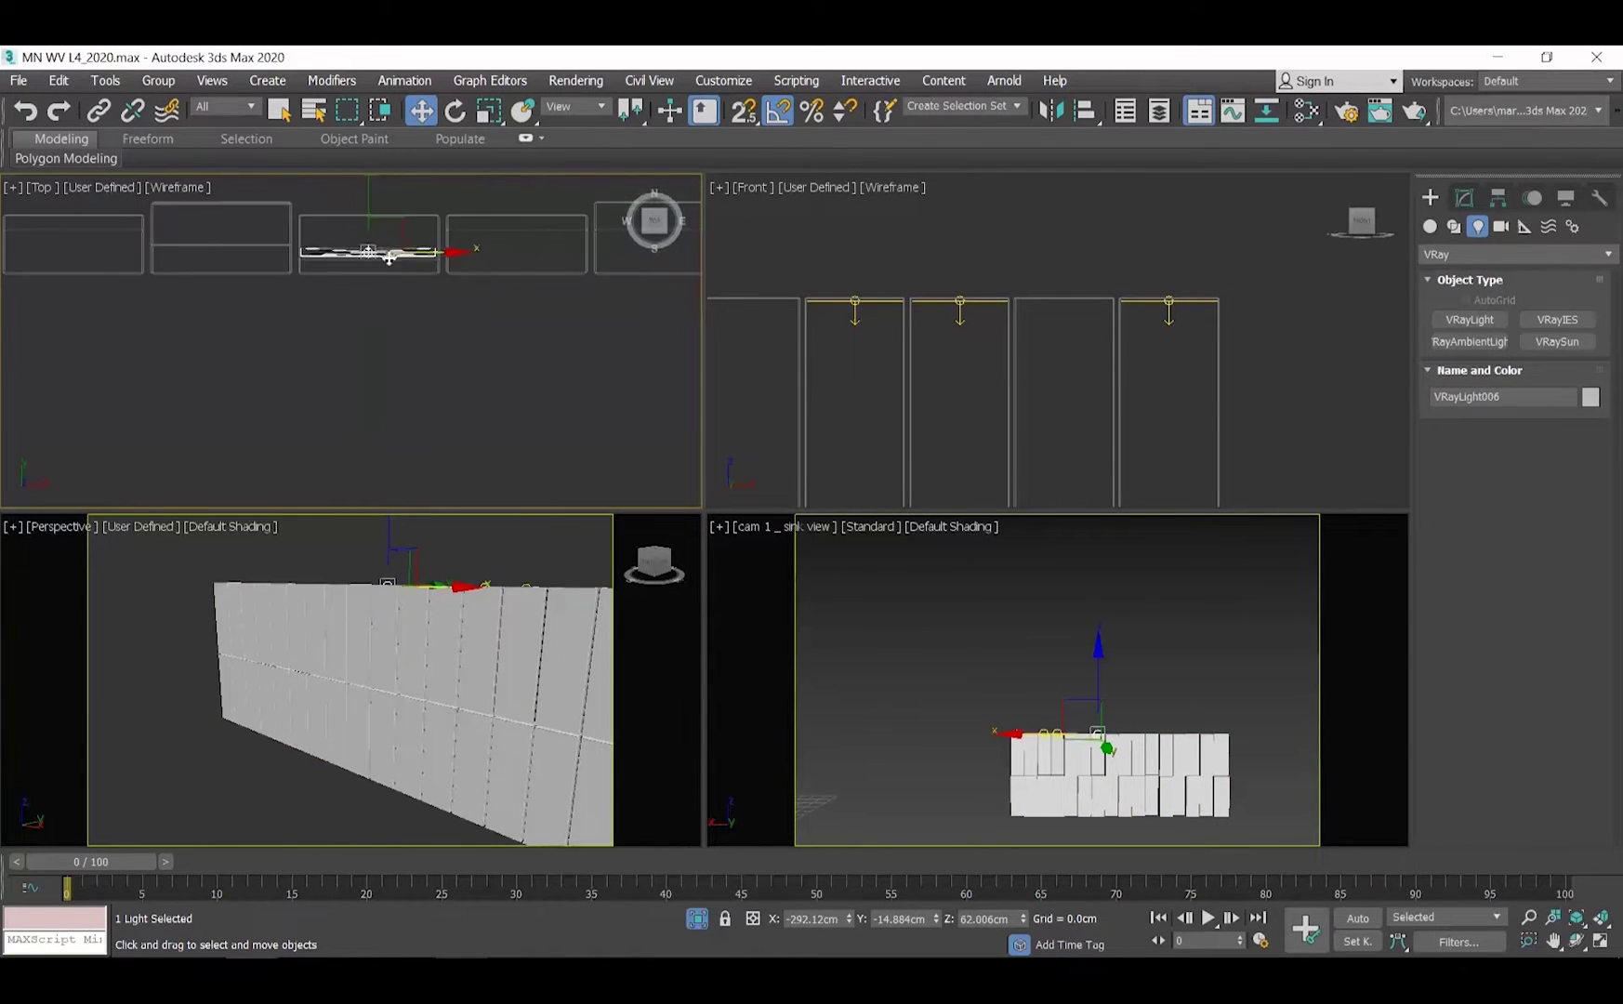
# - Add instances VRayLight007 and VRayLight008, nudging each onto its cabinet
pyautogui.moveTo(380, 300); pyautogui.dragTo(489, 333, button='middle')
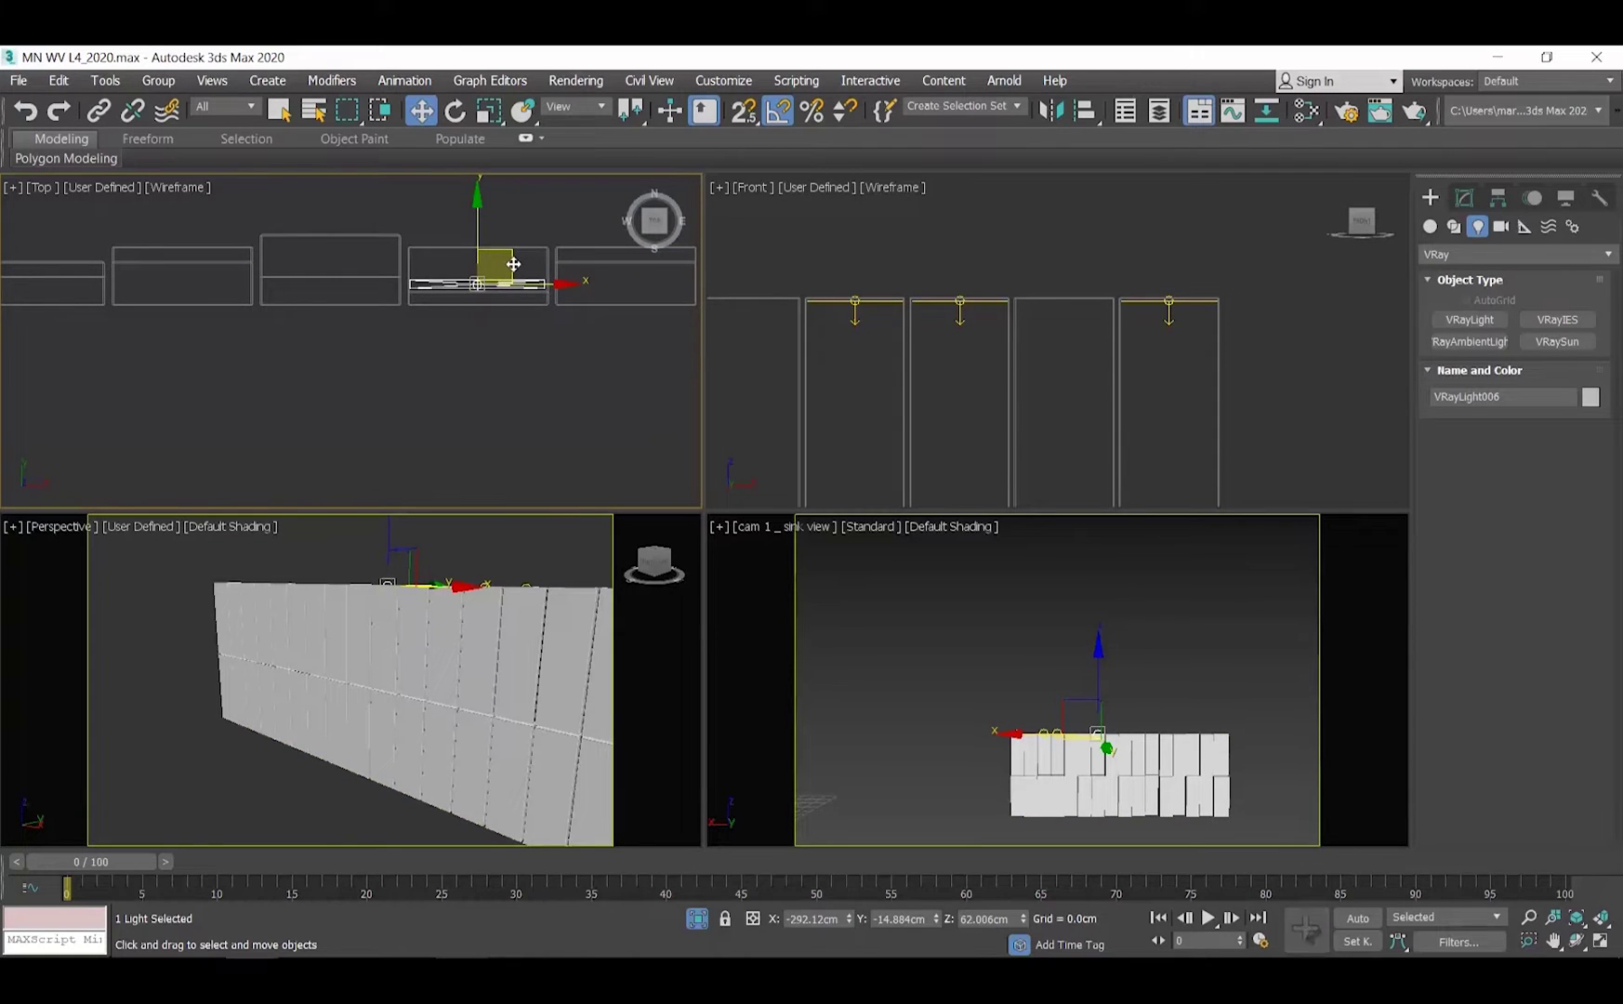
pyautogui.keyDown('shift'); pyautogui.moveTo(514, 264); pyautogui.dragTo(220, 240); pyautogui.keyUp('shift')
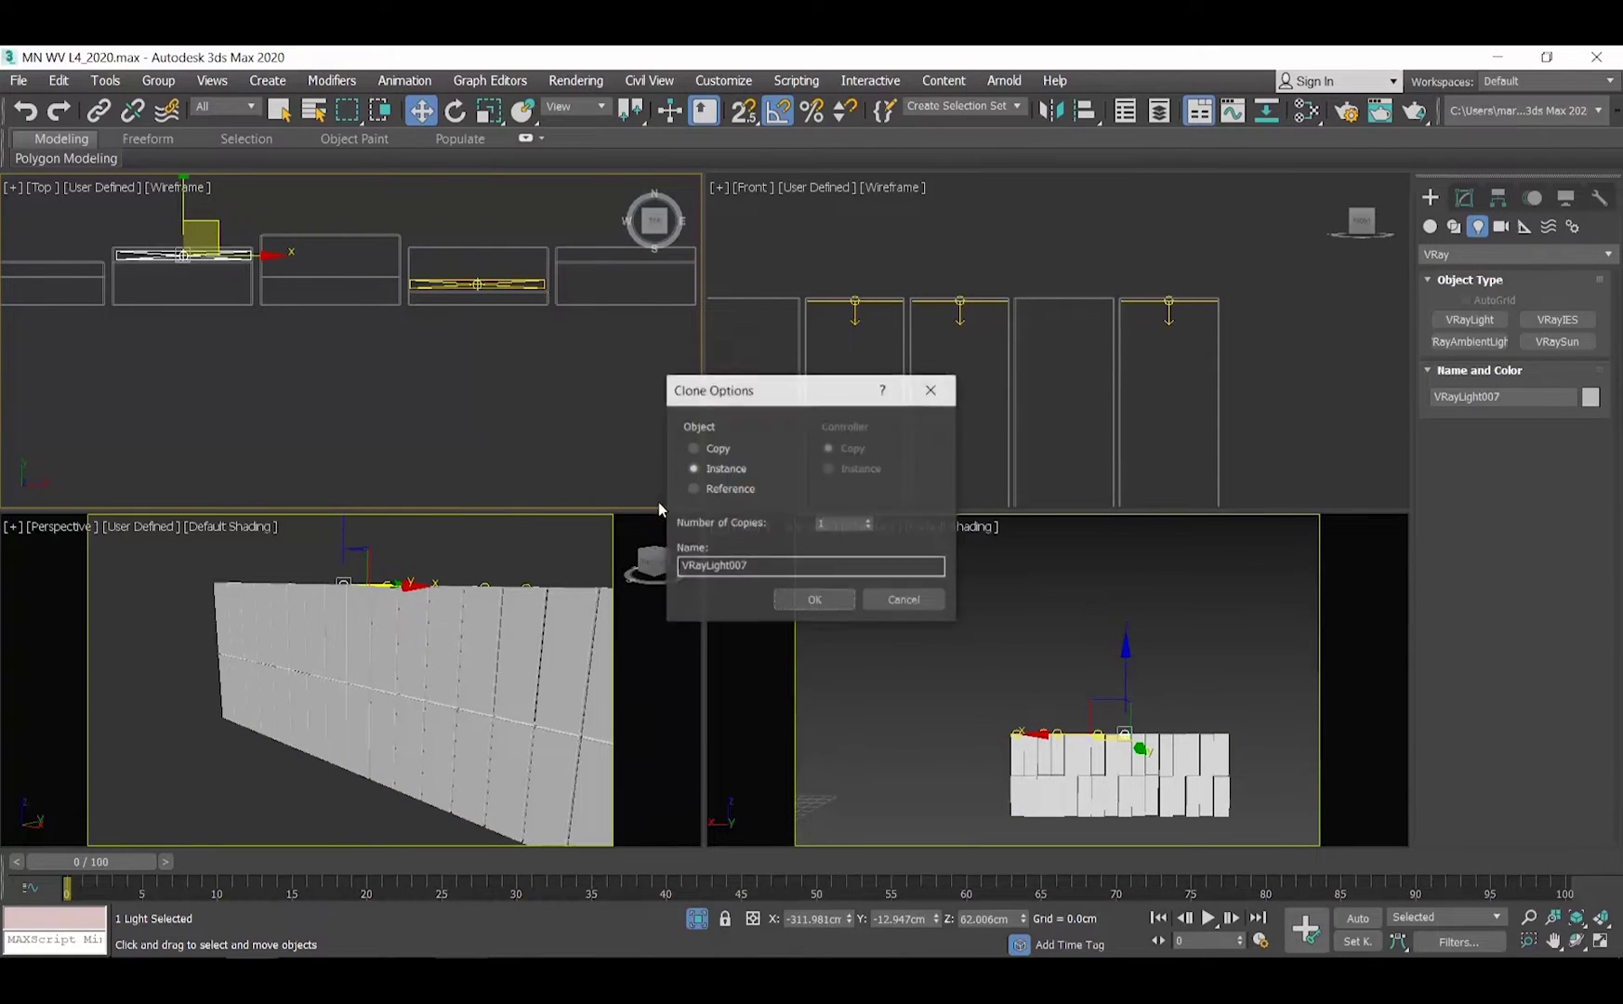
pyautogui.click(805, 602)
pyautogui.scroll(5, 369, 399)
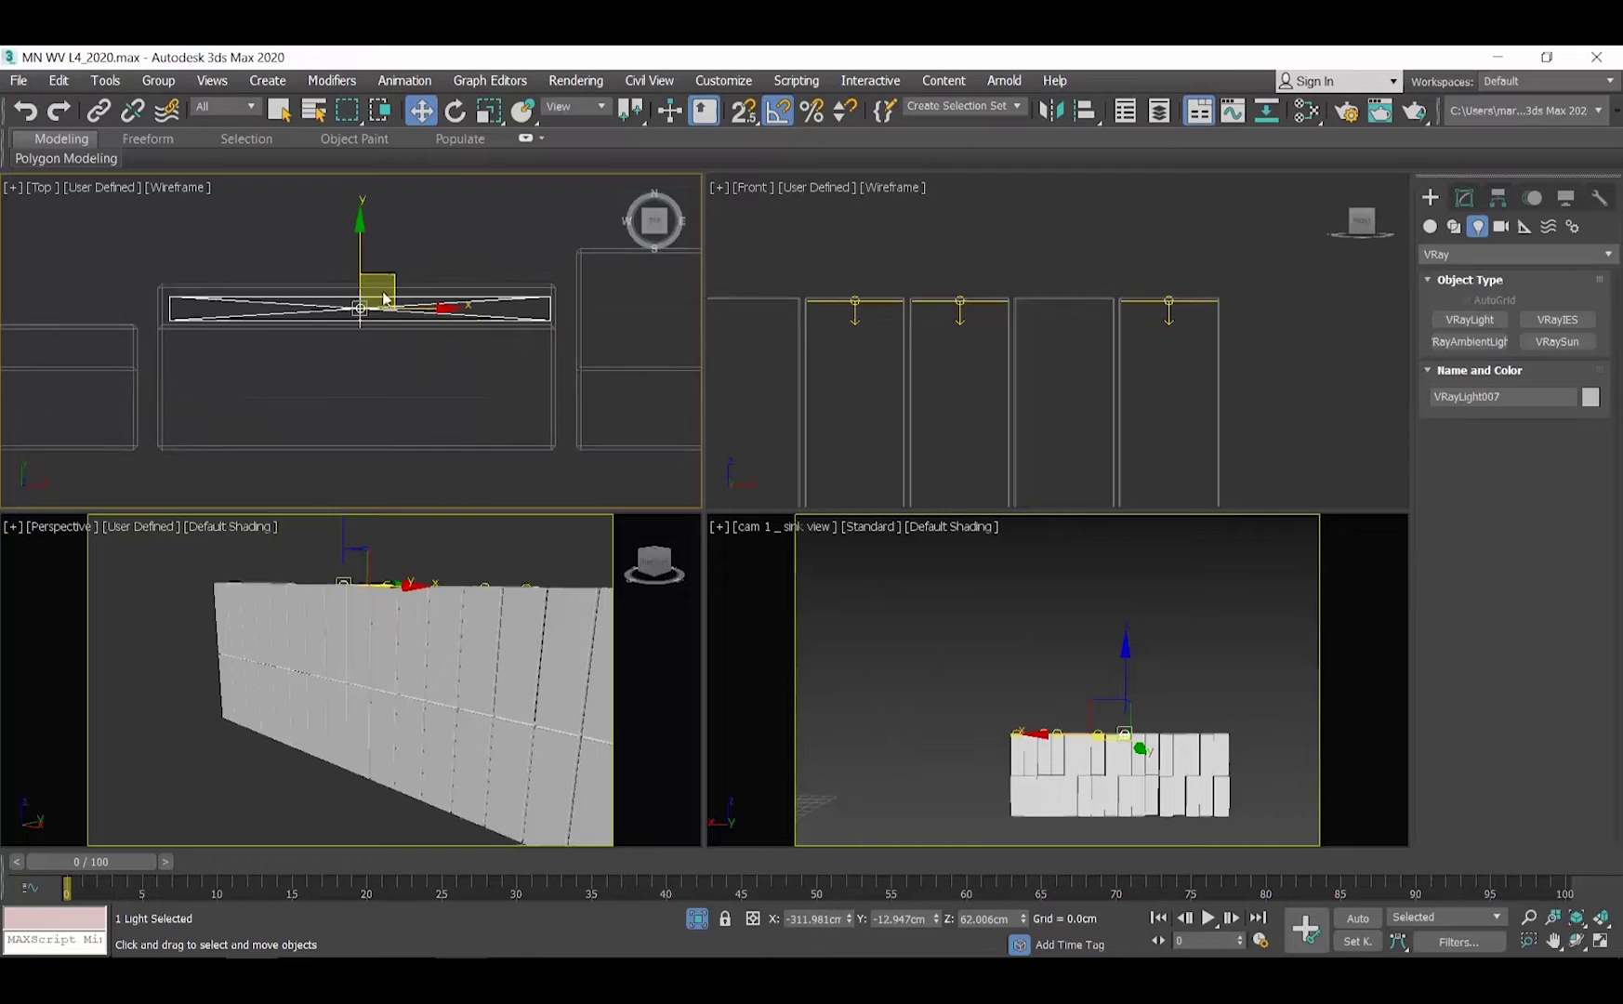
pyautogui.moveTo(384, 298); pyautogui.dragTo(388, 275)
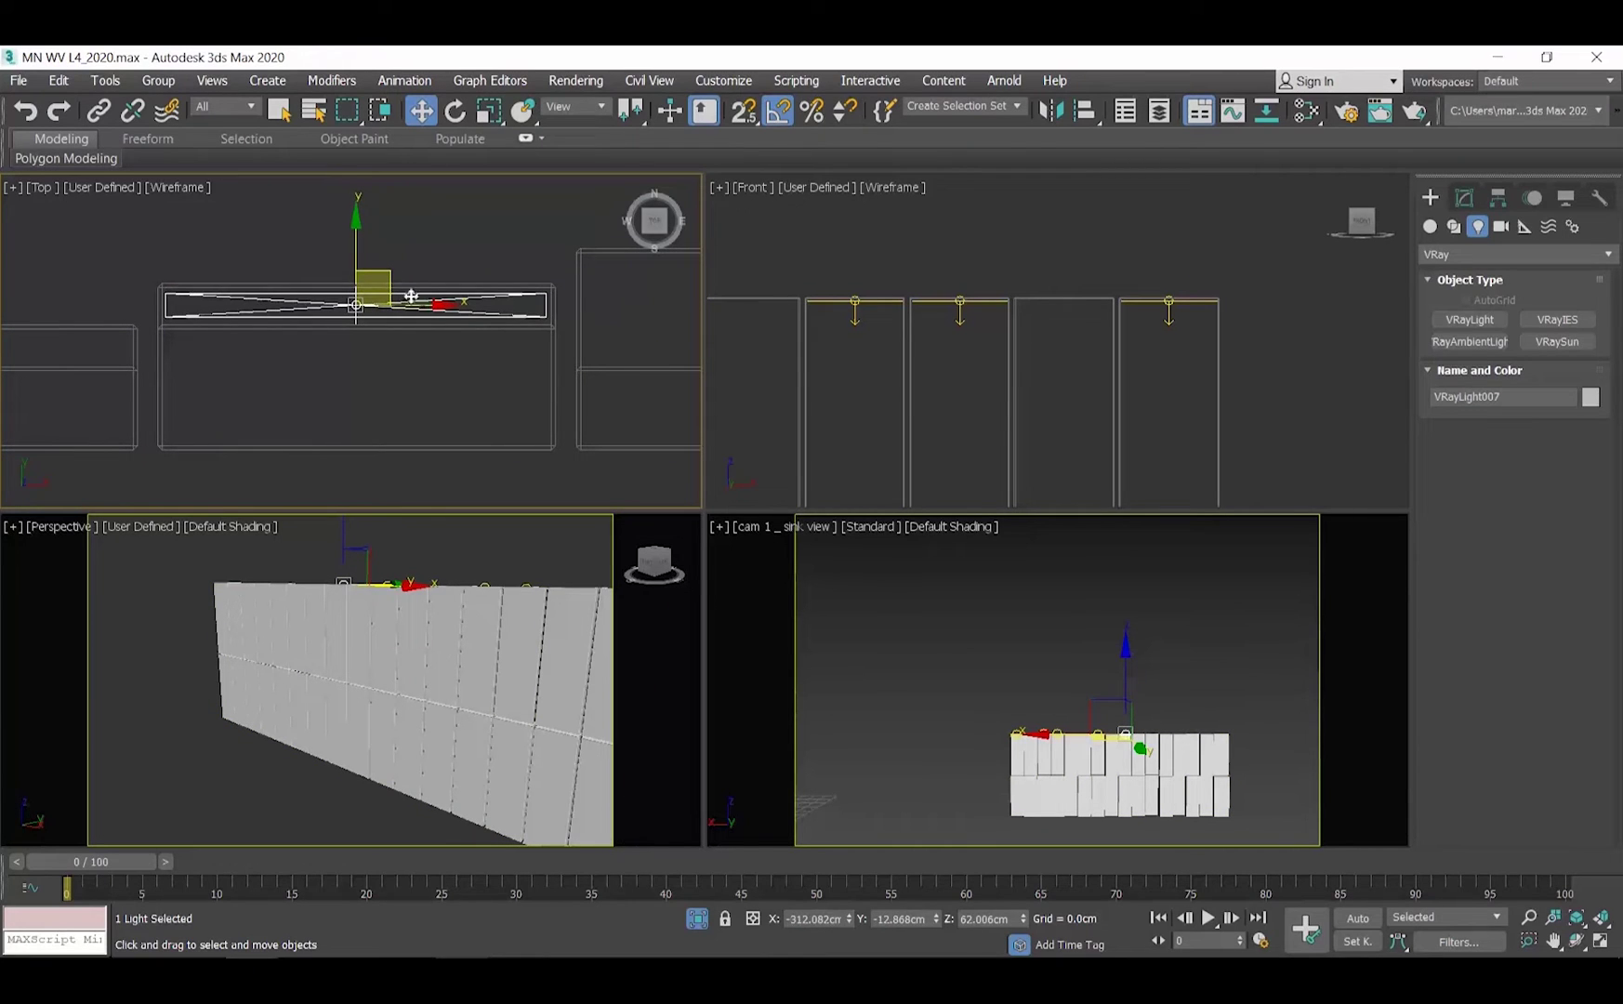
pyautogui.scroll(-5, 458, 305)
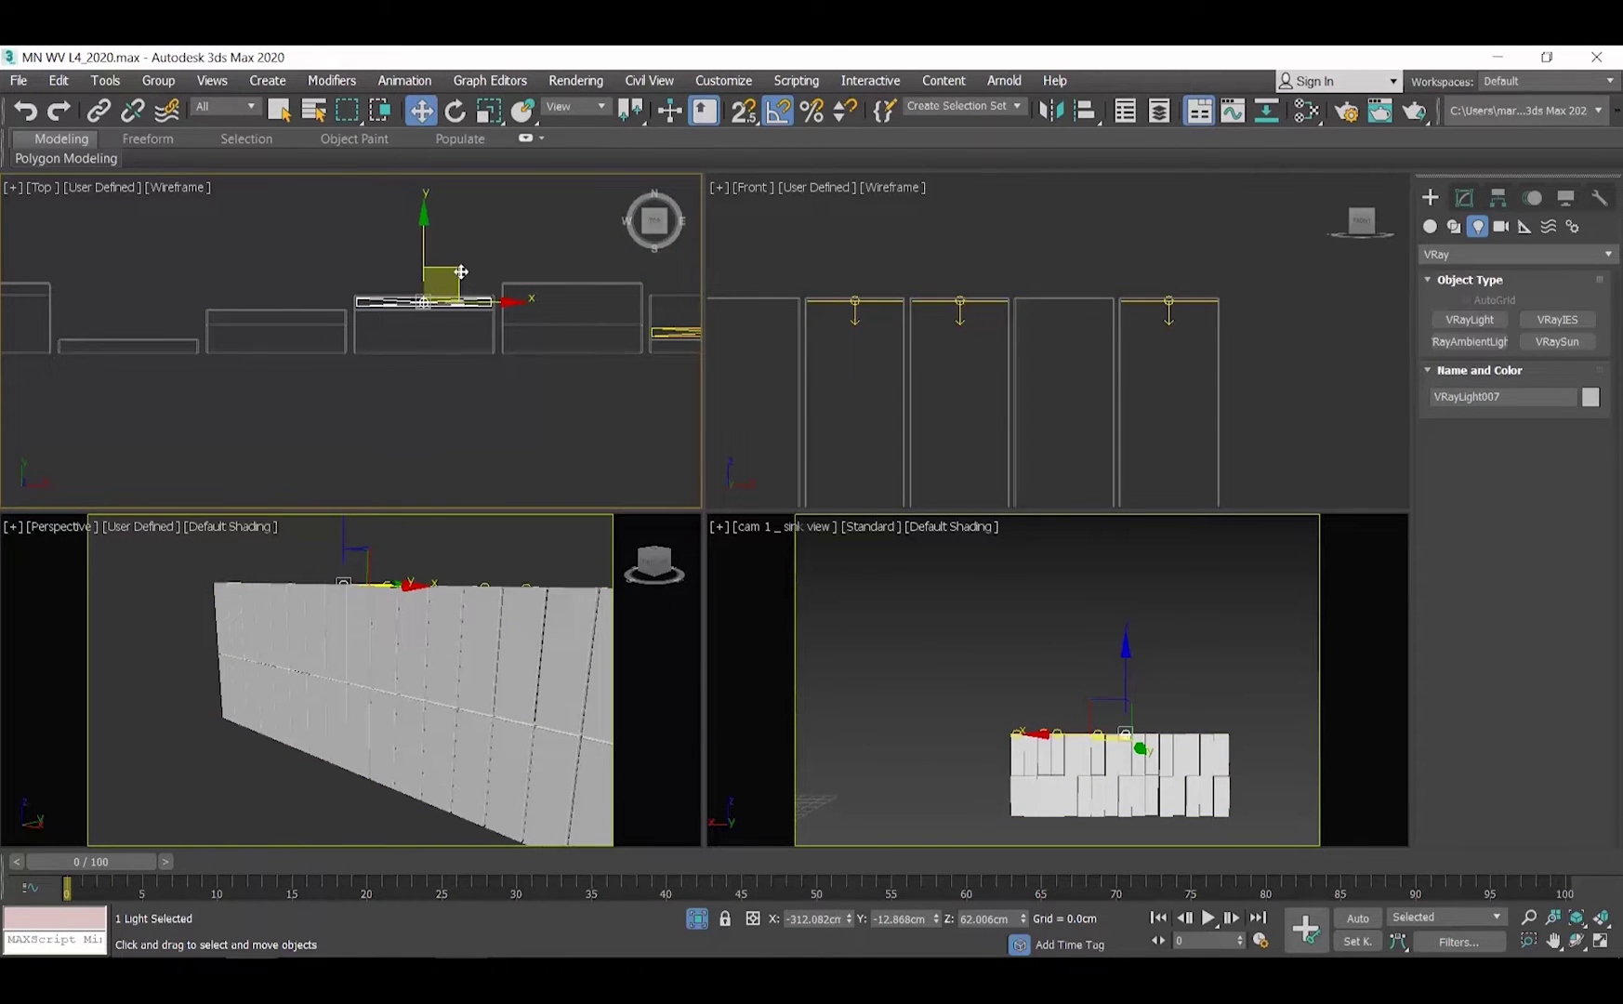
pyautogui.moveTo(461, 271); pyautogui.dragTo(165, 296)
pyautogui.click(807, 605)
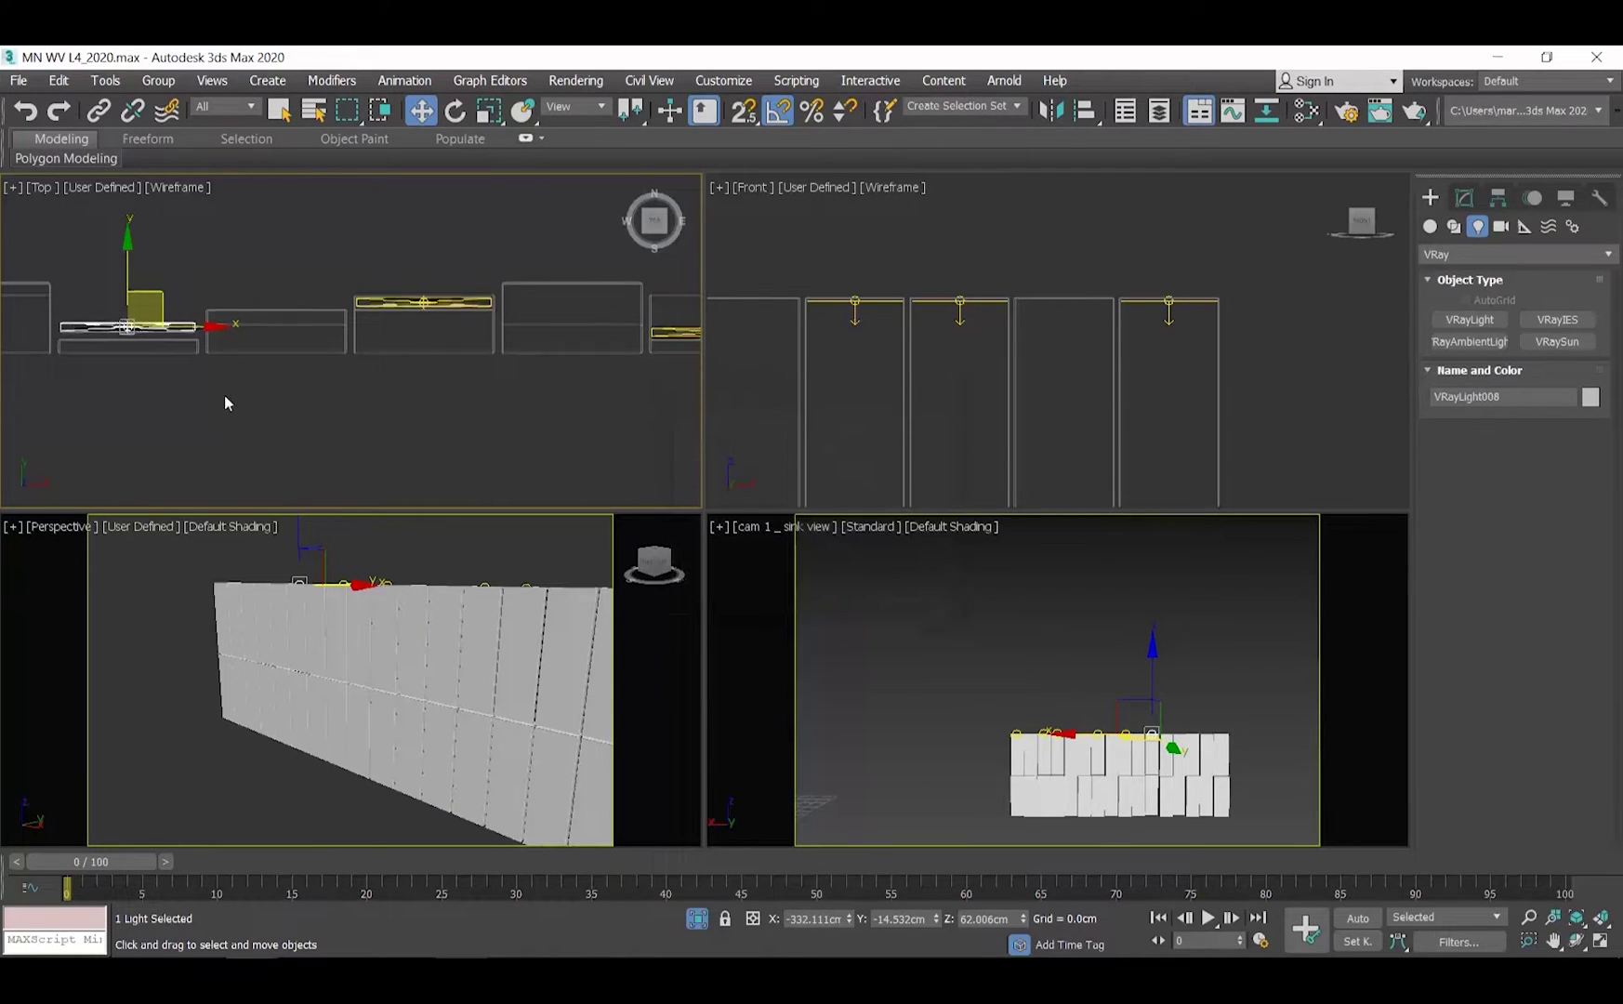
pyautogui.moveTo(145, 343); pyautogui.dragTo(374, 340, button='middle')
pyautogui.scroll(5, 373, 340)
pyautogui.moveTo(356, 290); pyautogui.dragTo(353, 299)
# - Add instances VRayLight009 and VRayLight010 on the first cabinets, then select the fourth cabinet's light
pyautogui.scroll(-5, 354, 299)
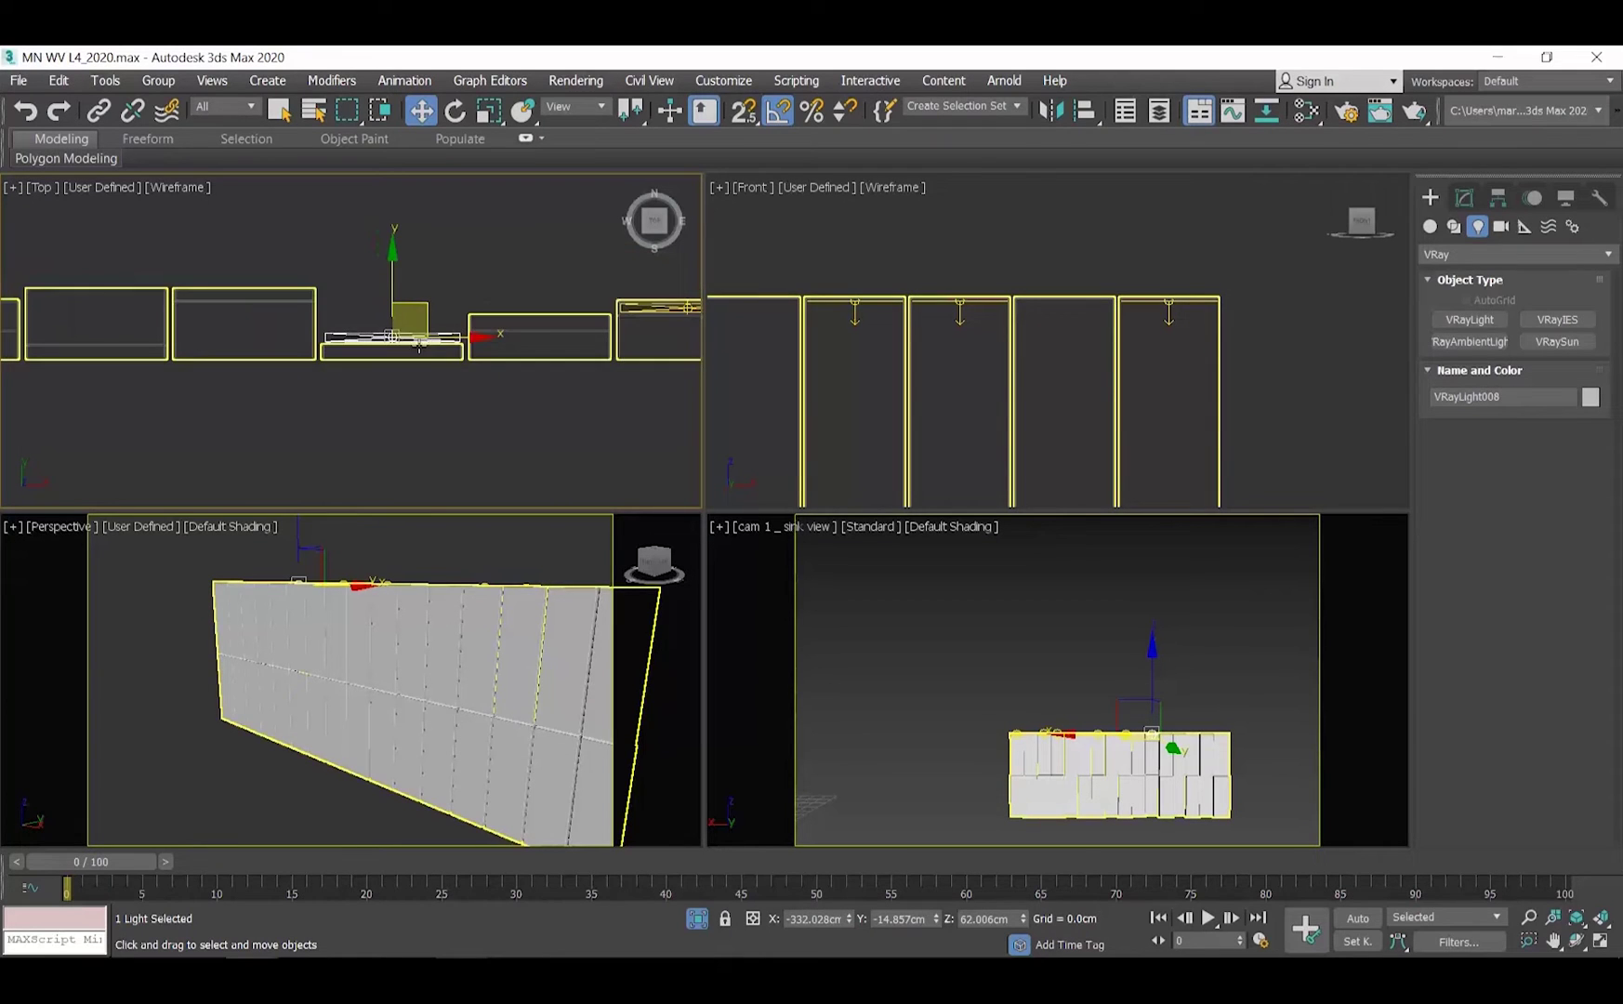
pyautogui.moveTo(358, 353); pyautogui.dragTo(471, 369, button='middle')
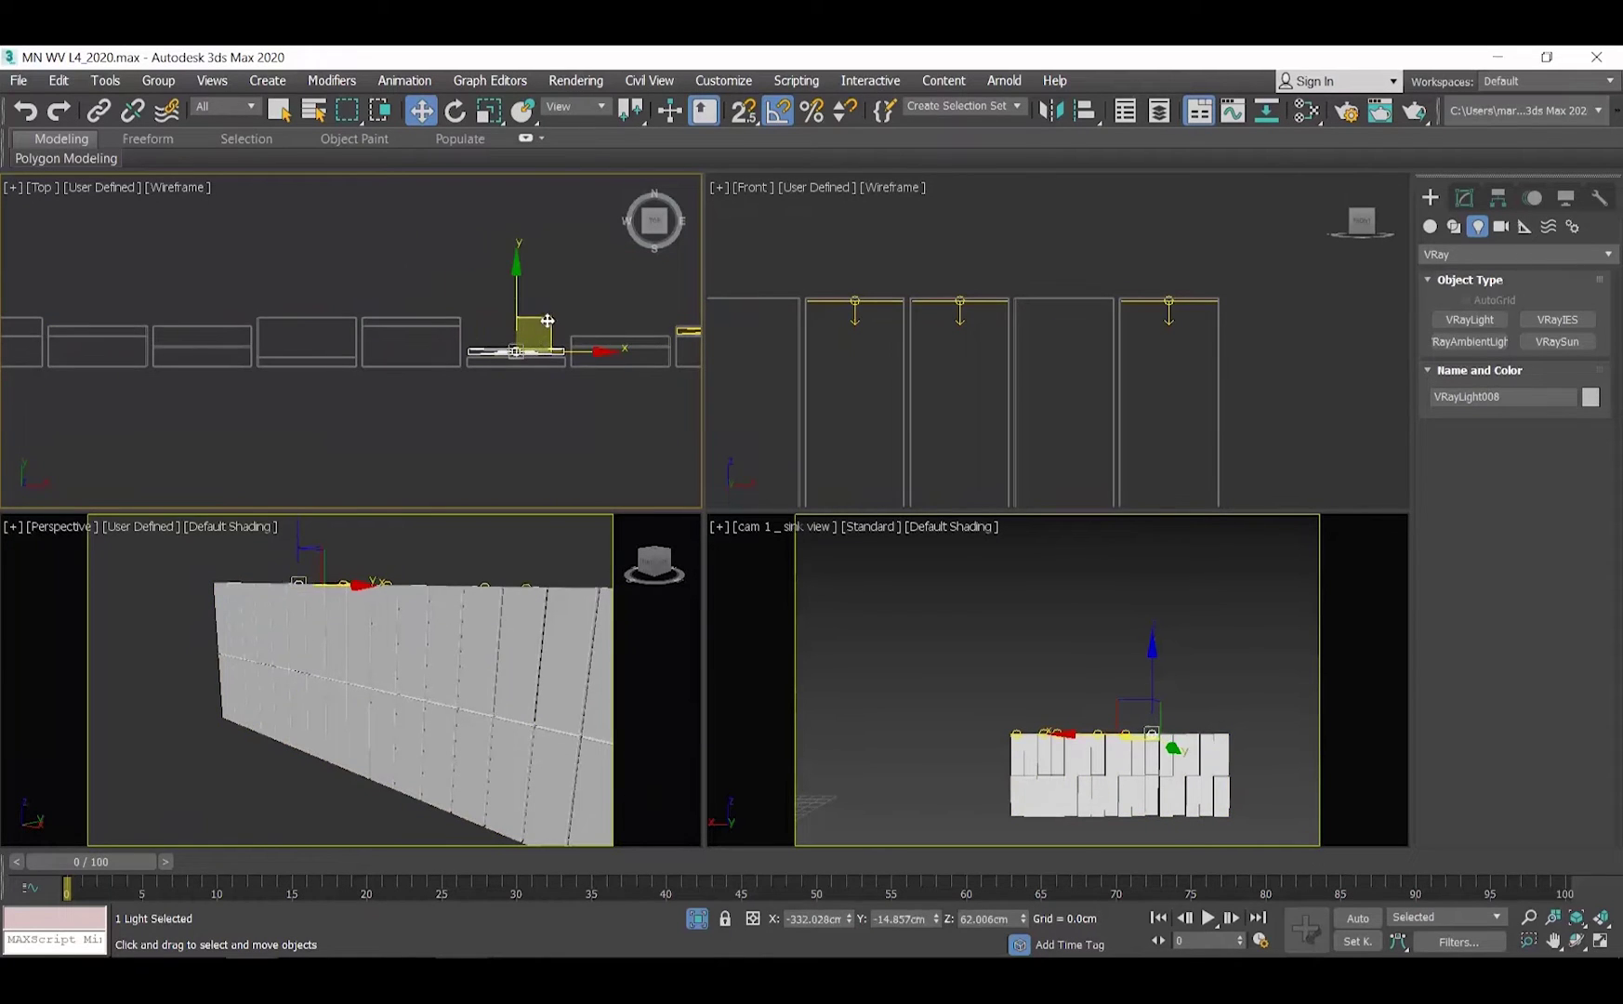
pyautogui.keyDown('shift'); pyautogui.moveTo(547, 323); pyautogui.dragTo(237, 309); pyautogui.keyUp('shift')
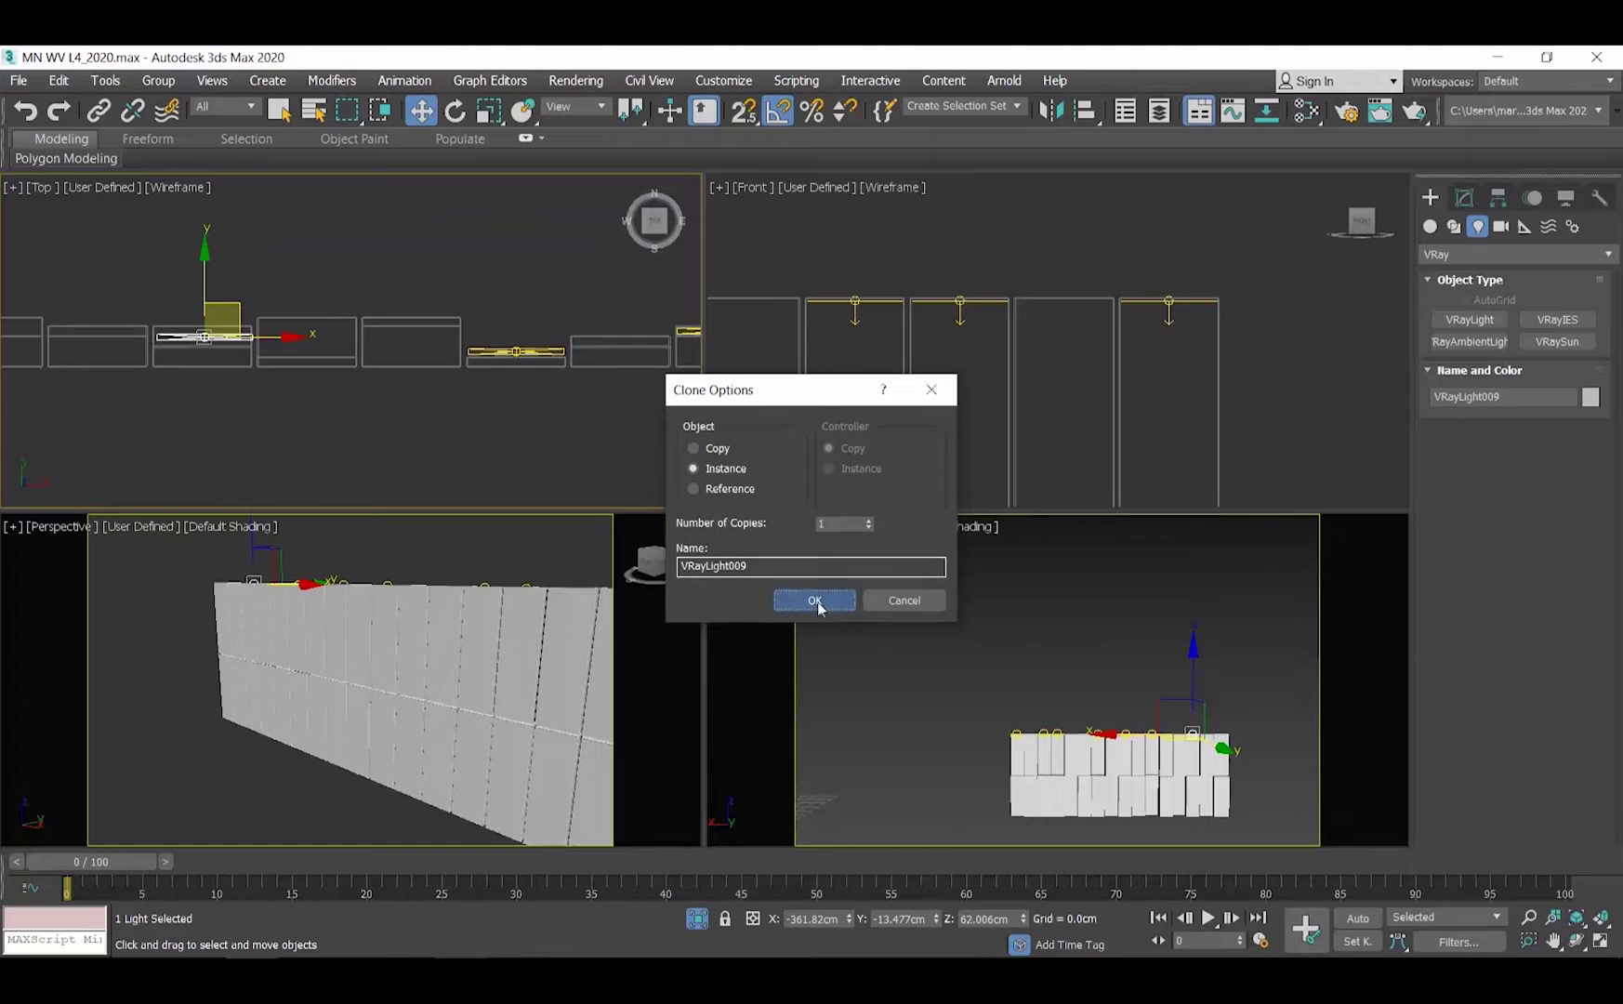
pyautogui.click(814, 599)
pyautogui.scroll(4, 400, 305)
pyautogui.moveTo(434, 276); pyautogui.dragTo(424, 293)
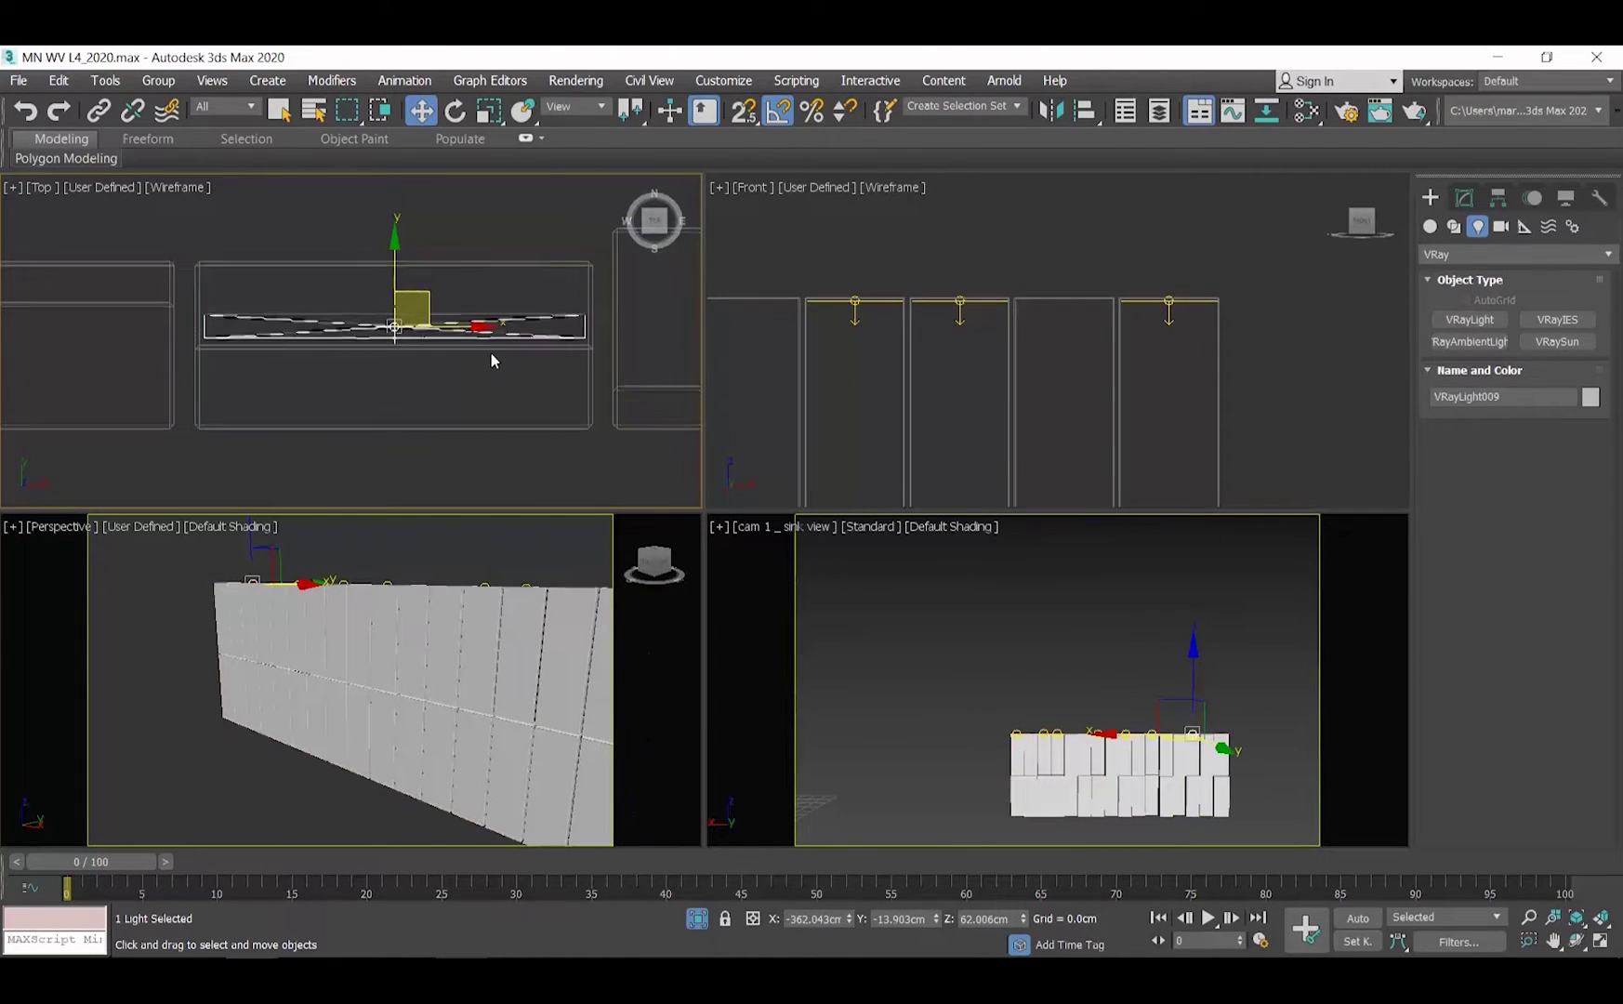
pyautogui.scroll(-5, 491, 355)
pyautogui.keyDown('shift'); pyautogui.moveTo(503, 327); pyautogui.dragTo(291, 316); pyautogui.keyUp('shift')
pyautogui.click(812, 600)
pyautogui.scroll(4, 269, 318)
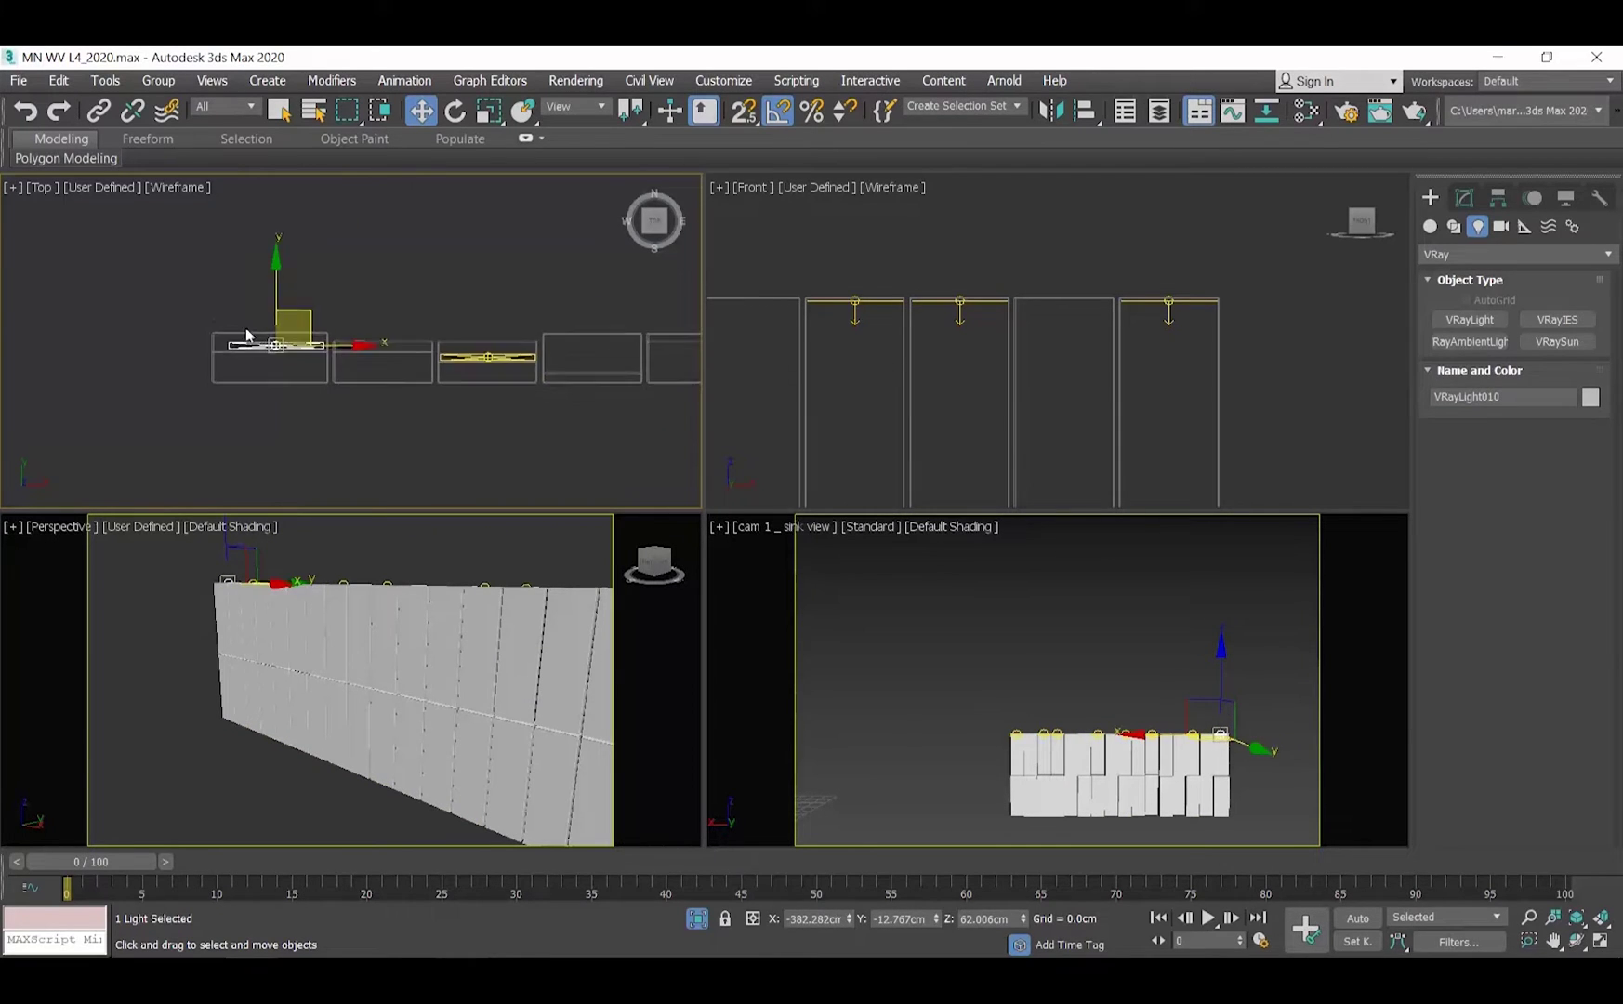
pyautogui.moveTo(276, 318); pyautogui.dragTo(271, 319)
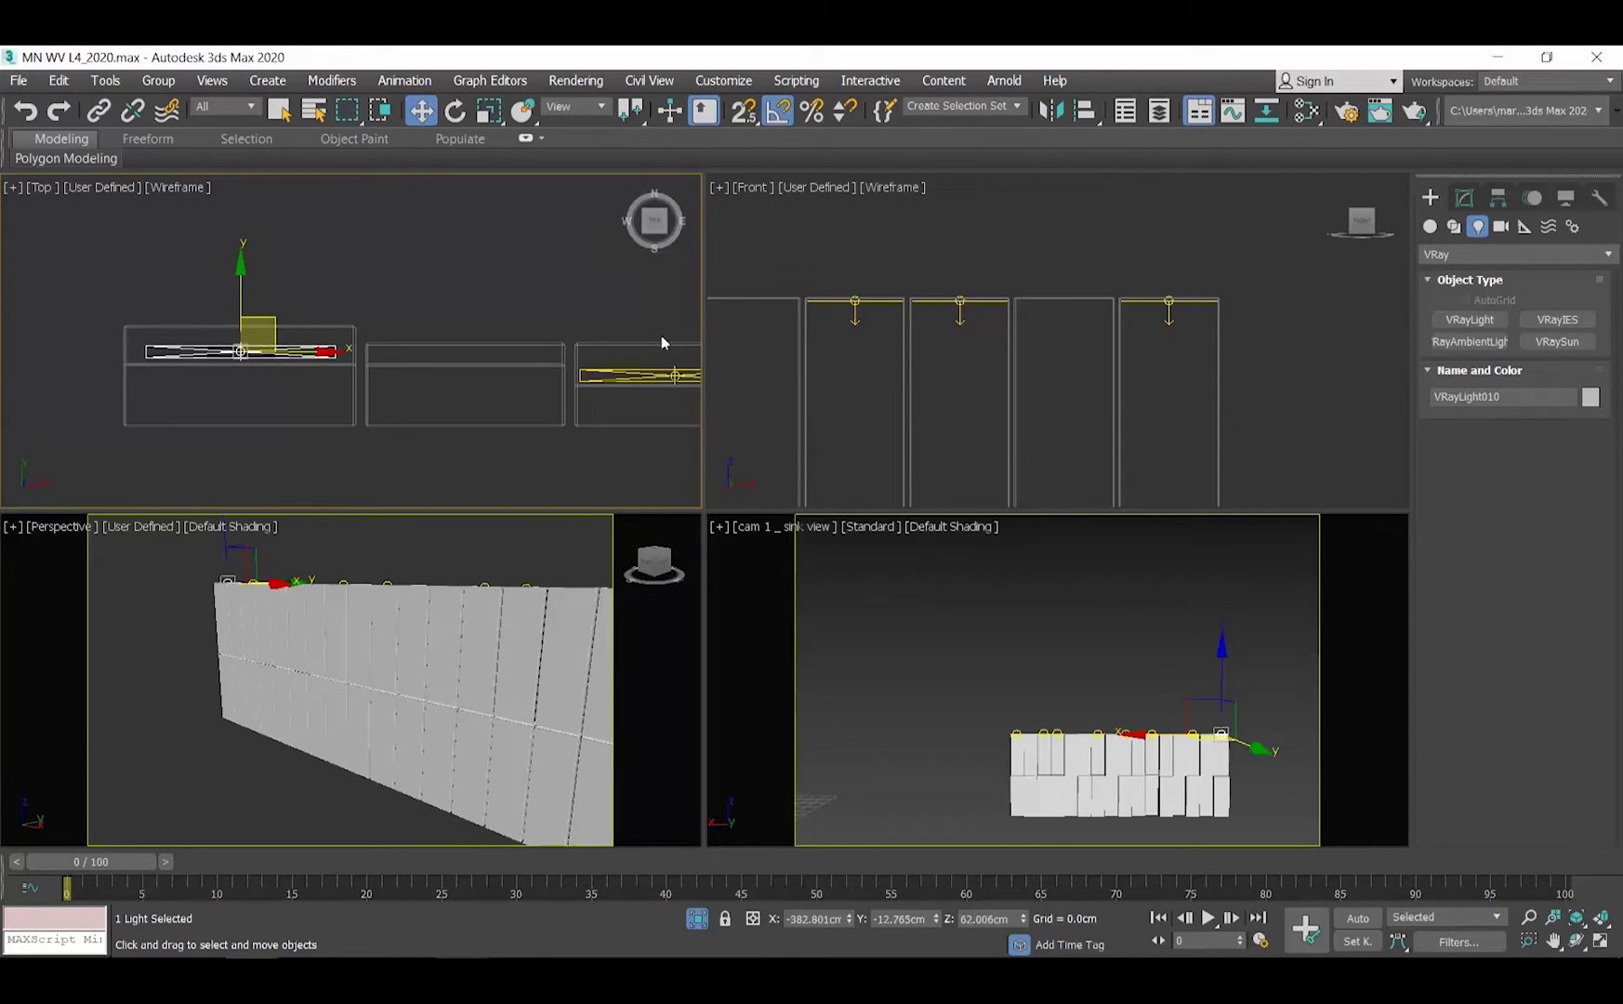
pyautogui.click(1166, 316)
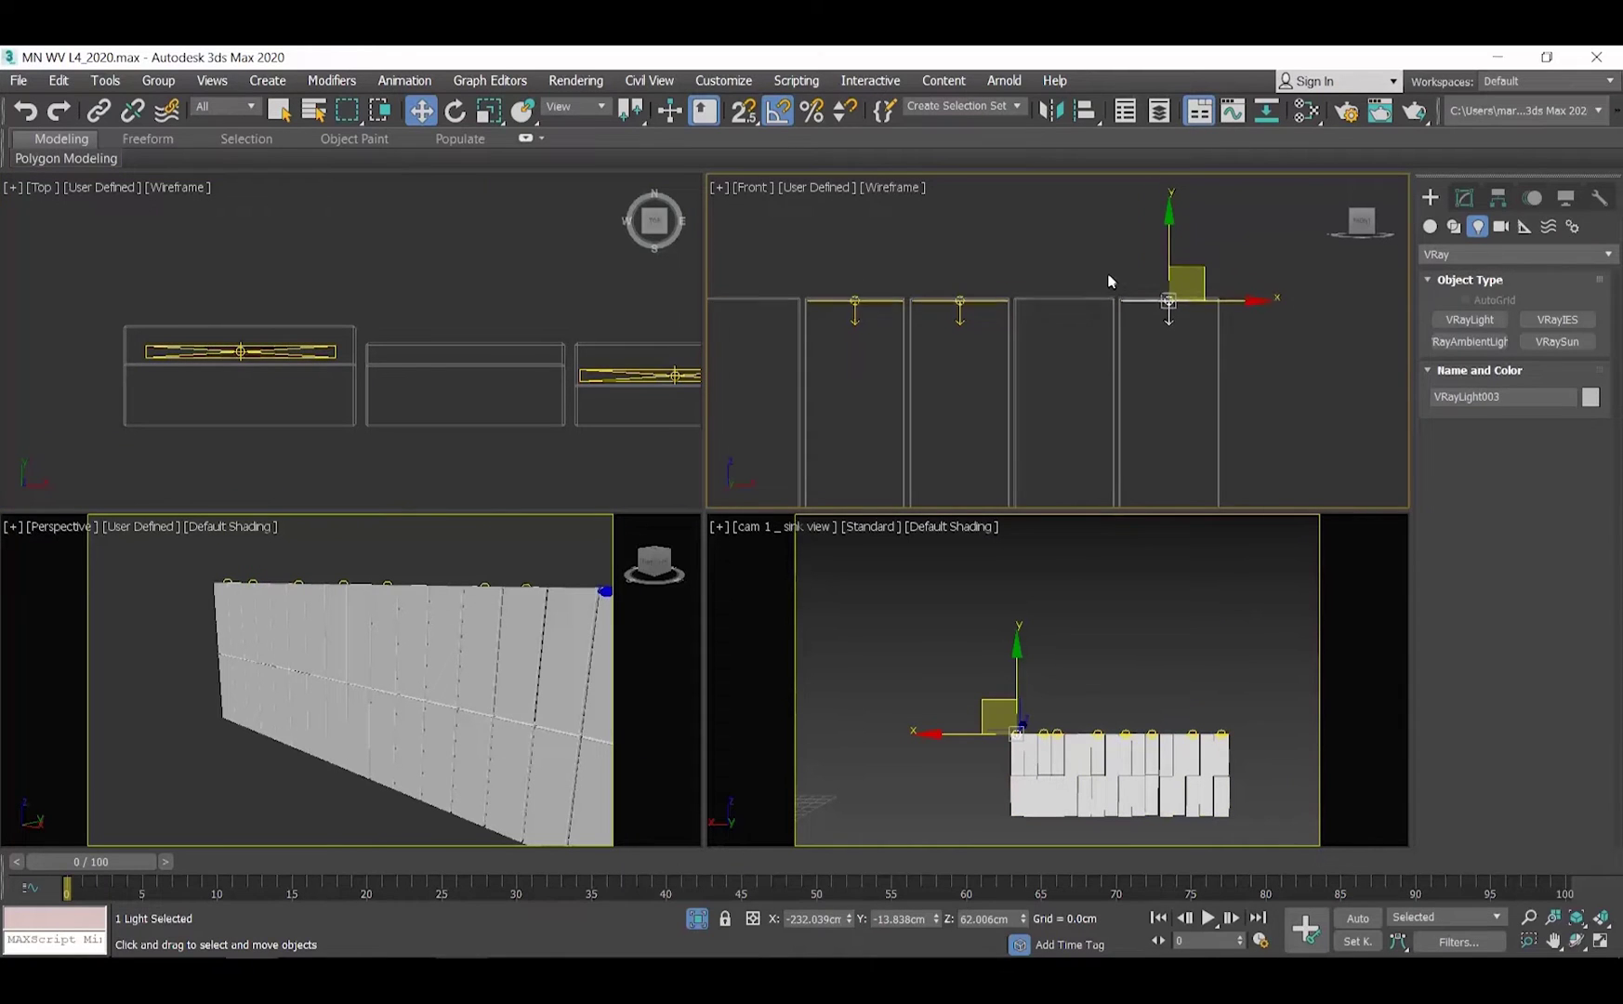
# - Clone the strip light downward as instance VRayLight011 and slide it left into place
pyautogui.scroll(-5, 1107, 274)
pyautogui.keyDown('shift'); pyautogui.moveTo(1124, 223); pyautogui.dragTo(1134, 306); pyautogui.keyUp('shift')
pyautogui.click(832, 604)
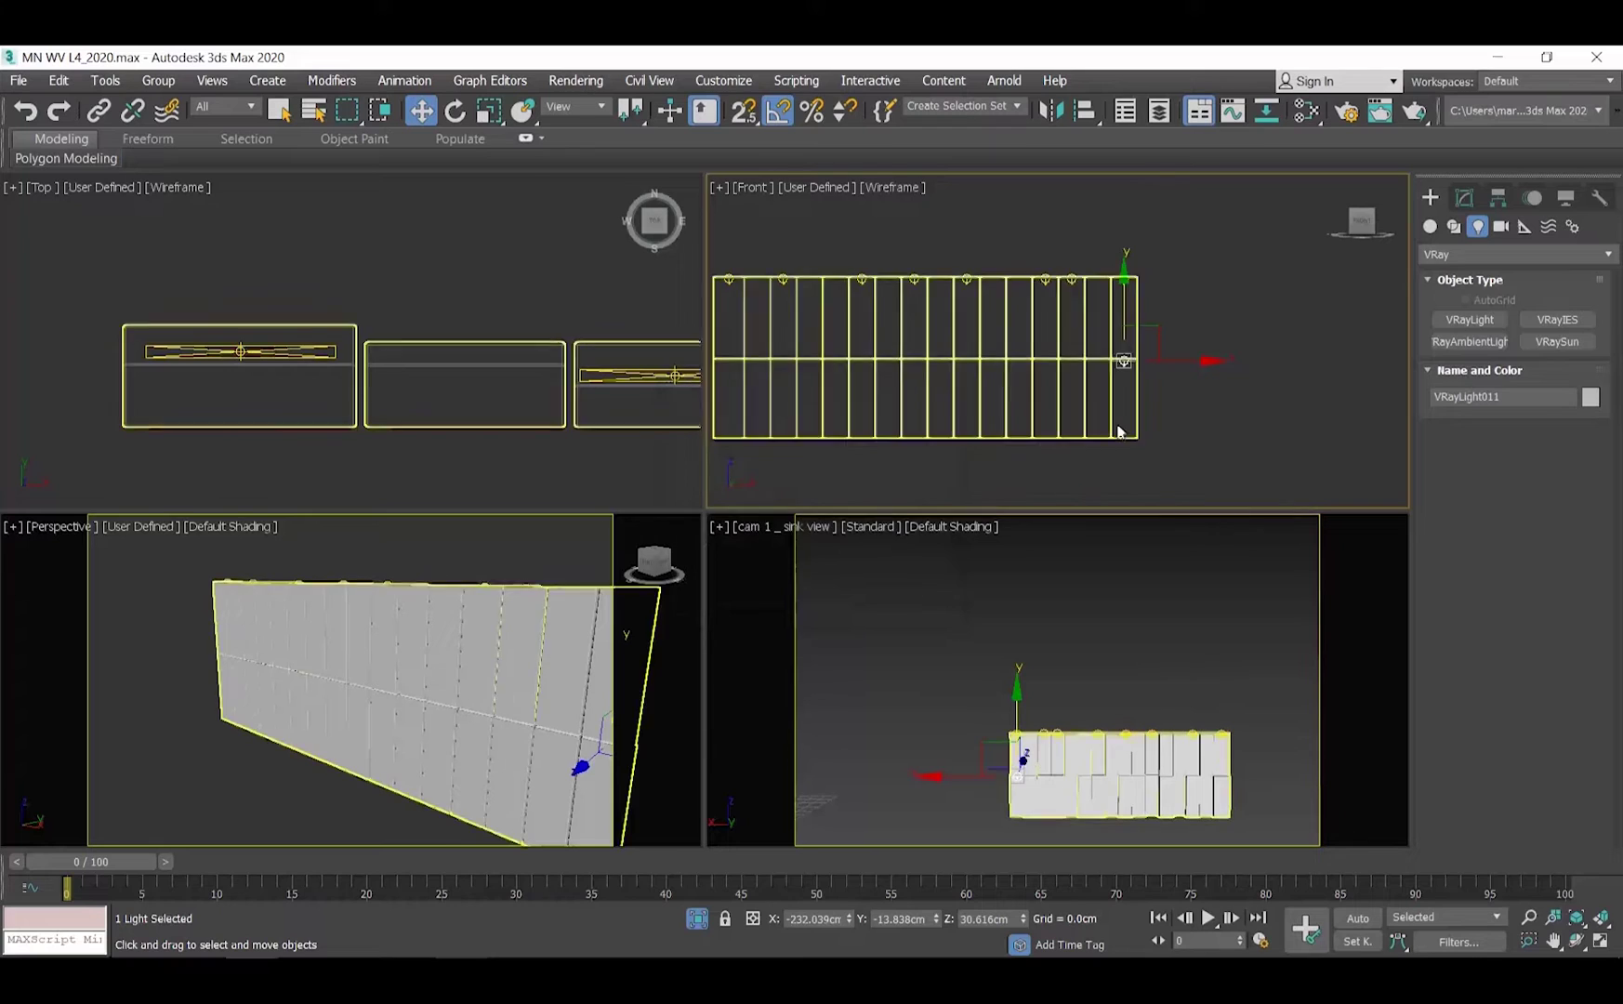
pyautogui.scroll(8, 1113, 261)
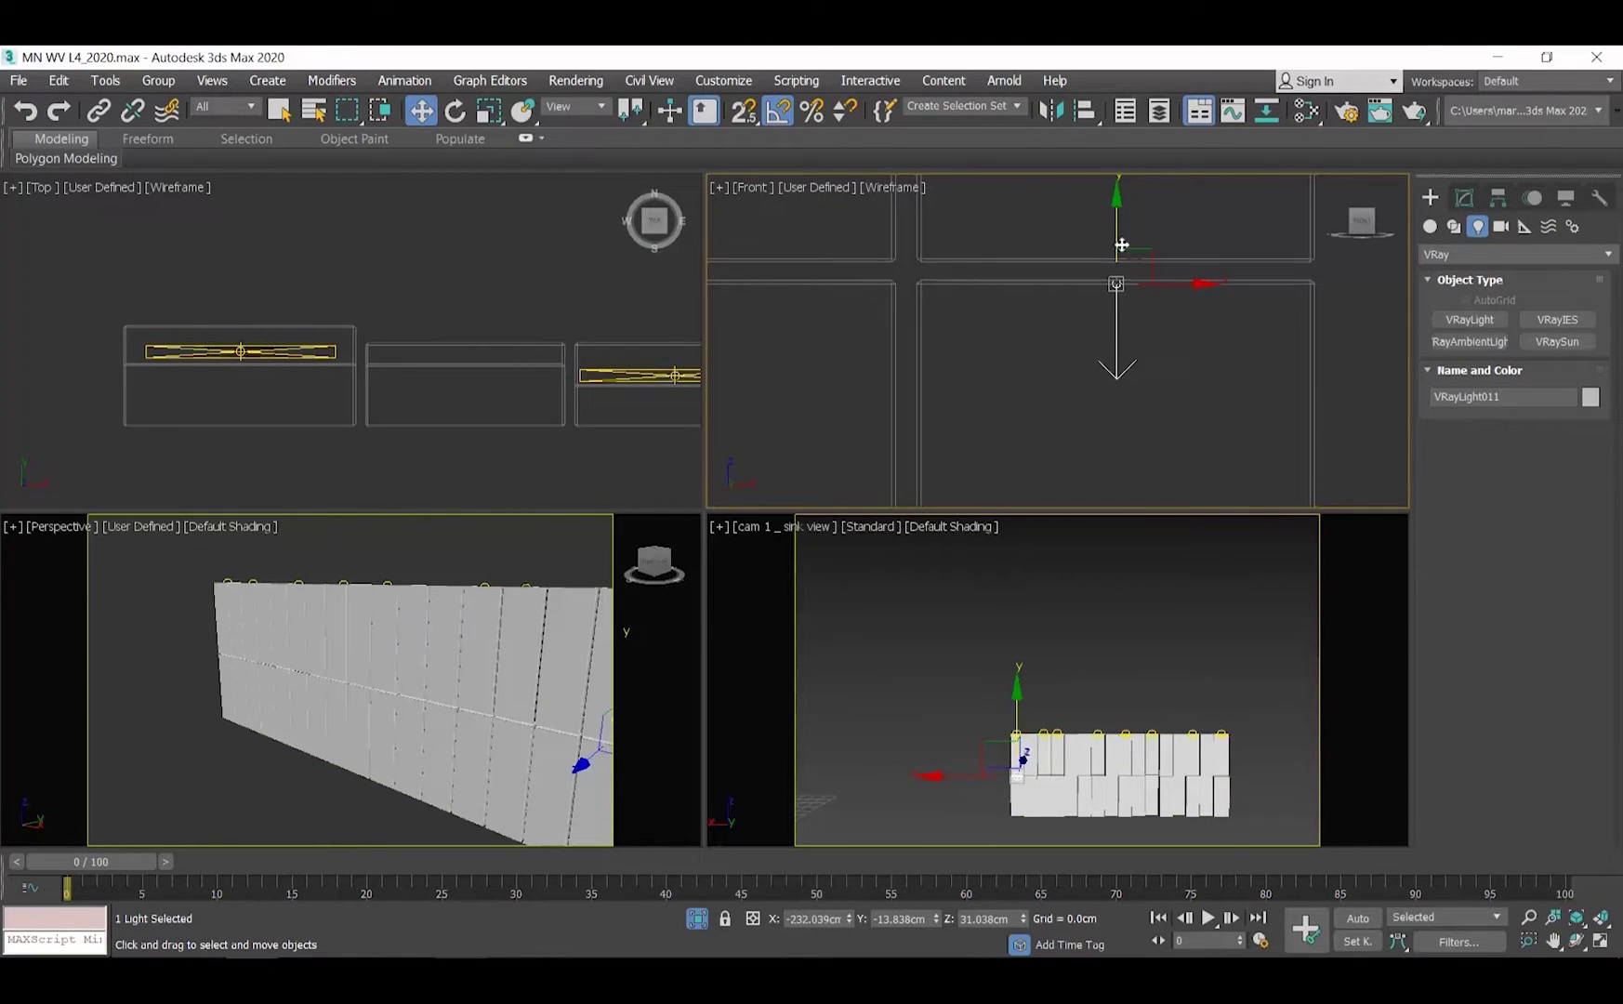
pyautogui.scroll(-8, 1122, 244)
pyautogui.scroll(3, 238, 373)
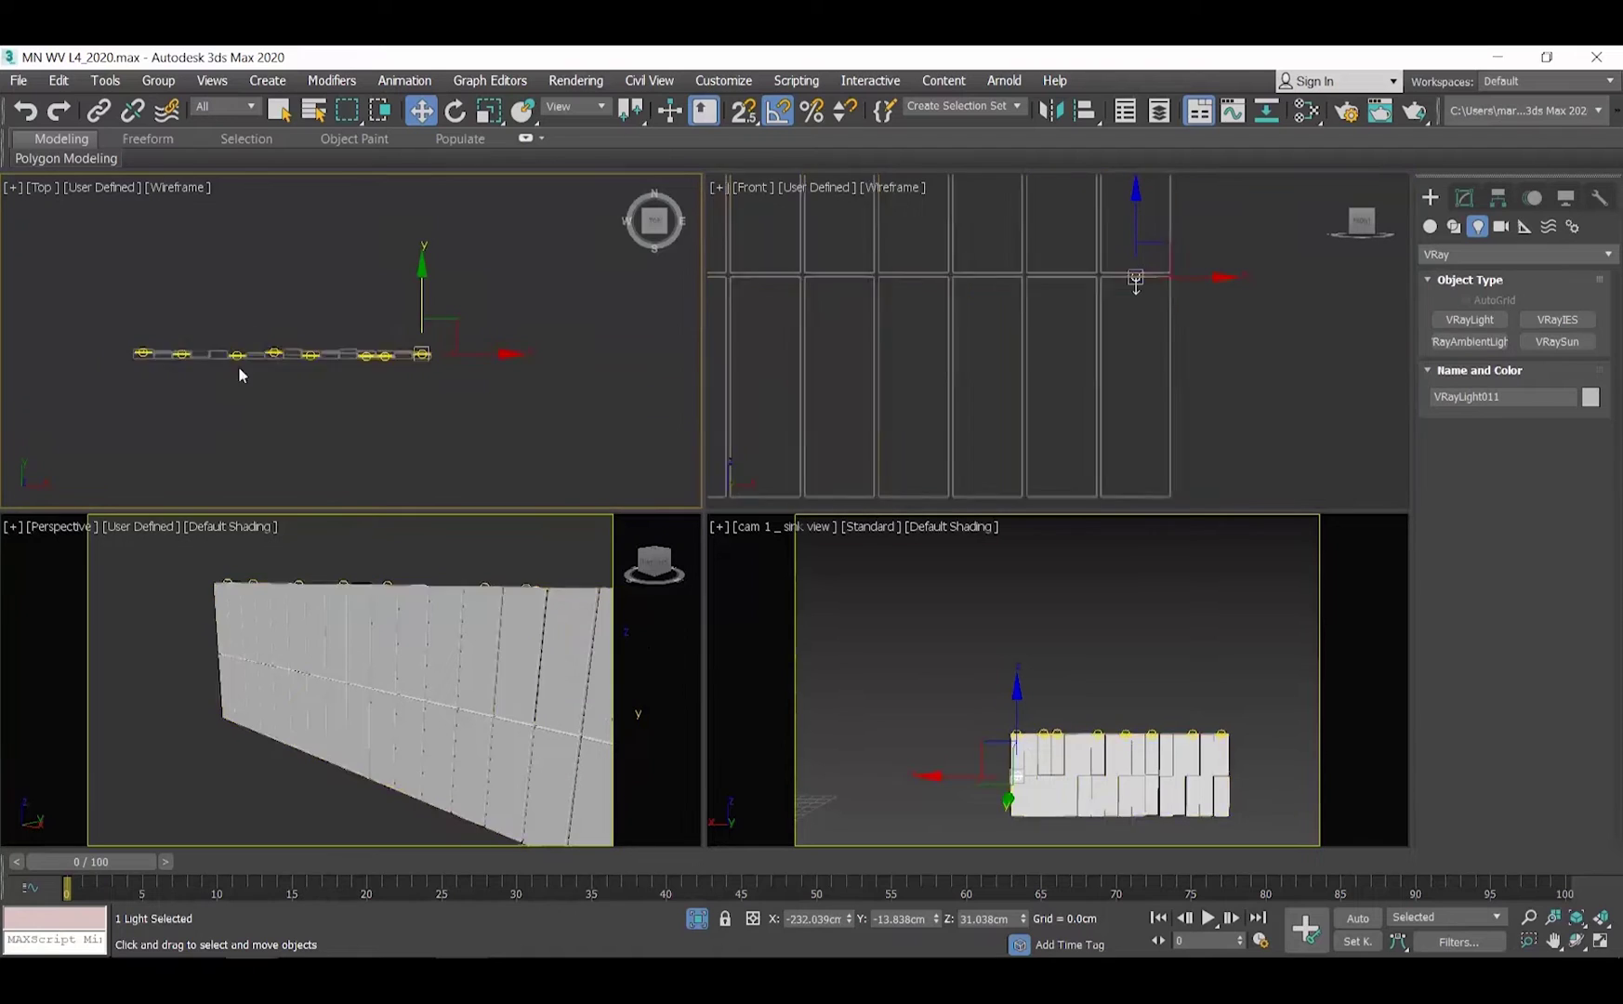
pyautogui.scroll(6, 412, 363)
pyautogui.moveTo(667, 377); pyautogui.dragTo(286, 349)
pyautogui.scroll(5, 163, 376)
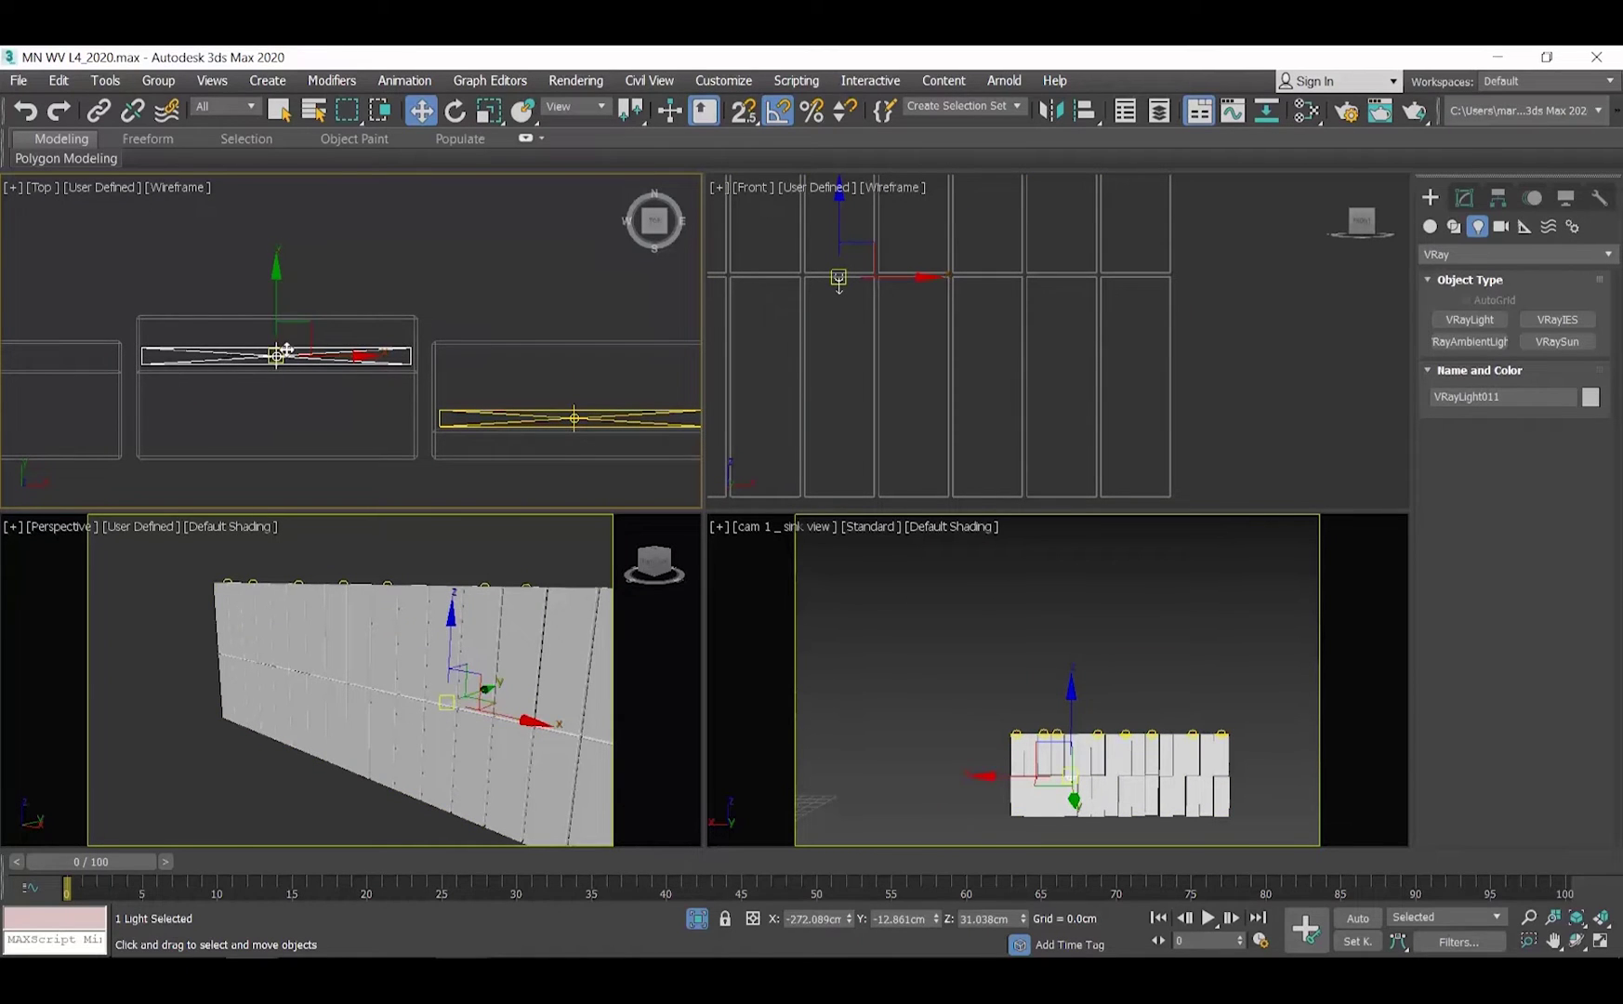
pyautogui.scroll(-4, 289, 349)
pyautogui.moveTo(296, 346); pyautogui.dragTo(630, 353, button='middle')
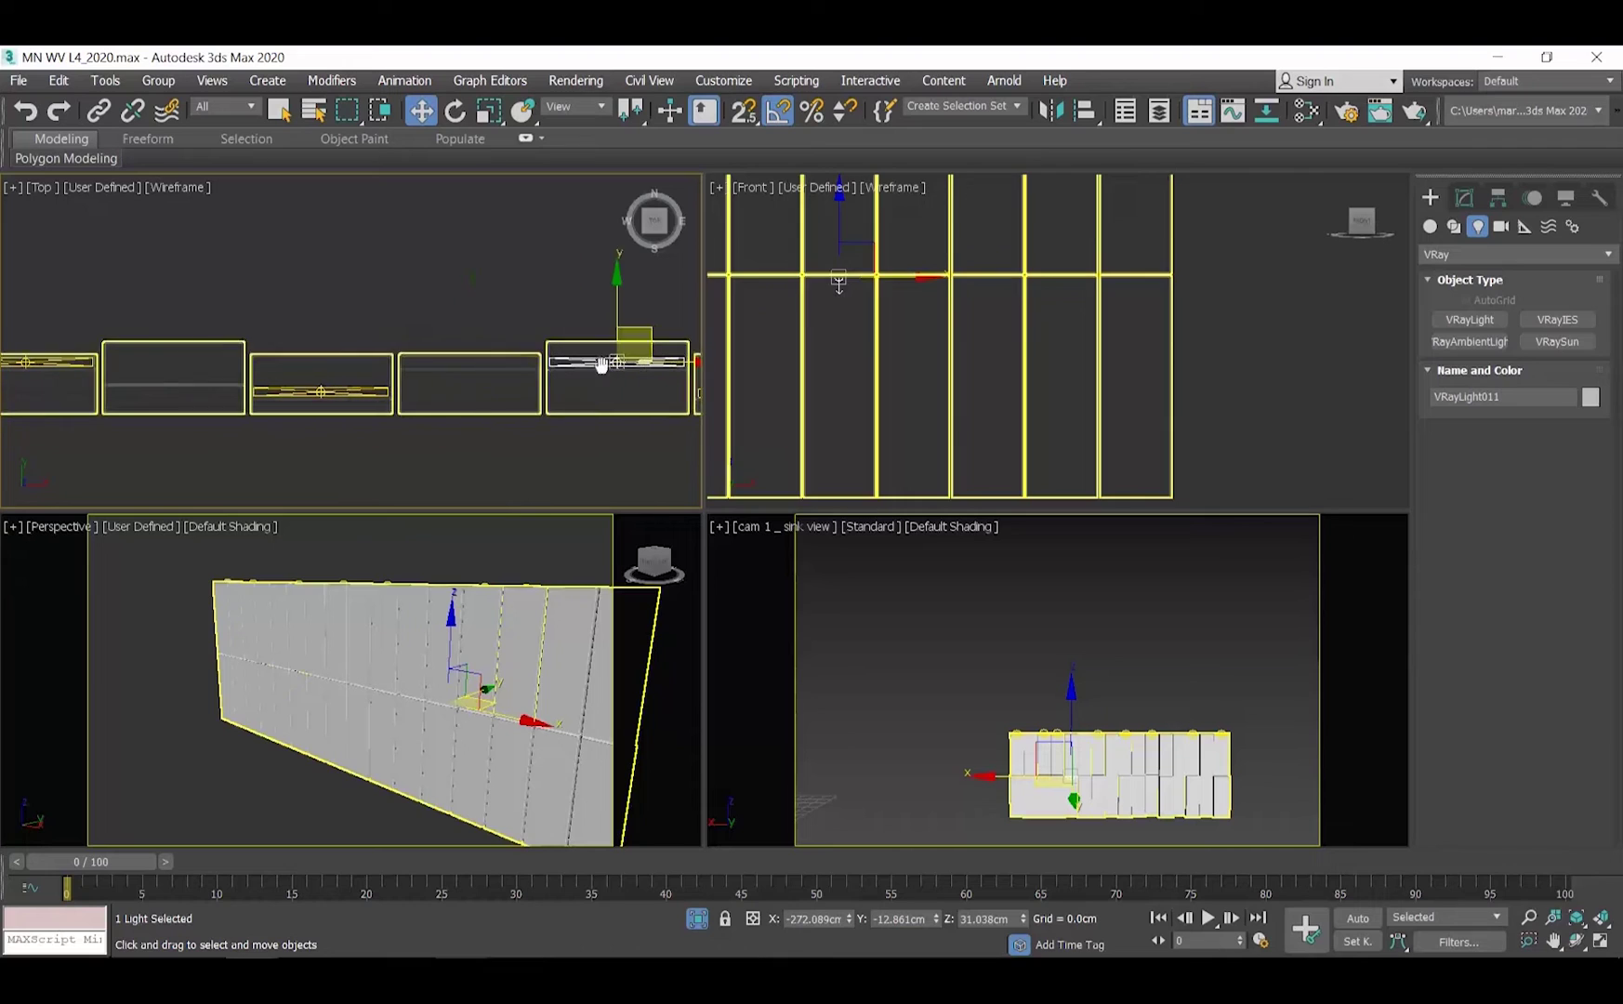
# - Add two more instanced strip lights, up to VRayLight013, on panels further left
pyautogui.keyDown('shift'); pyautogui.moveTo(698, 364); pyautogui.dragTo(245, 402); pyautogui.keyUp('shift')
pyautogui.click(819, 602)
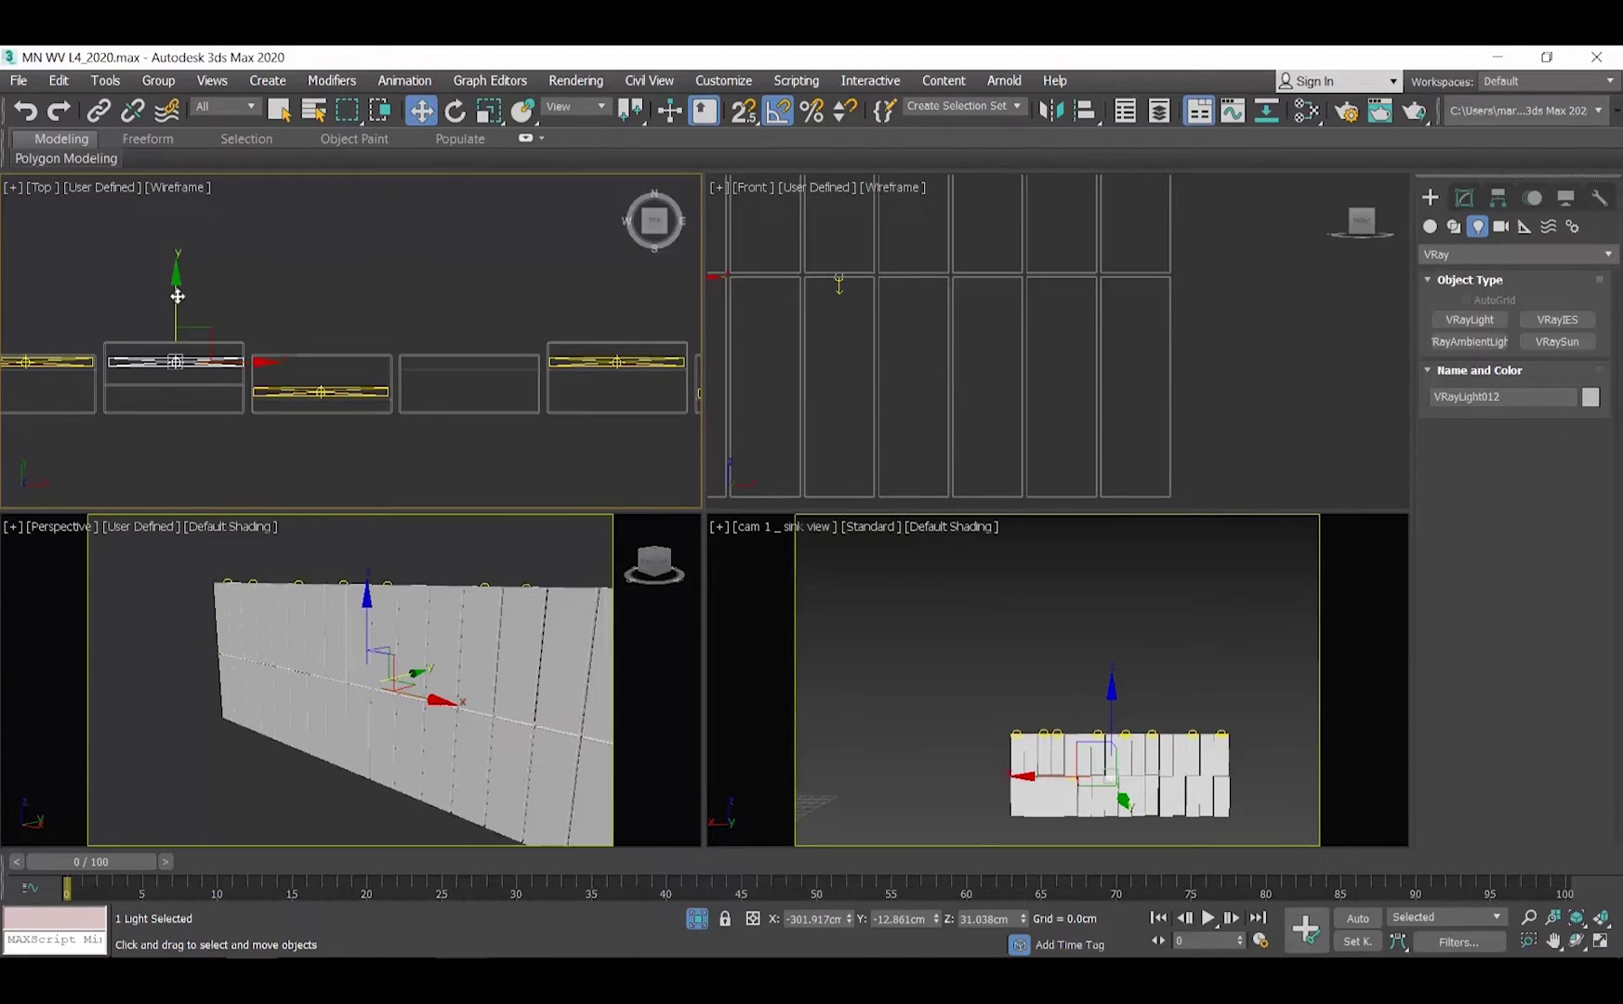
pyautogui.moveTo(172, 296); pyautogui.dragTo(159, 309)
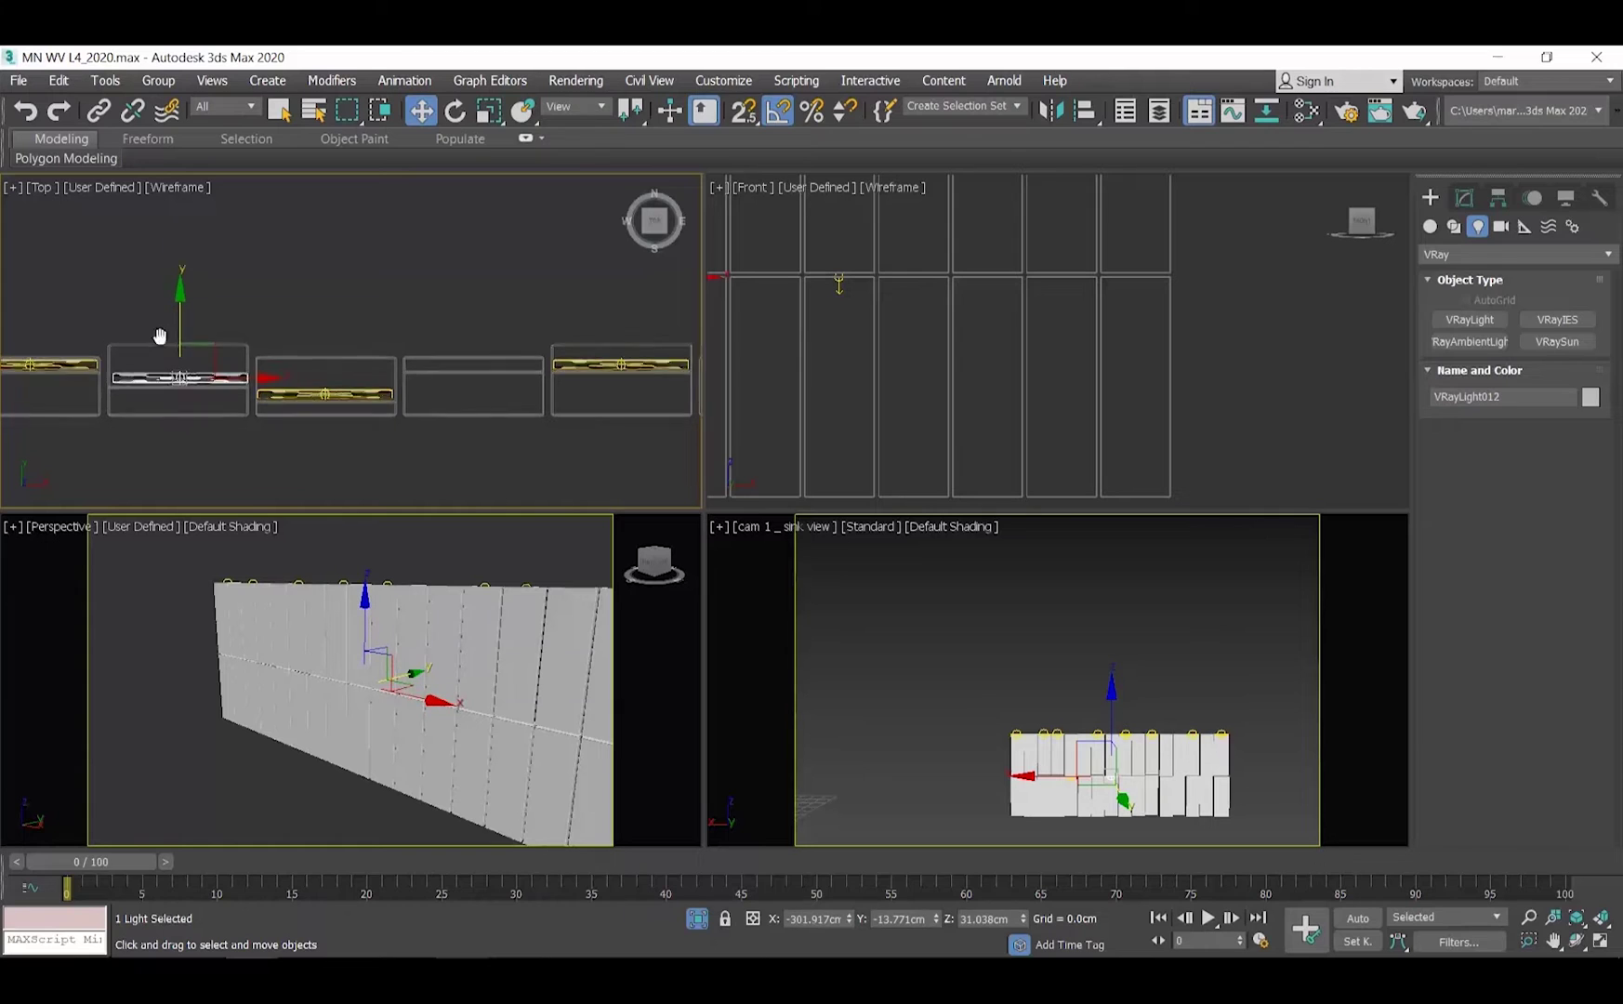
pyautogui.moveTo(159, 337); pyautogui.dragTo(359, 345, button='middle')
pyautogui.scroll(-3, 359, 345)
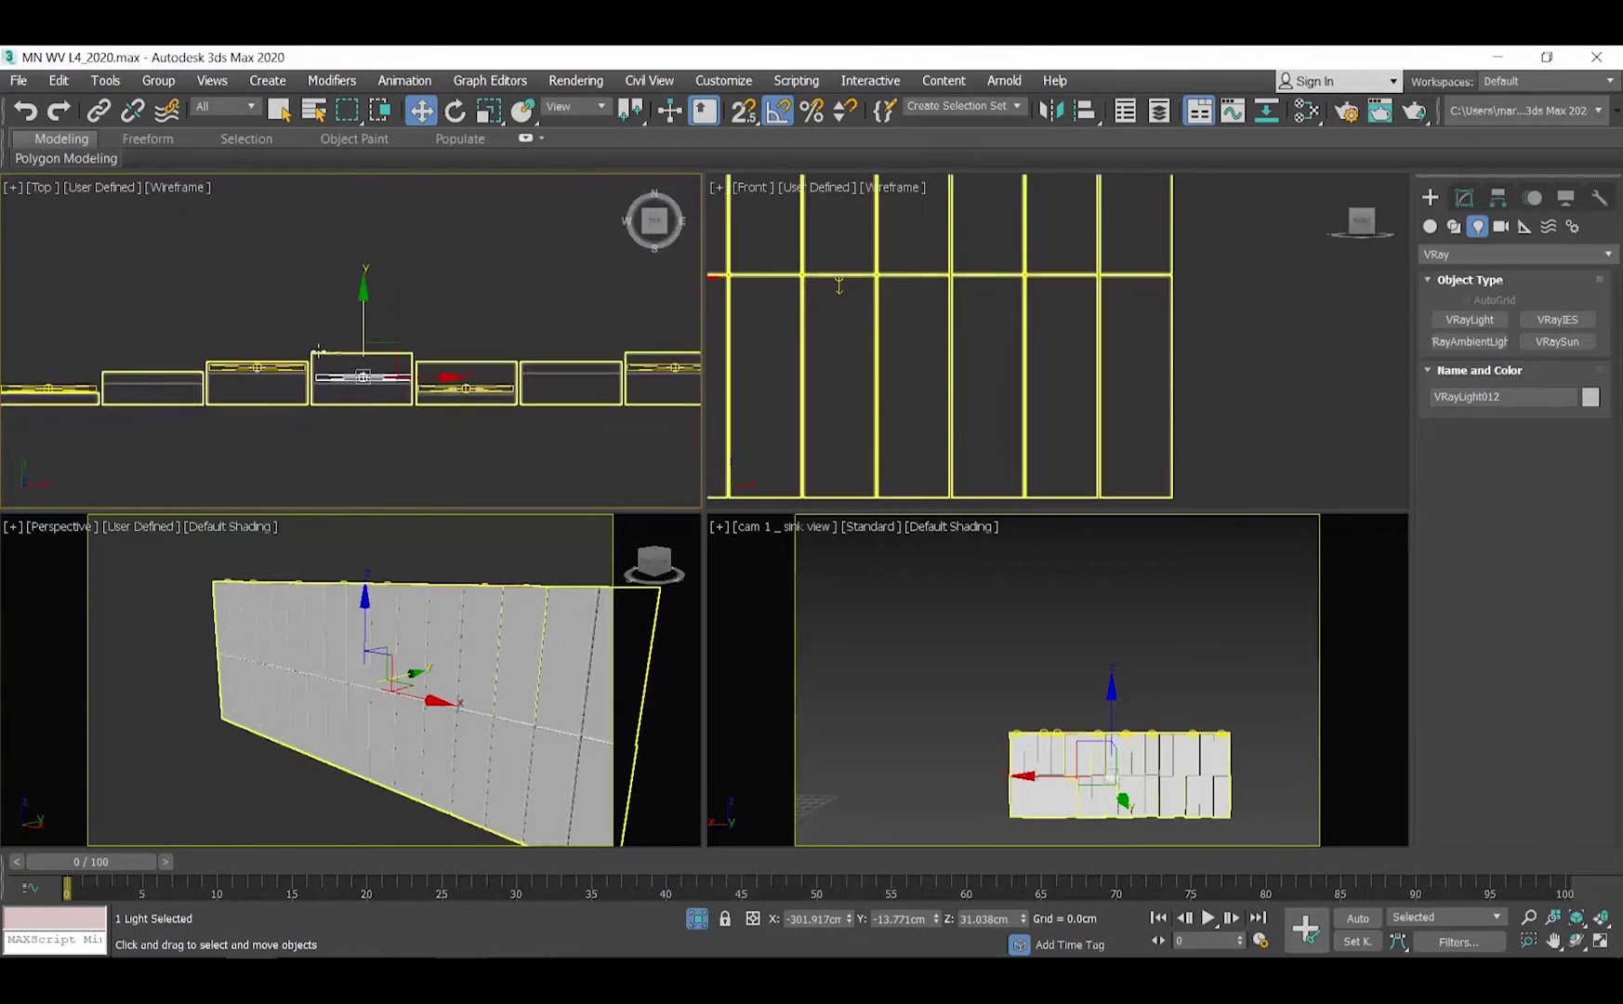
pyautogui.keyDown('shift'); pyautogui.moveTo(424, 379); pyautogui.dragTo(148, 389); pyautogui.keyUp('shift')
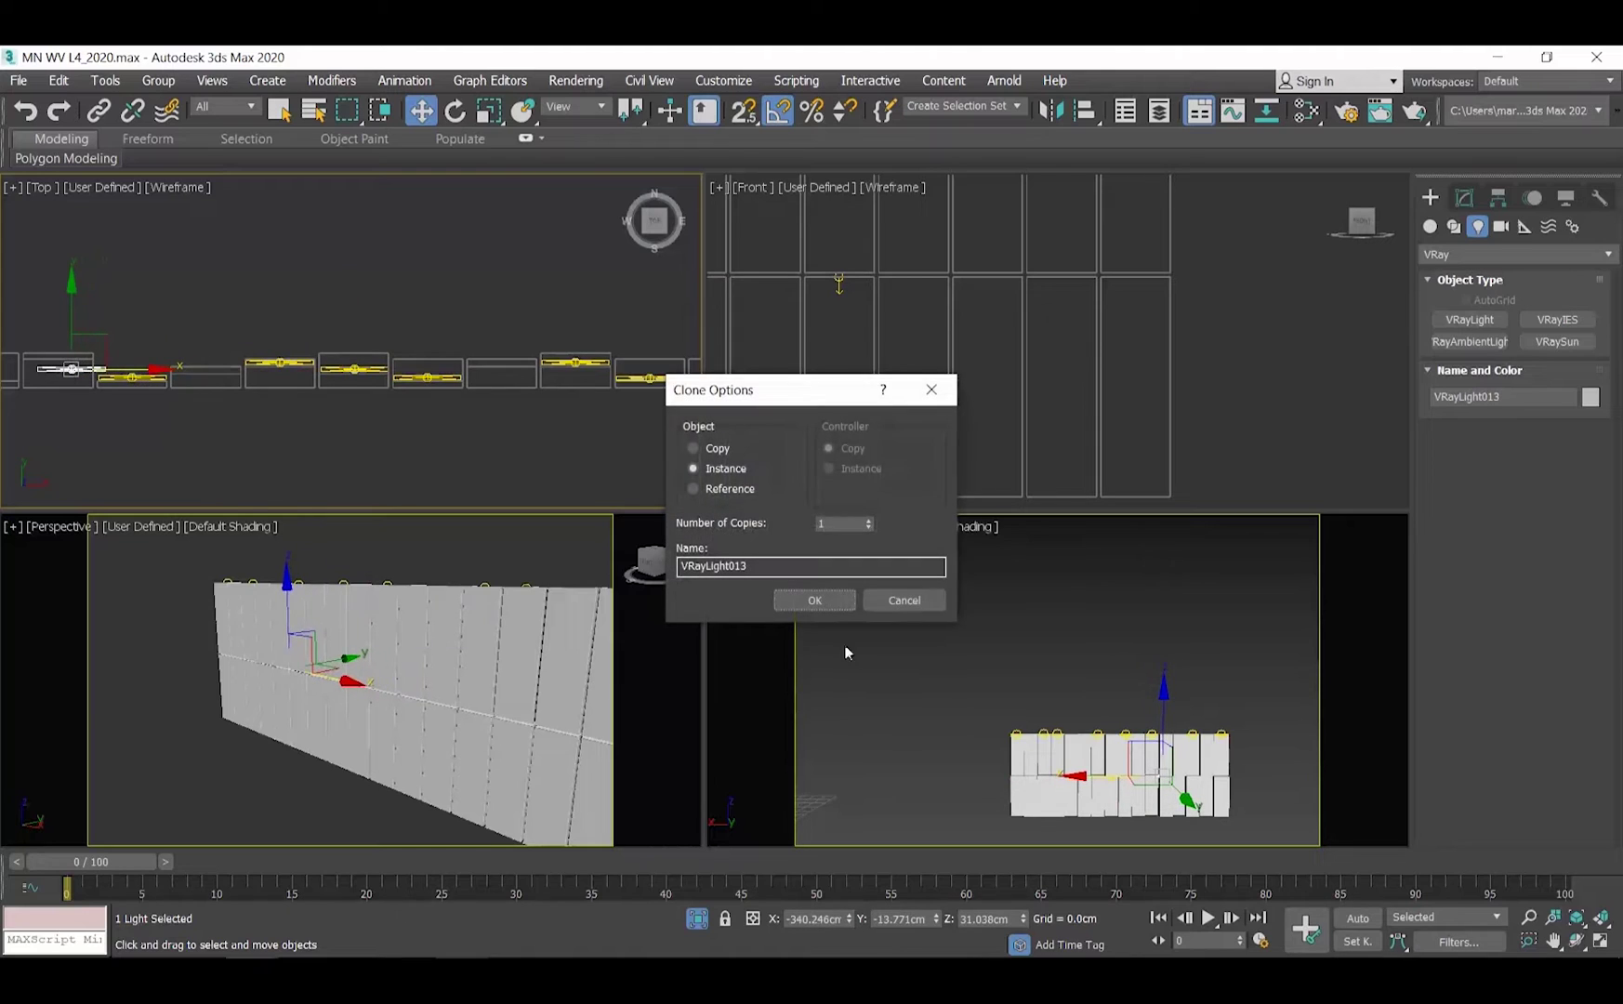
pyautogui.click(815, 600)
pyautogui.moveTo(310, 382); pyautogui.dragTo(482, 363, button='middle')
pyautogui.moveTo(482, 363); pyautogui.dragTo(404, 360)
pyautogui.scroll(8, 400, 366)
pyautogui.click(1006, 600)
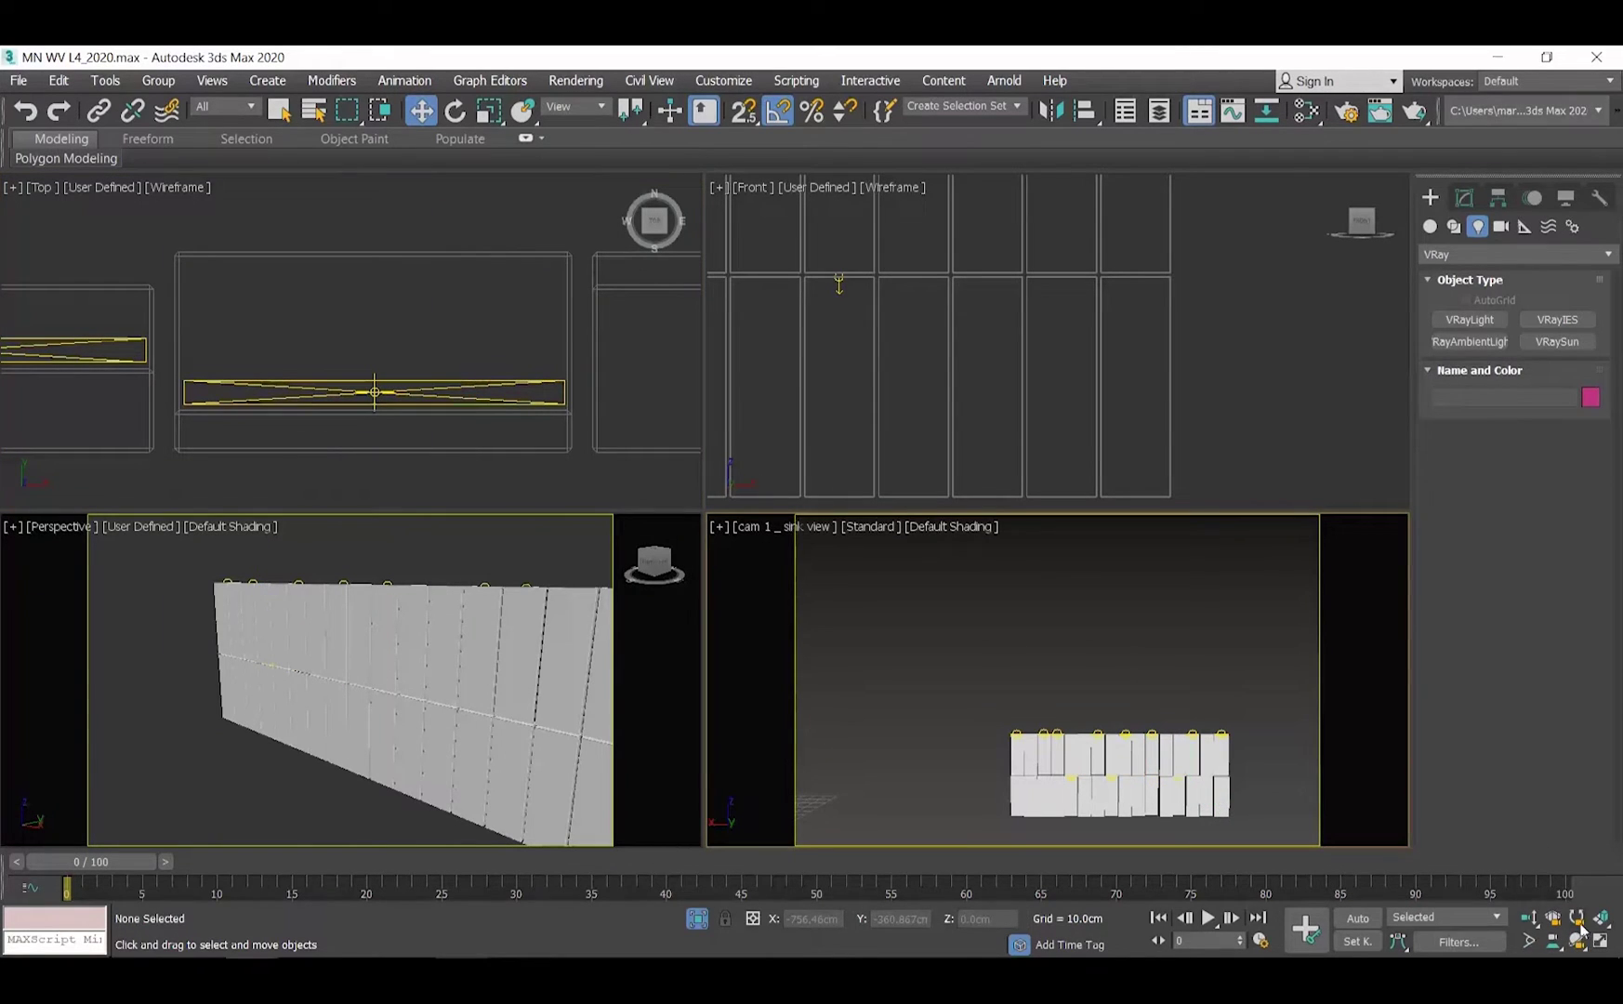
# - Switch strip light VRayLight013 to Temperature colour mode at 4000 for a warm tint
pyautogui.rightClick(1143, 640)
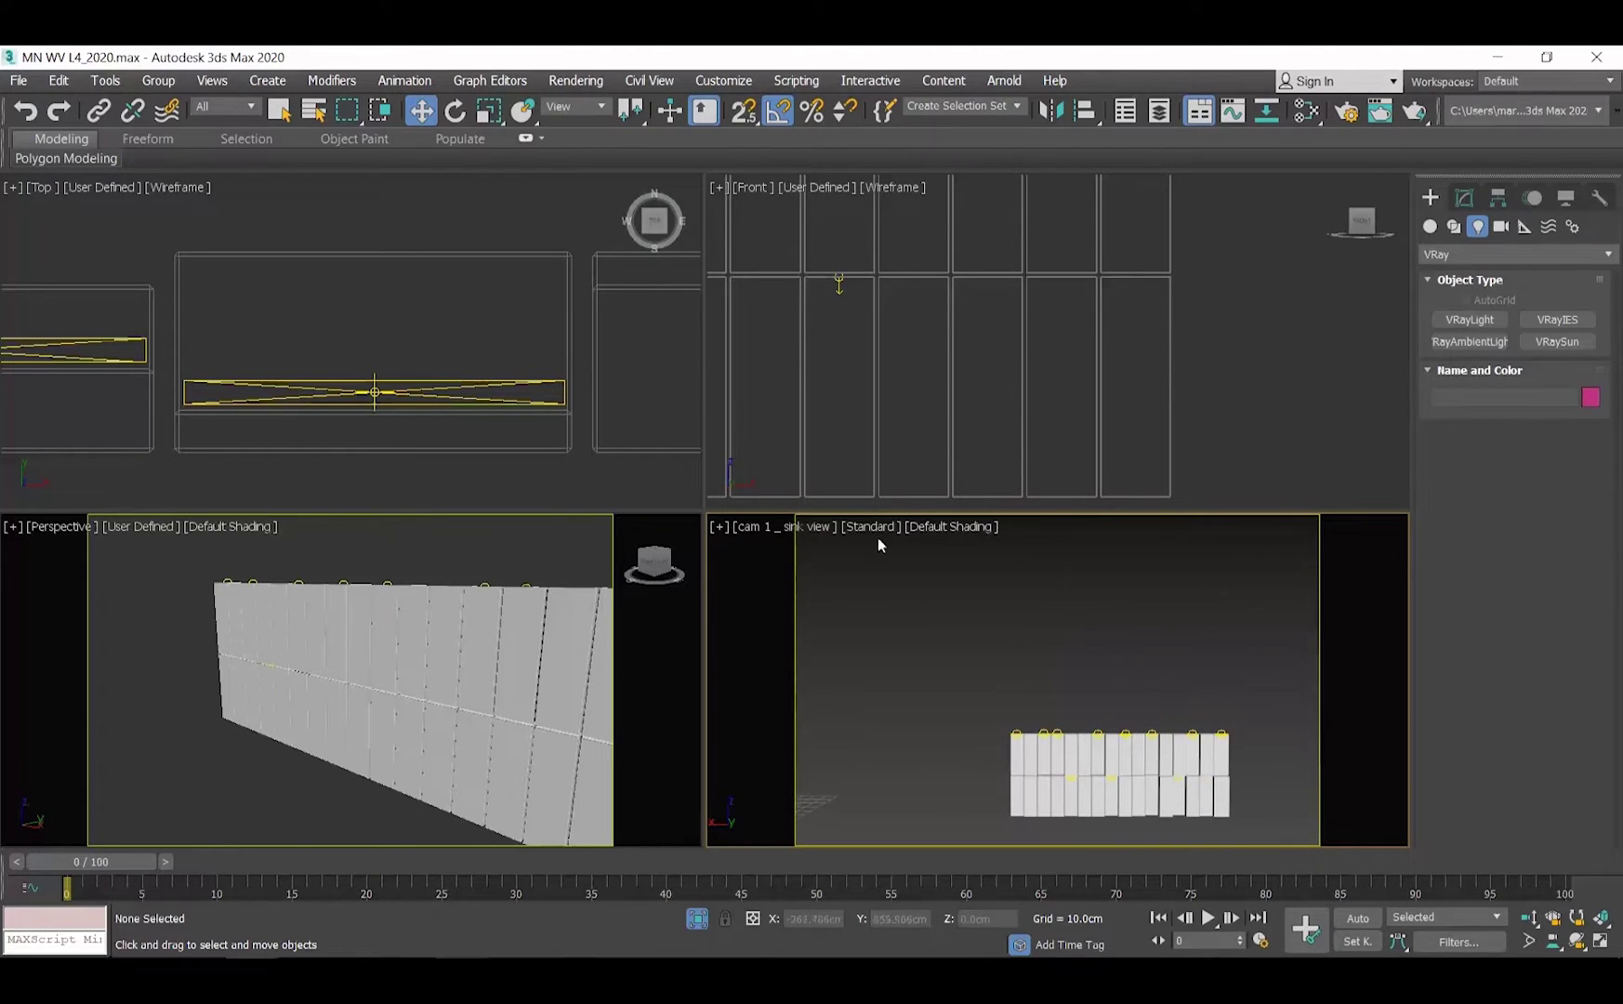
pyautogui.moveTo(484, 395); pyautogui.dragTo(562, 392)
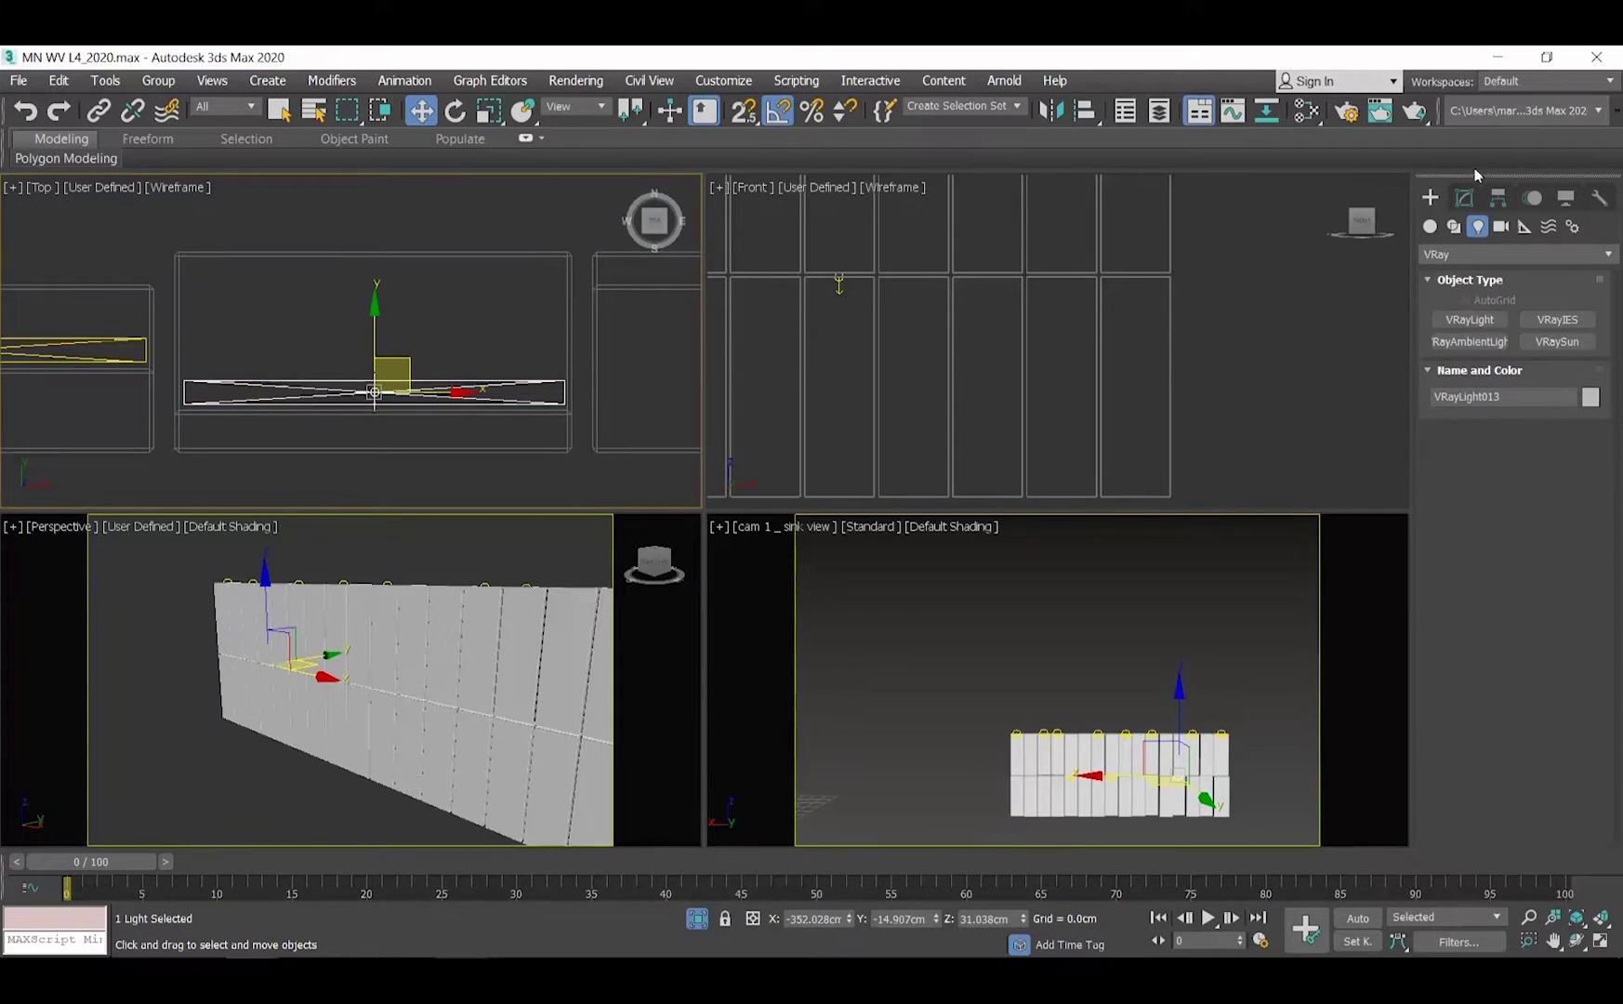
pyautogui.click(1465, 199)
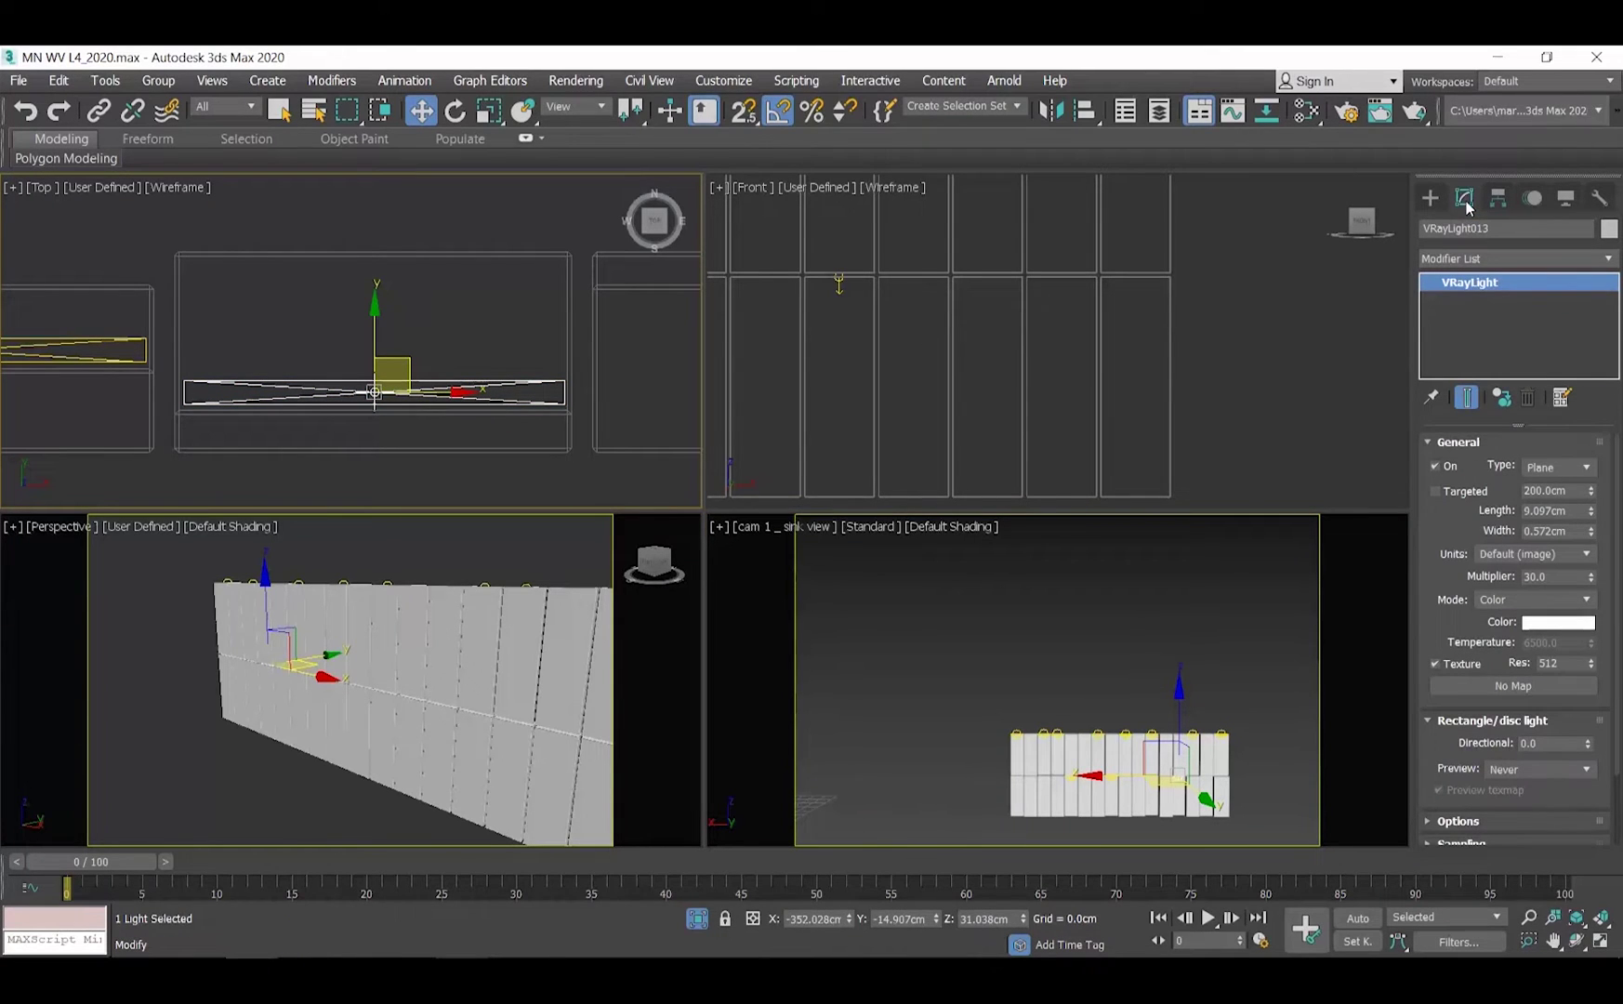
pyautogui.click(1546, 604)
pyautogui.click(1535, 632)
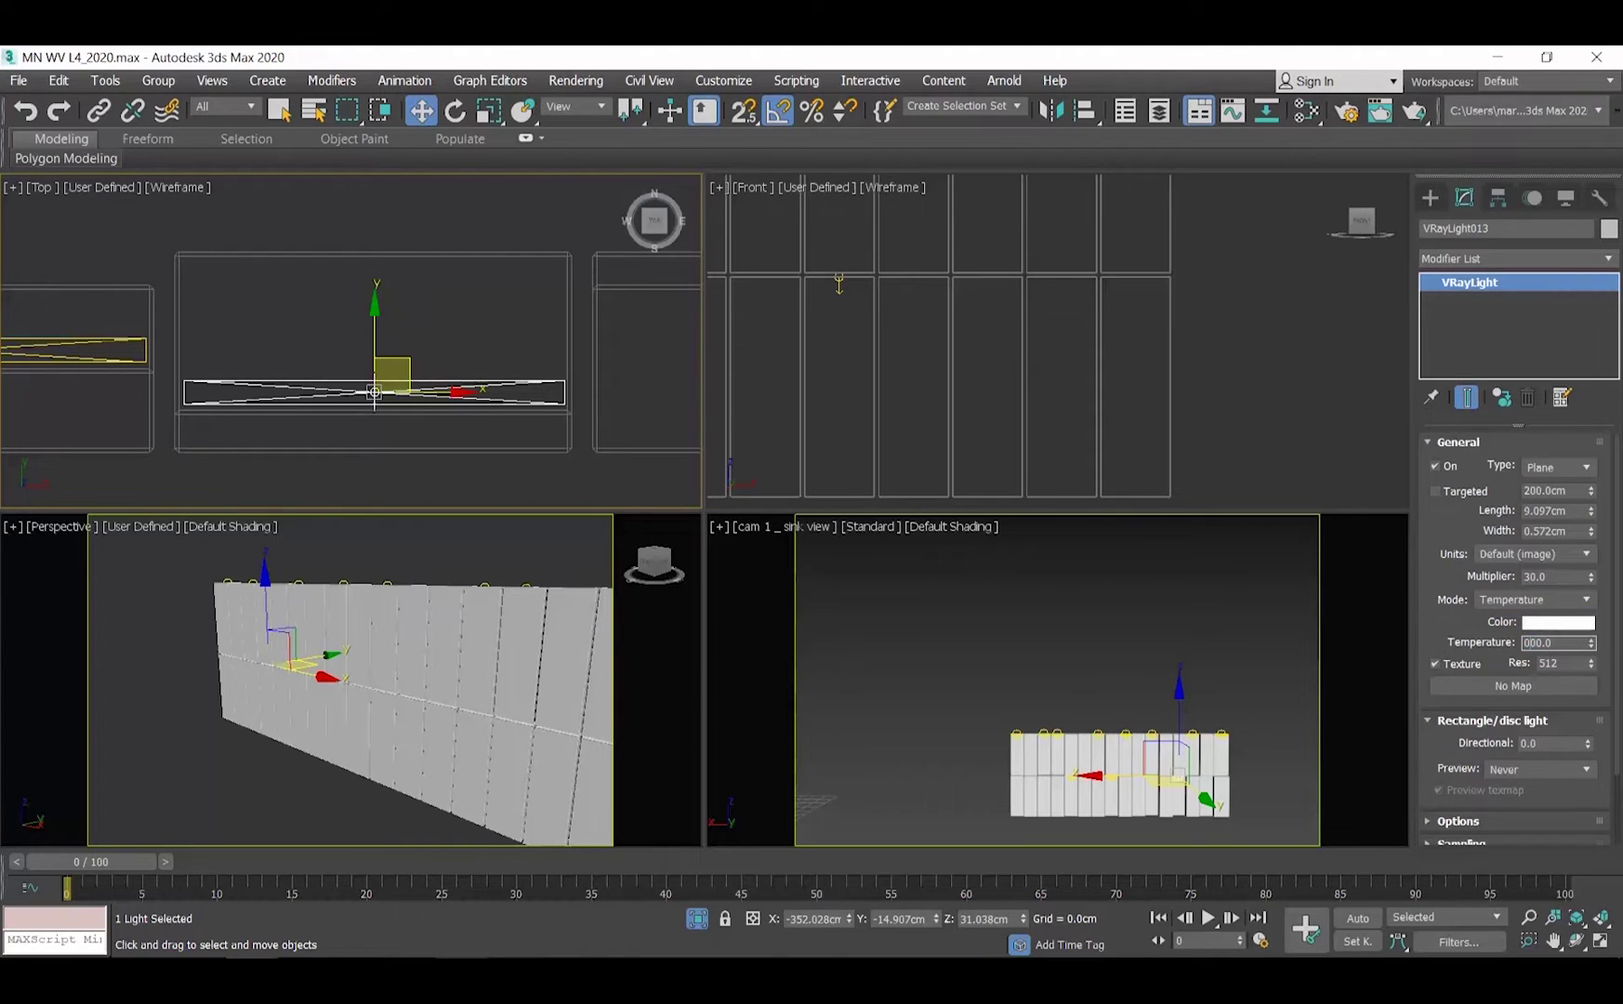
pyautogui.press('Return')
# - Unhide all the bathroom objects and run a V-Ray test render
pyautogui.rightClick(1069, 584)
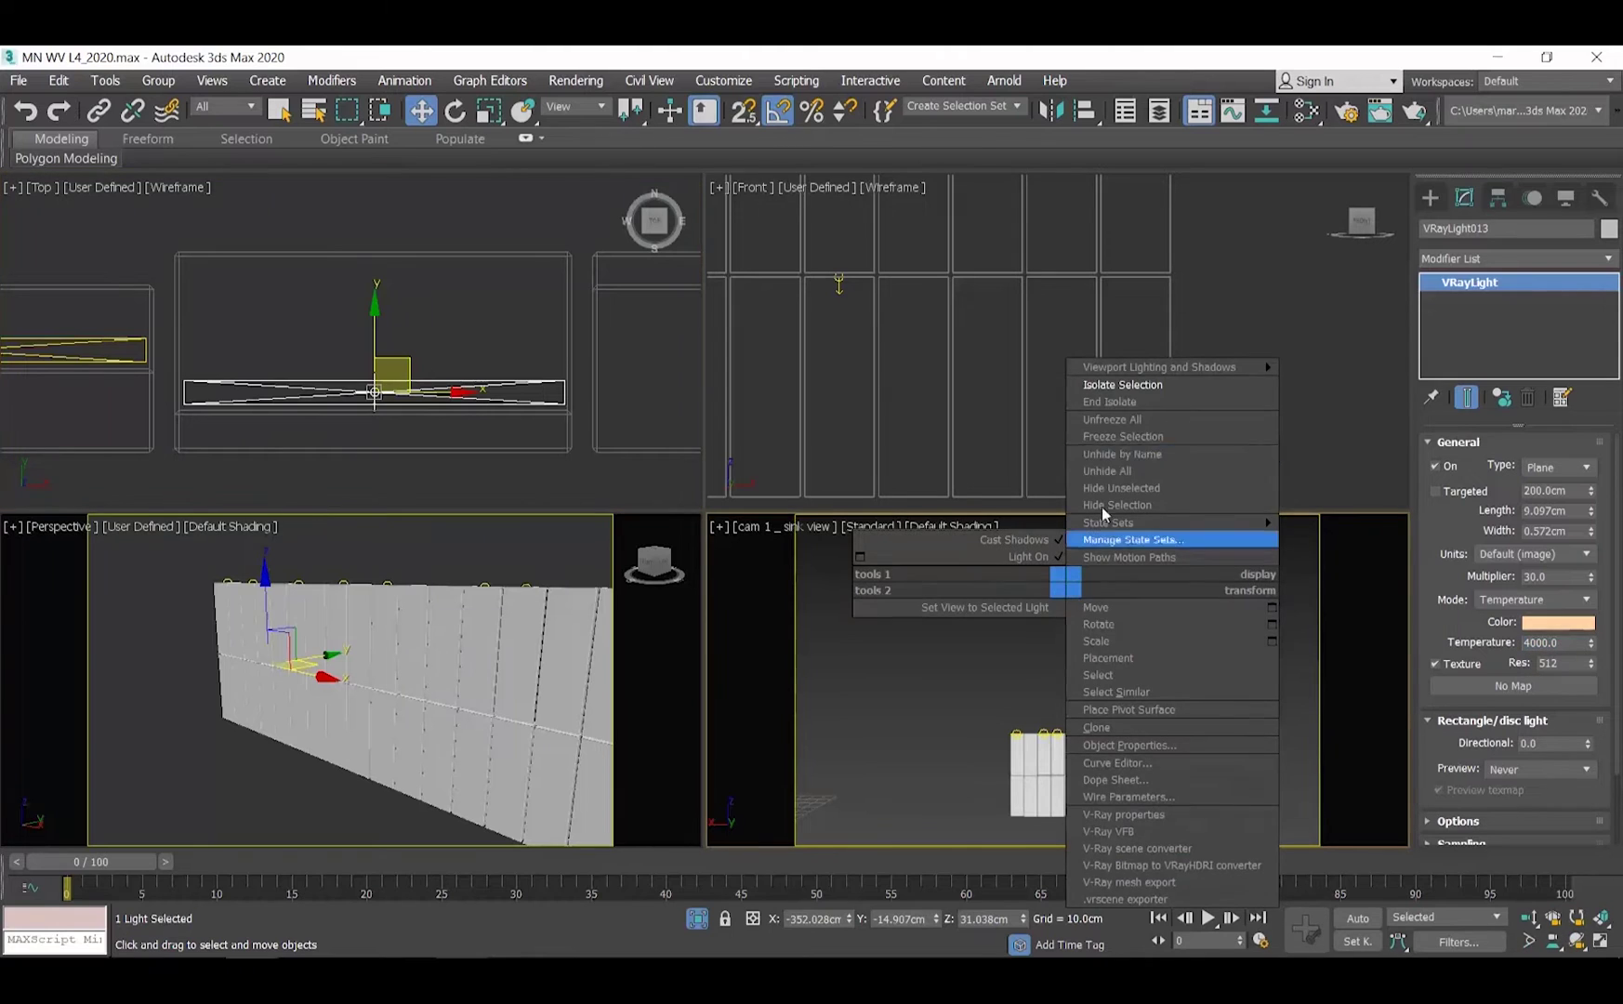
pyautogui.click(1118, 401)
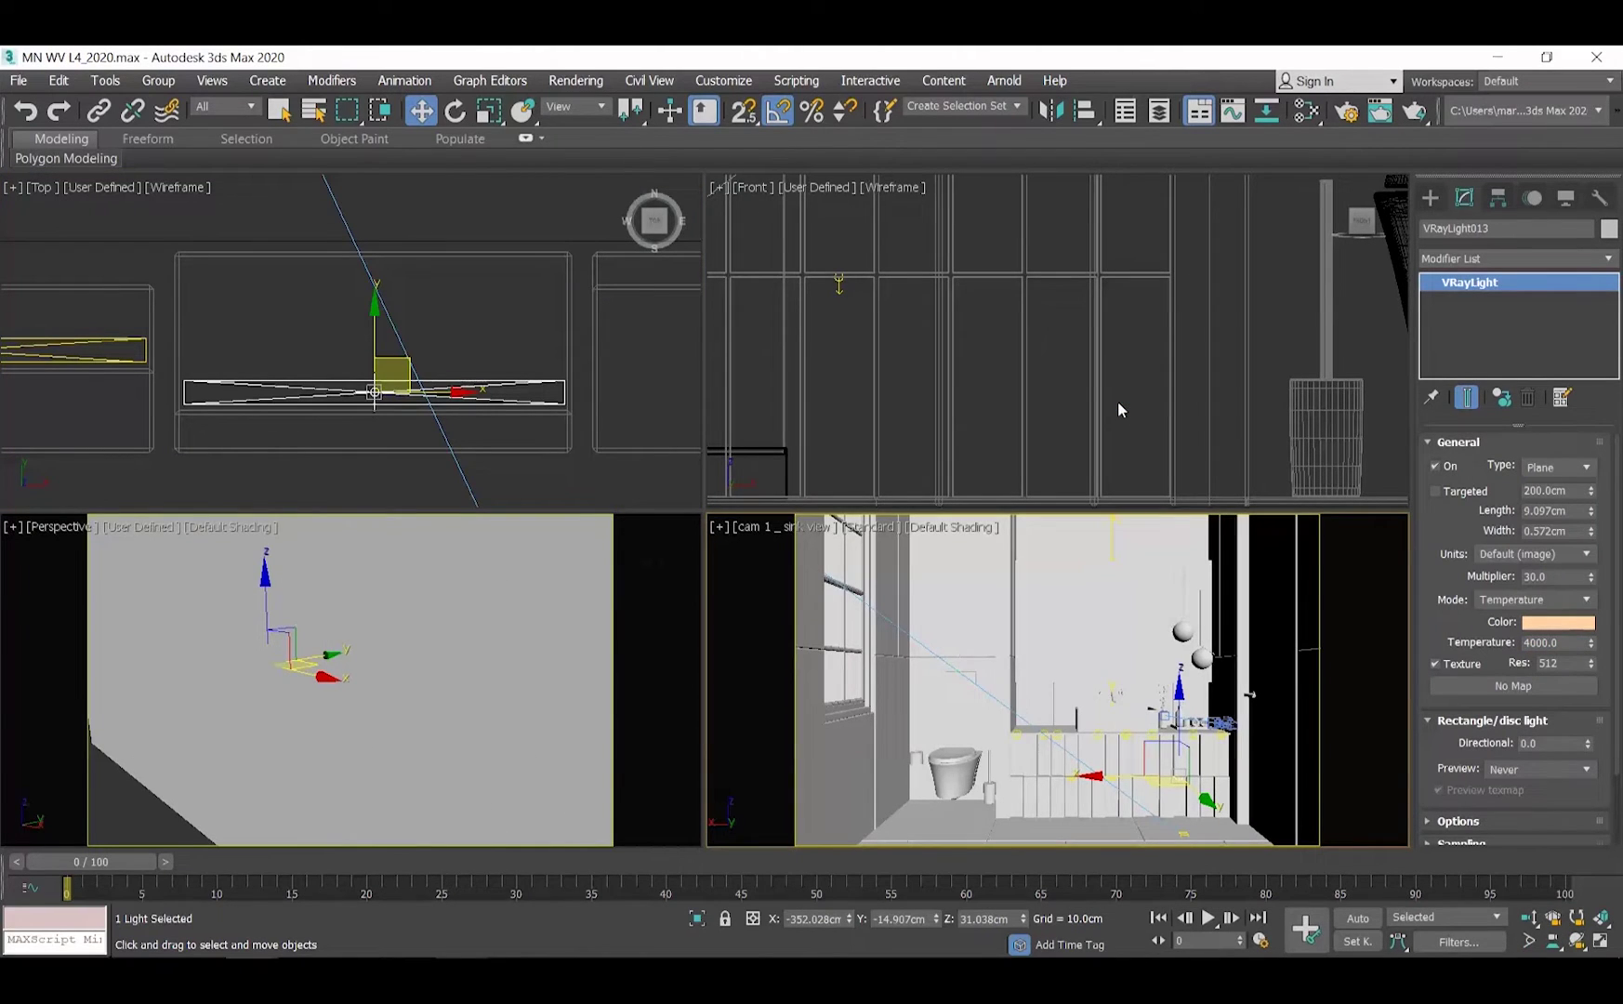
pyautogui.click(577, 81)
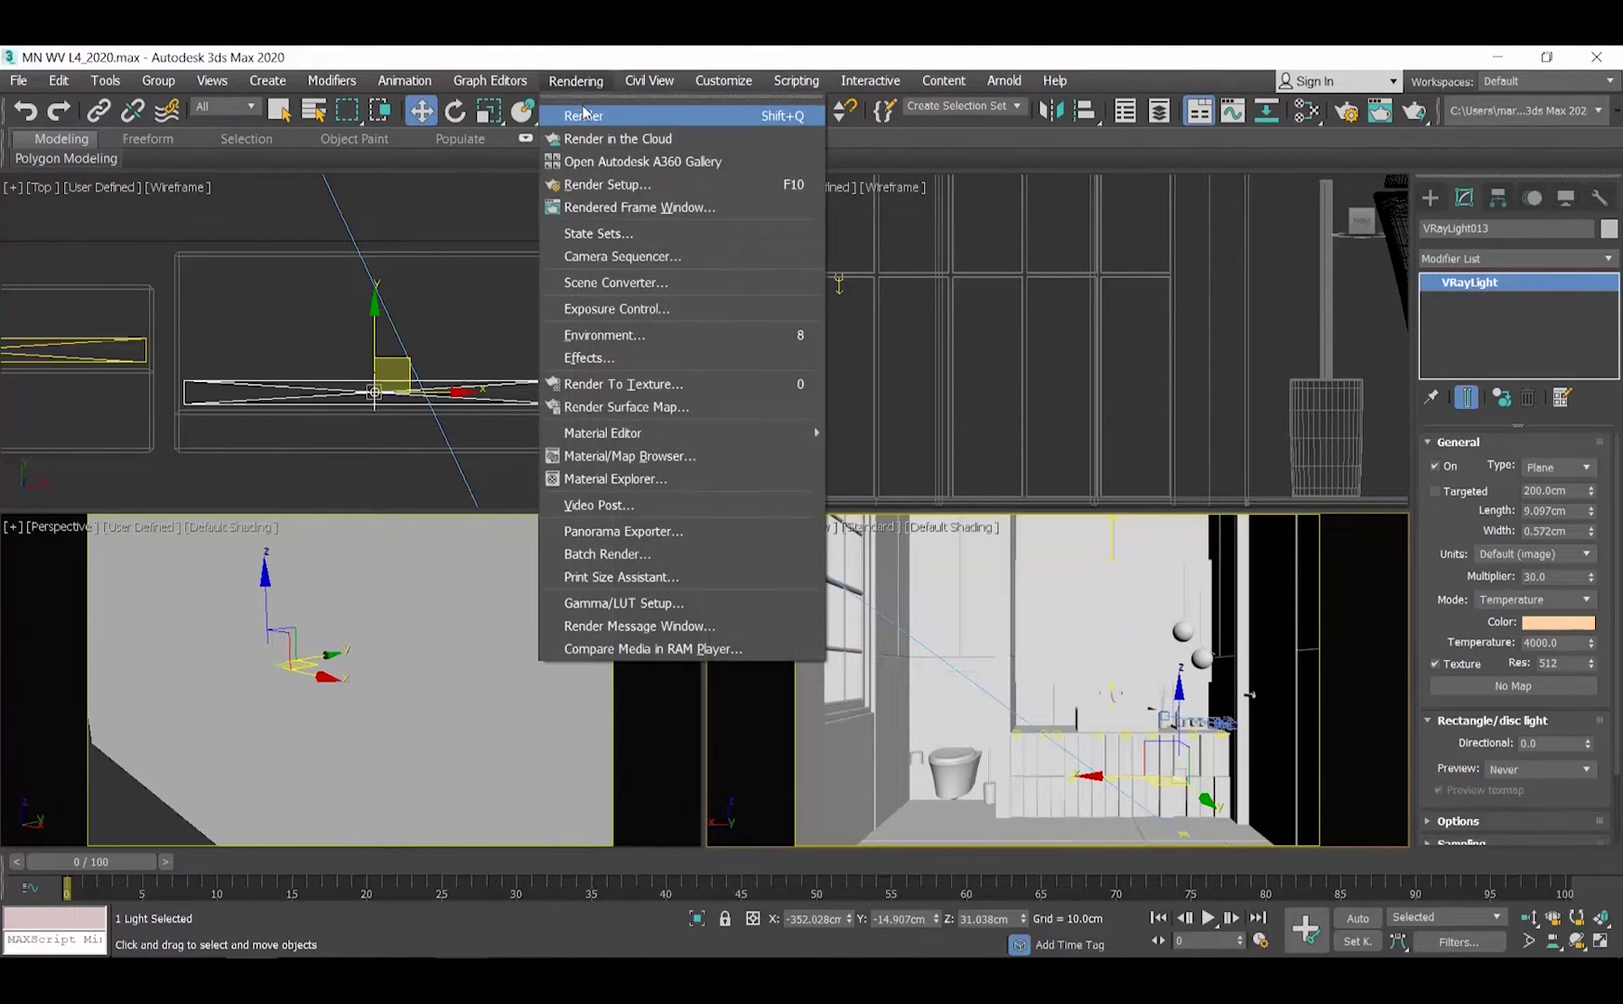
pyautogui.click(582, 109)
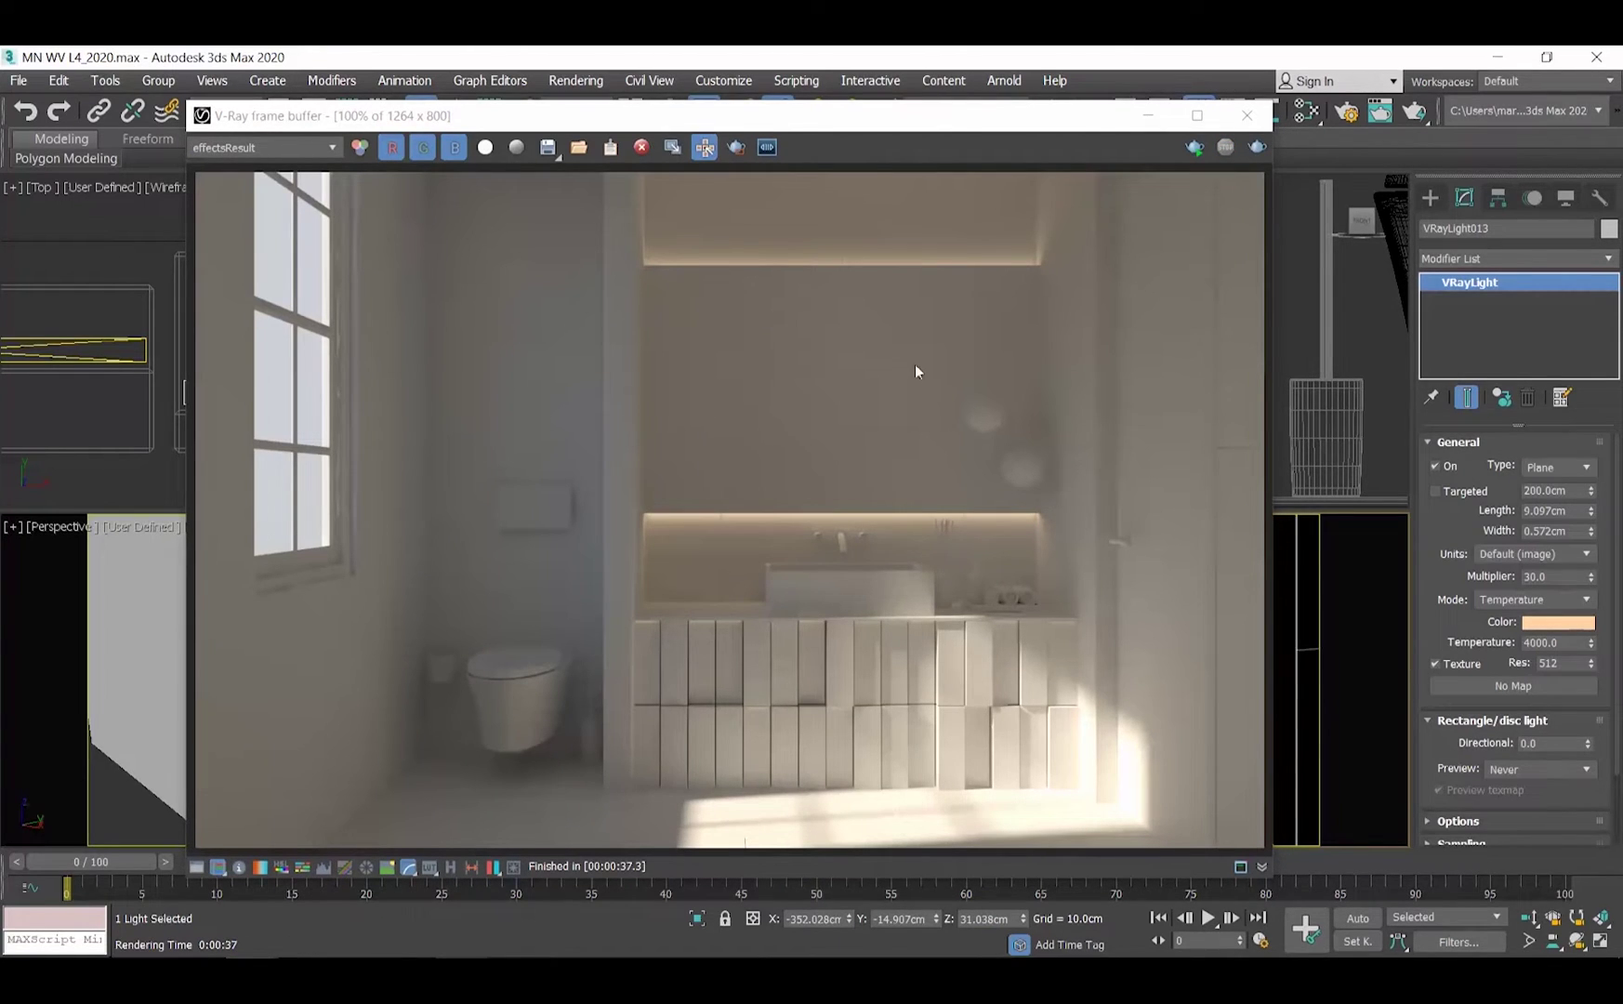
# - Raise the strip lights' multiplier to 100 and re-render
pyautogui.click(1560, 577)
pyautogui.click(576, 80)
pyautogui.click(588, 115)
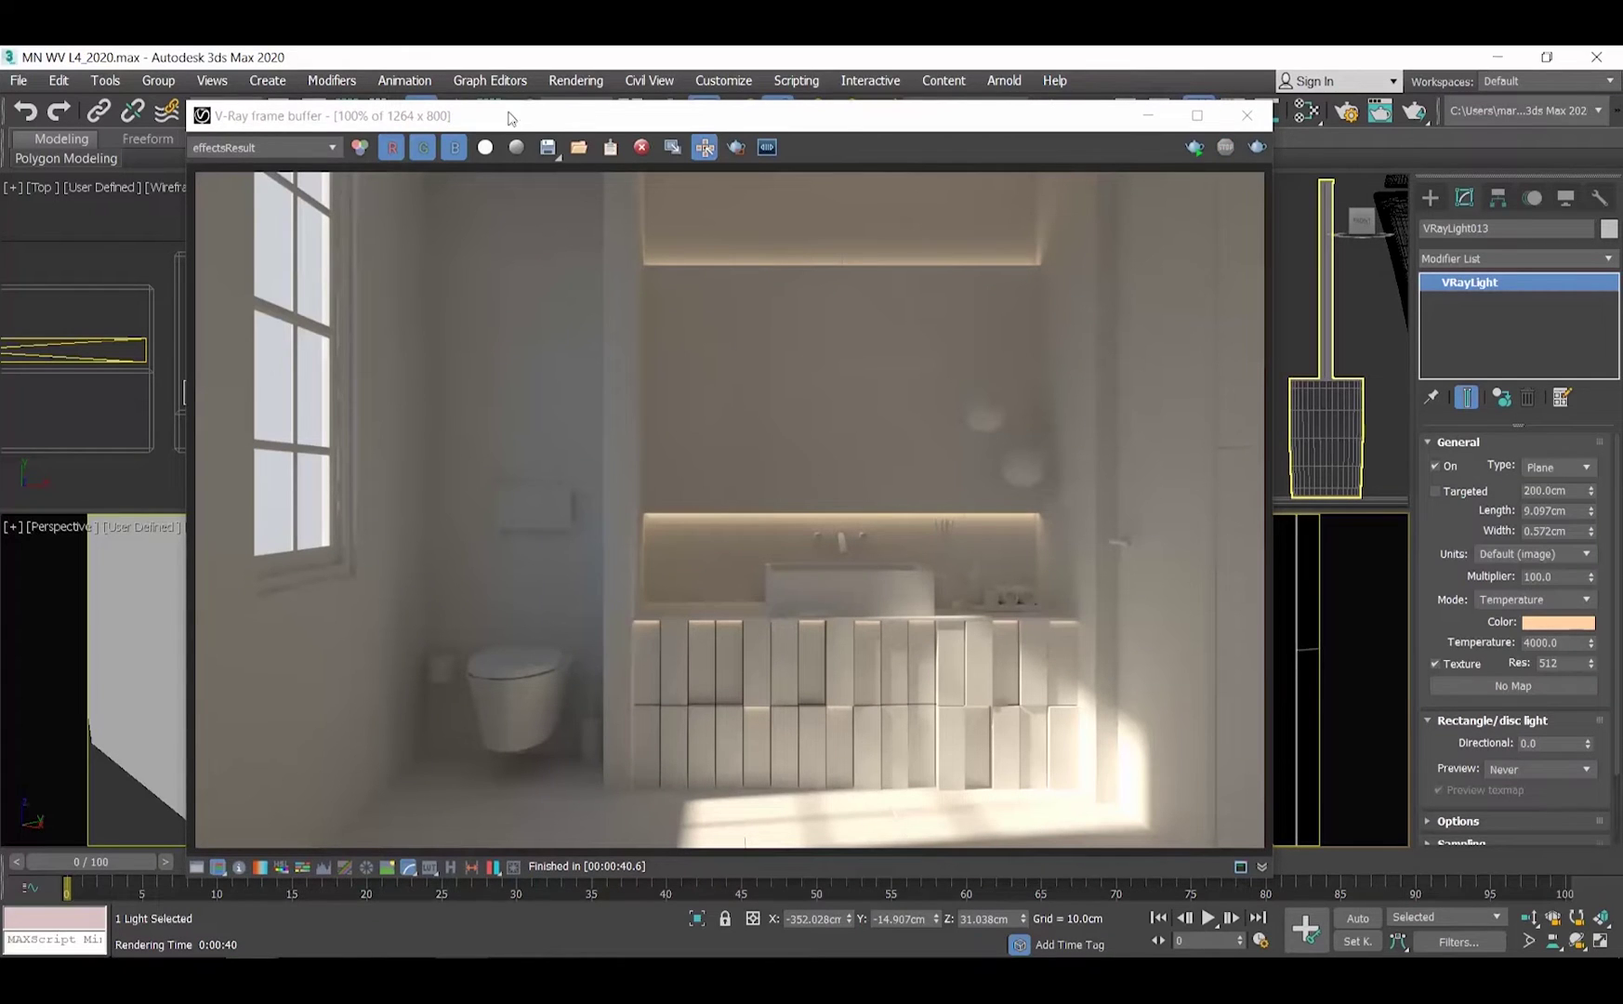
# - Raise the multiplier to 300, re-render, and close the frame buffer
pyautogui.doubleClick(1534, 577)
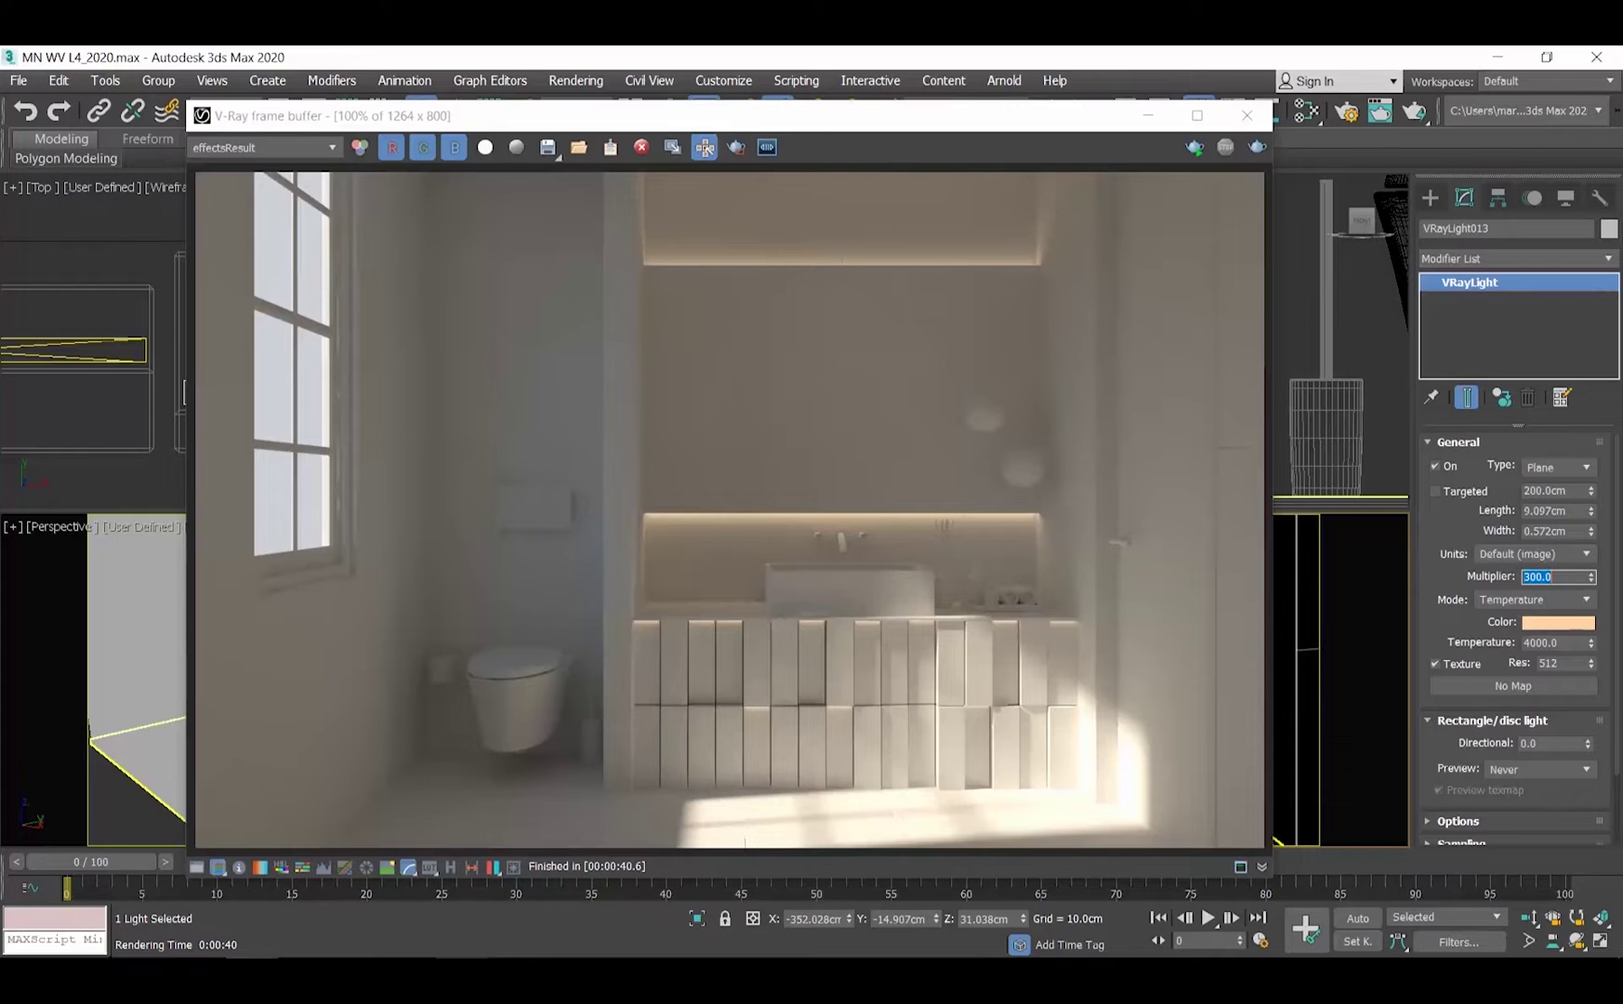
pyautogui.click(576, 79)
pyautogui.click(589, 119)
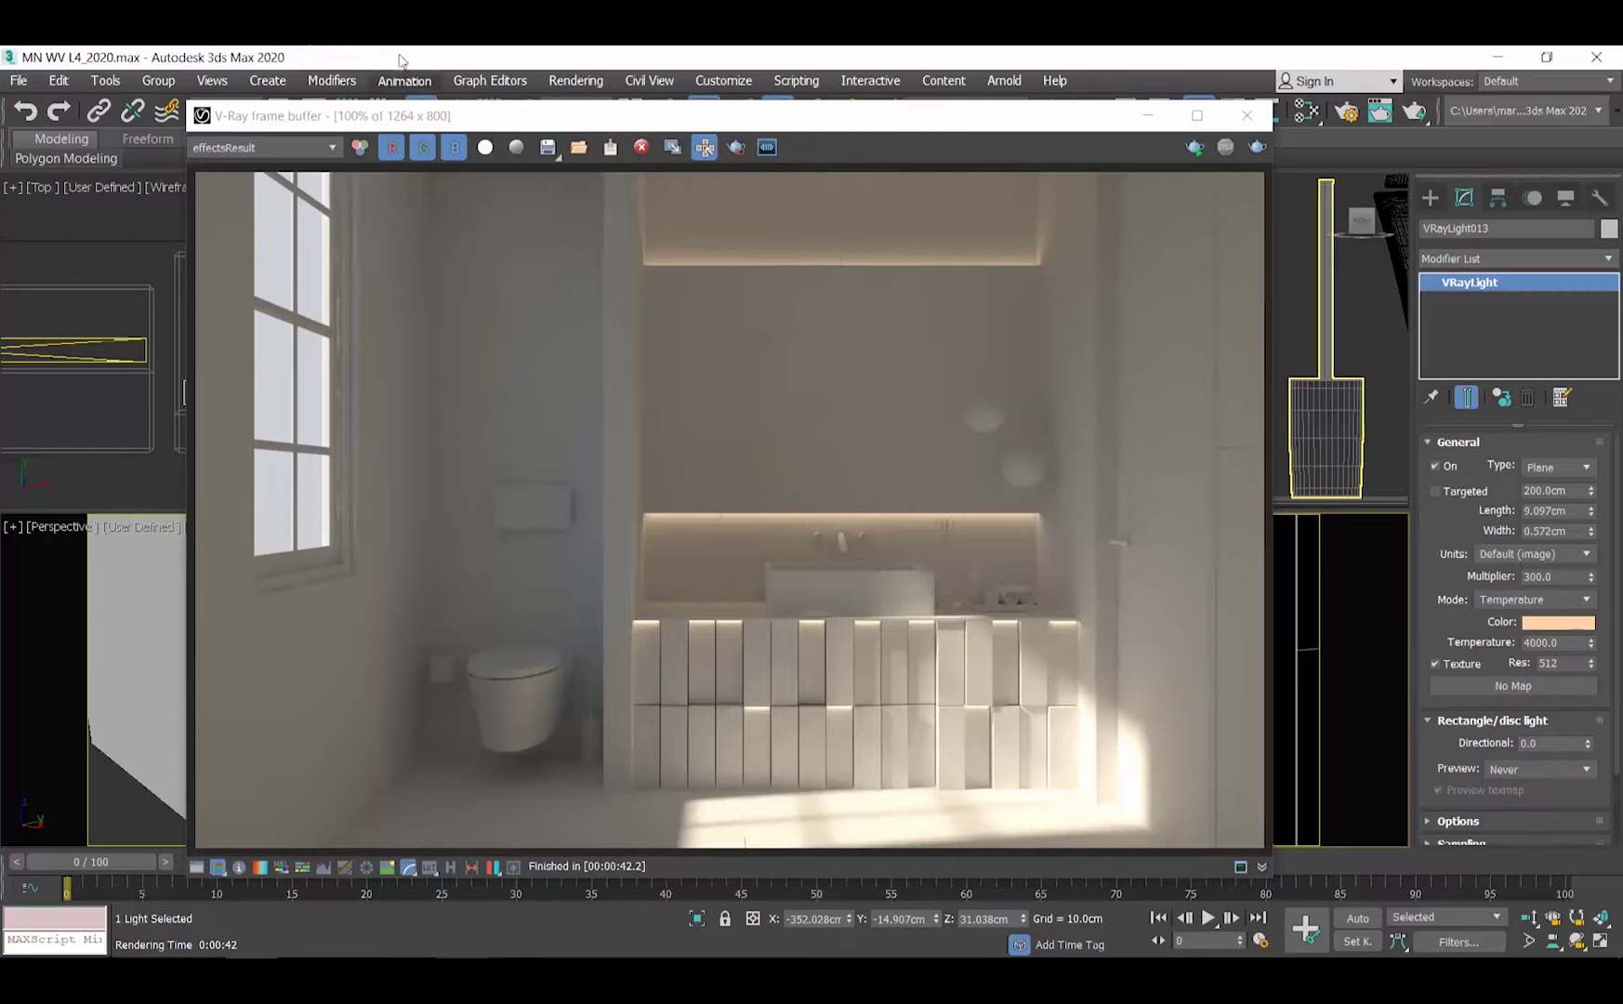
pyautogui.click(1247, 115)
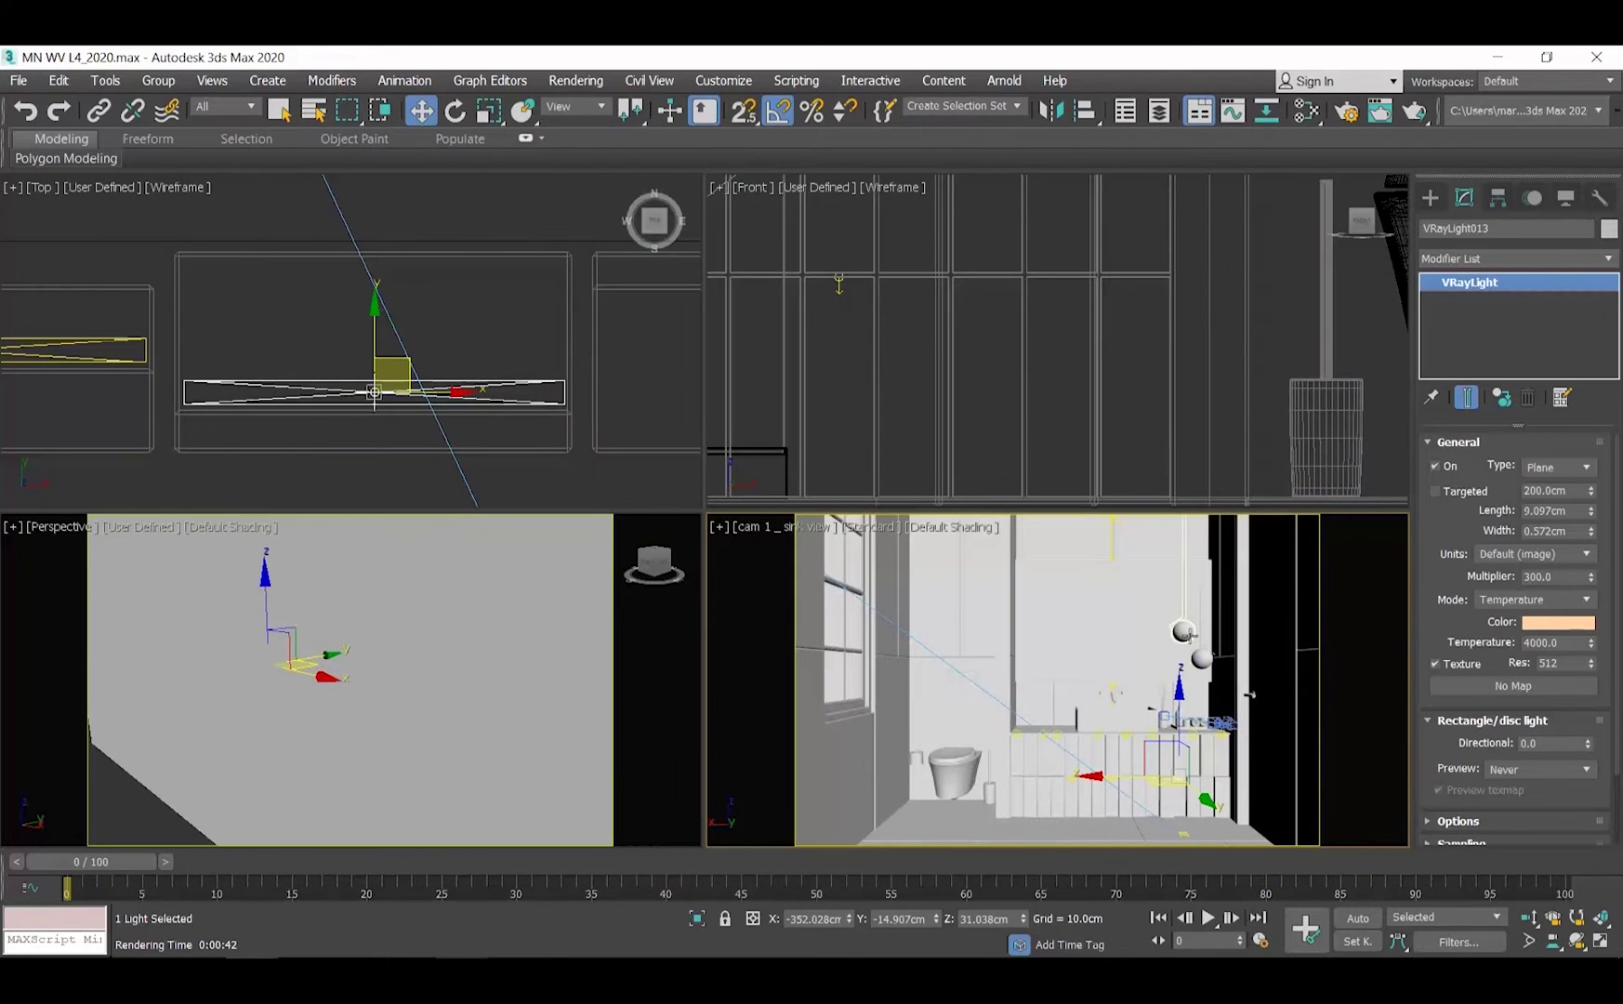
# - Isolate the two globe pendant lamps and frame them in all views
pyautogui.click(1182, 632)
pyautogui.rightClick(1183, 633)
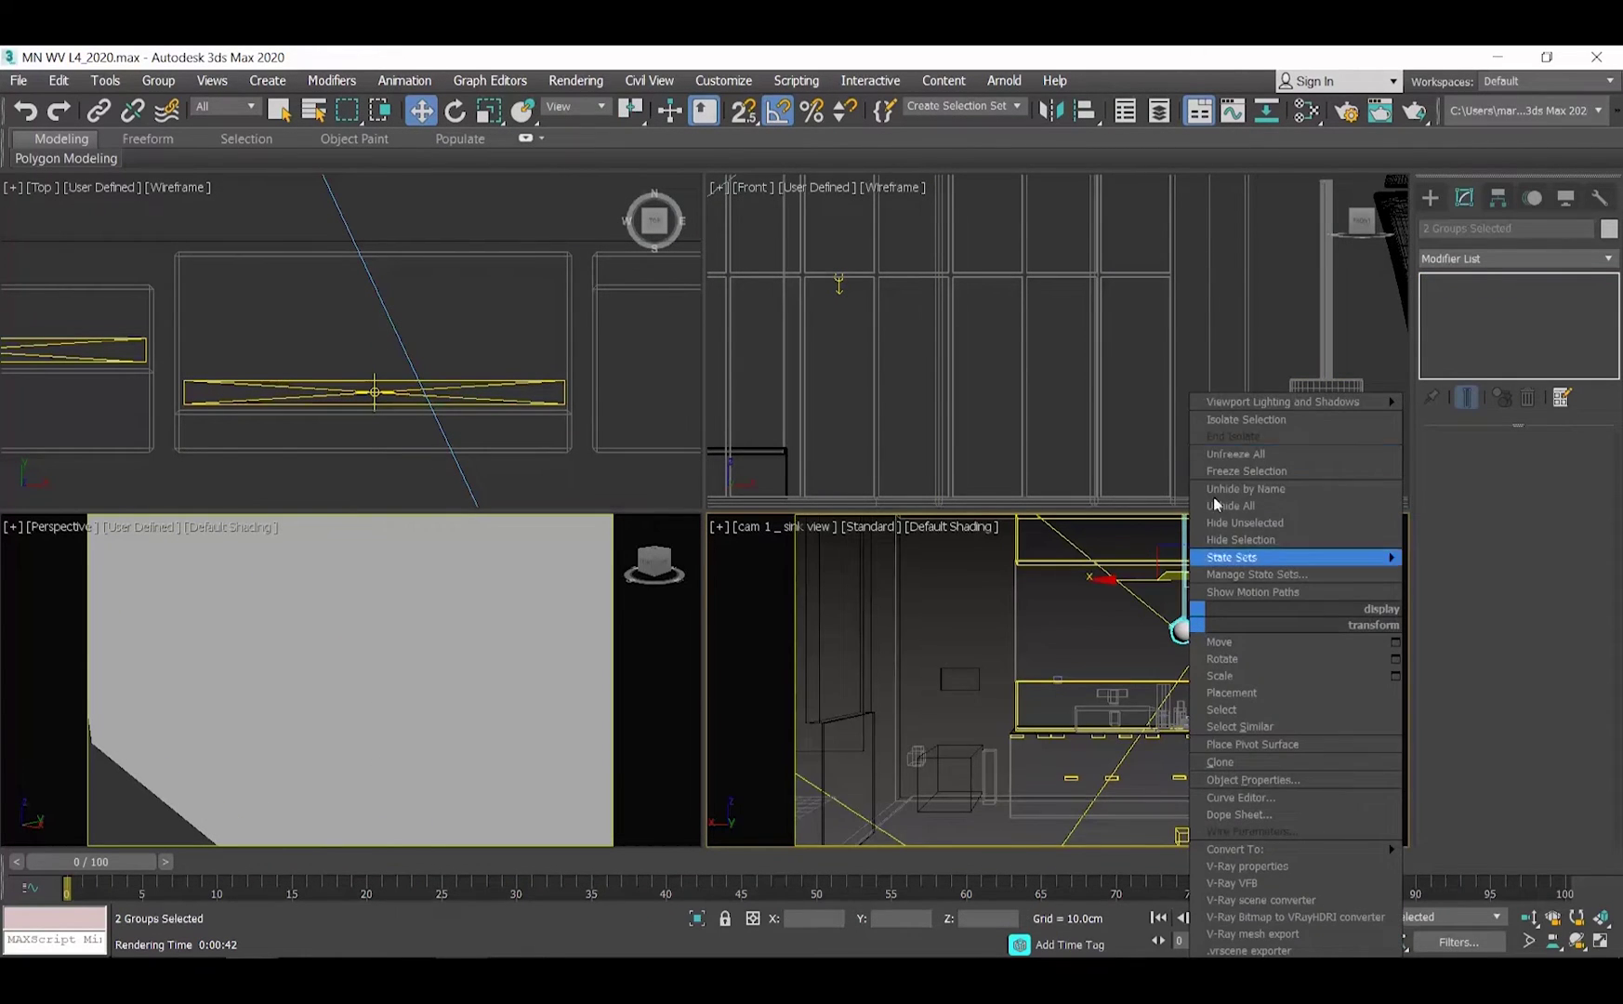
pyautogui.click(1242, 421)
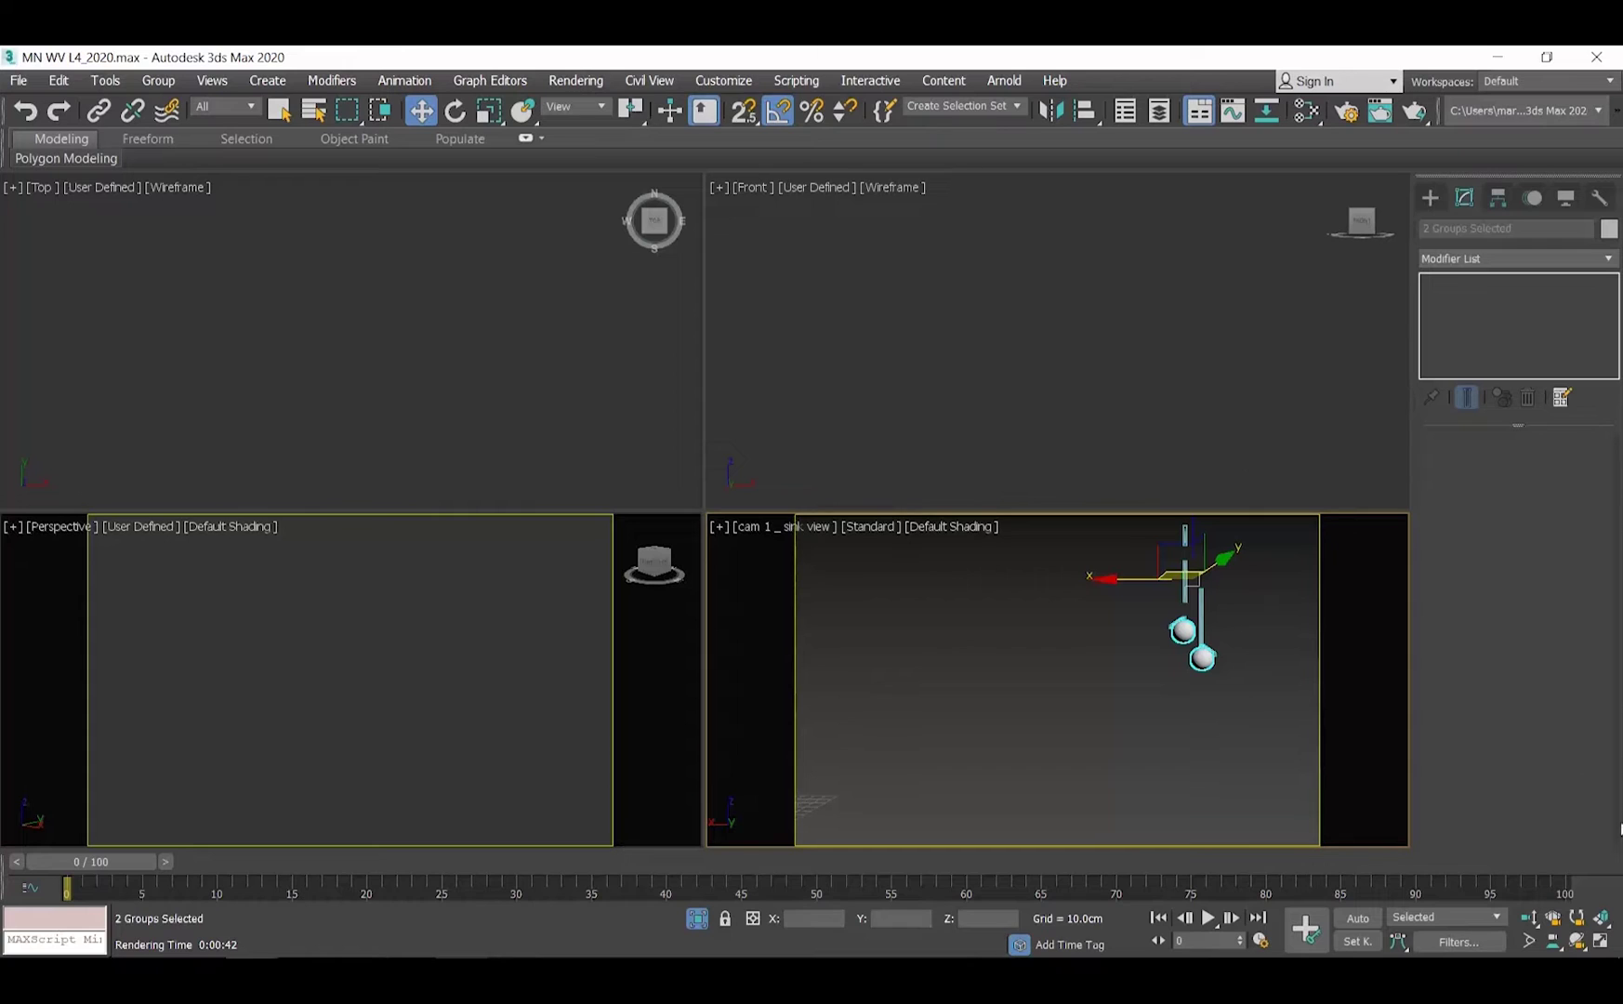
pyautogui.click(1601, 918)
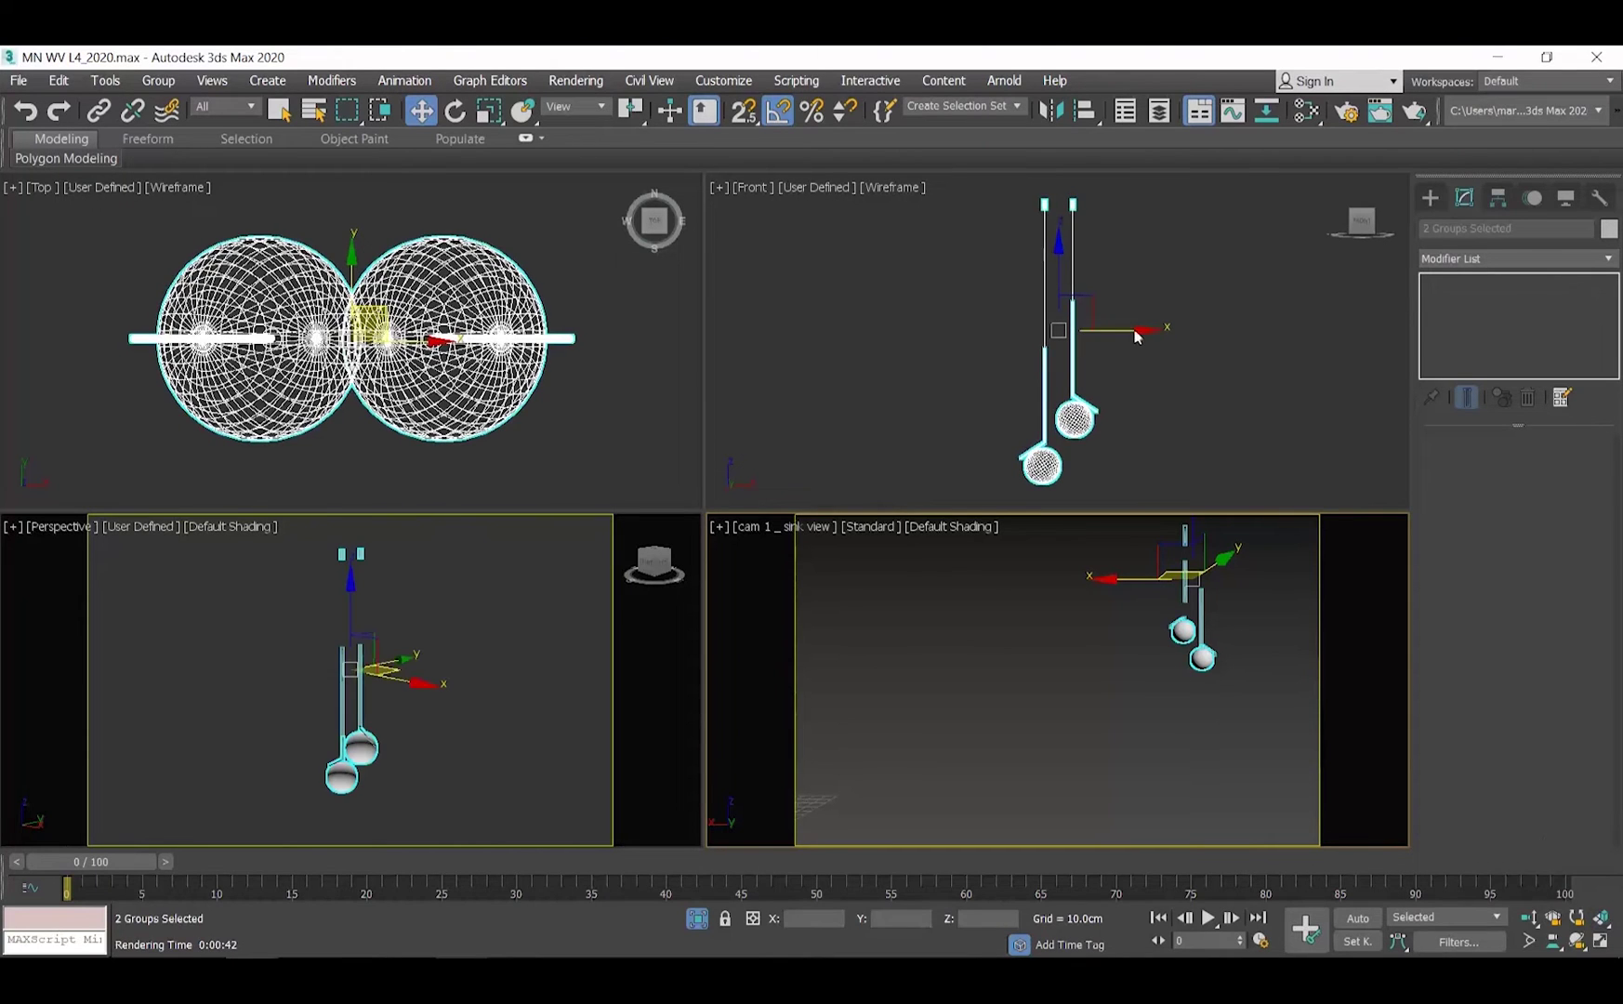
pyautogui.click(1229, 366)
# - Start a new VRayLight with Sphere type, ready to place in the Top view
pyautogui.click(1430, 197)
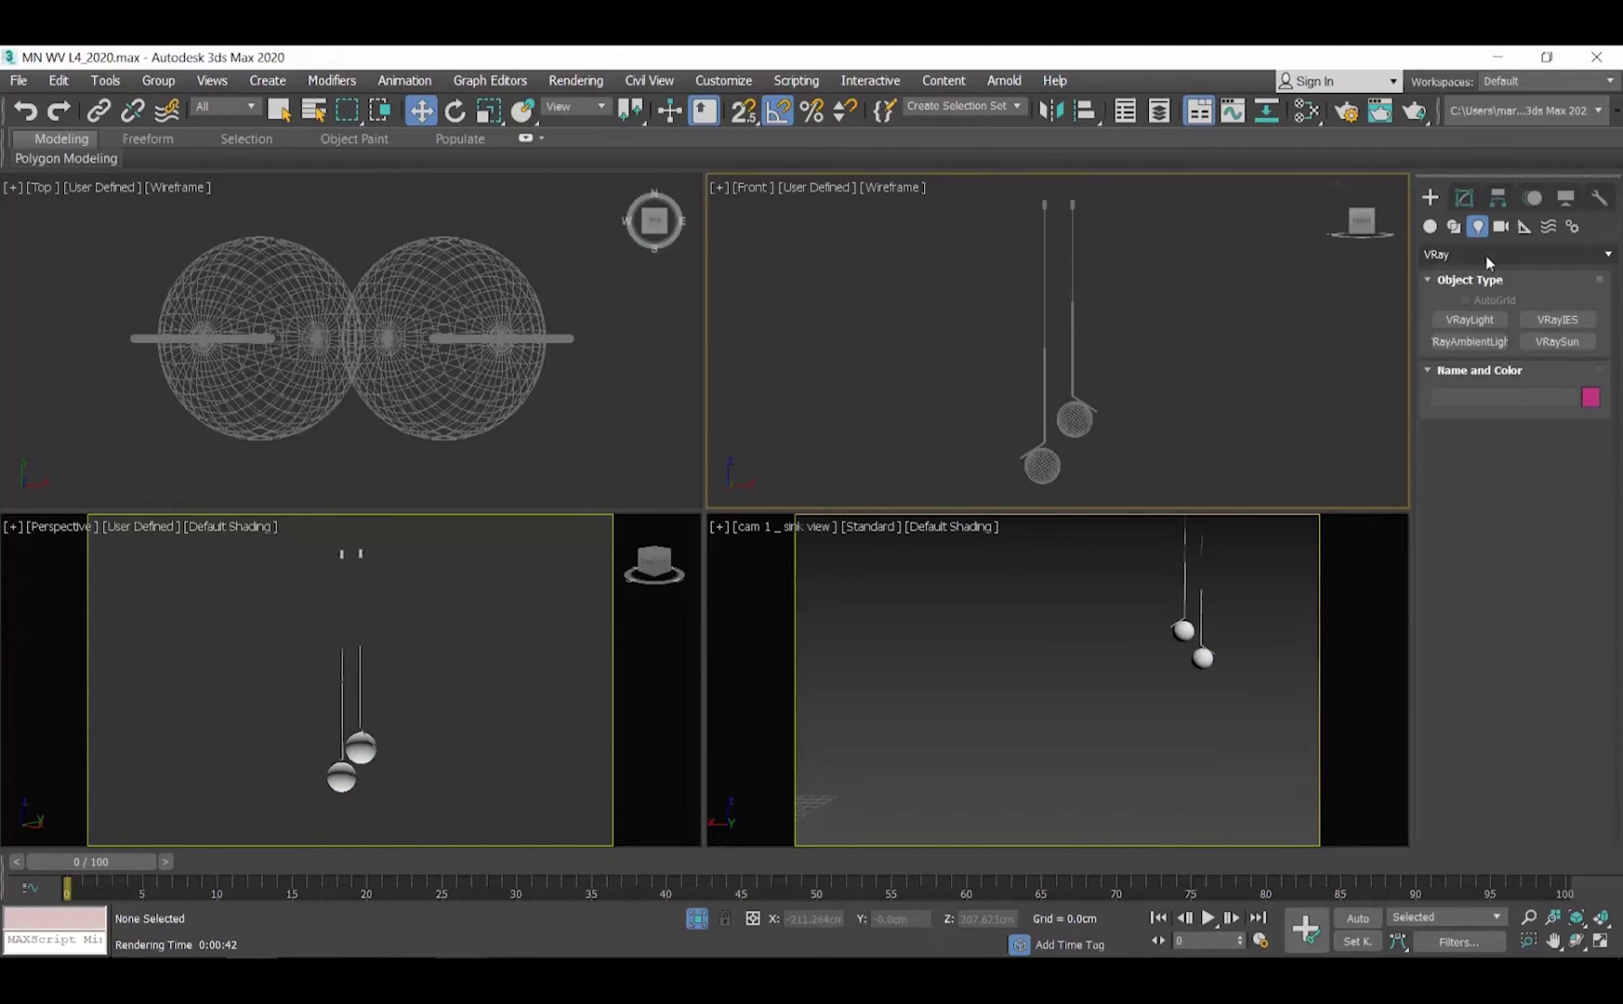
pyautogui.click(1488, 319)
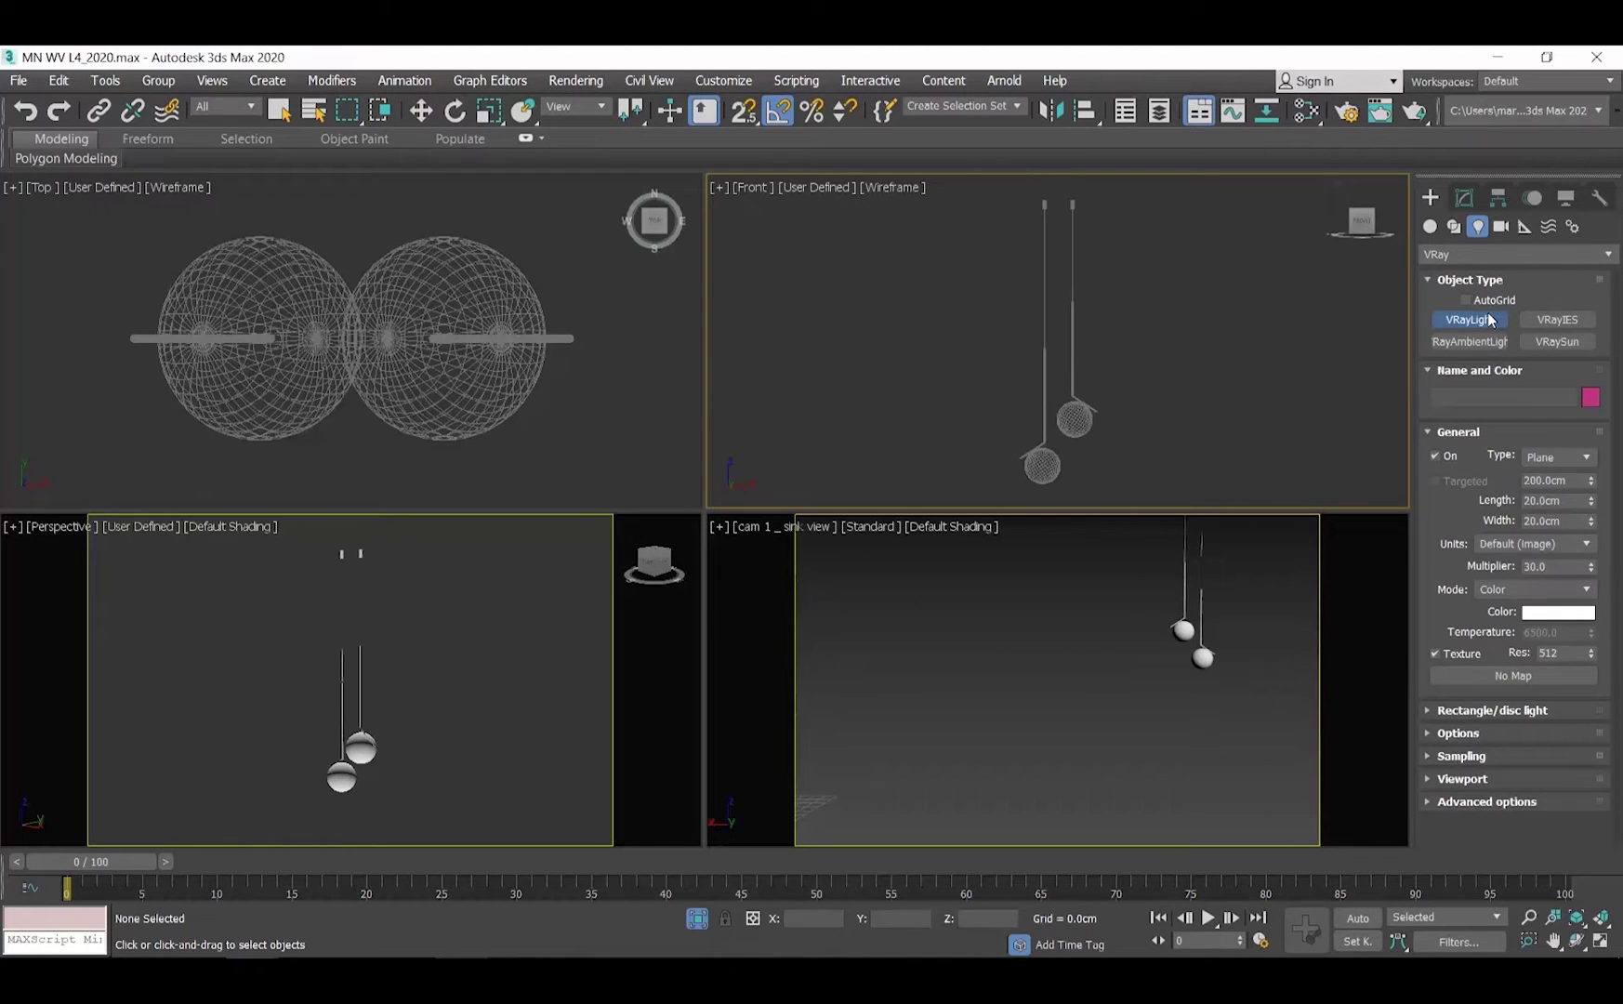
pyautogui.click(1582, 457)
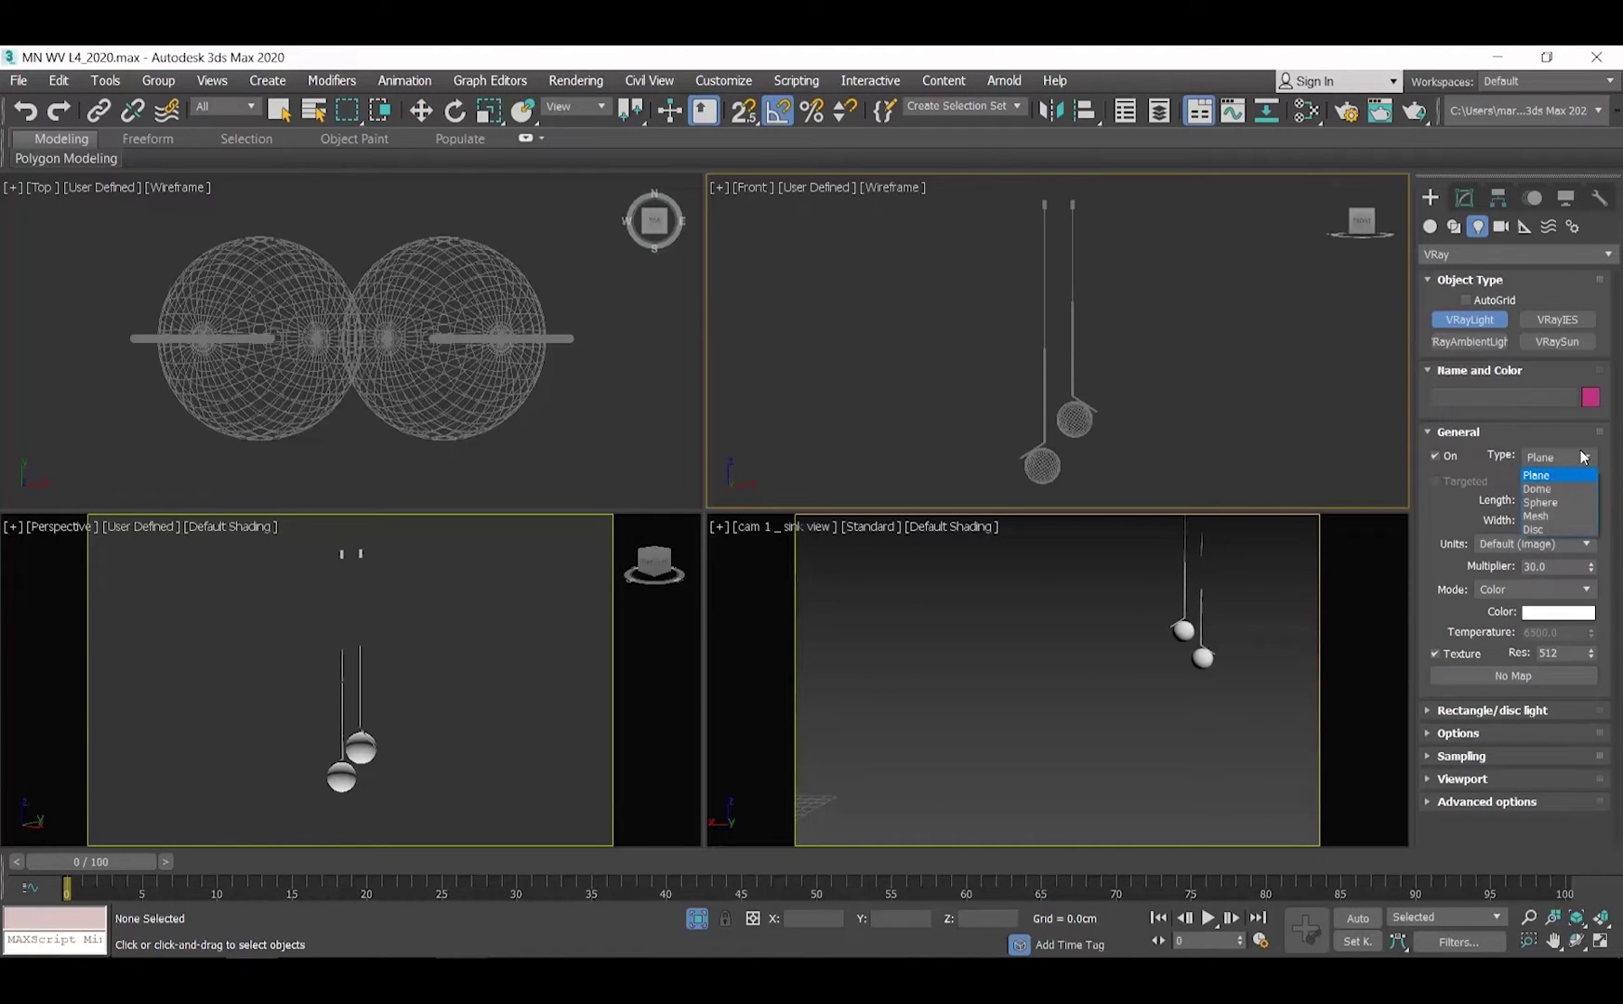
pyautogui.click(1551, 505)
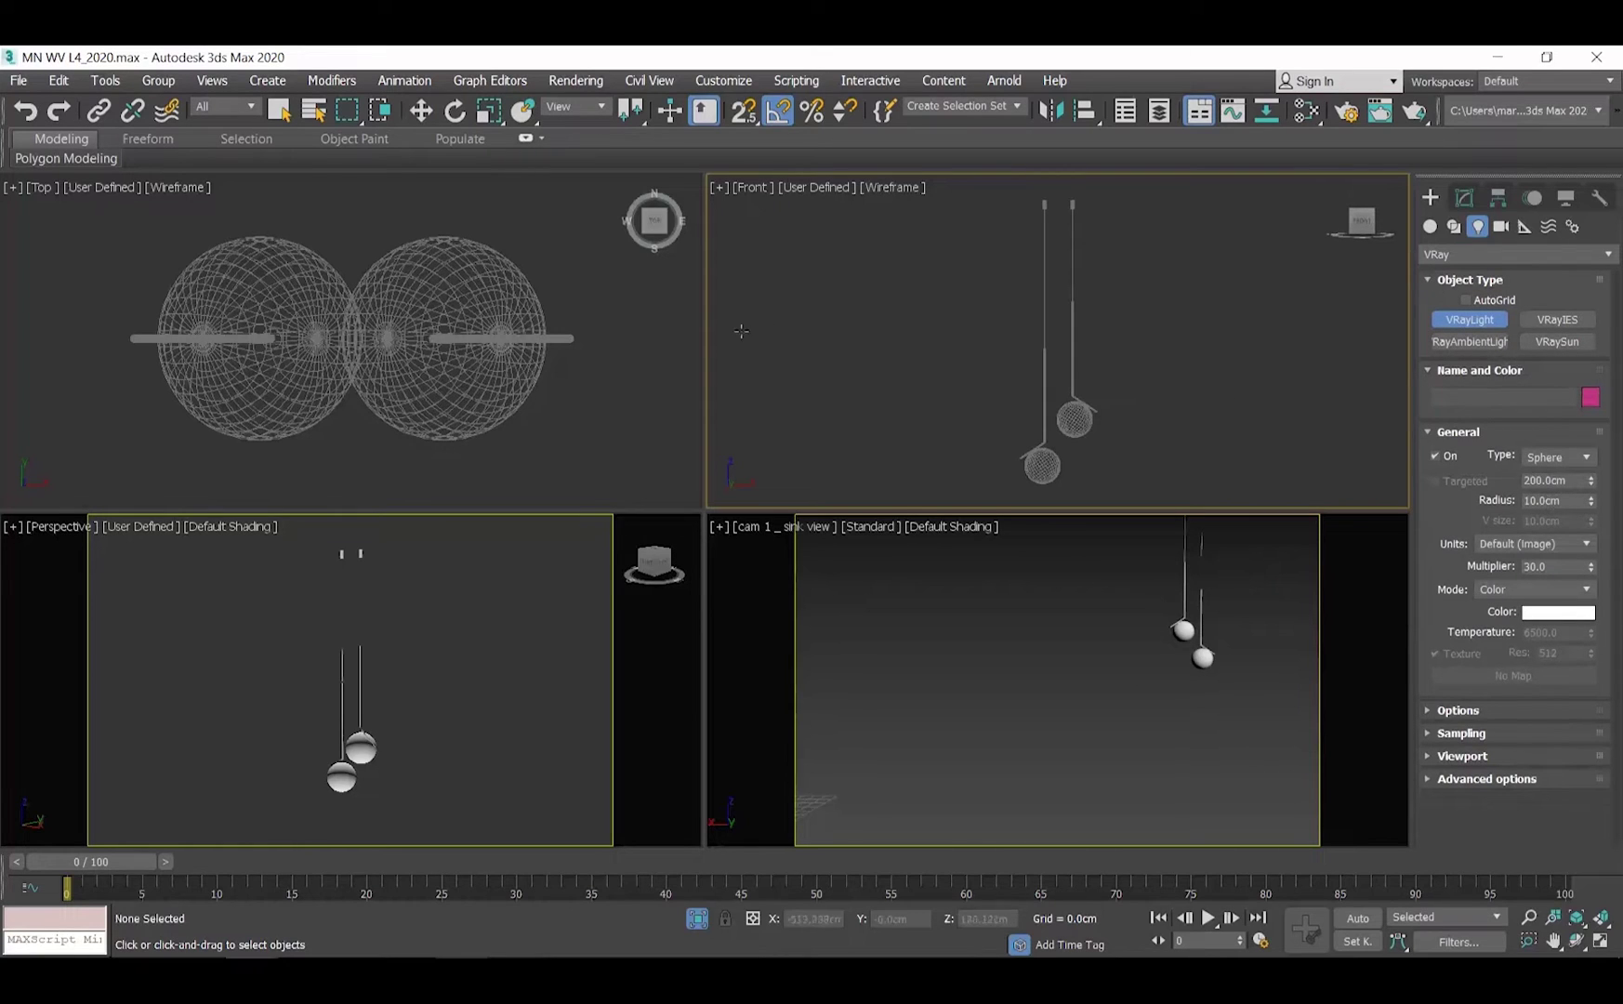
pyautogui.rightClick(642, 319)
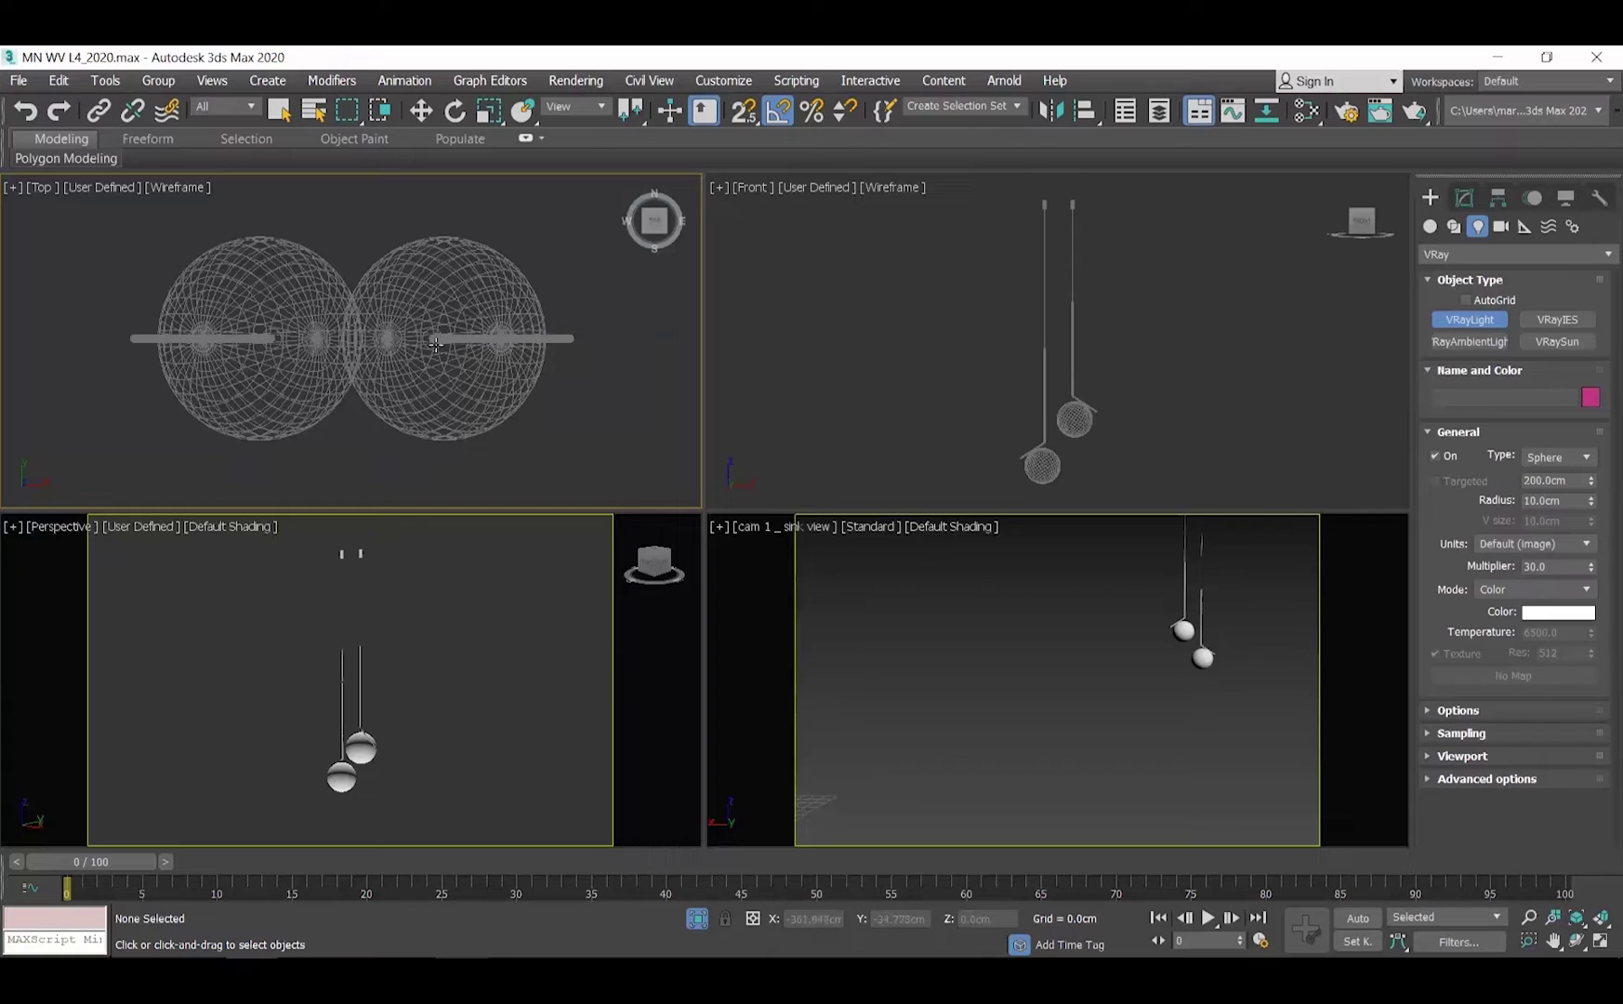
# - Draw small sphere light VRayLight014 and raise it up into the right globe
pyautogui.moveTo(440, 345); pyautogui.dragTo(499, 337)
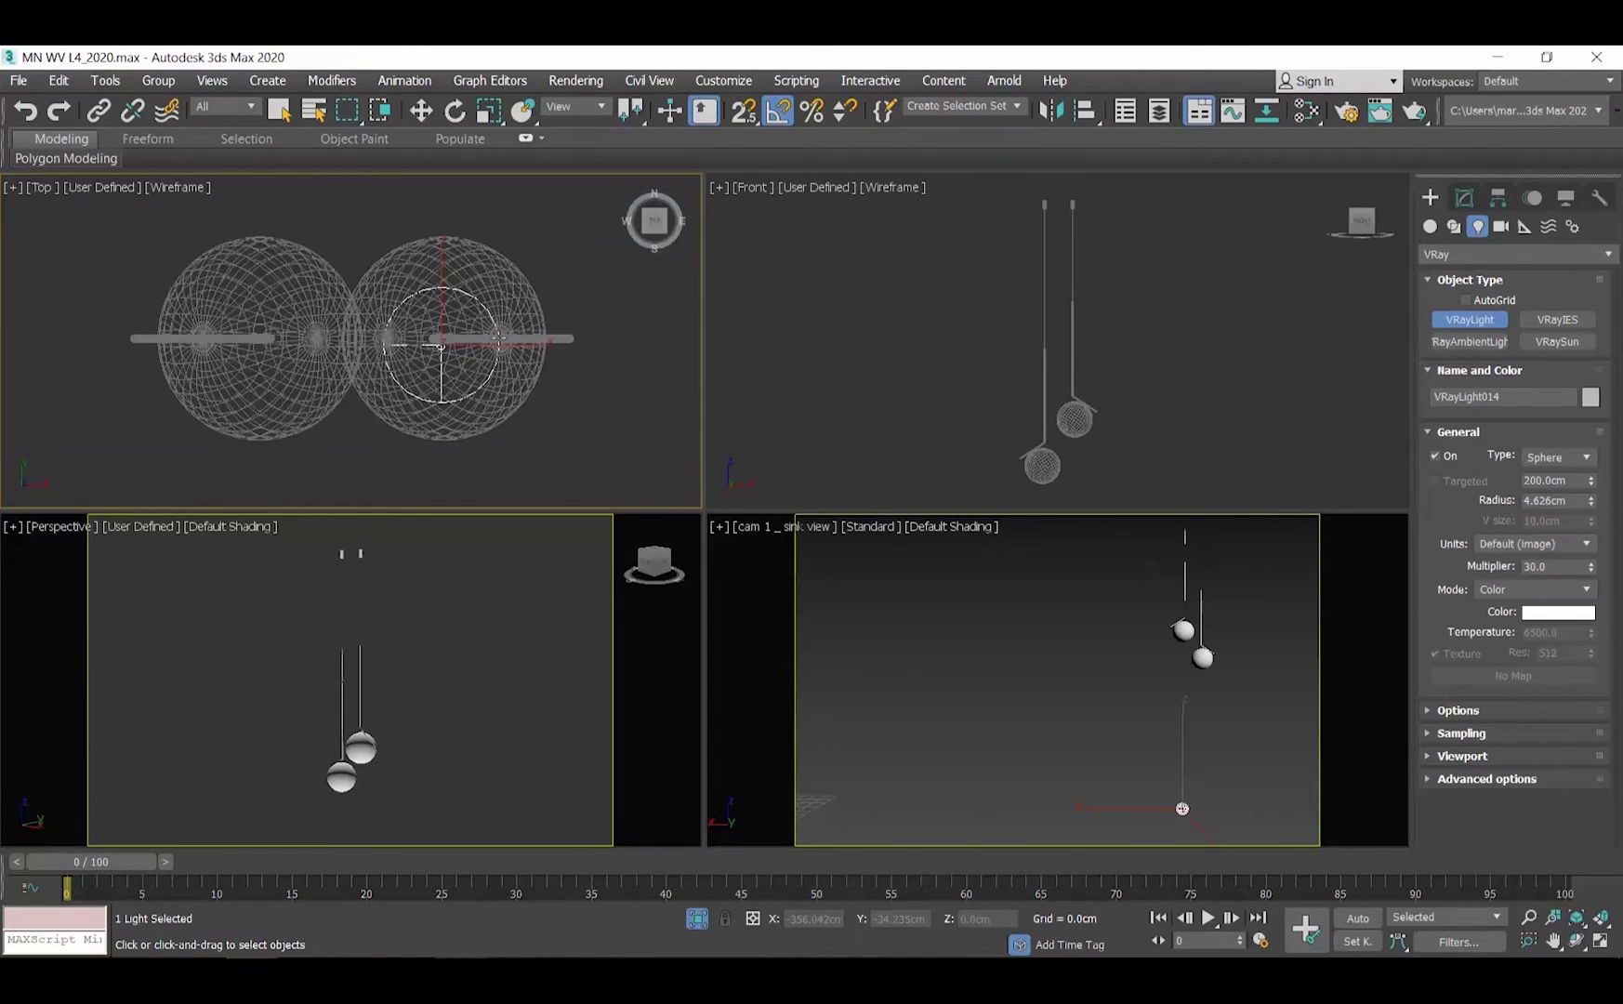
pyautogui.click(420, 116)
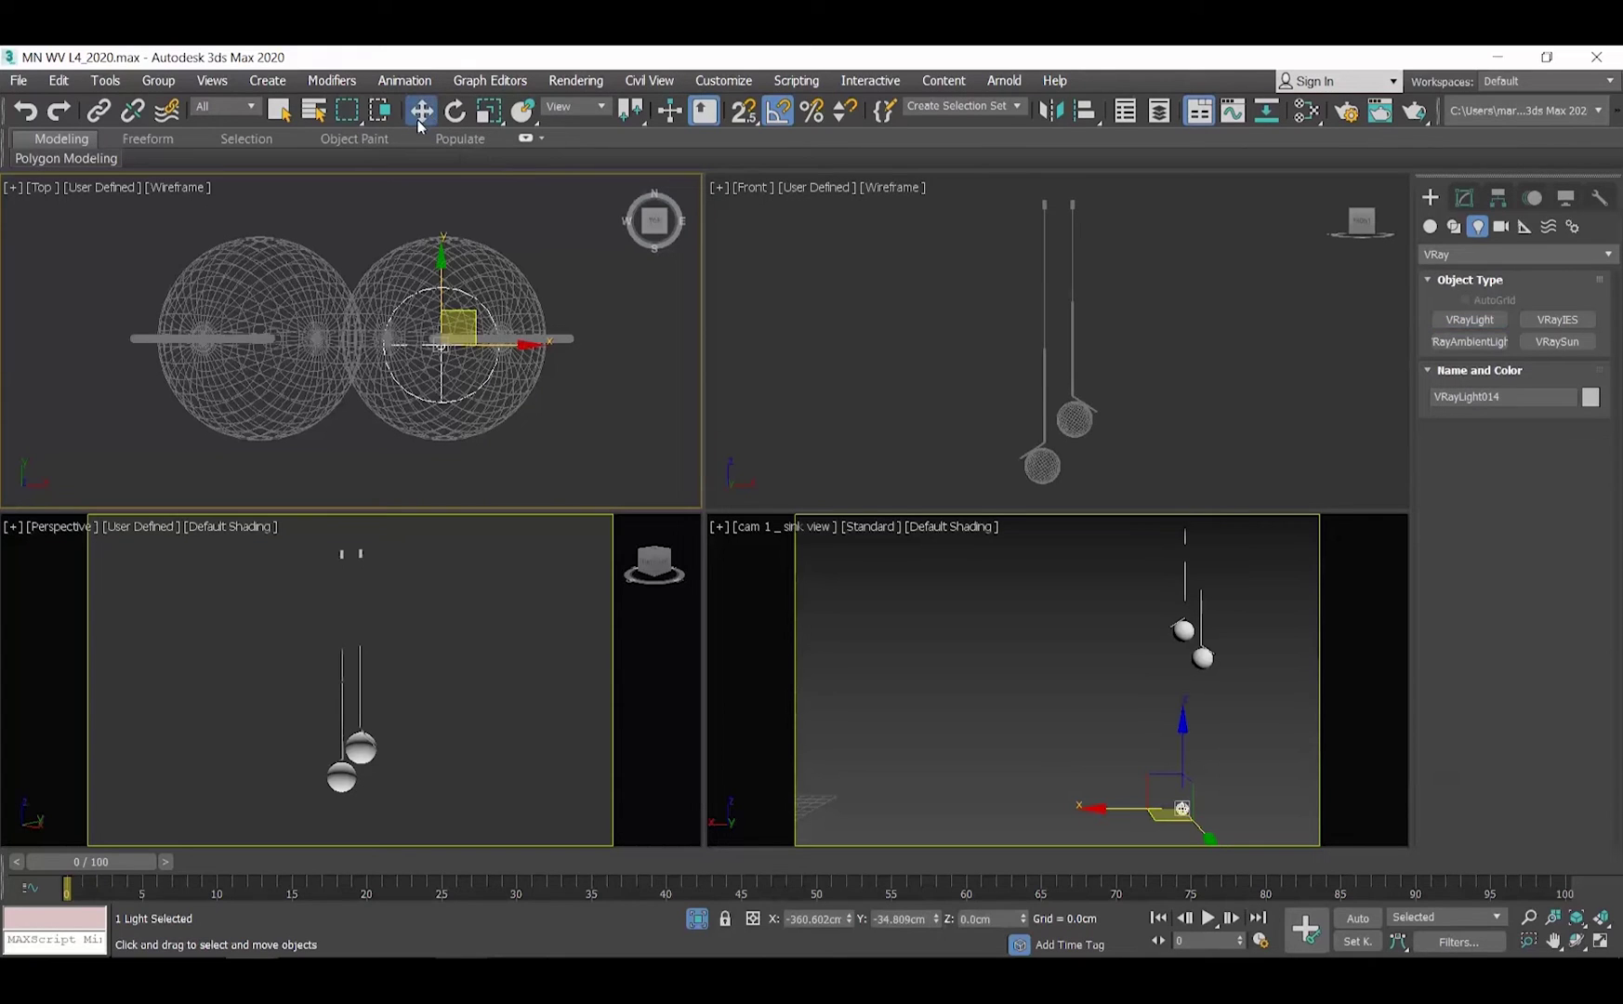
pyautogui.scroll(-3, 1058, 308)
pyautogui.moveTo(1077, 469); pyautogui.dragTo(1070, 308)
pyautogui.scroll(5, 1070, 308)
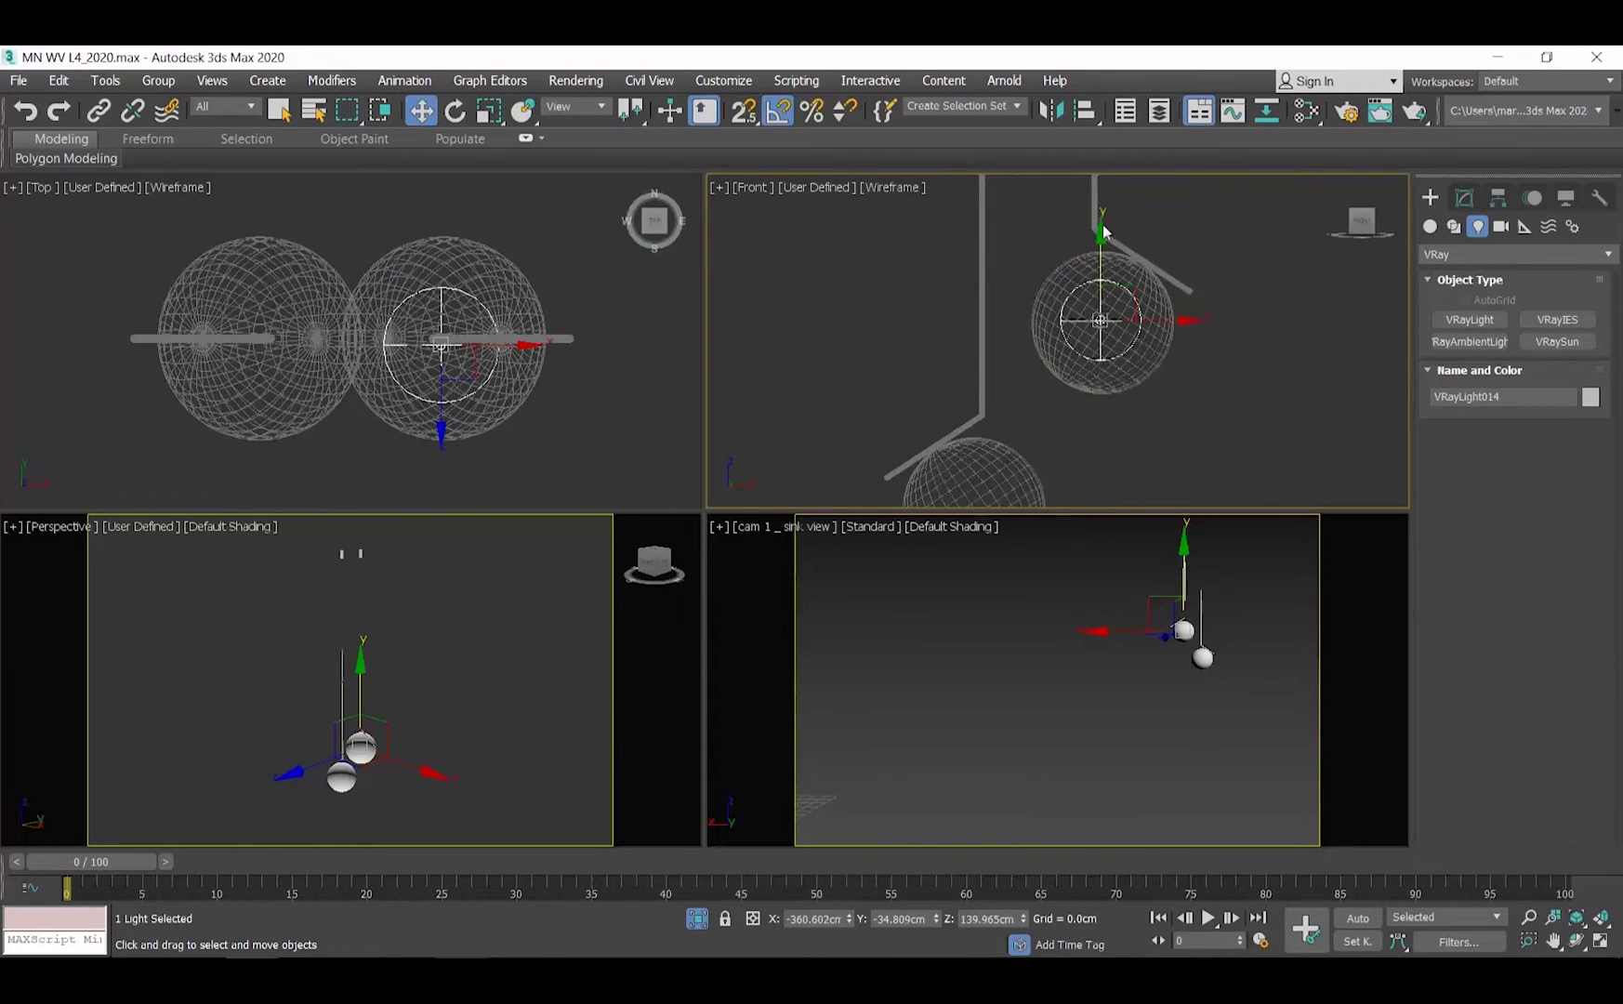
# - Clone it as an instance, VRayLight015, into the other globe
pyautogui.scroll(-2, 1099, 223)
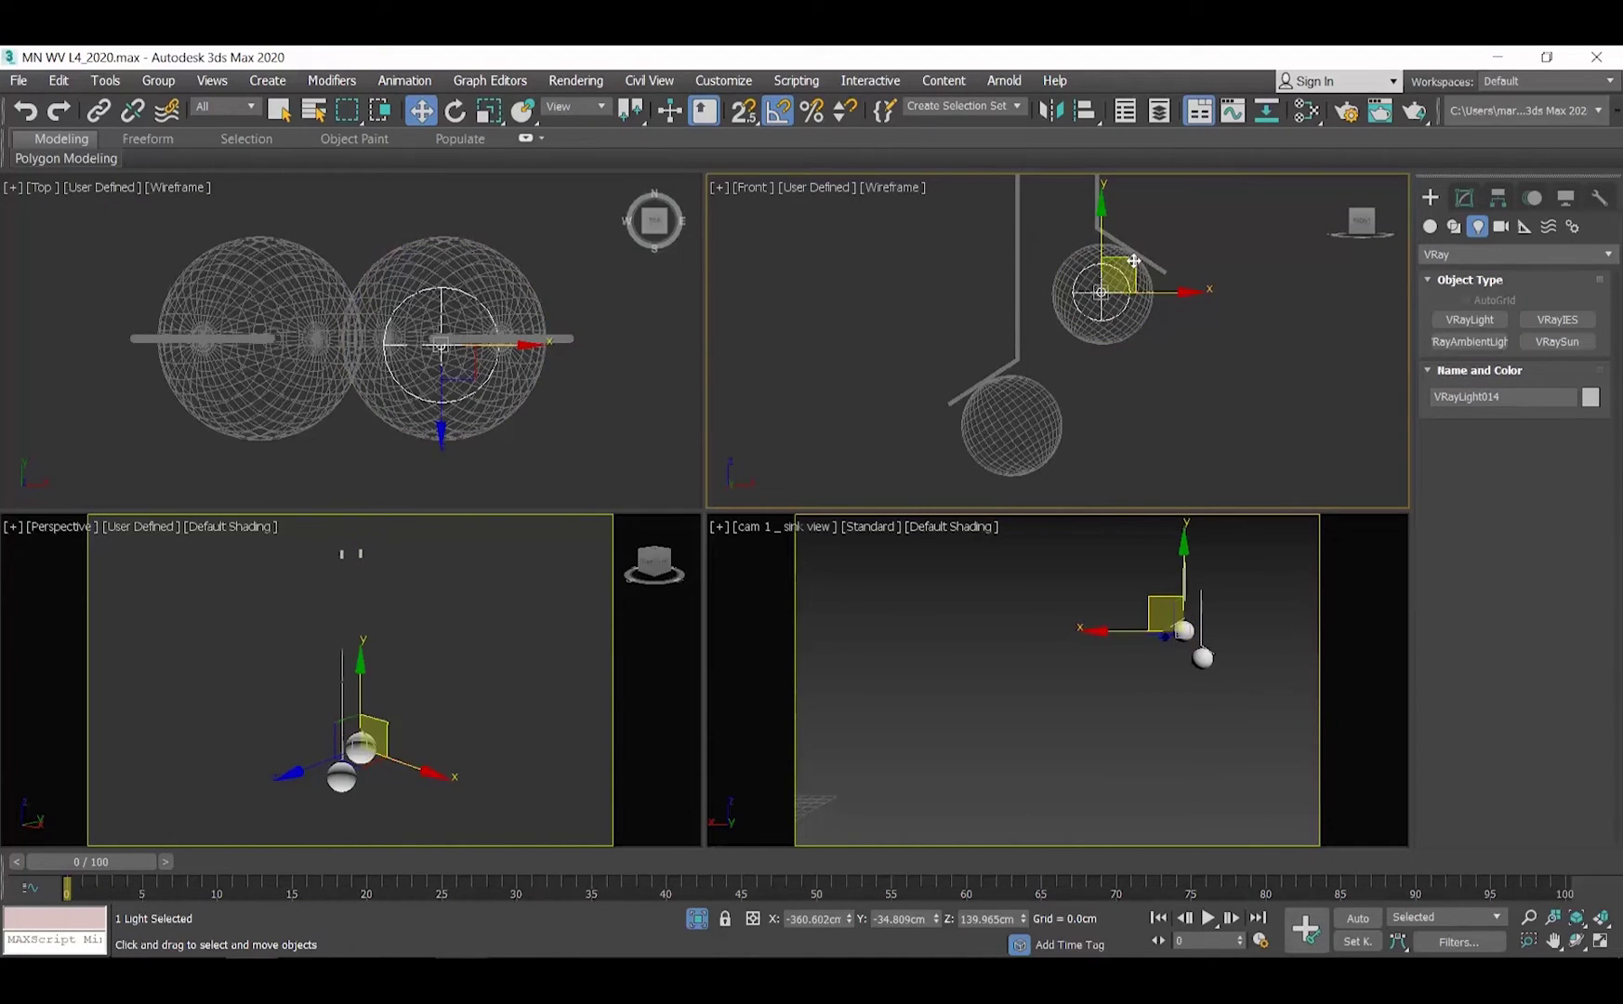
pyautogui.keyDown('shift'); pyautogui.moveTo(1133, 263); pyautogui.dragTo(1045, 402); pyautogui.keyUp('shift')
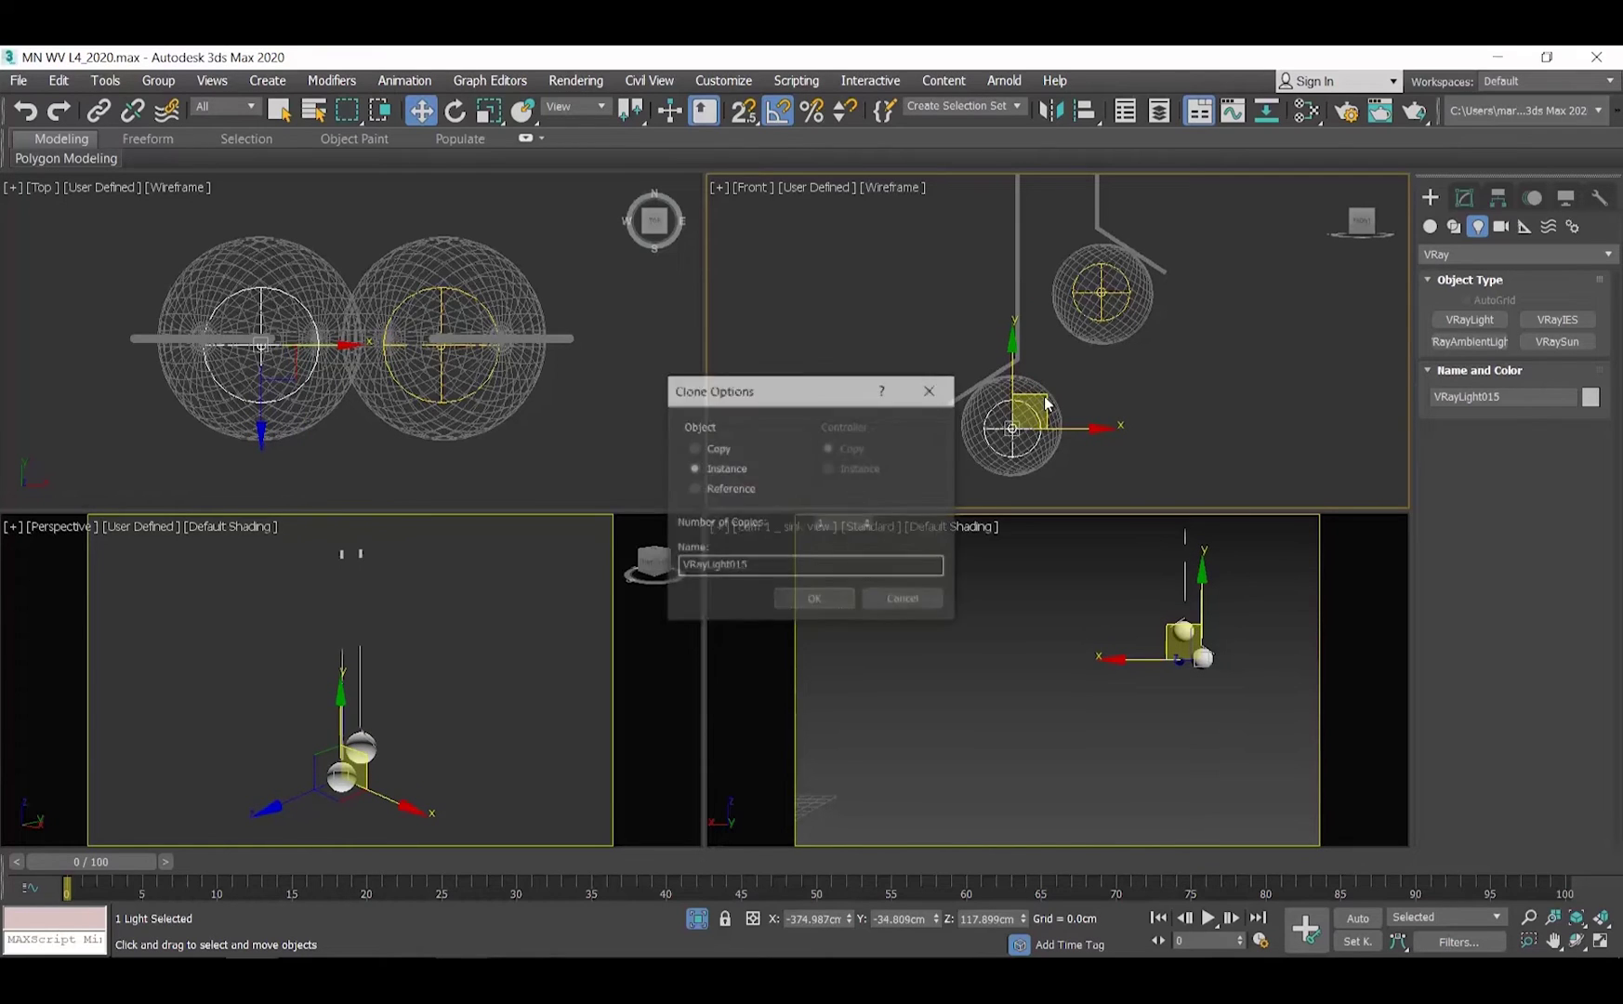
pyautogui.click(815, 601)
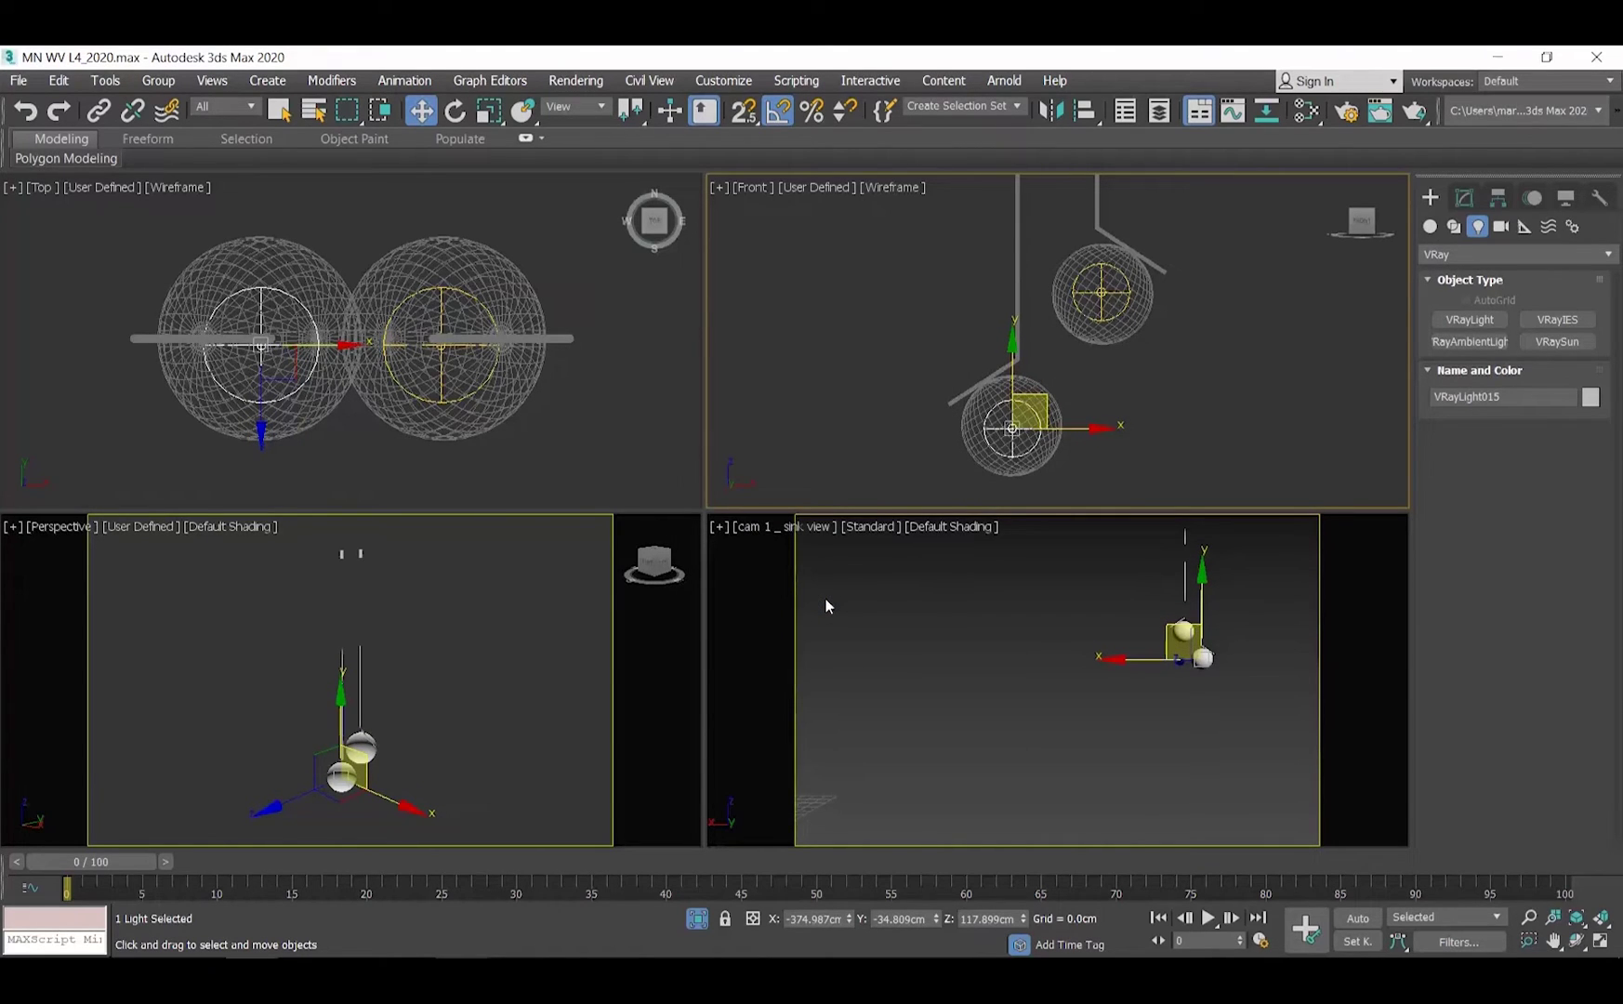
pyautogui.rightClick(966, 636)
pyautogui.rightClick(974, 633)
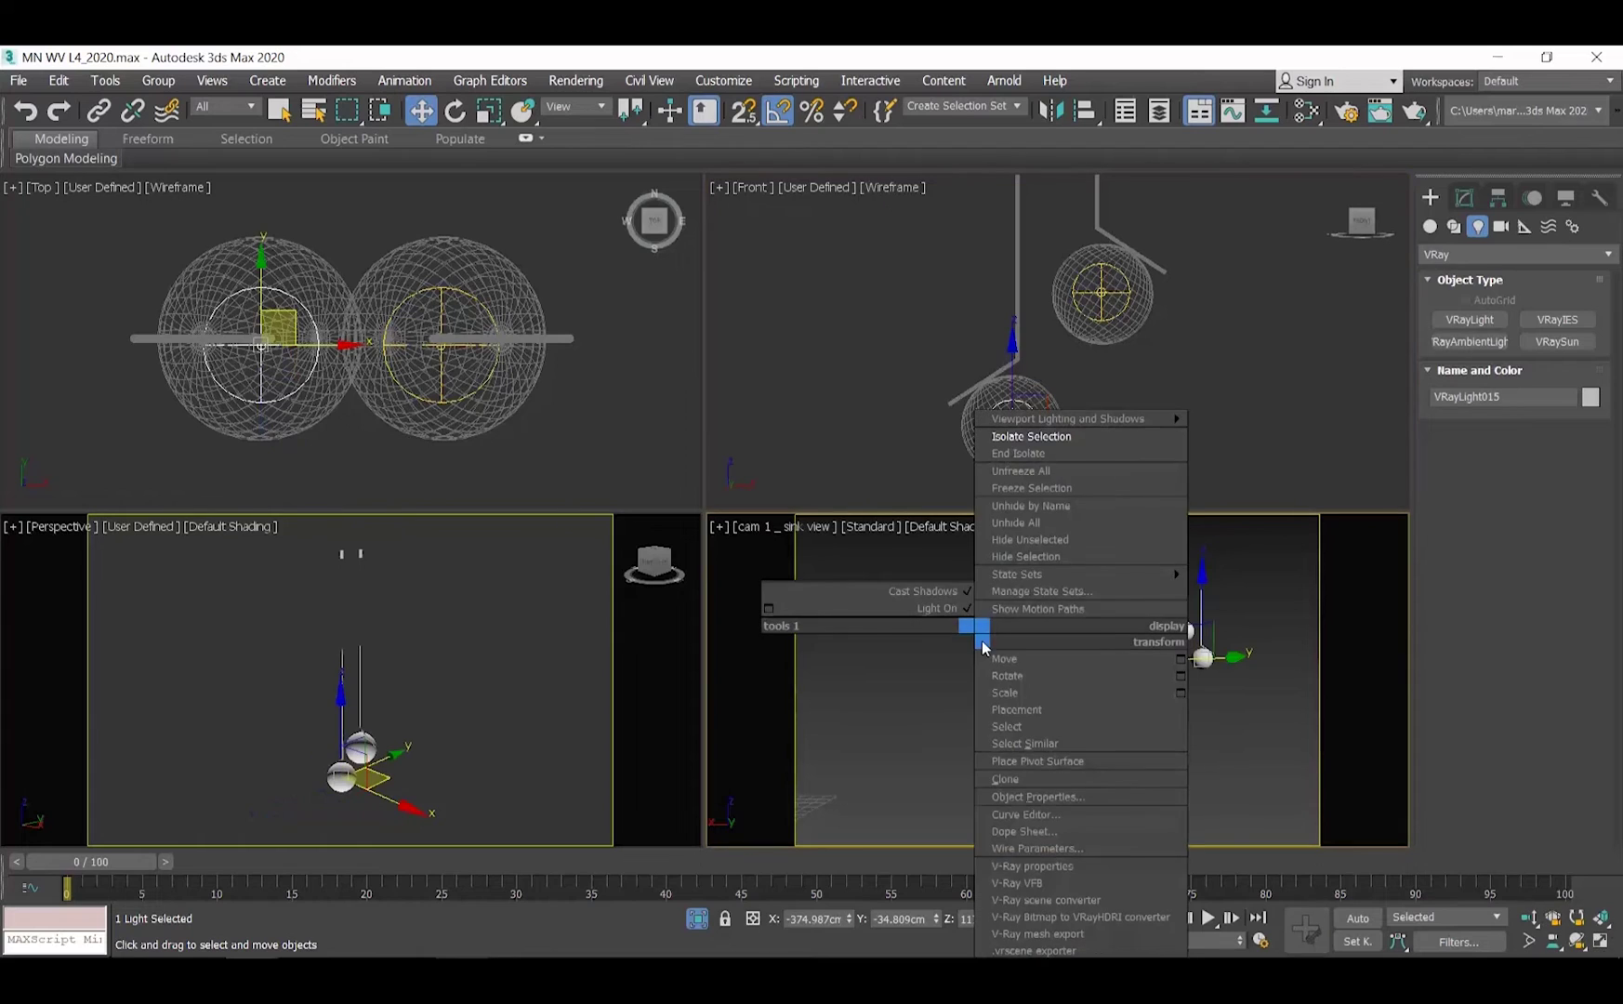
# - End isolation and test-render the camera view with the new globe lights
pyautogui.click(1022, 453)
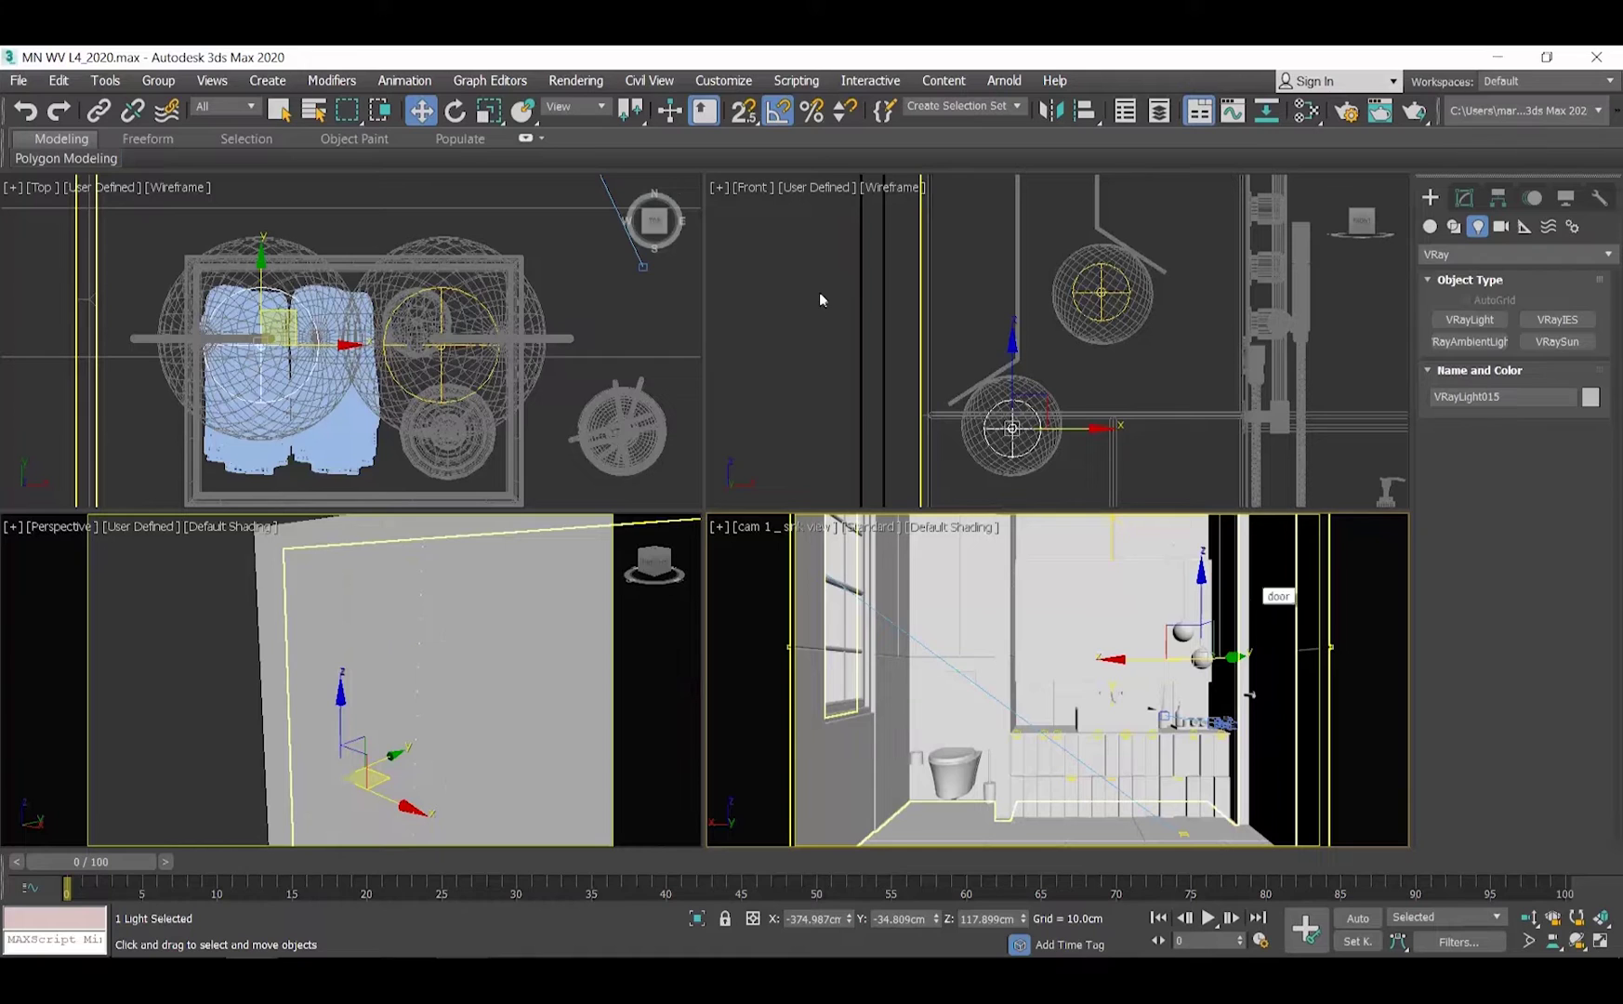
pyautogui.click(587, 86)
pyautogui.click(589, 119)
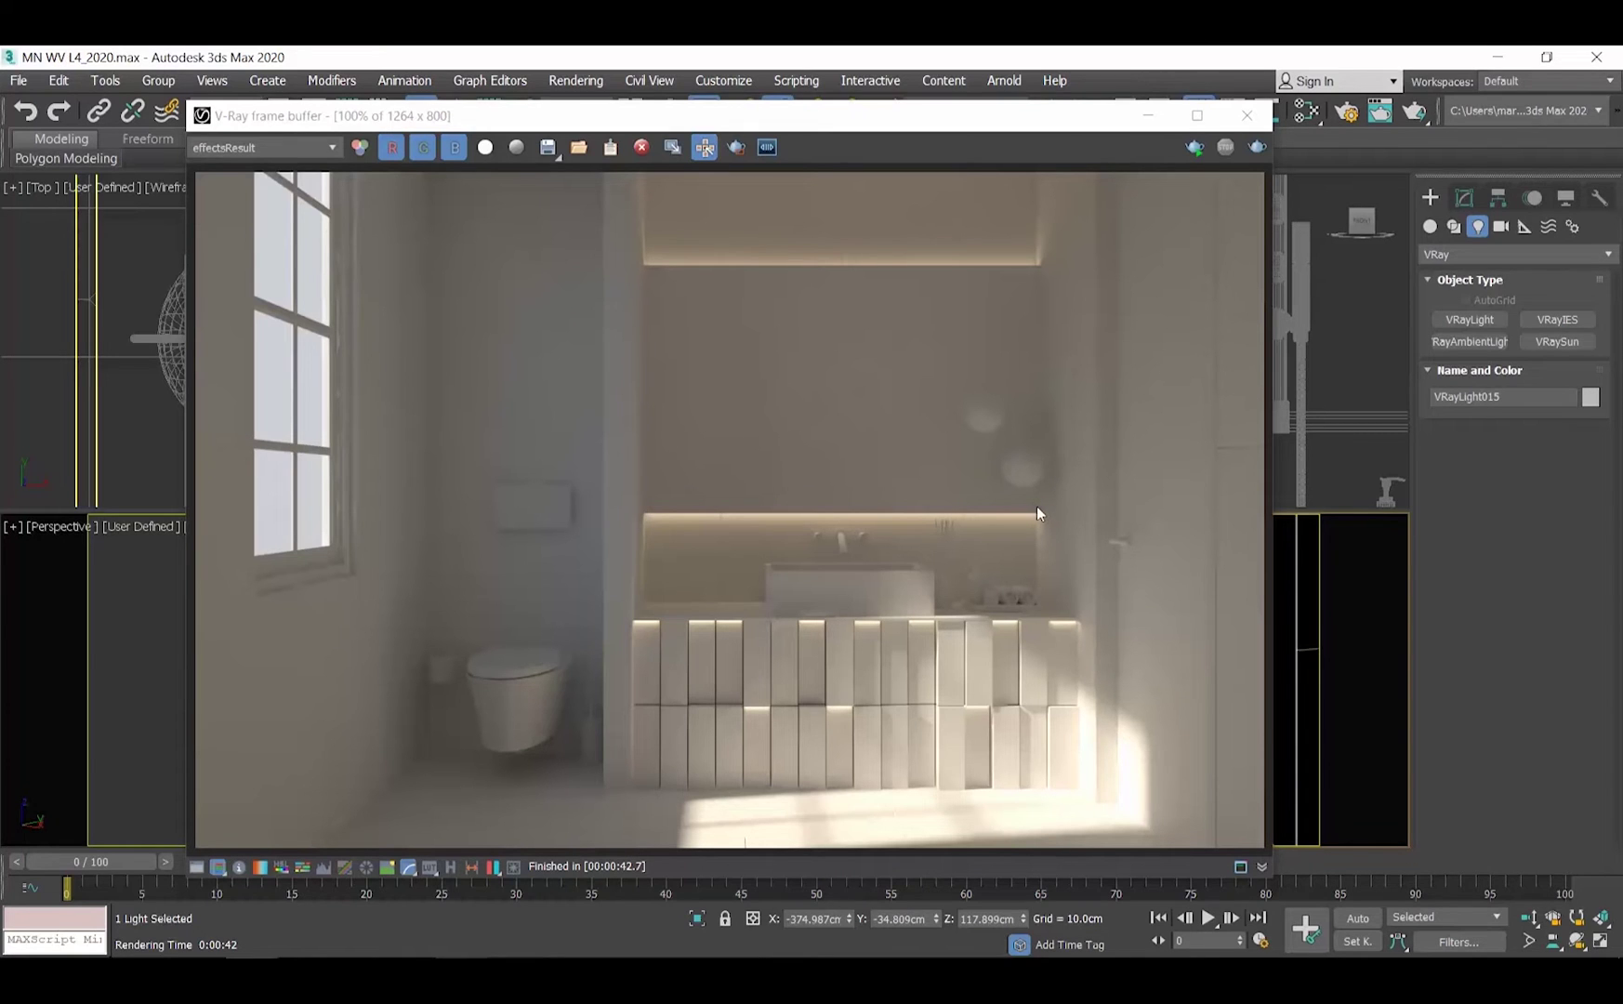
pyautogui.click(1246, 115)
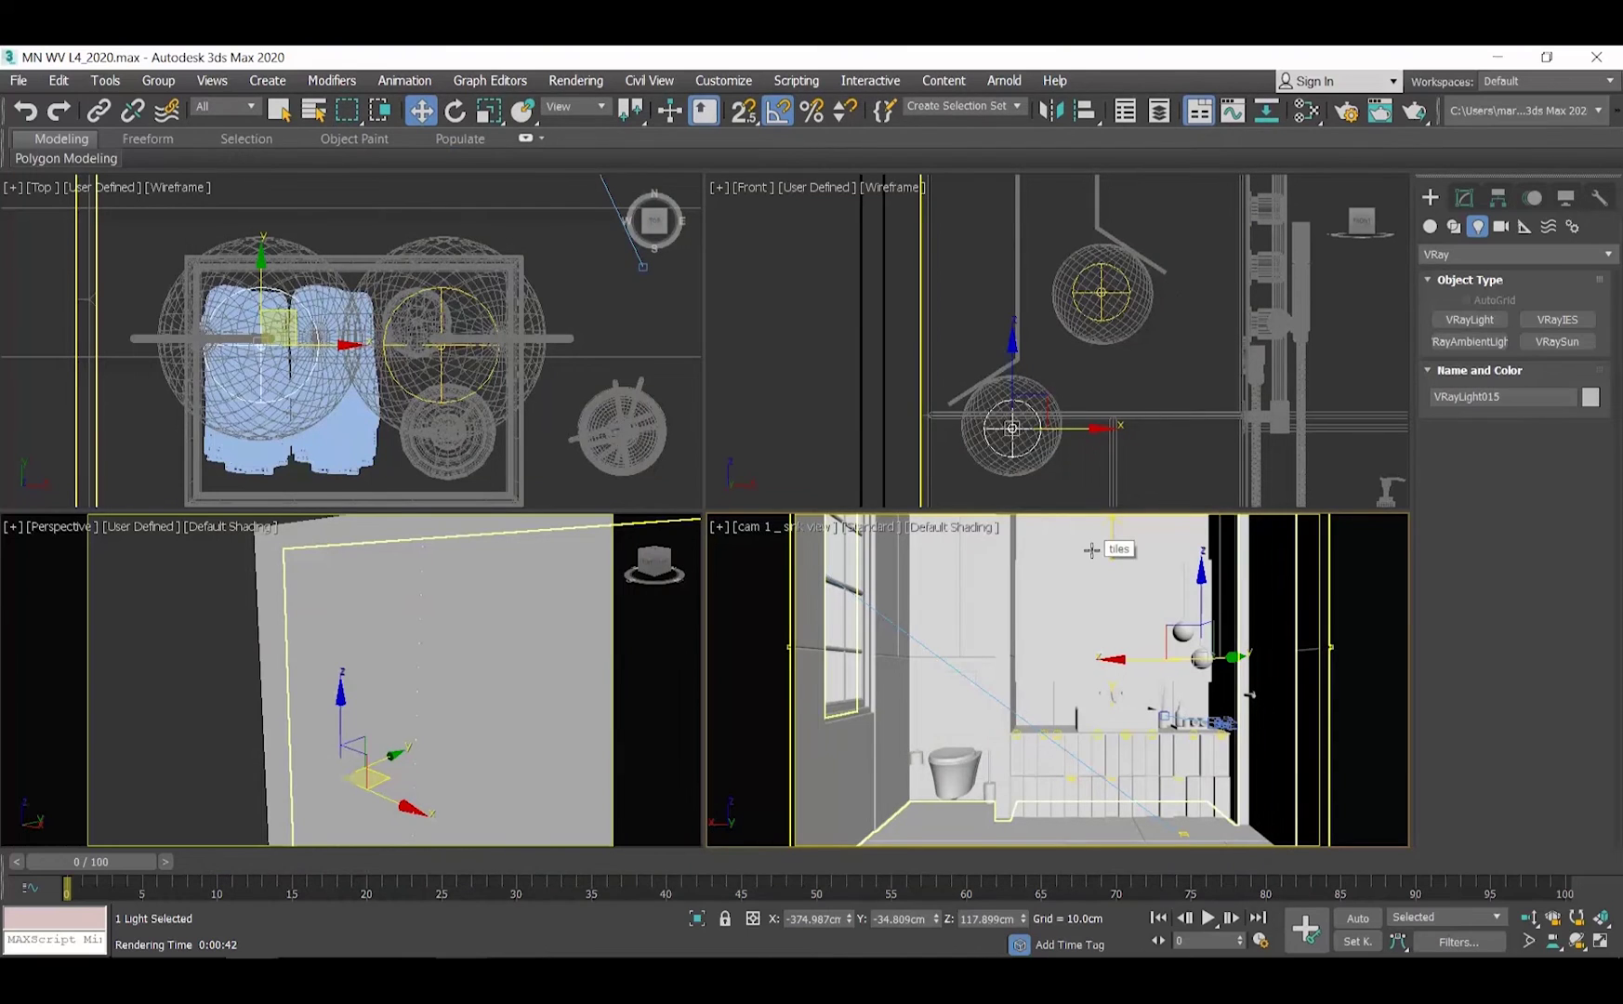
pyautogui.press('m')
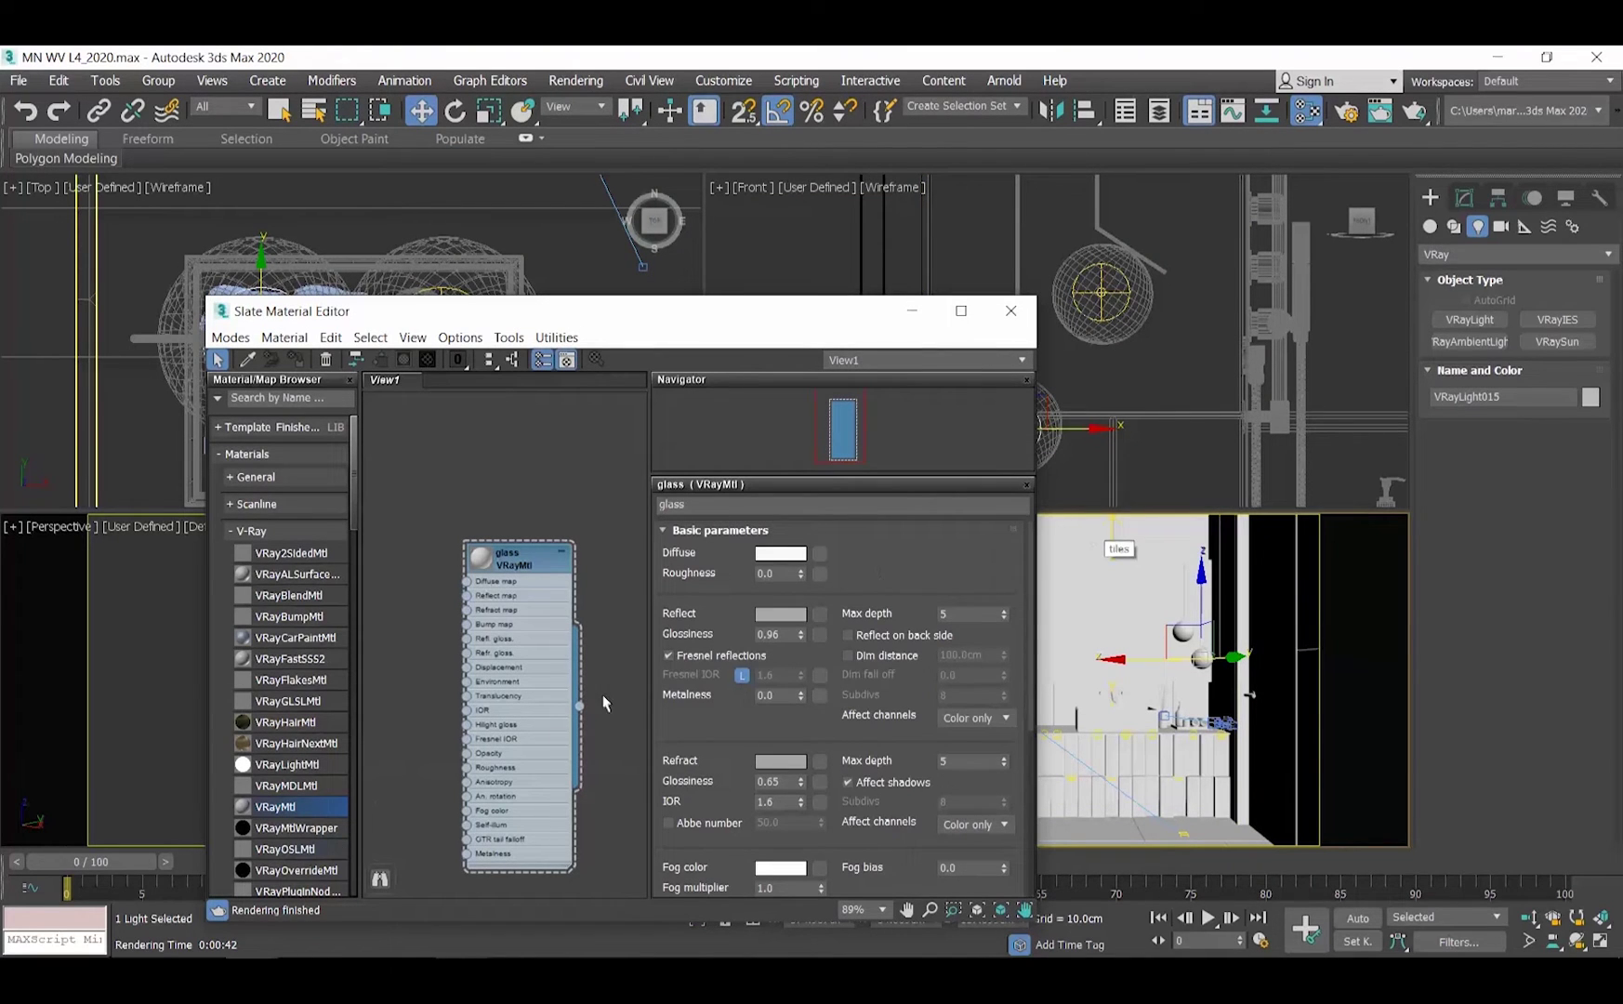
# - Wire the glass material onto the globe lamp in the Slate Material Editor
pyautogui.moveTo(580, 706); pyautogui.dragTo(1202, 658)
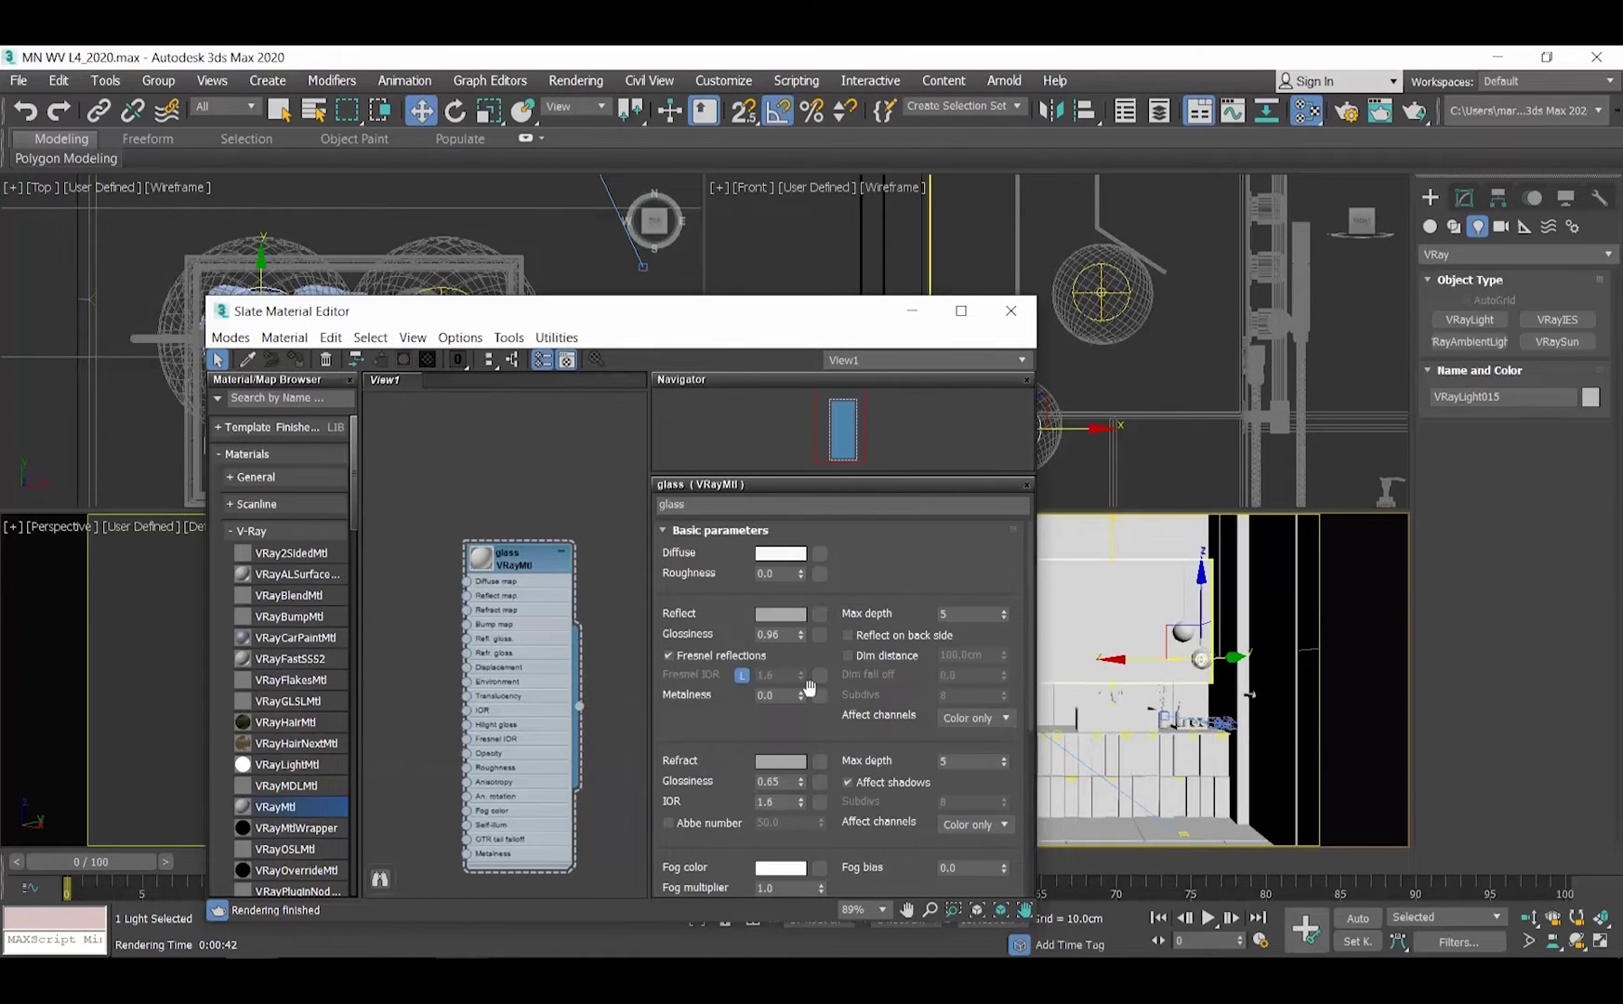
pyautogui.moveTo(580, 714); pyautogui.dragTo(1183, 637)
pyautogui.click(1023, 319)
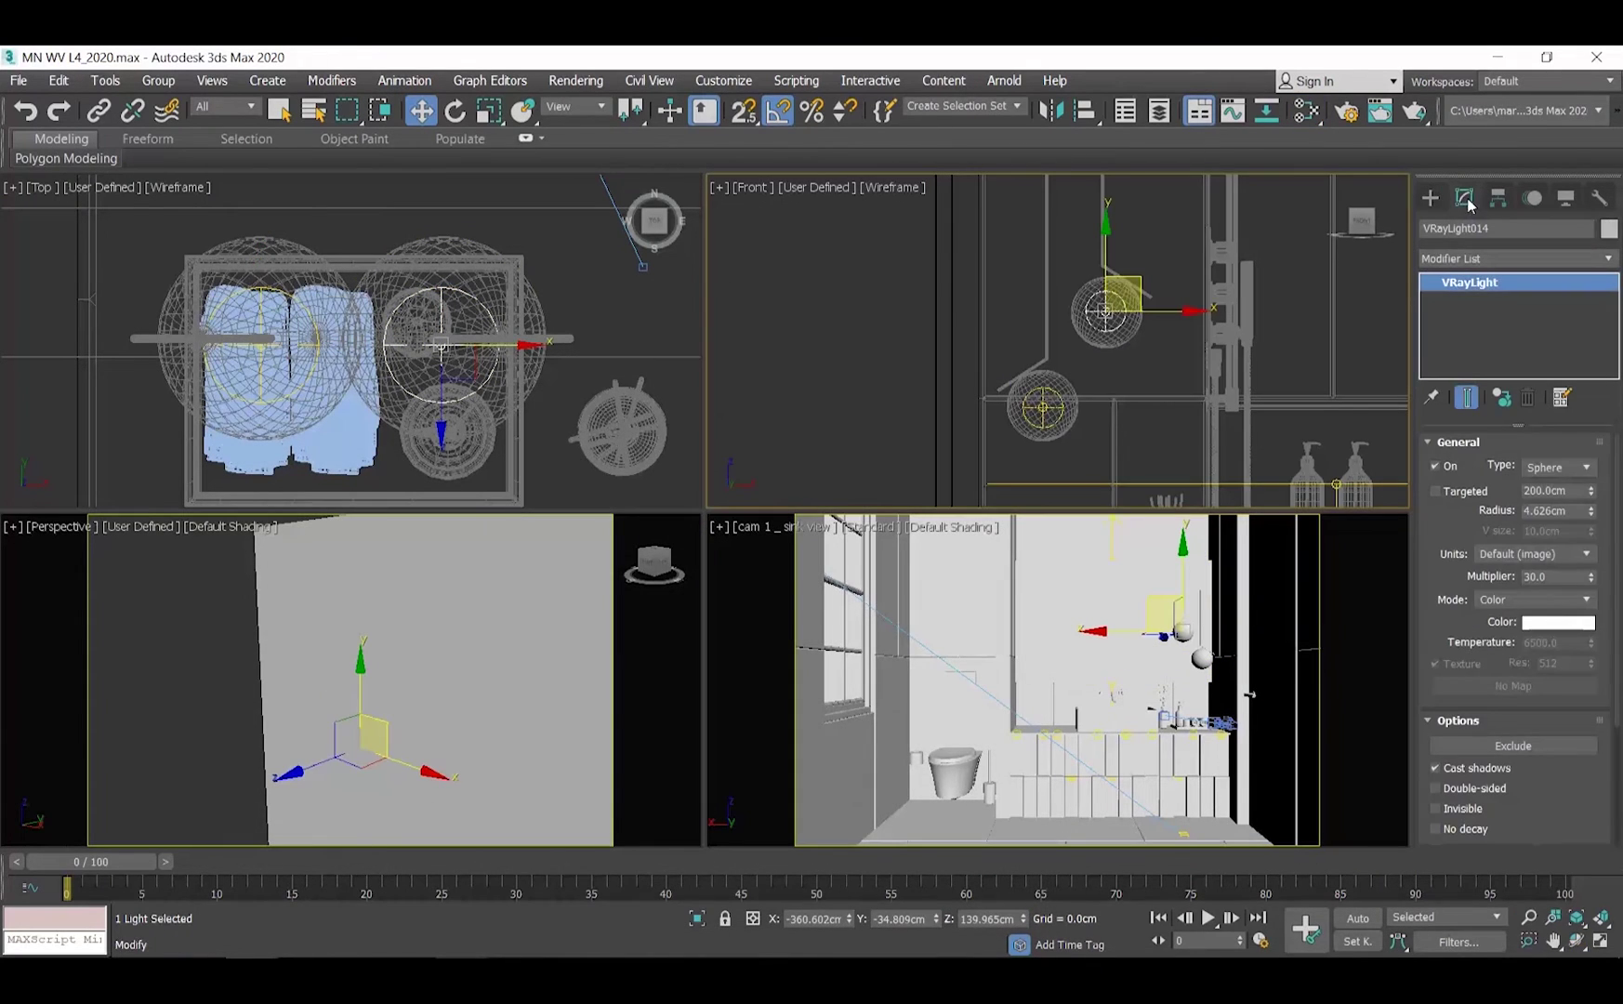
# - Set the sphere light's colour mode to Temperature at 4000
pyautogui.click(1522, 599)
pyautogui.click(1506, 630)
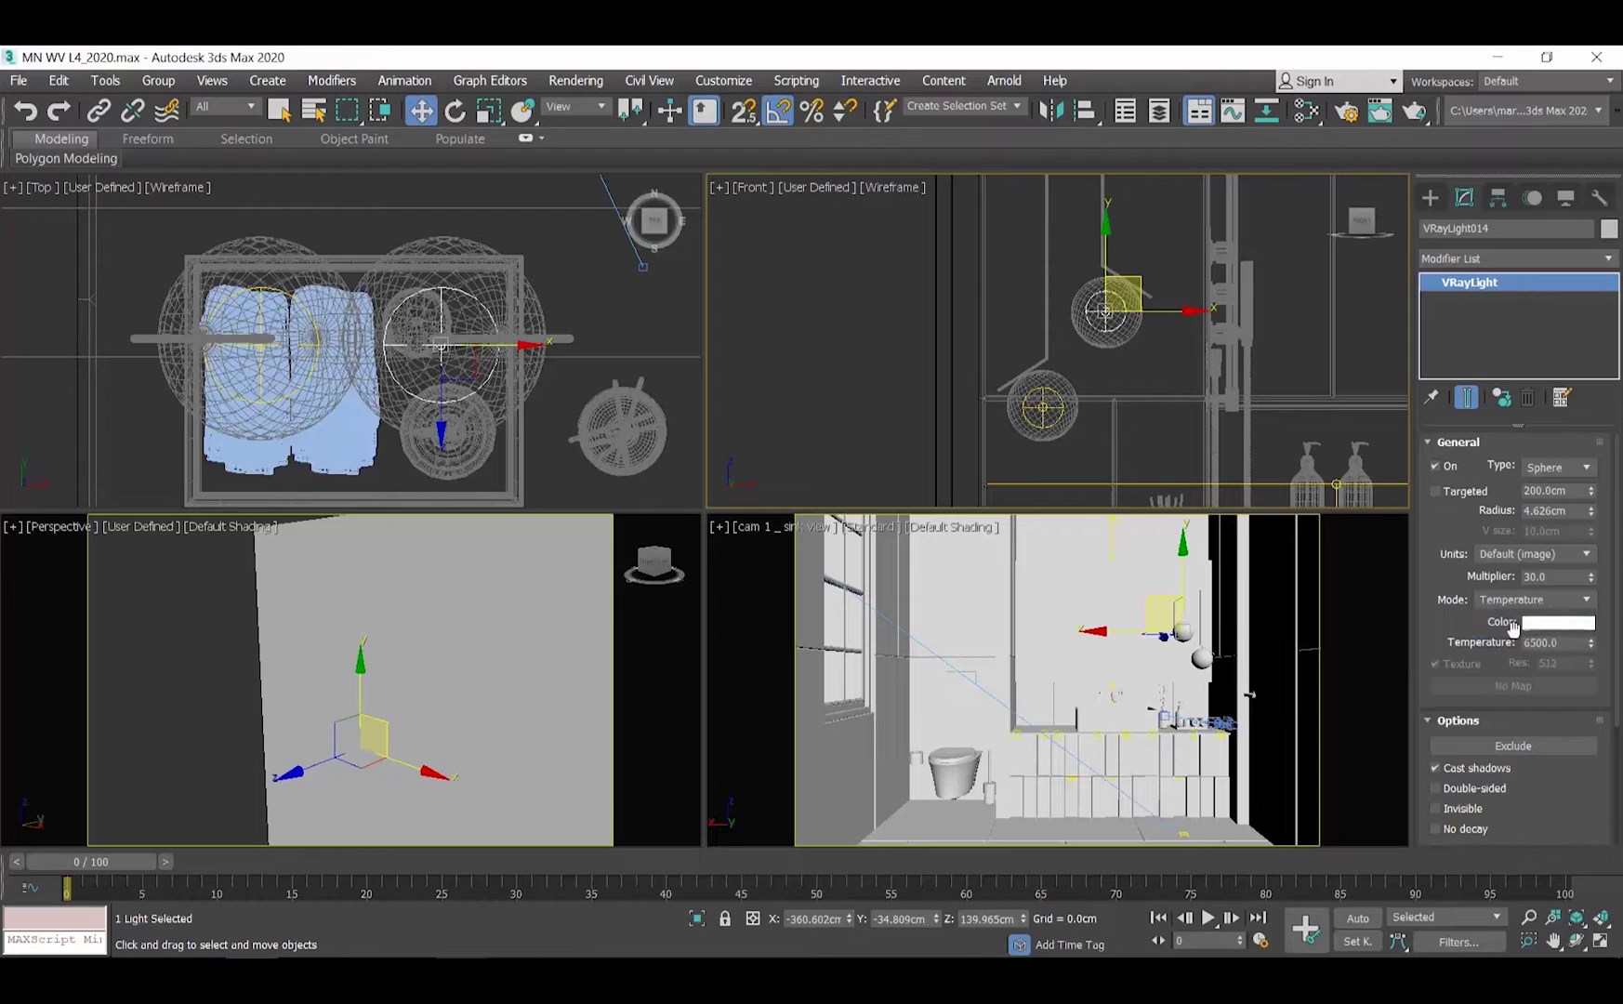
pyautogui.click(1535, 643)
pyautogui.write('40')
pyautogui.press('Return')
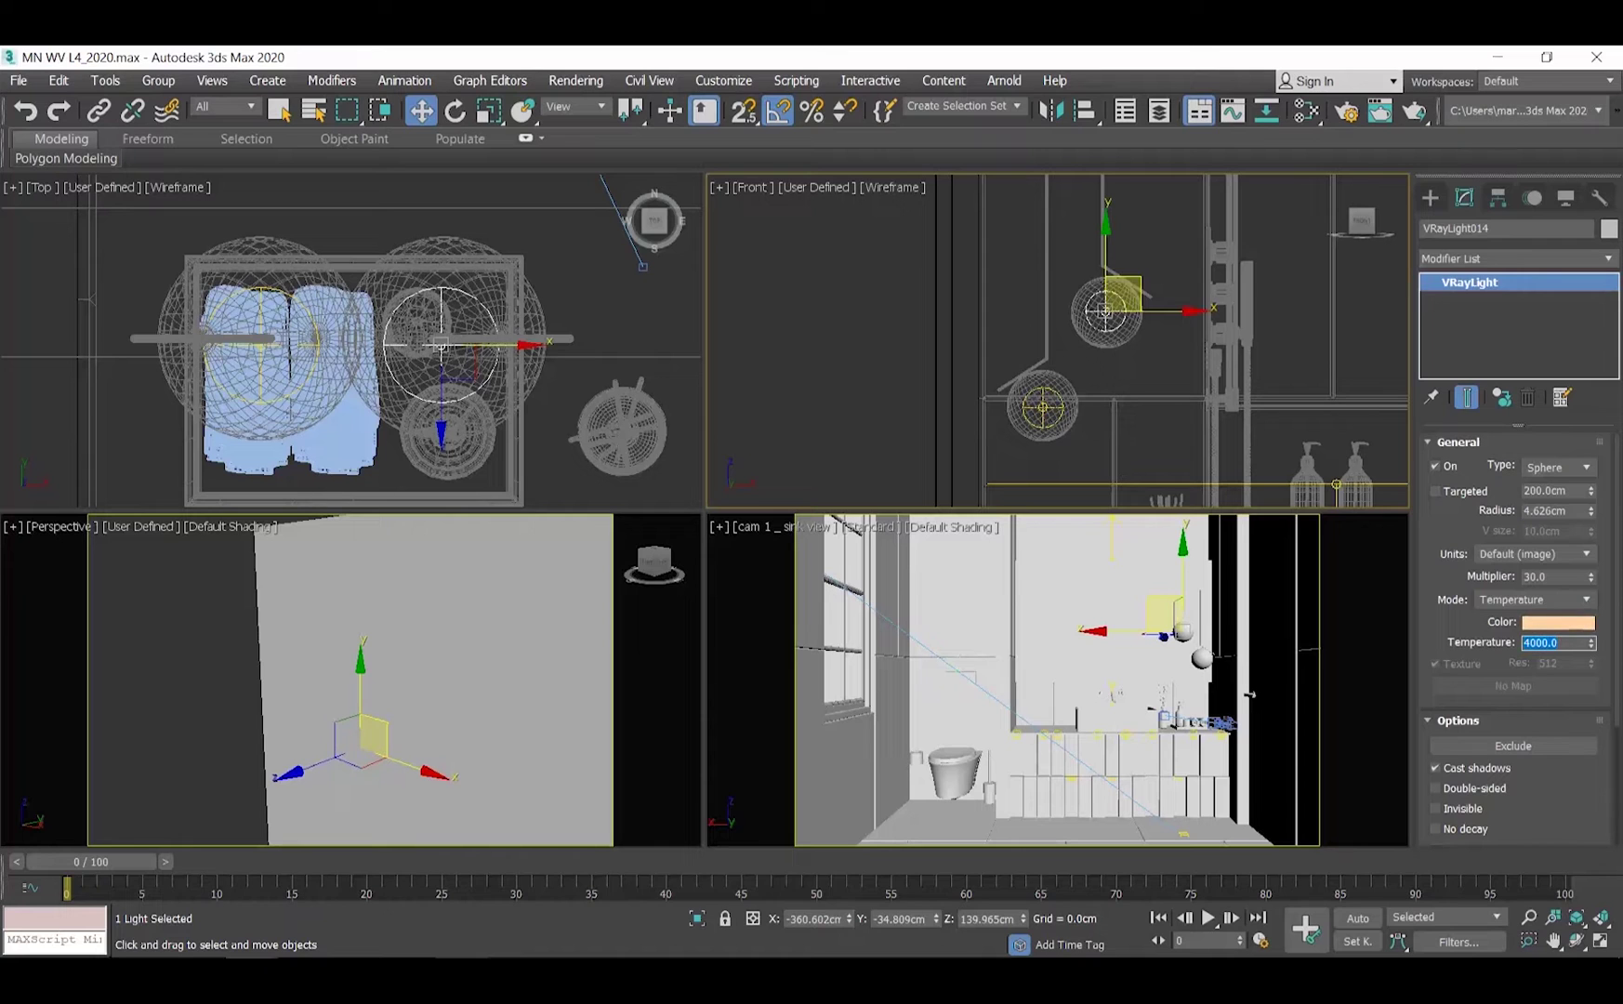
pyautogui.rightClick(1280, 679)
# - Render the camera view to see the warm glowing globe pendants
pyautogui.click(576, 81)
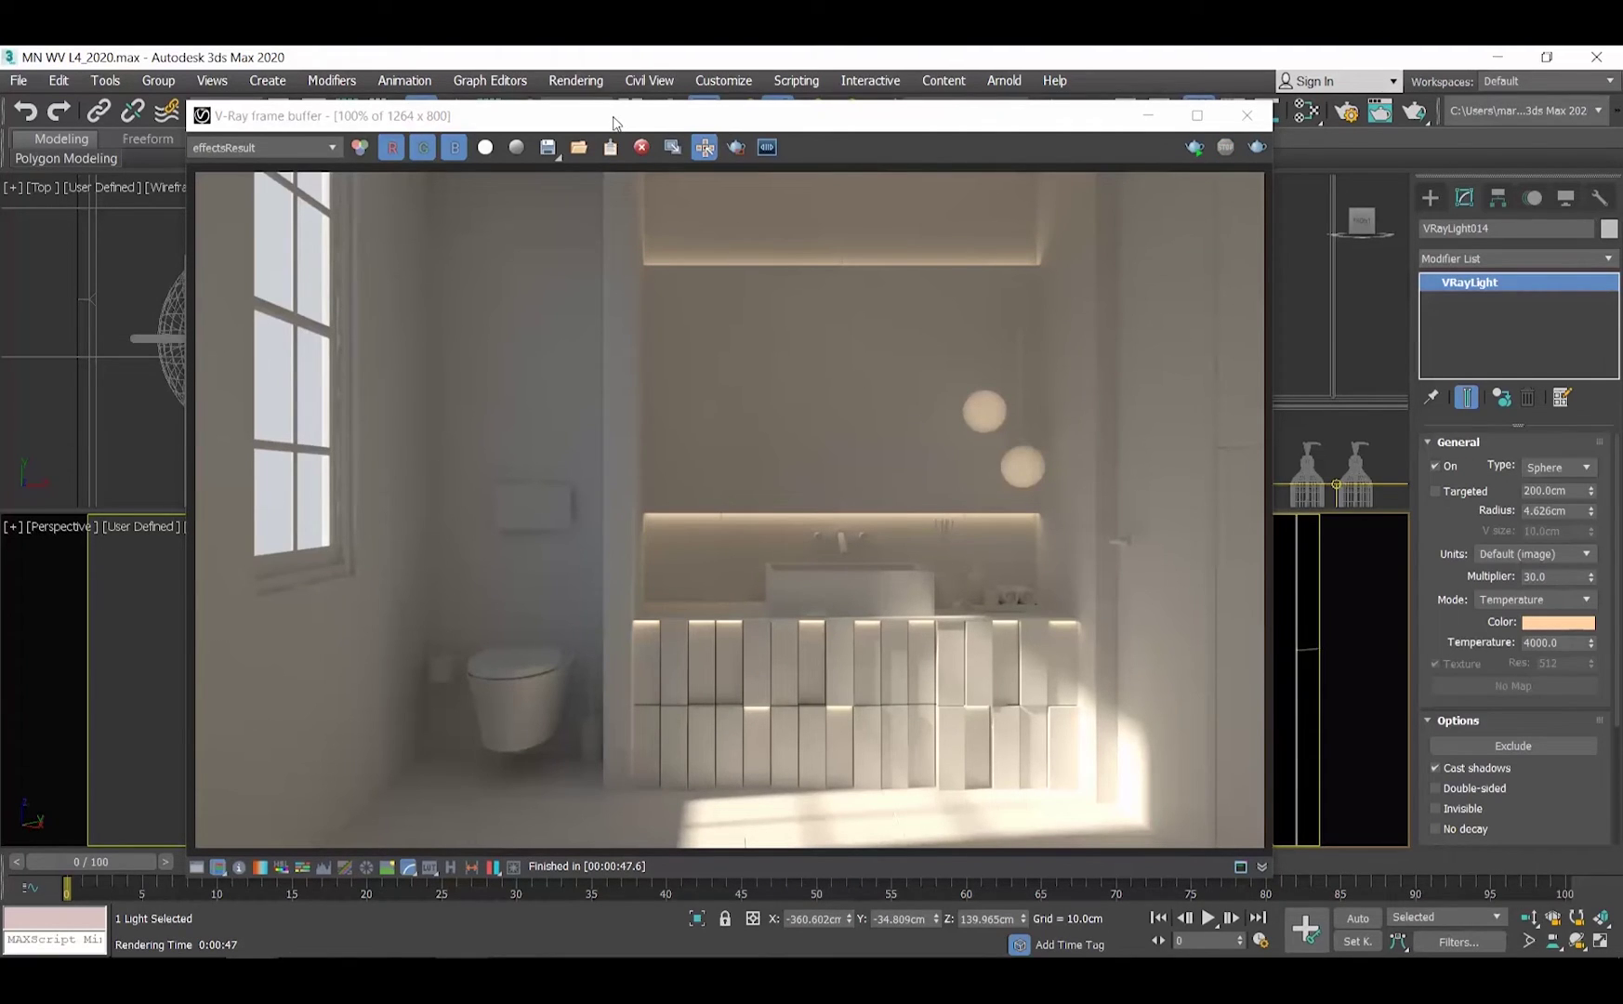
# - Close the render window, select both dome ceiling fixtures, isolate them and zoom extents
pyautogui.click(1265, 116)
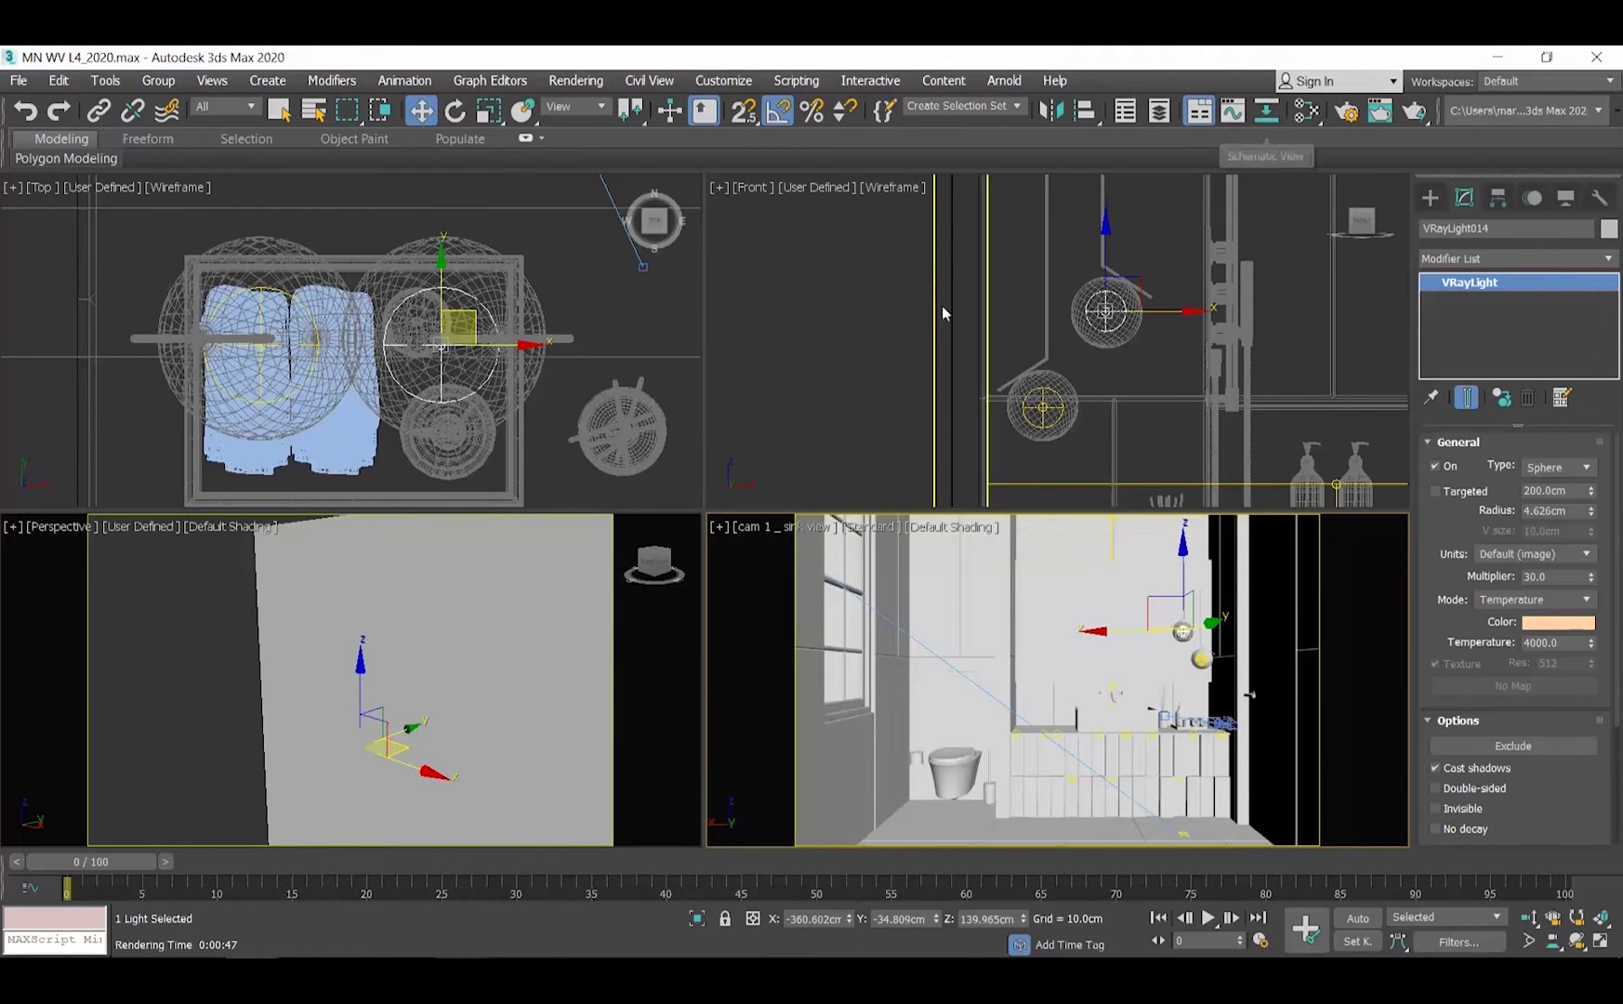
pyautogui.scroll(-5, 501, 372)
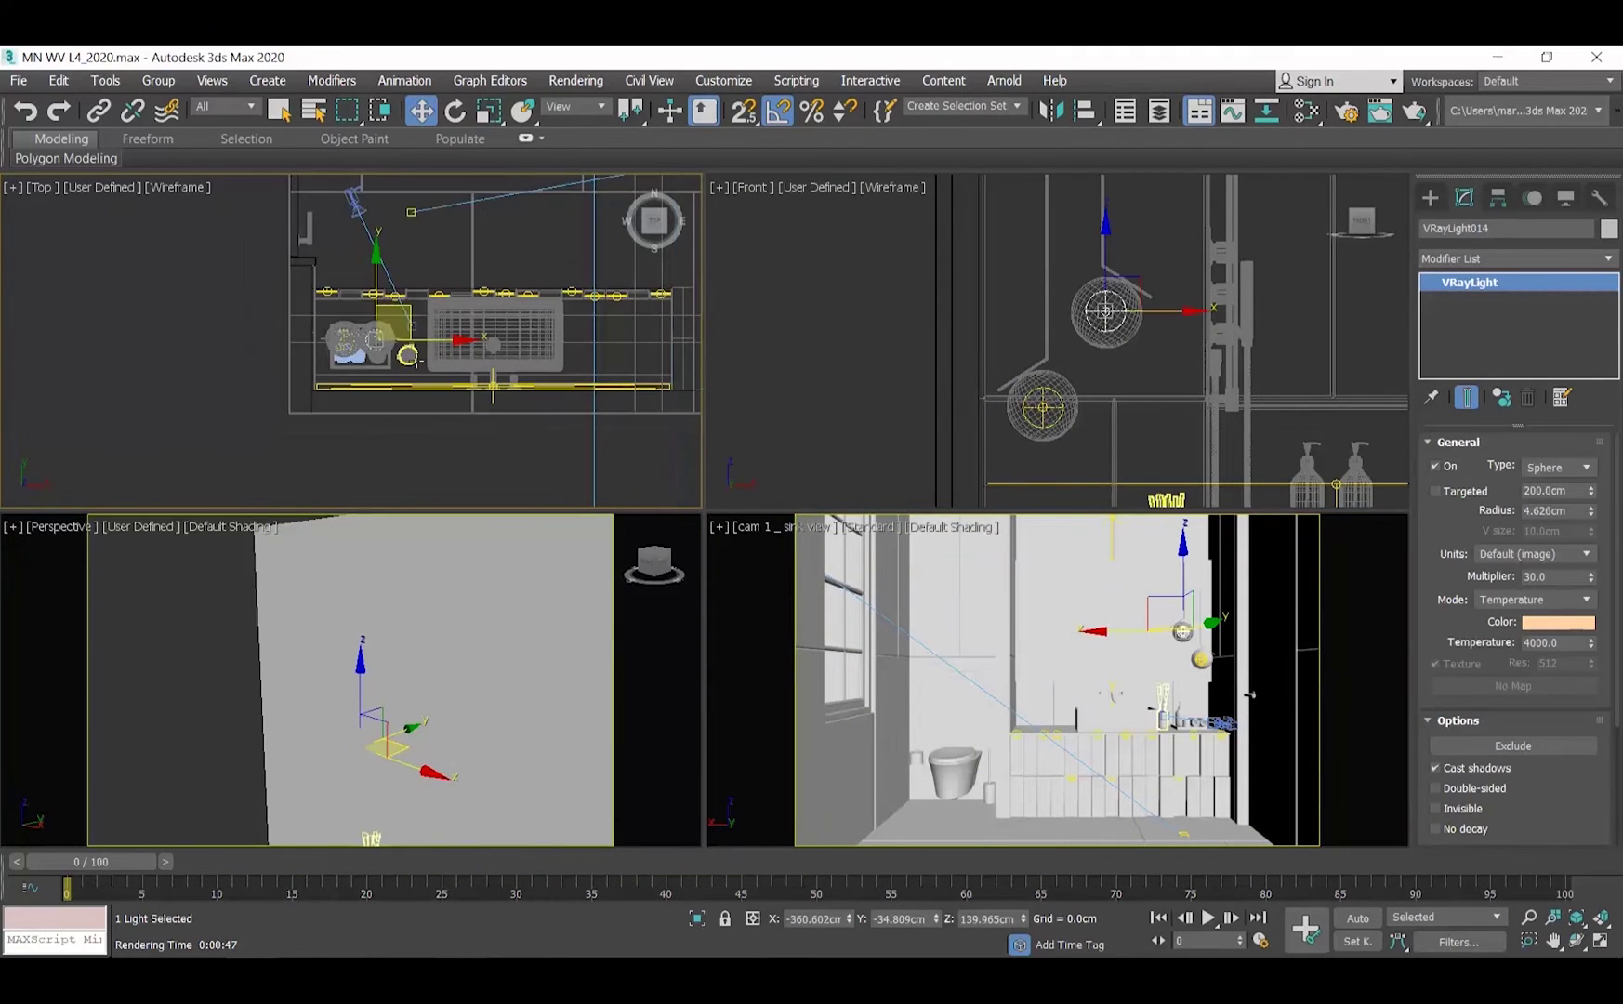
pyautogui.click(414, 355)
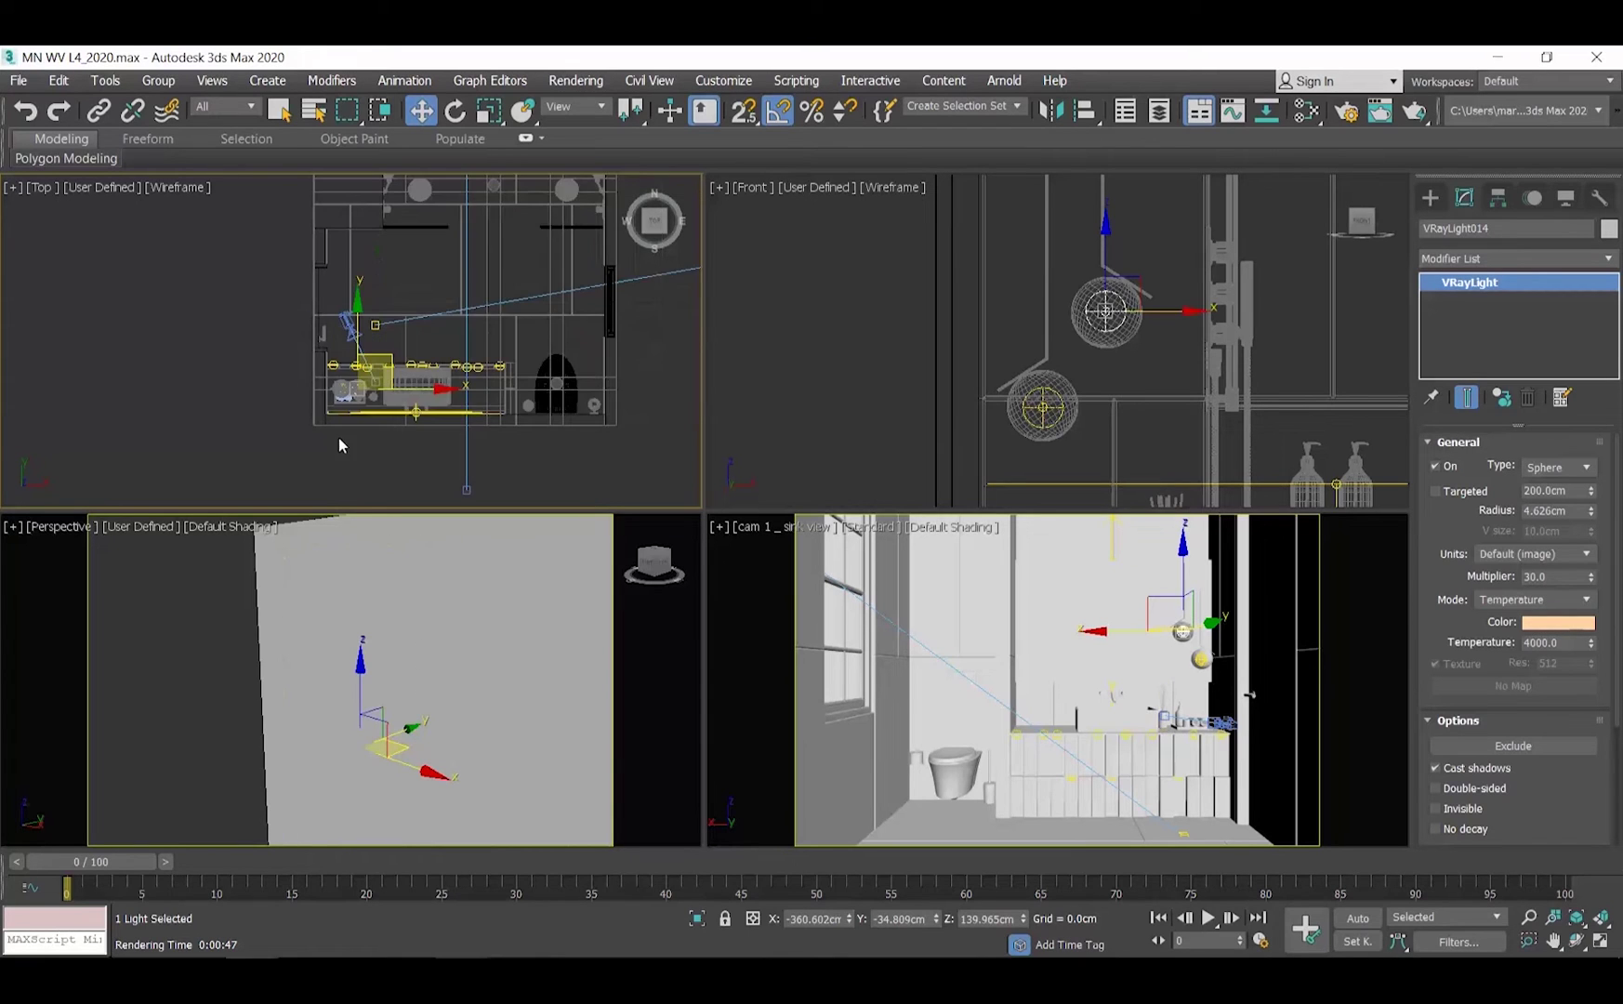
pyautogui.press('z')
pyautogui.click(351, 429)
pyautogui.scroll(-5, 351, 429)
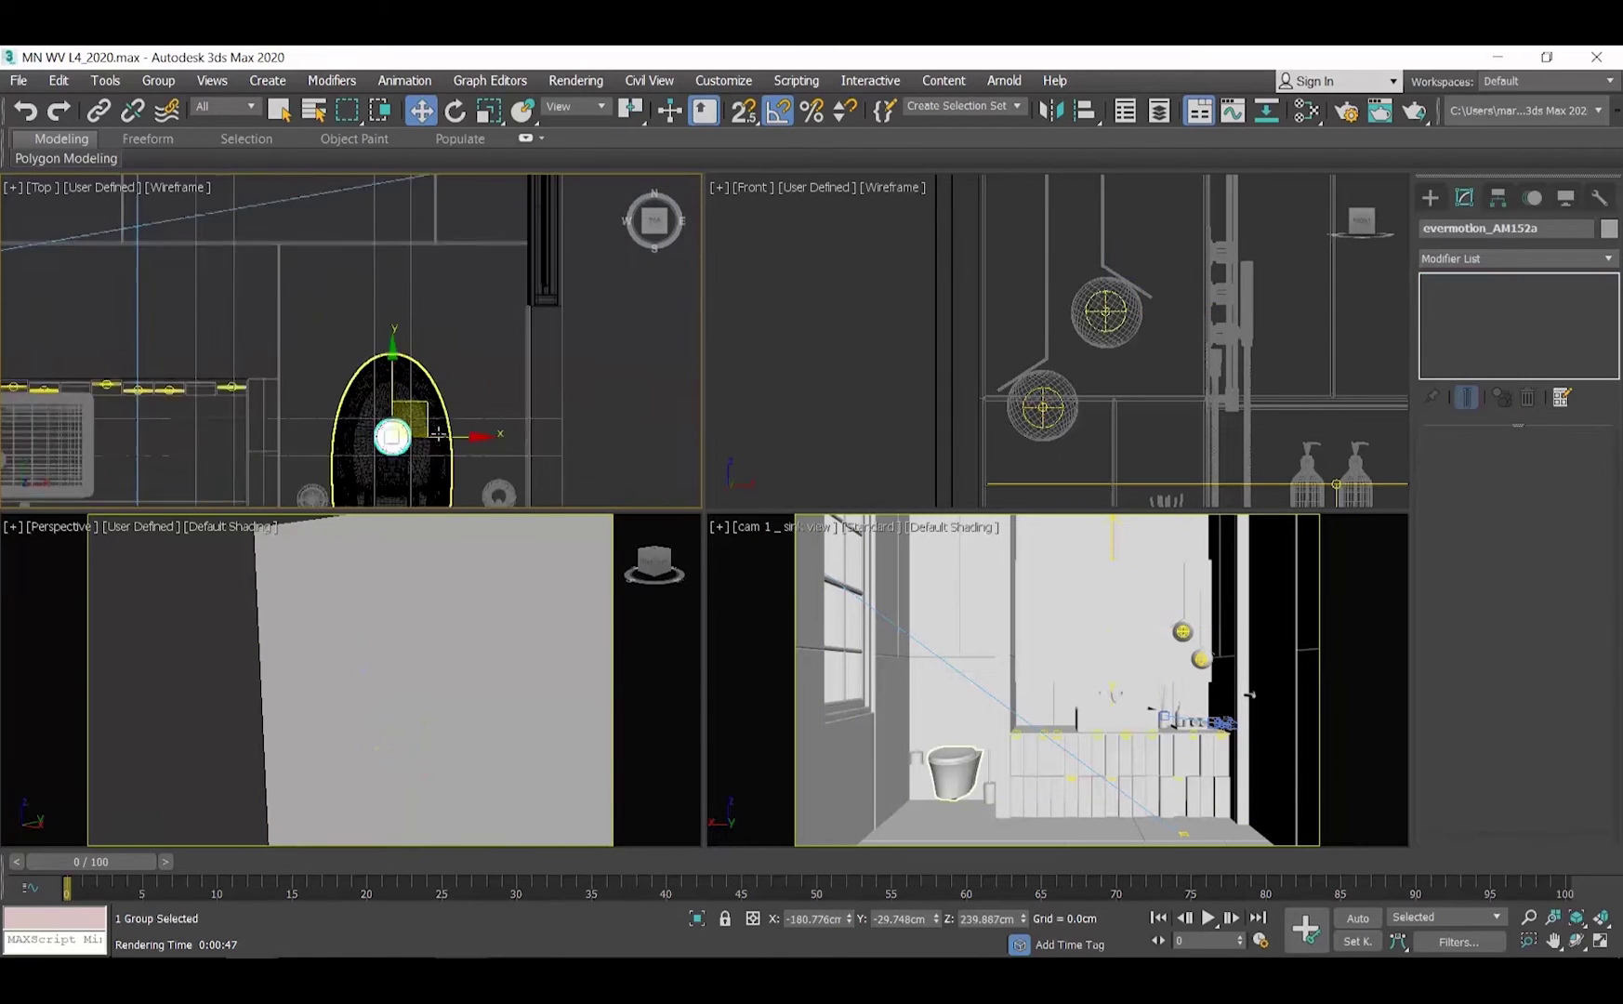
pyautogui.scroll(5, 388, 278)
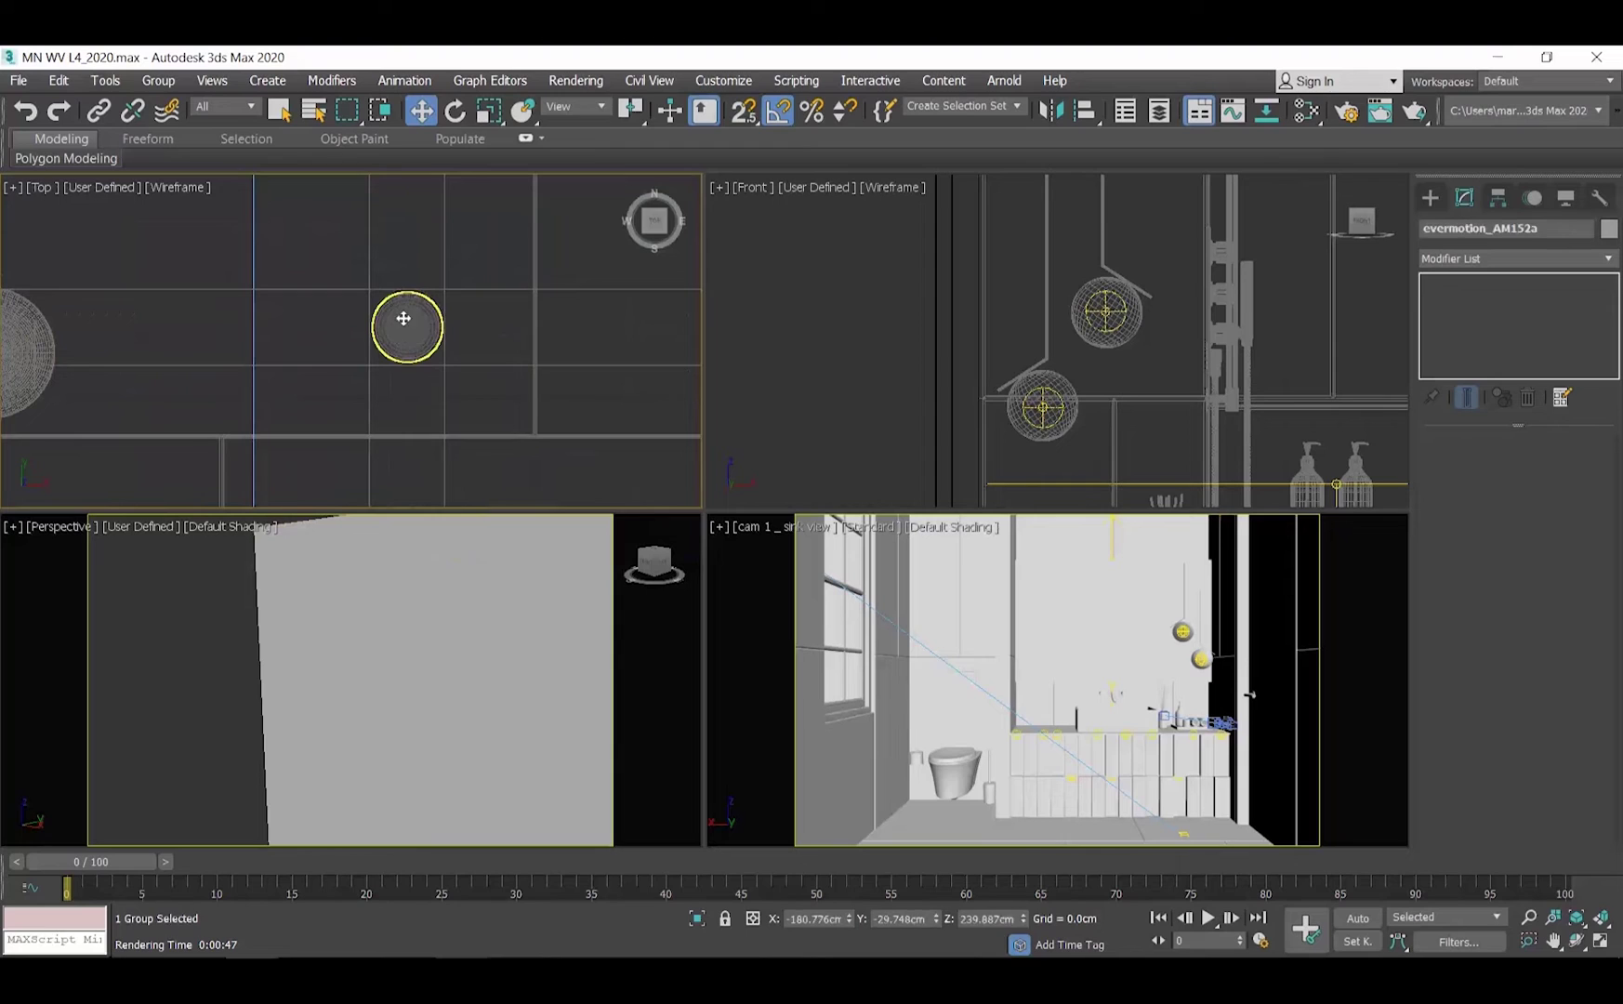
pyautogui.keyDown('ctrl'); pyautogui.click(400, 316); pyautogui.keyUp('ctrl')
pyautogui.rightClick(398, 312)
pyautogui.click(452, 113)
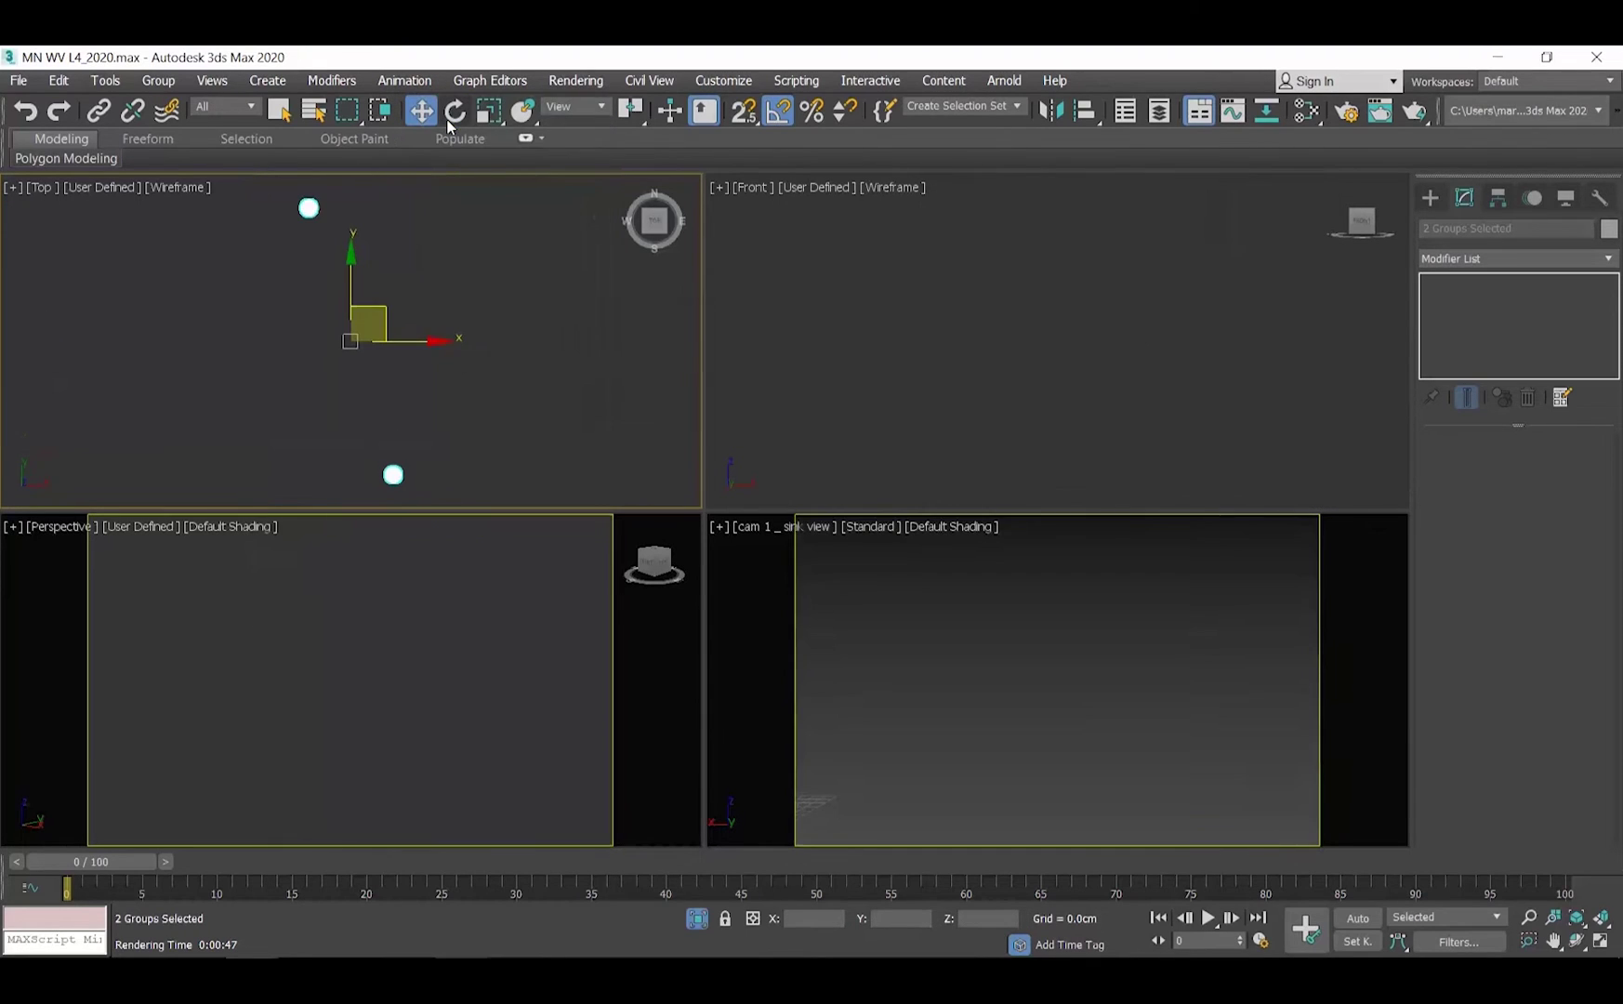
pyautogui.click(1601, 919)
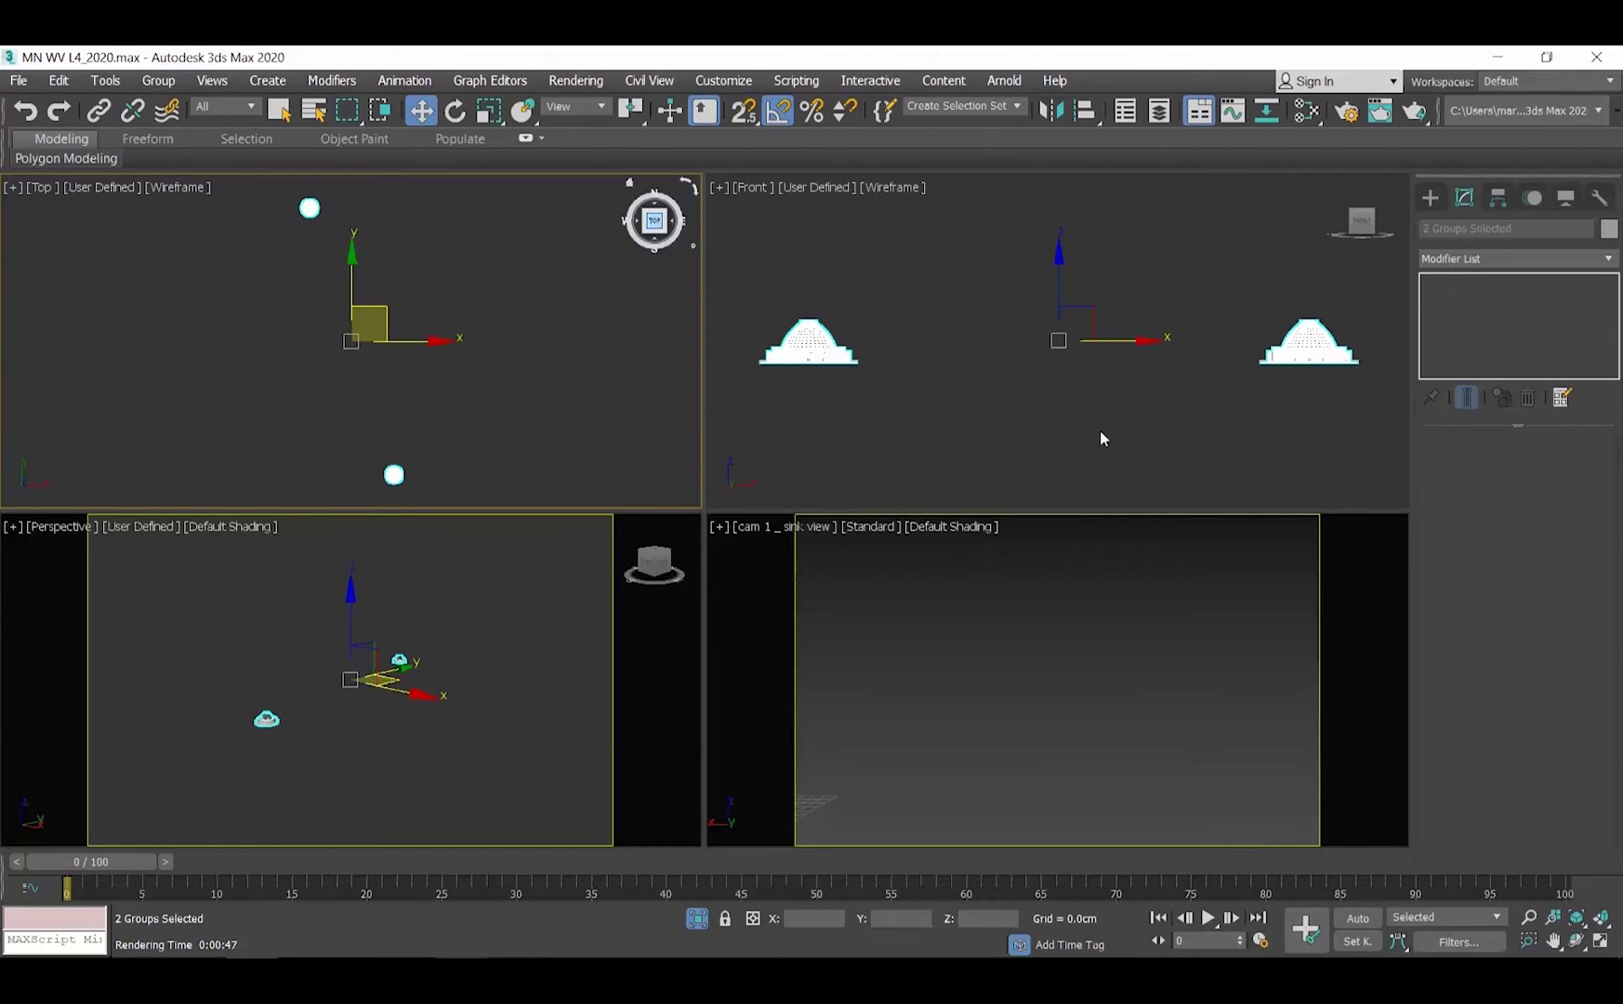
pyautogui.click(1431, 198)
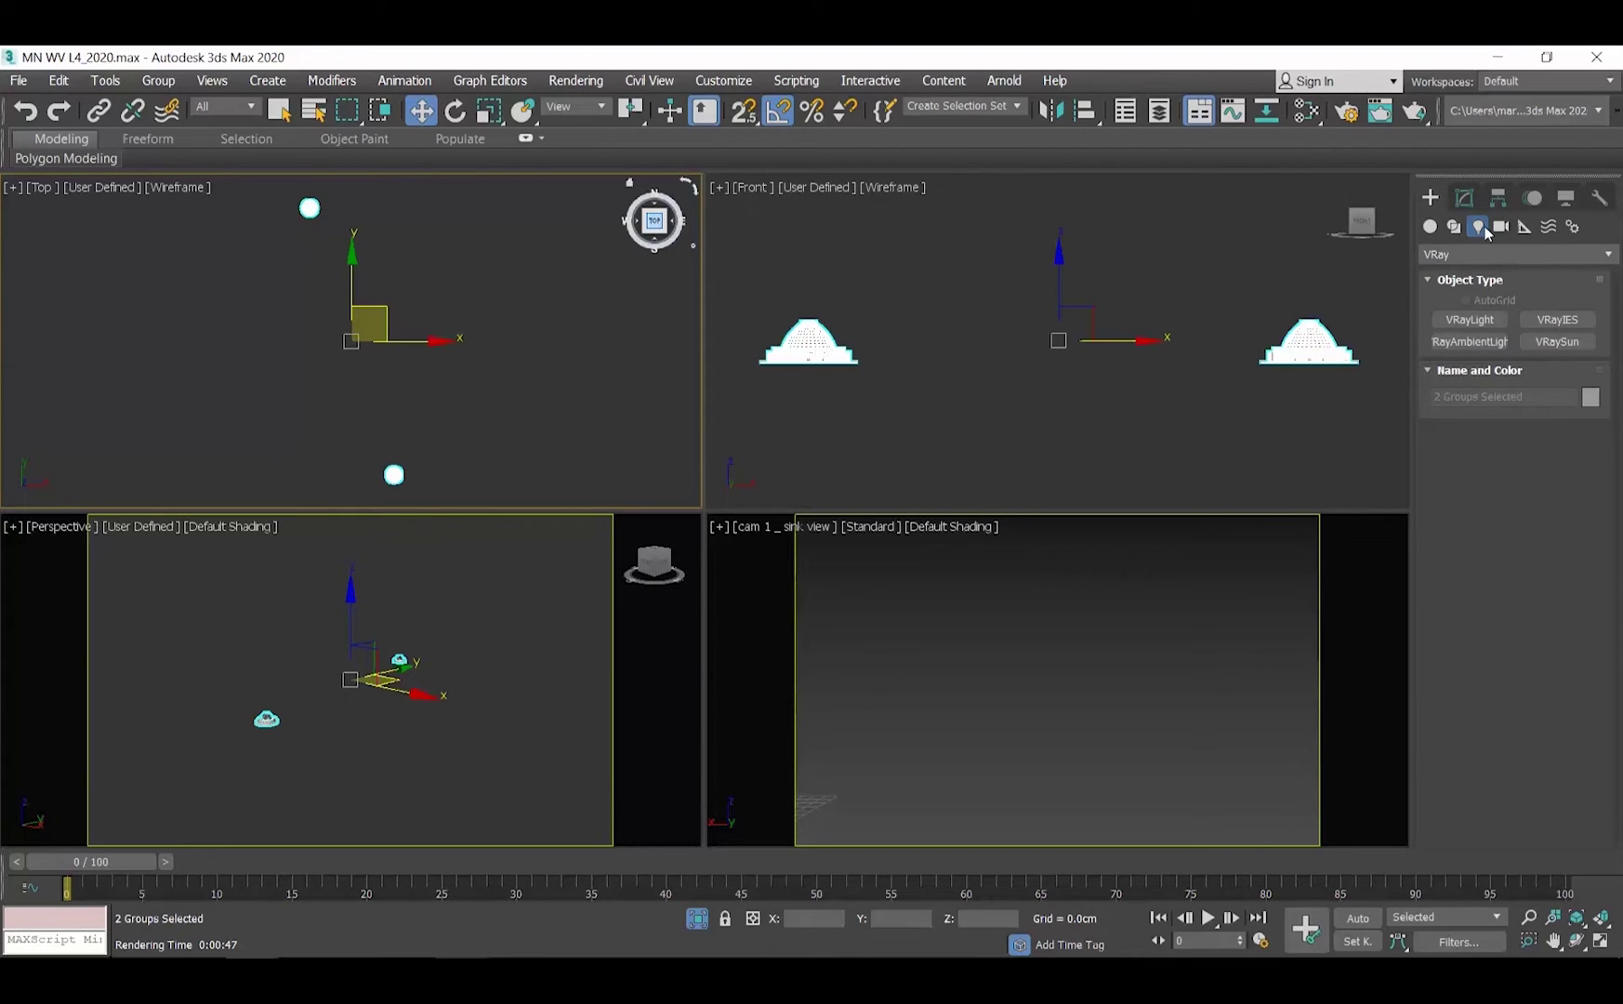
# - Drag out VRayIES001 aiming straight down from the right ceiling fixture in the Front view
pyautogui.click(1563, 321)
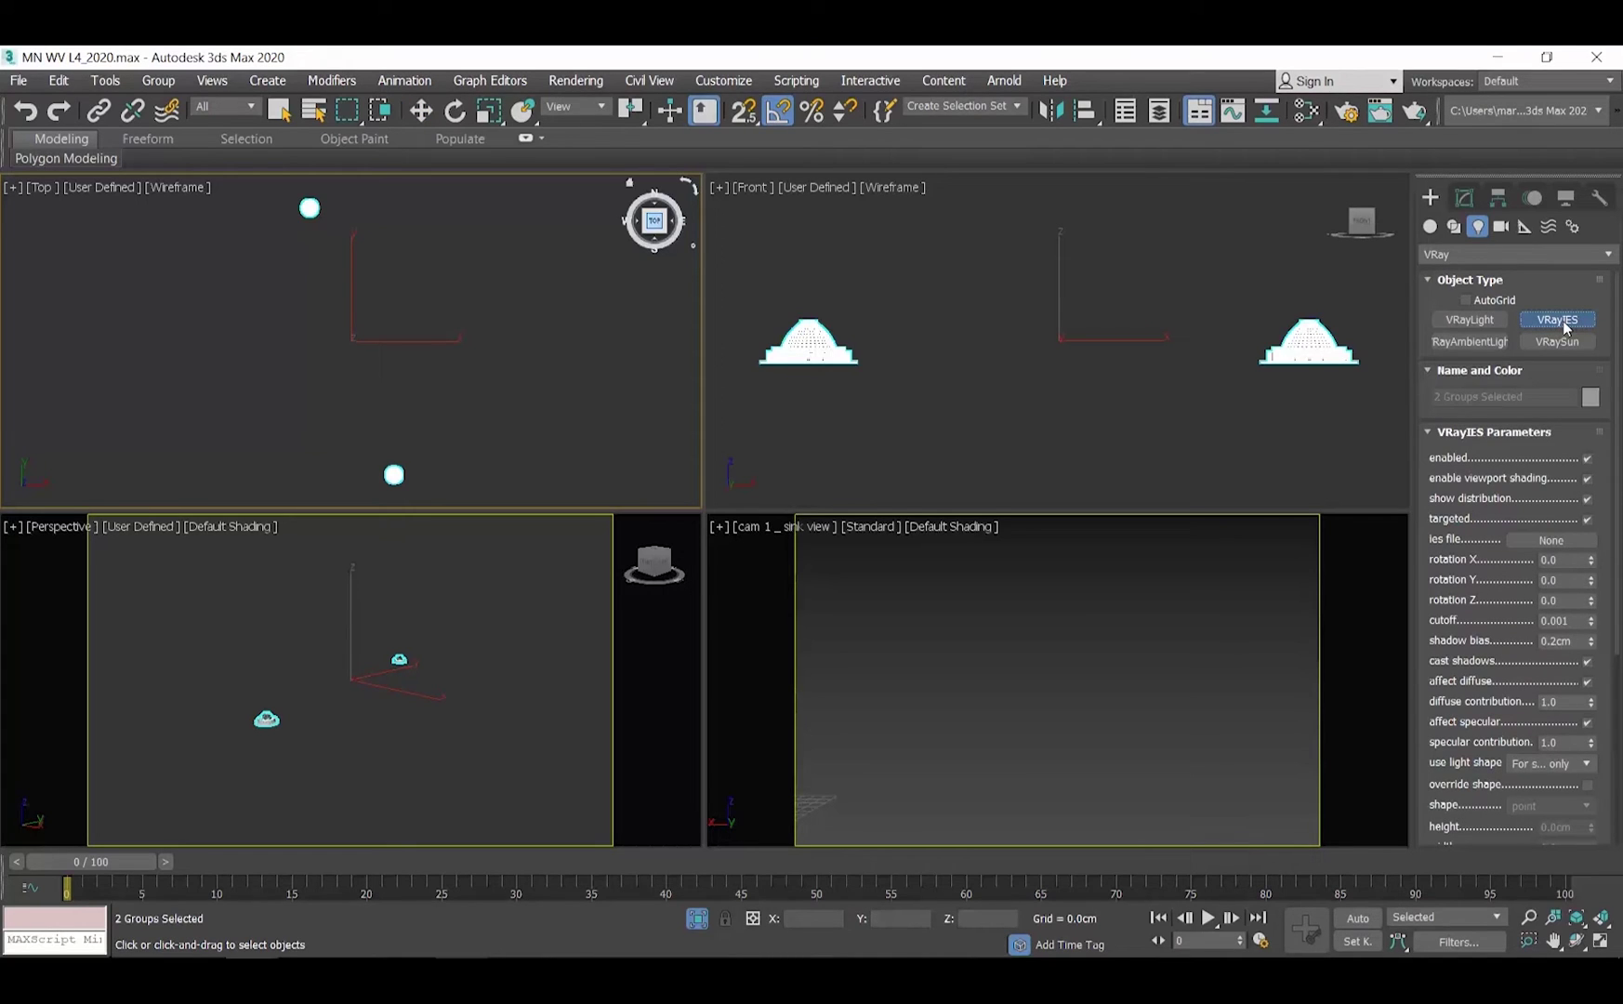
pyautogui.scroll(-3, 1034, 253)
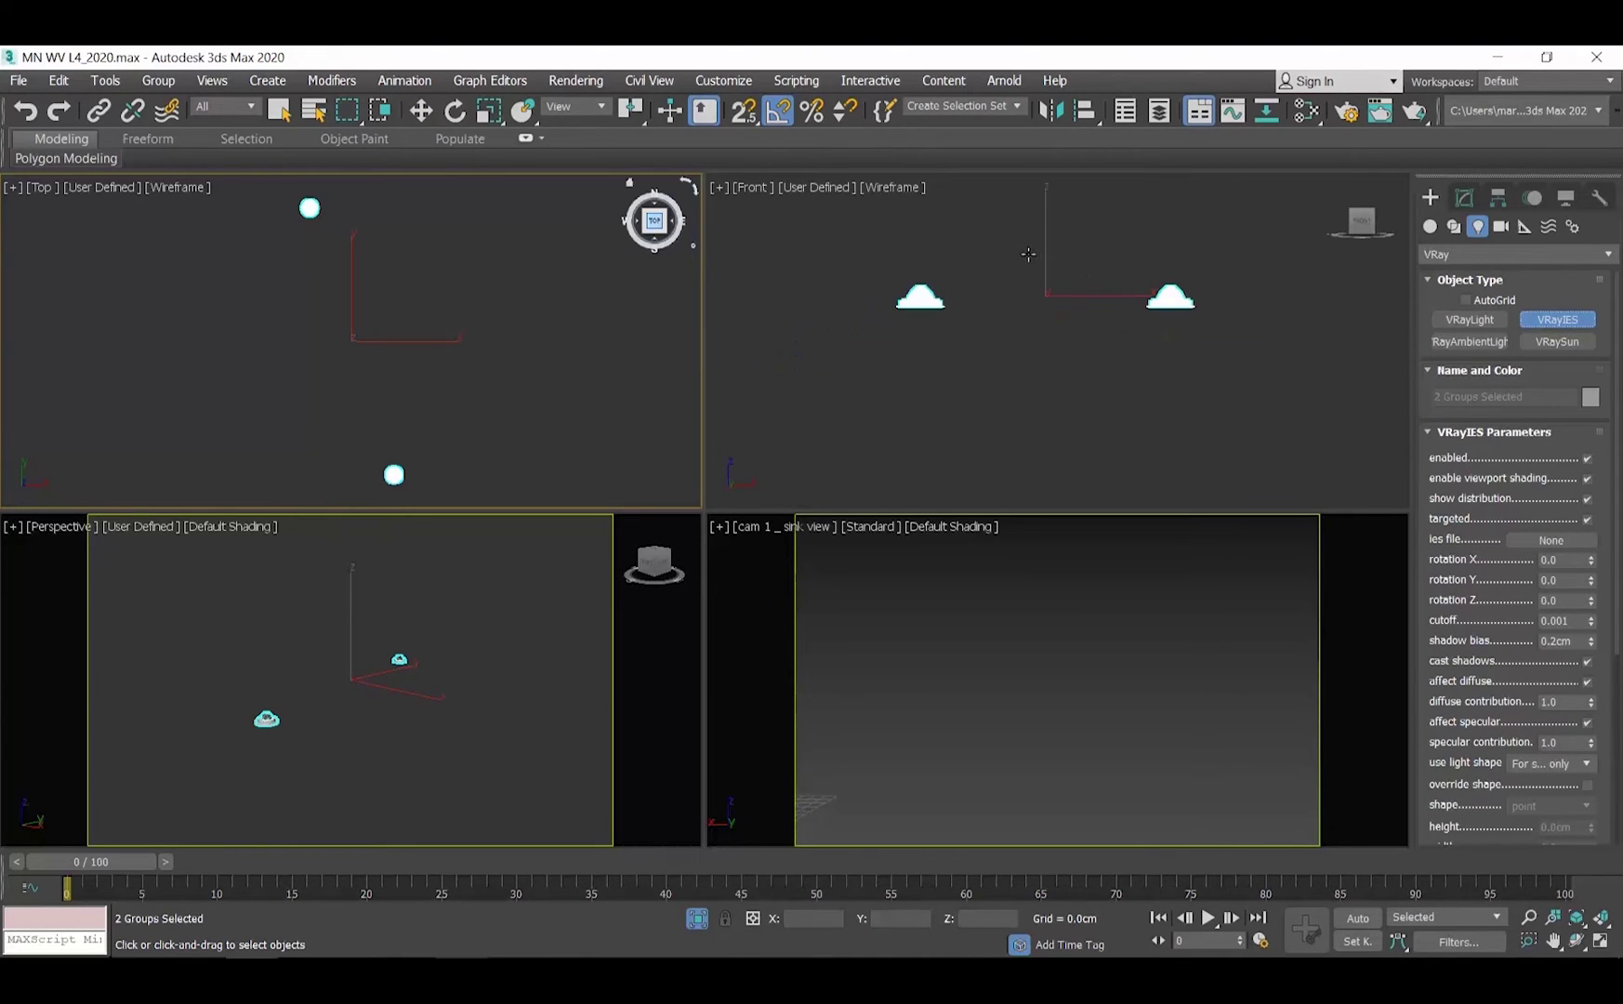
pyautogui.scroll(2, 1236, 368)
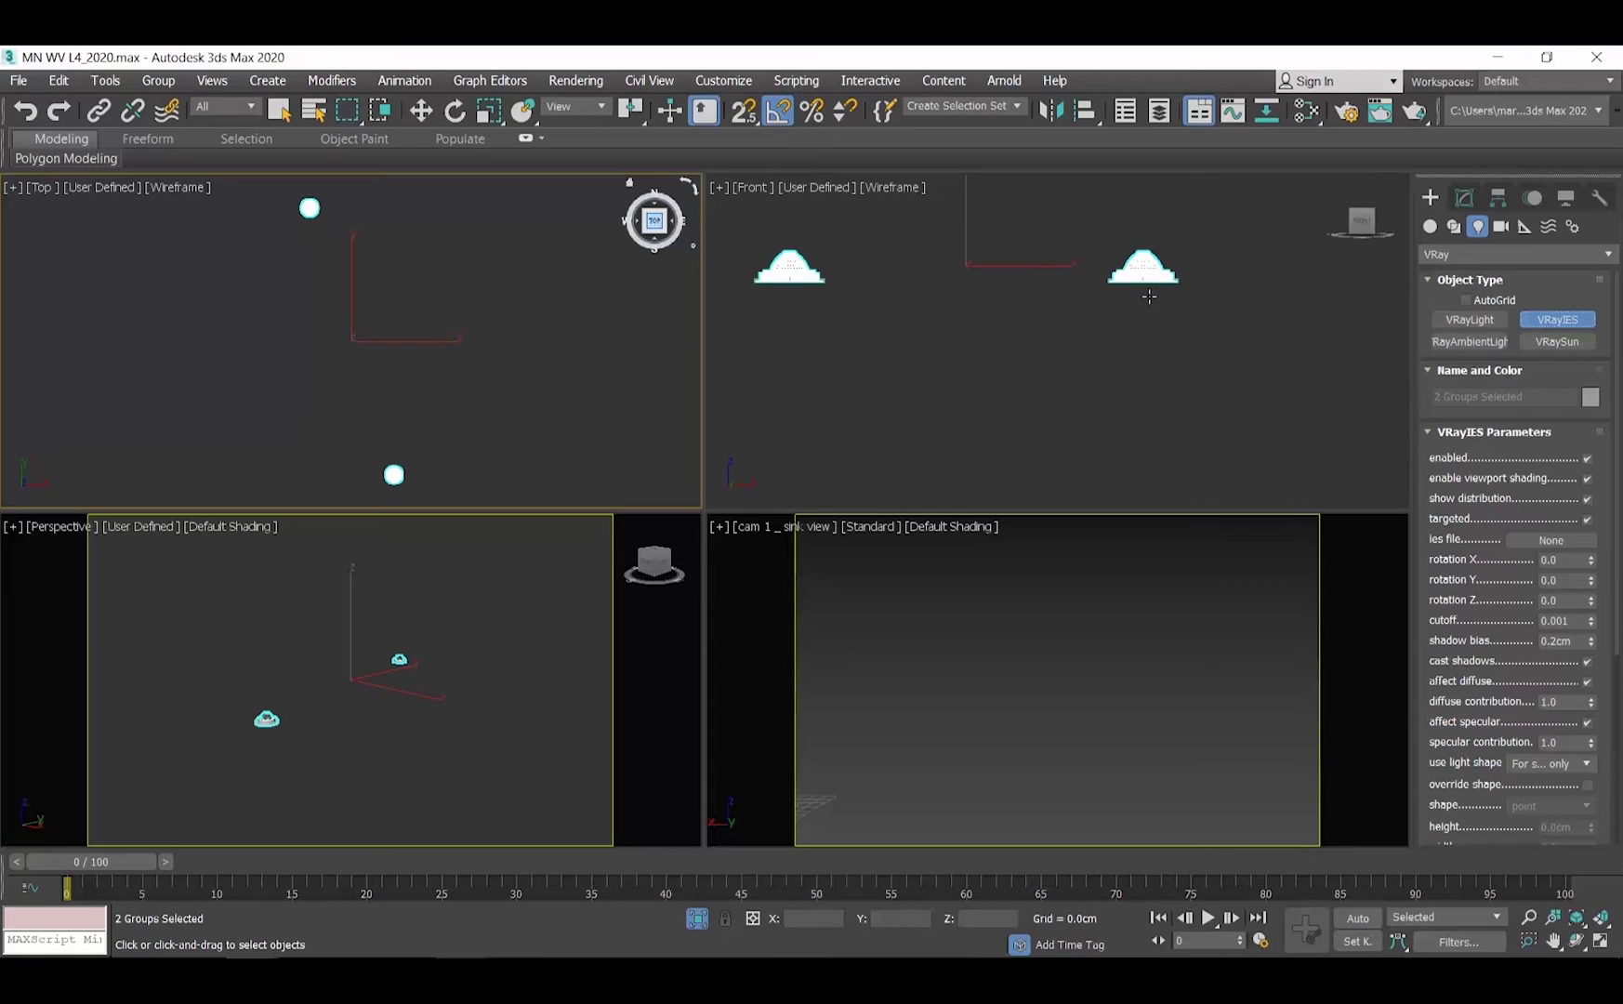
pyautogui.scroll(1, 1172, 303)
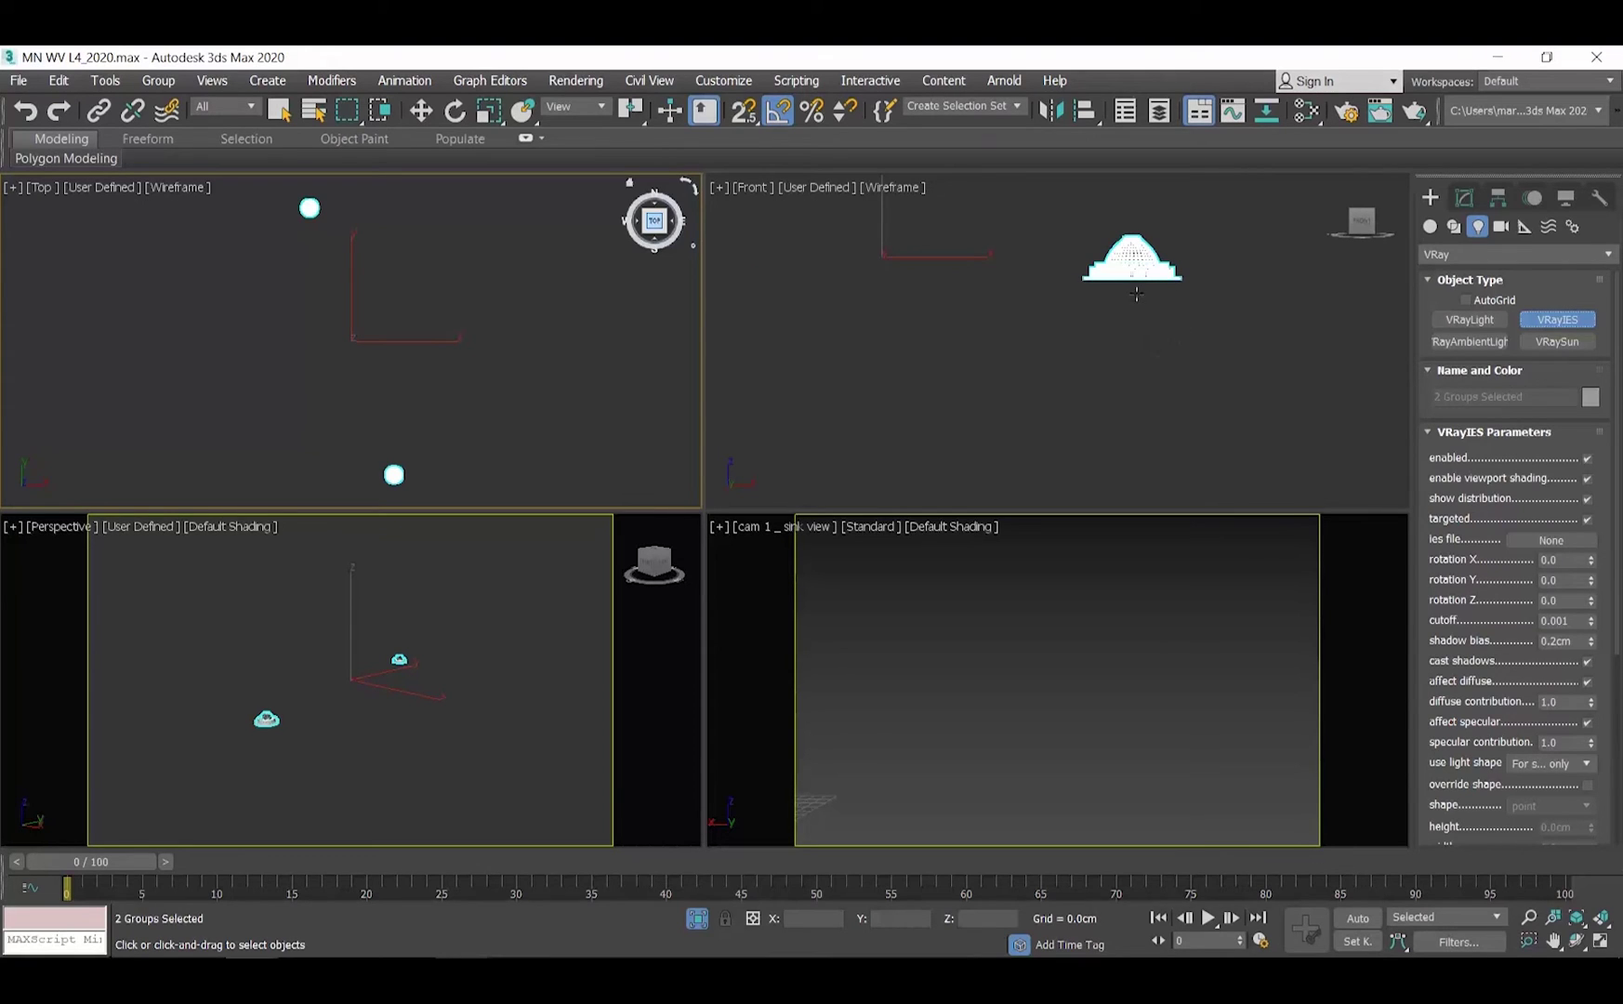
pyautogui.moveTo(1136, 294); pyautogui.dragTo(1135, 541)
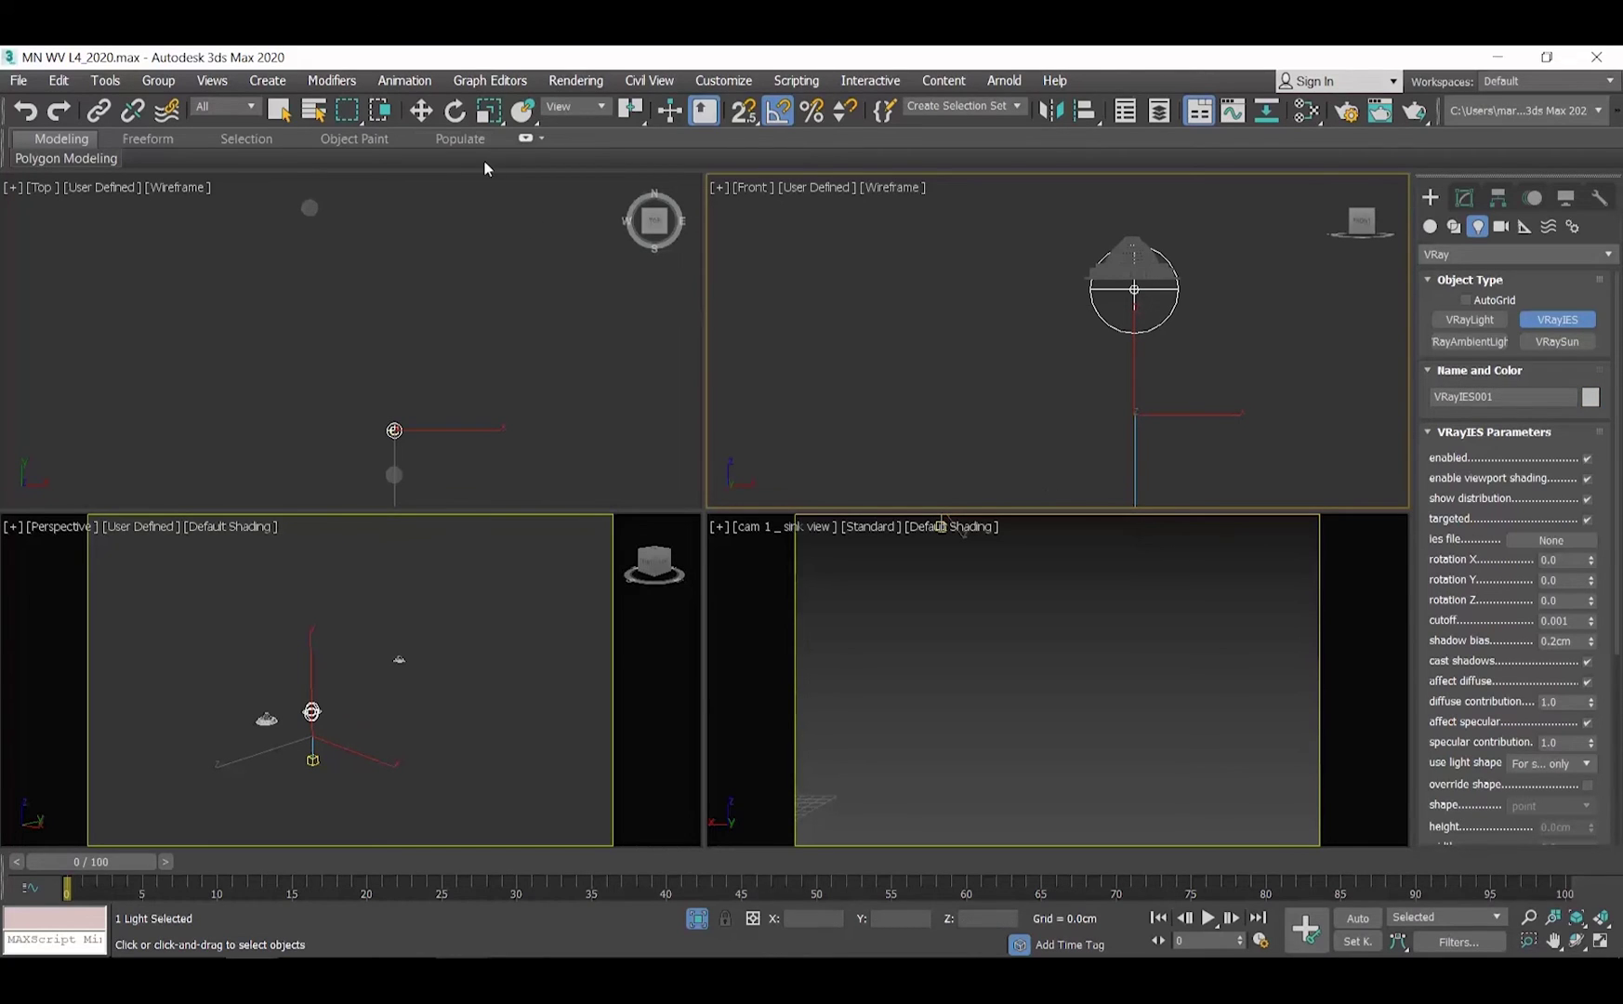
pyautogui.click(424, 121)
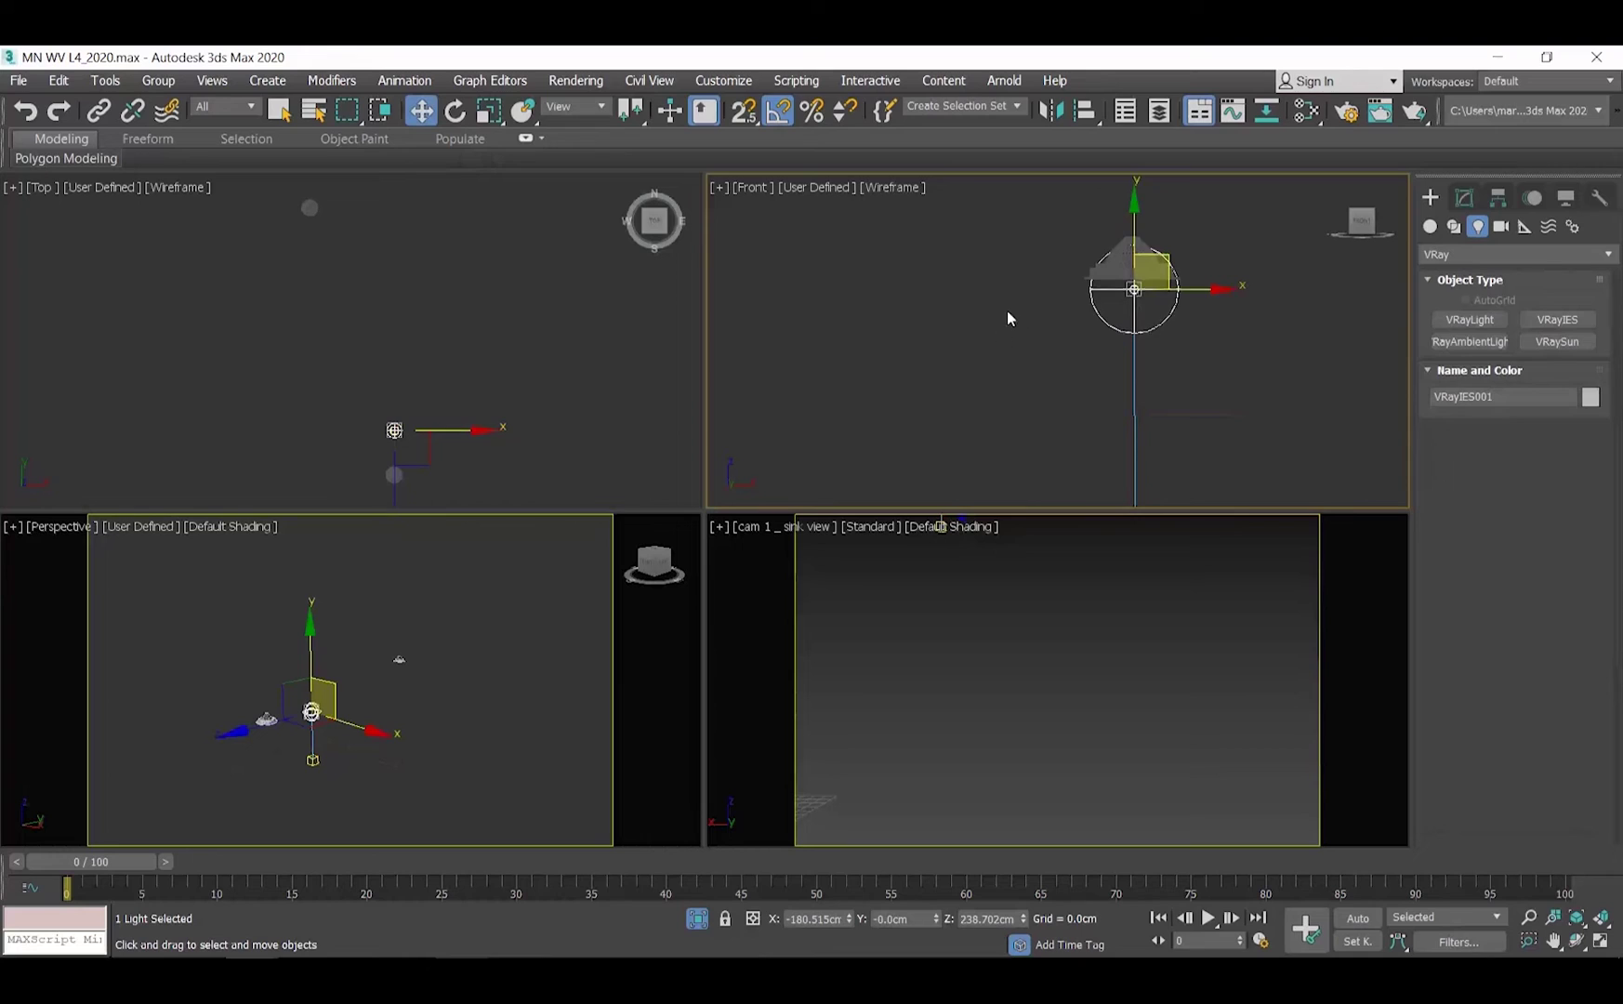
# - Position VRayIES001 over its ceiling fixture in the Top view
pyautogui.keyDown('alt'); pyautogui.moveTo(1006, 311); pyautogui.dragTo(1068, 405, button='middle'); pyautogui.keyUp('alt')
pyautogui.rightClick(679, 409)
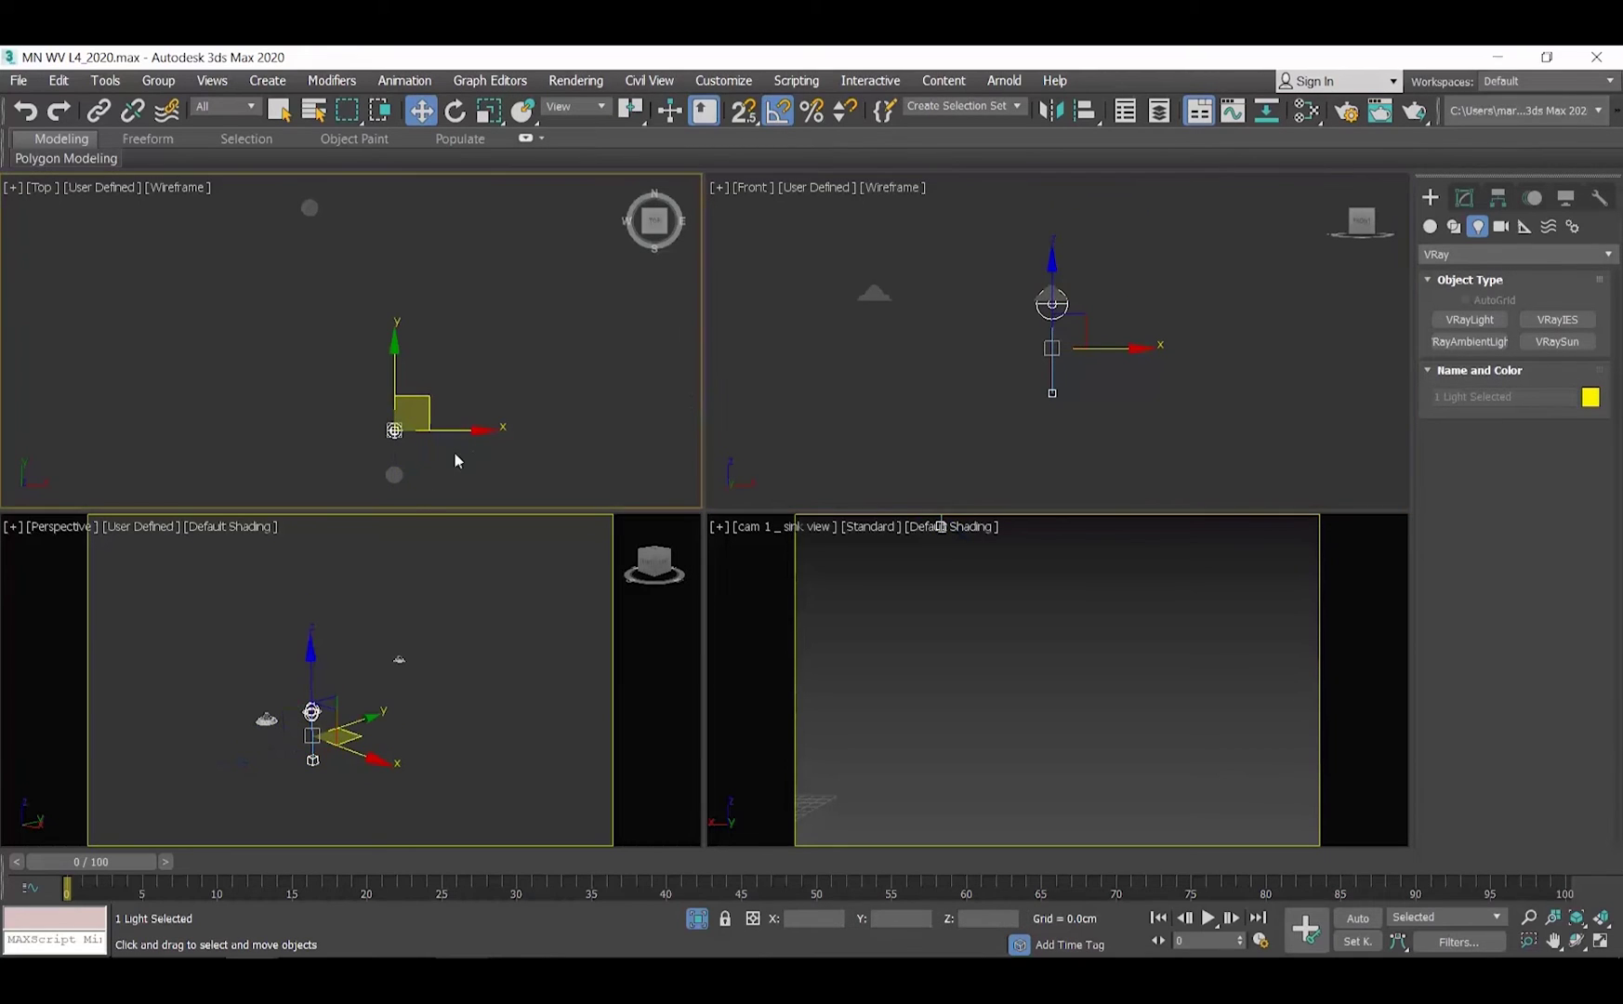
pyautogui.press('z')
pyautogui.moveTo(364, 252); pyautogui.dragTo(345, 376)
pyautogui.scroll(-4, 469, 376)
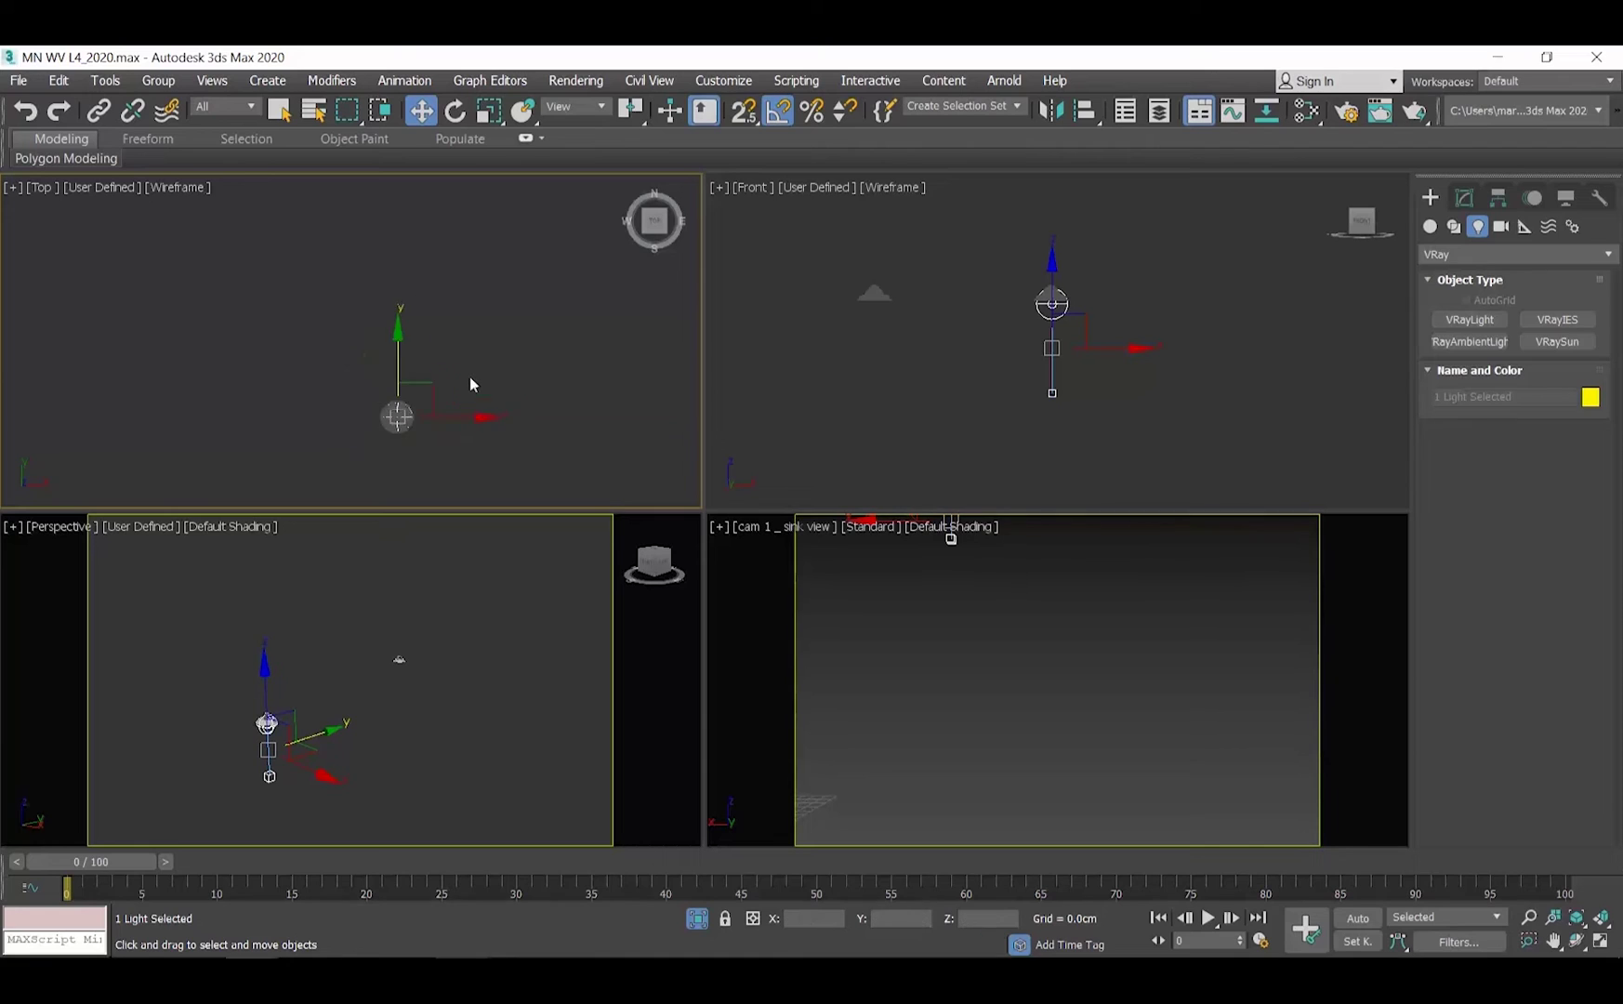
pyautogui.moveTo(492, 355); pyautogui.dragTo(523, 427, button='middle')
# - Clone an instanced VRayIES002 onto the second ceiling fixture
pyautogui.moveTo(483, 455)
pyautogui.keyDown('shift'); pyautogui.mouseDown()
pyautogui.moveTo(416, 191)
pyautogui.moveTo(475, 245)
pyautogui.mouseUp(); pyautogui.keyUp('shift')
pyautogui.click(807, 593)
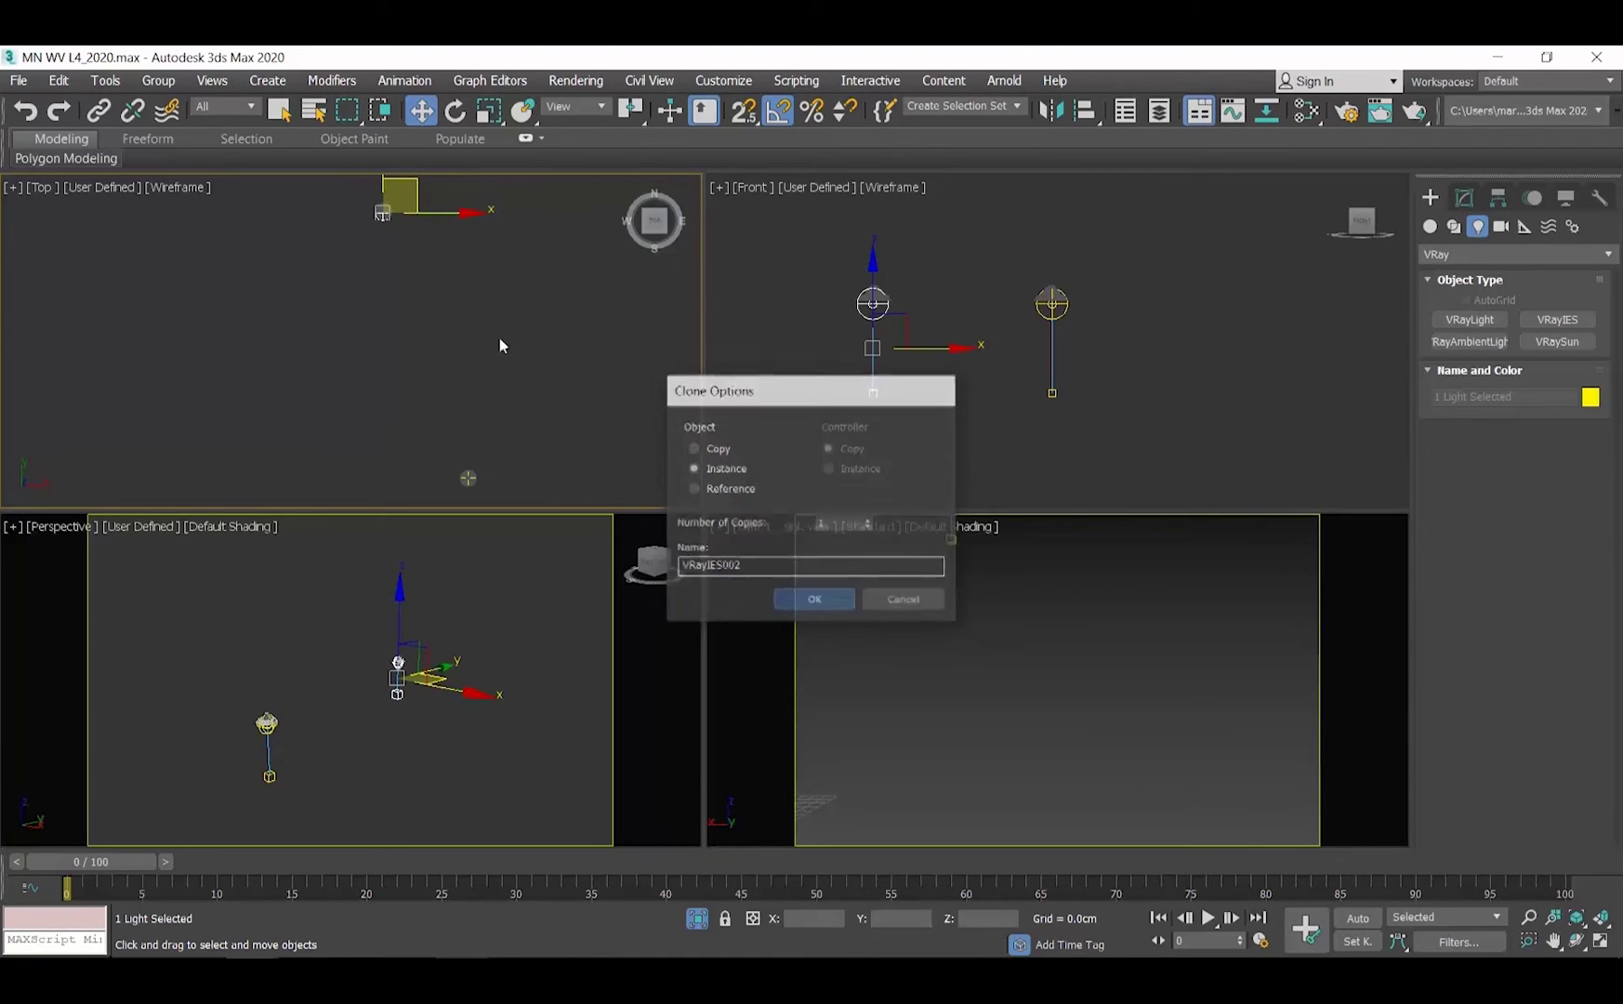
pyautogui.moveTo(500, 344)
pyautogui.mouseDown(button='middle')
pyautogui.moveTo(424, 388)
pyautogui.moveTo(380, 370)
pyautogui.mouseUp(button='middle')
pyautogui.scroll(5, 358, 451)
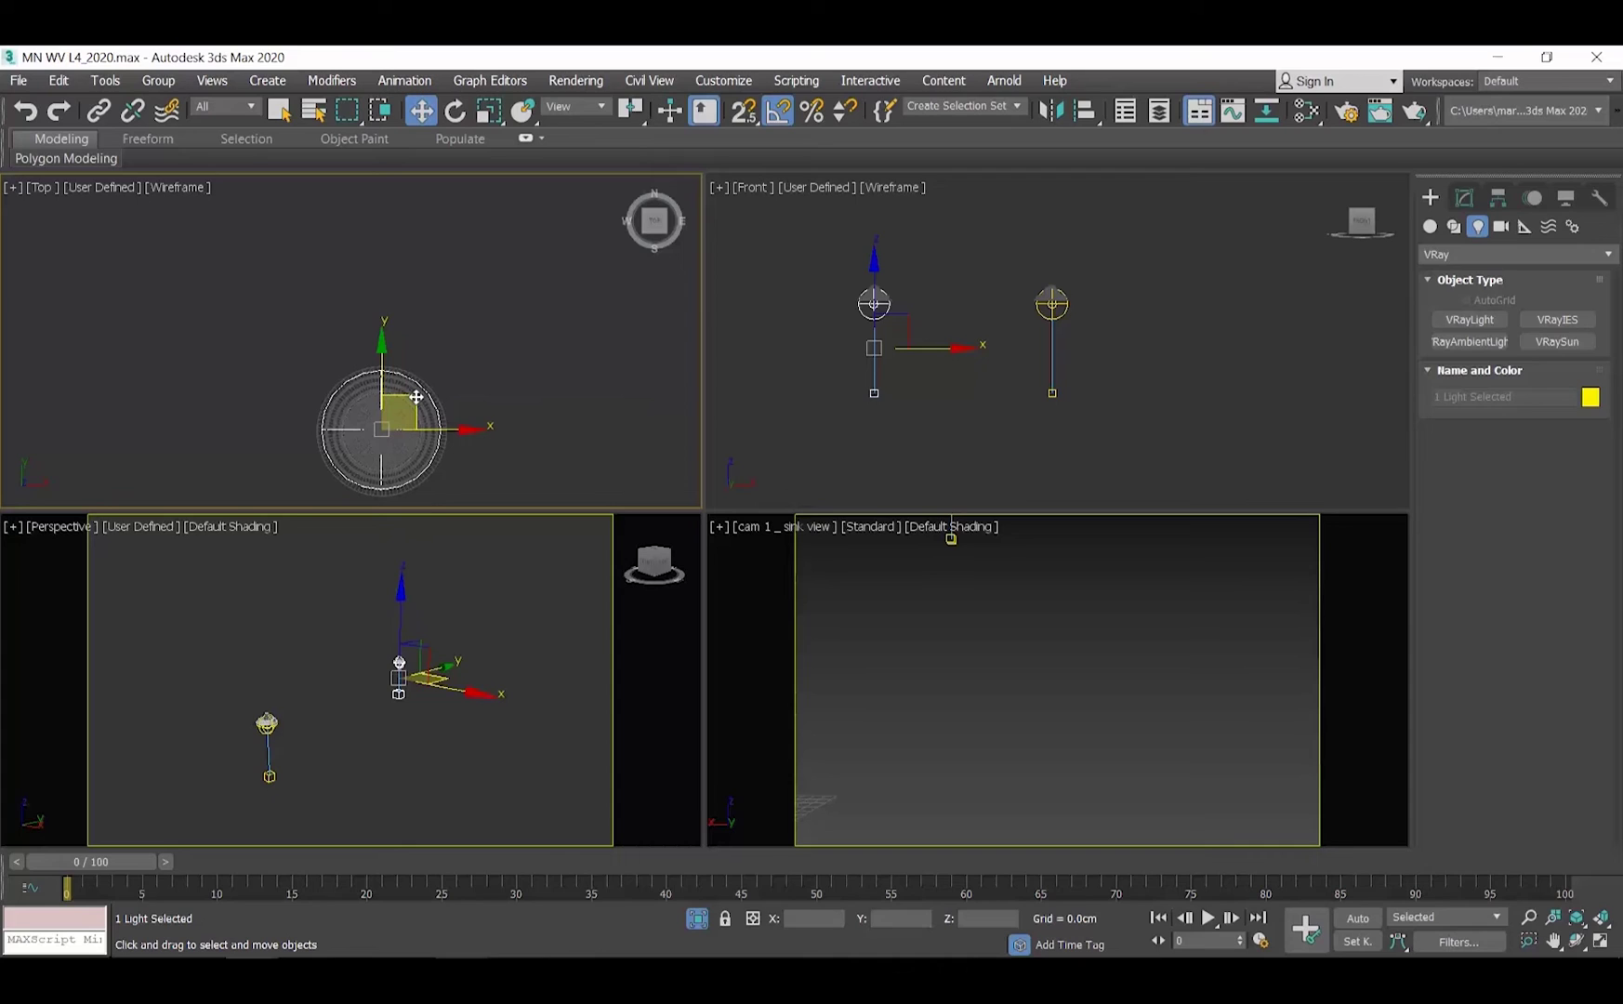
# - Select the left ceiling light VRayIES002 and load the 01.ies profile into it
pyautogui.click(592, 386)
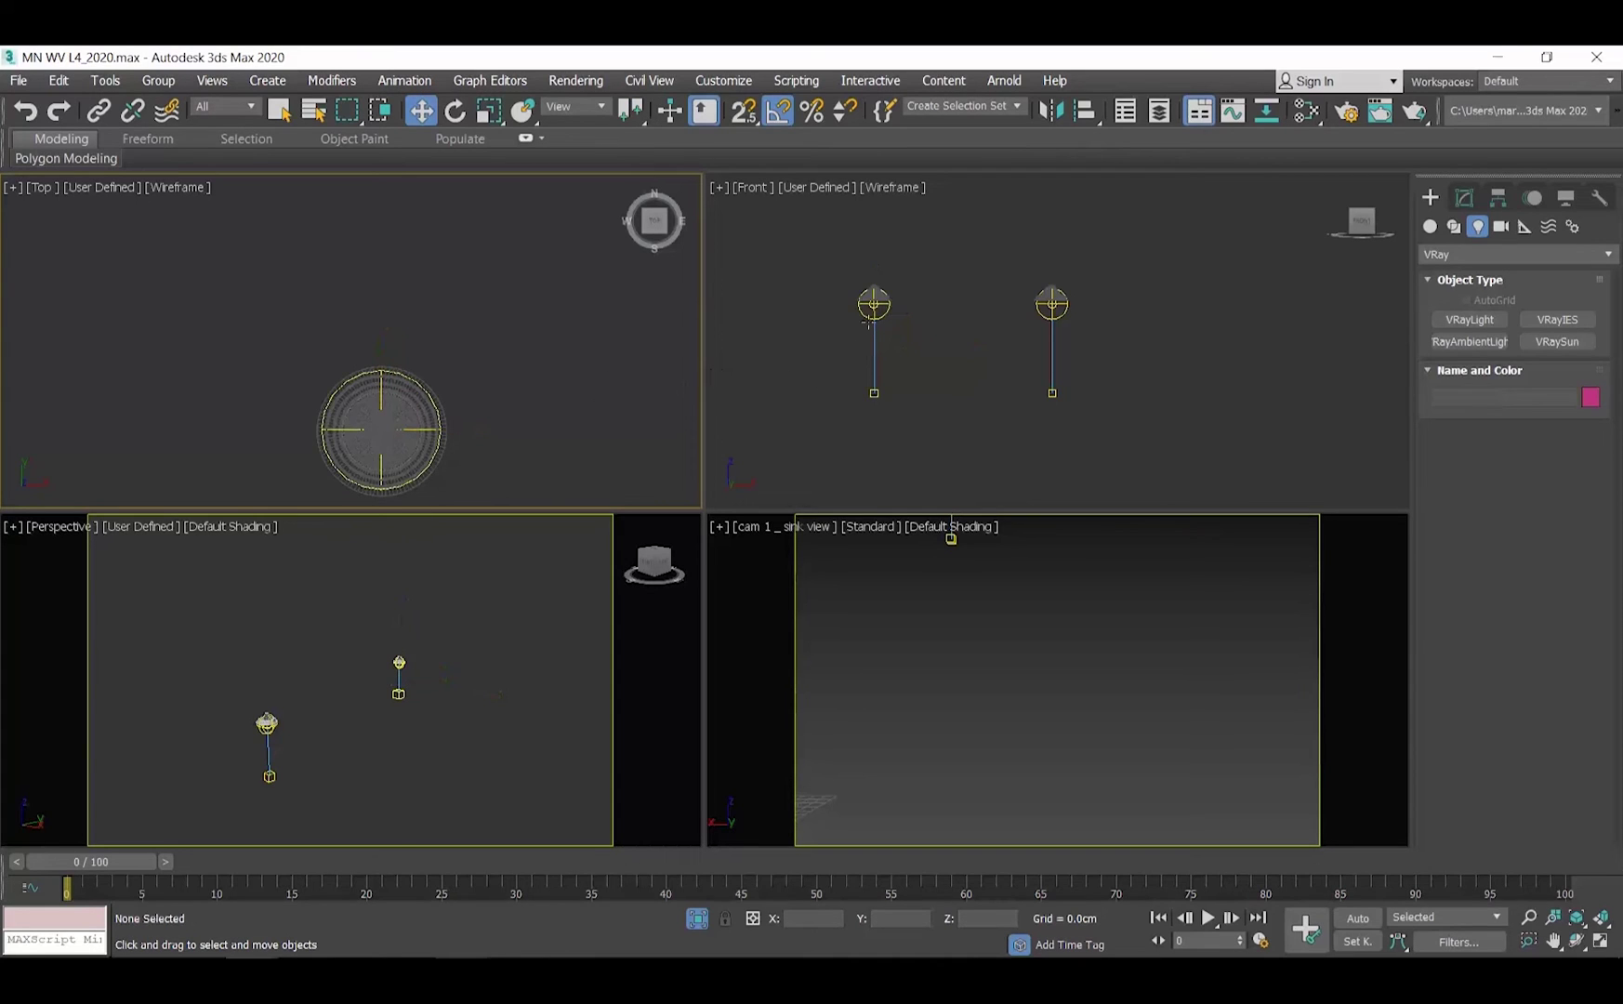
pyautogui.scroll(4, 872, 318)
pyautogui.click(878, 259)
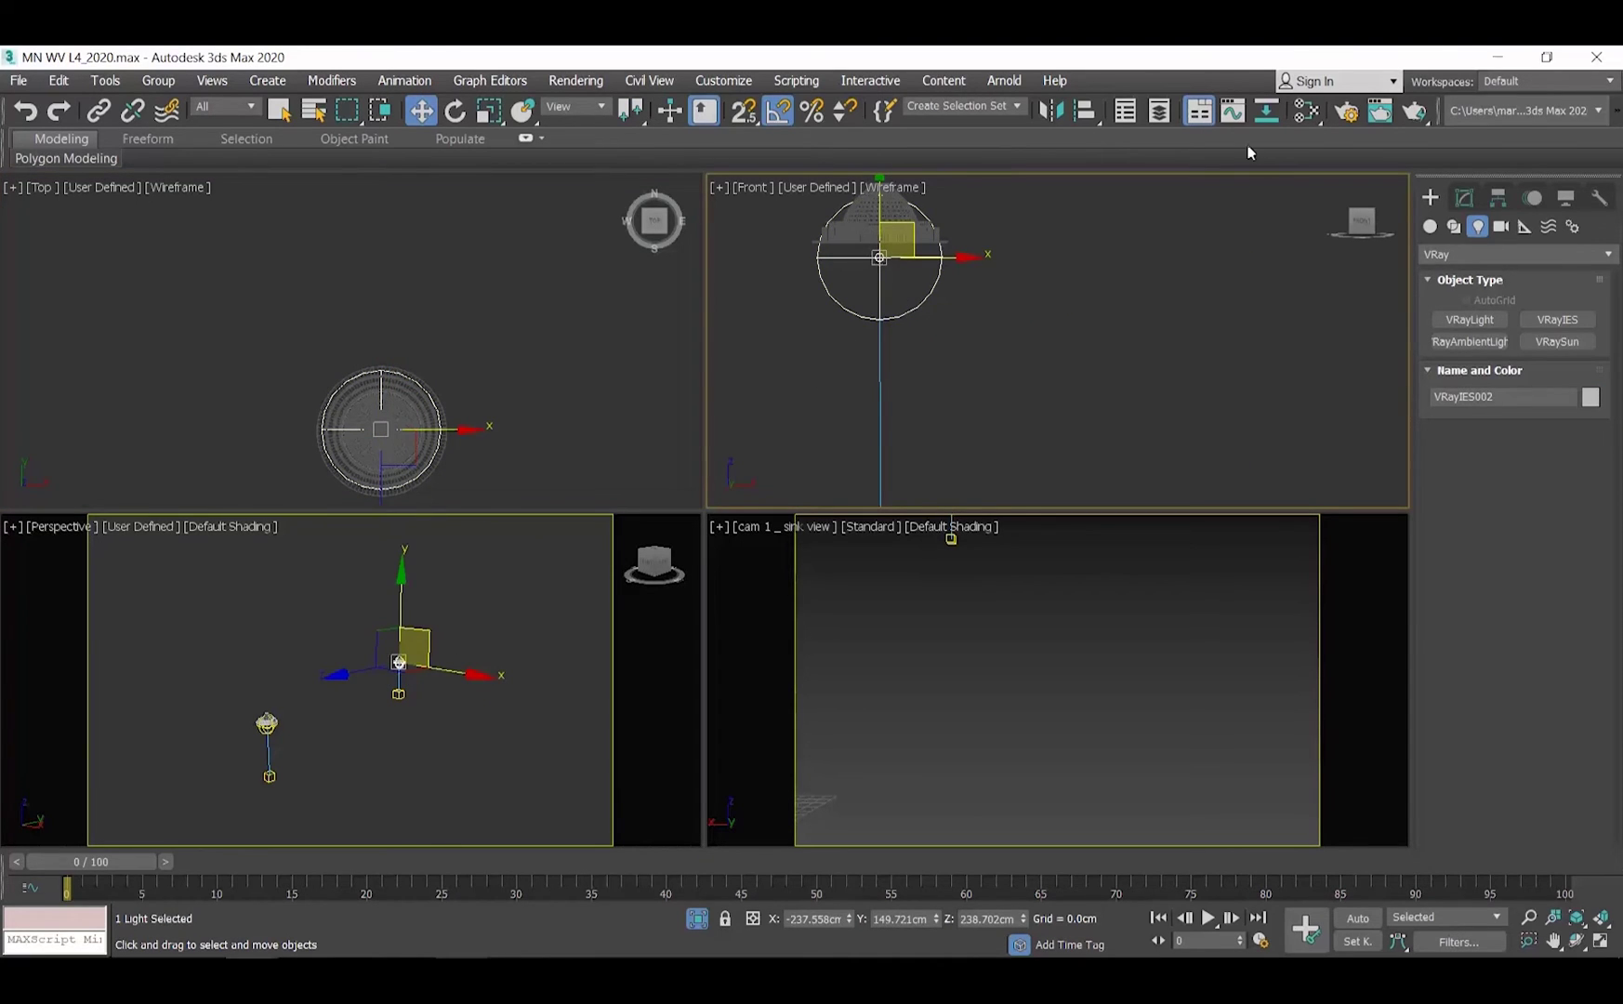
pyautogui.click(1465, 197)
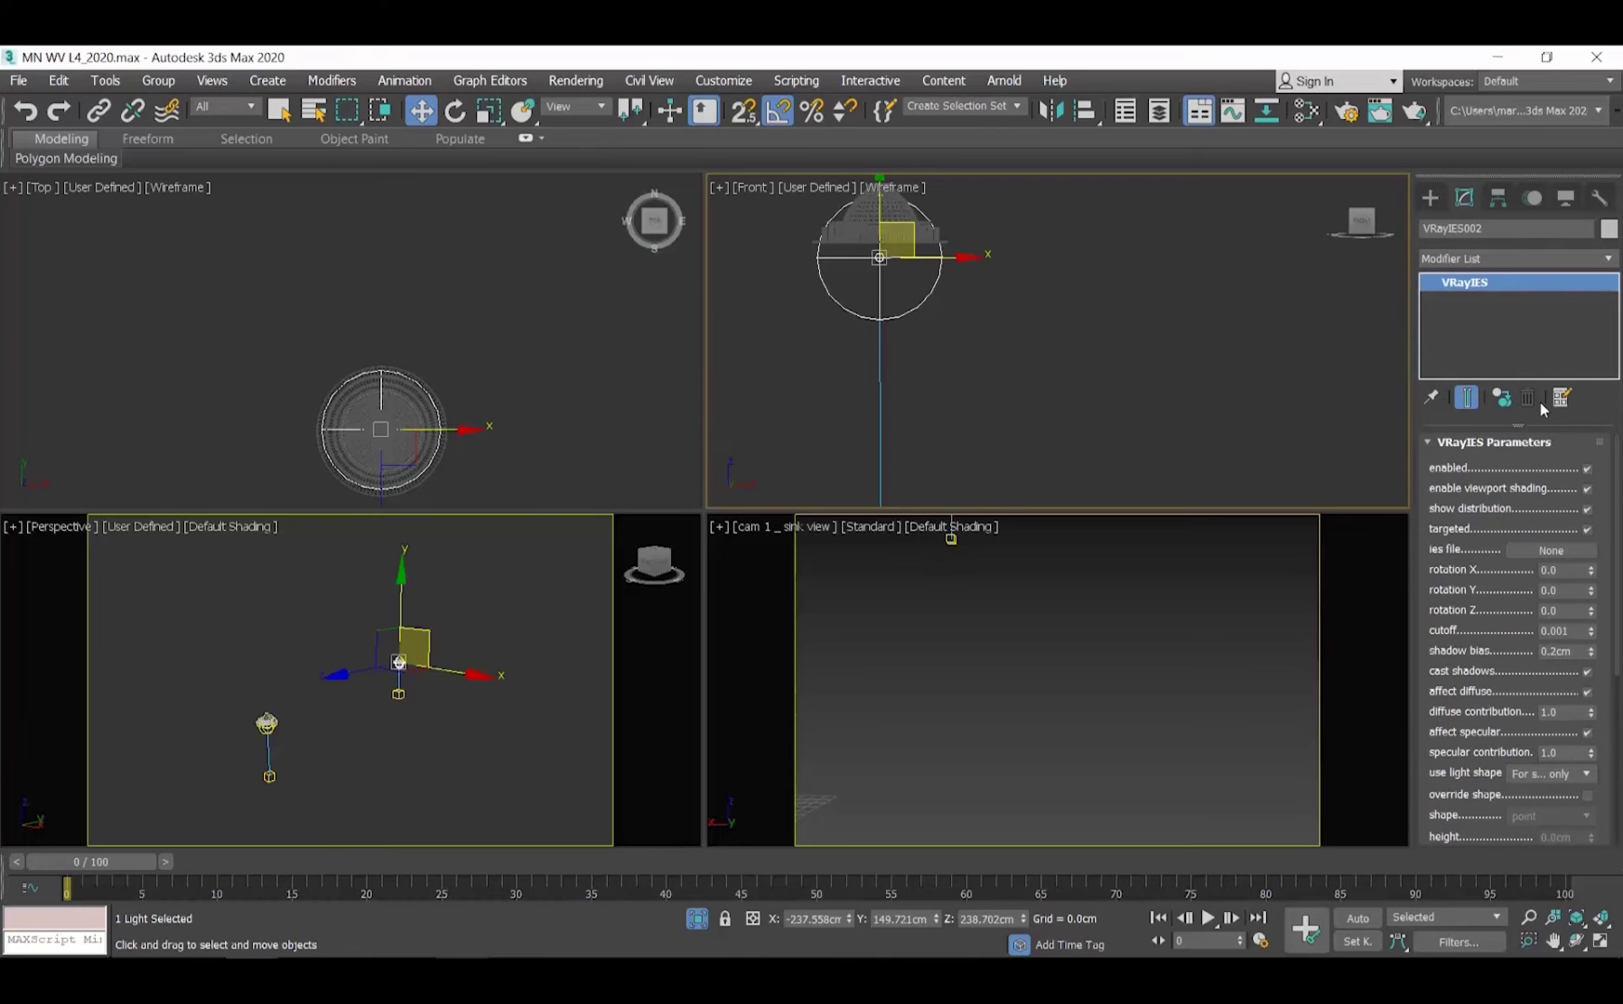
pyautogui.click(1549, 556)
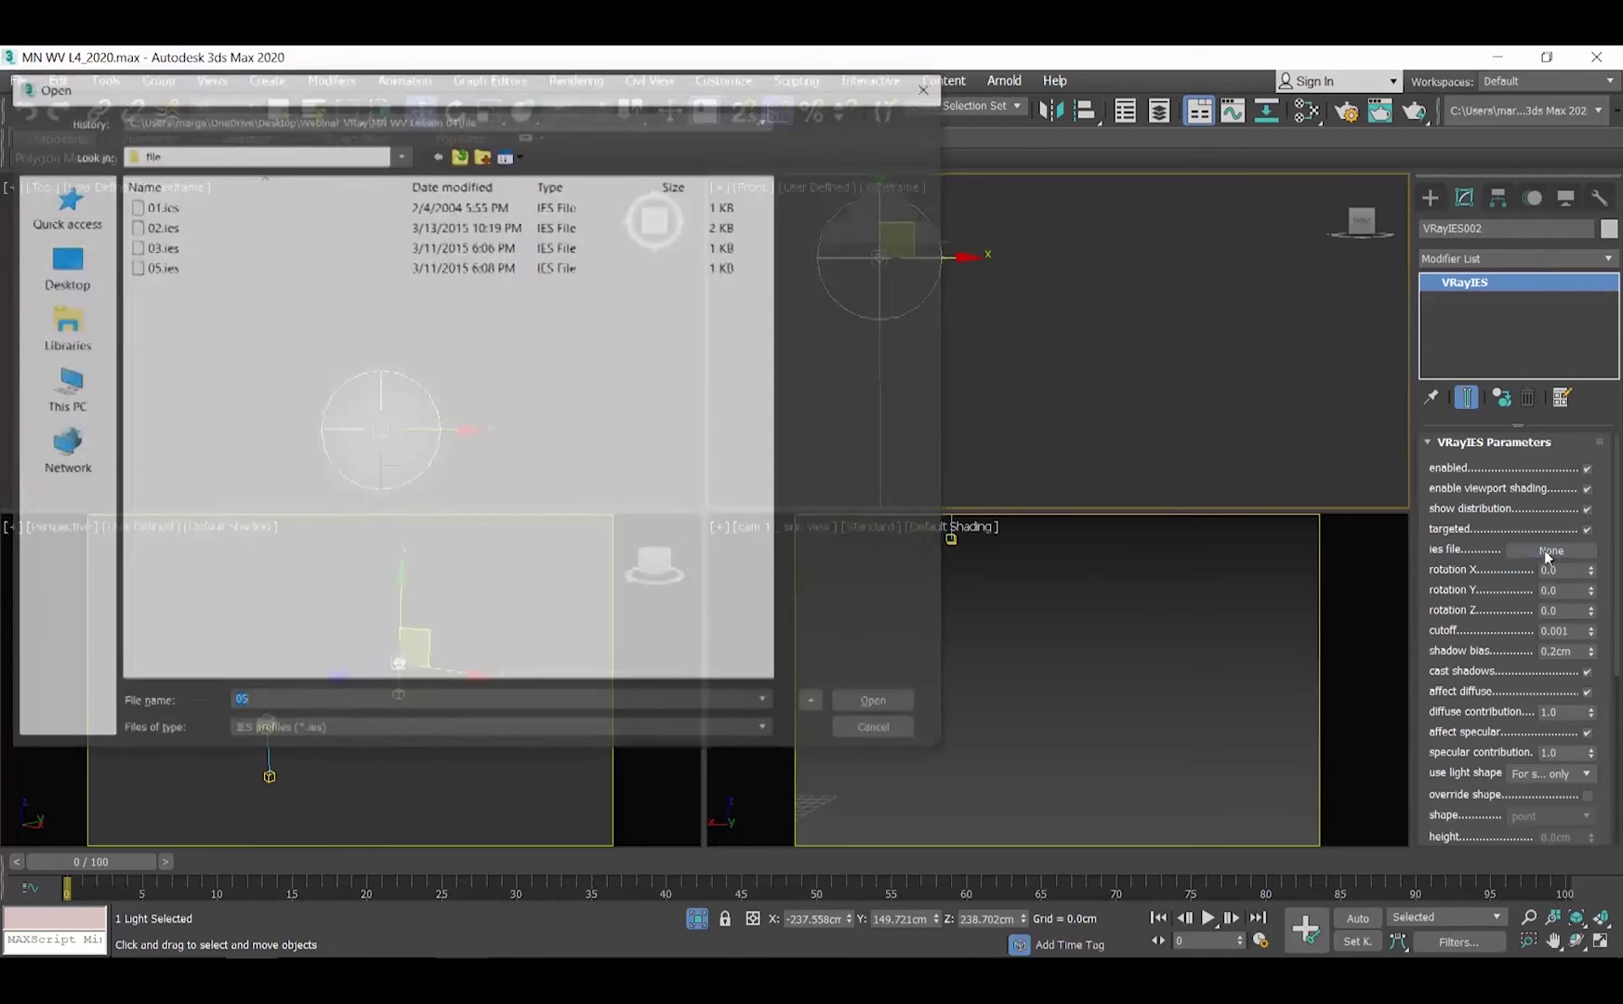
pyautogui.click(157, 210)
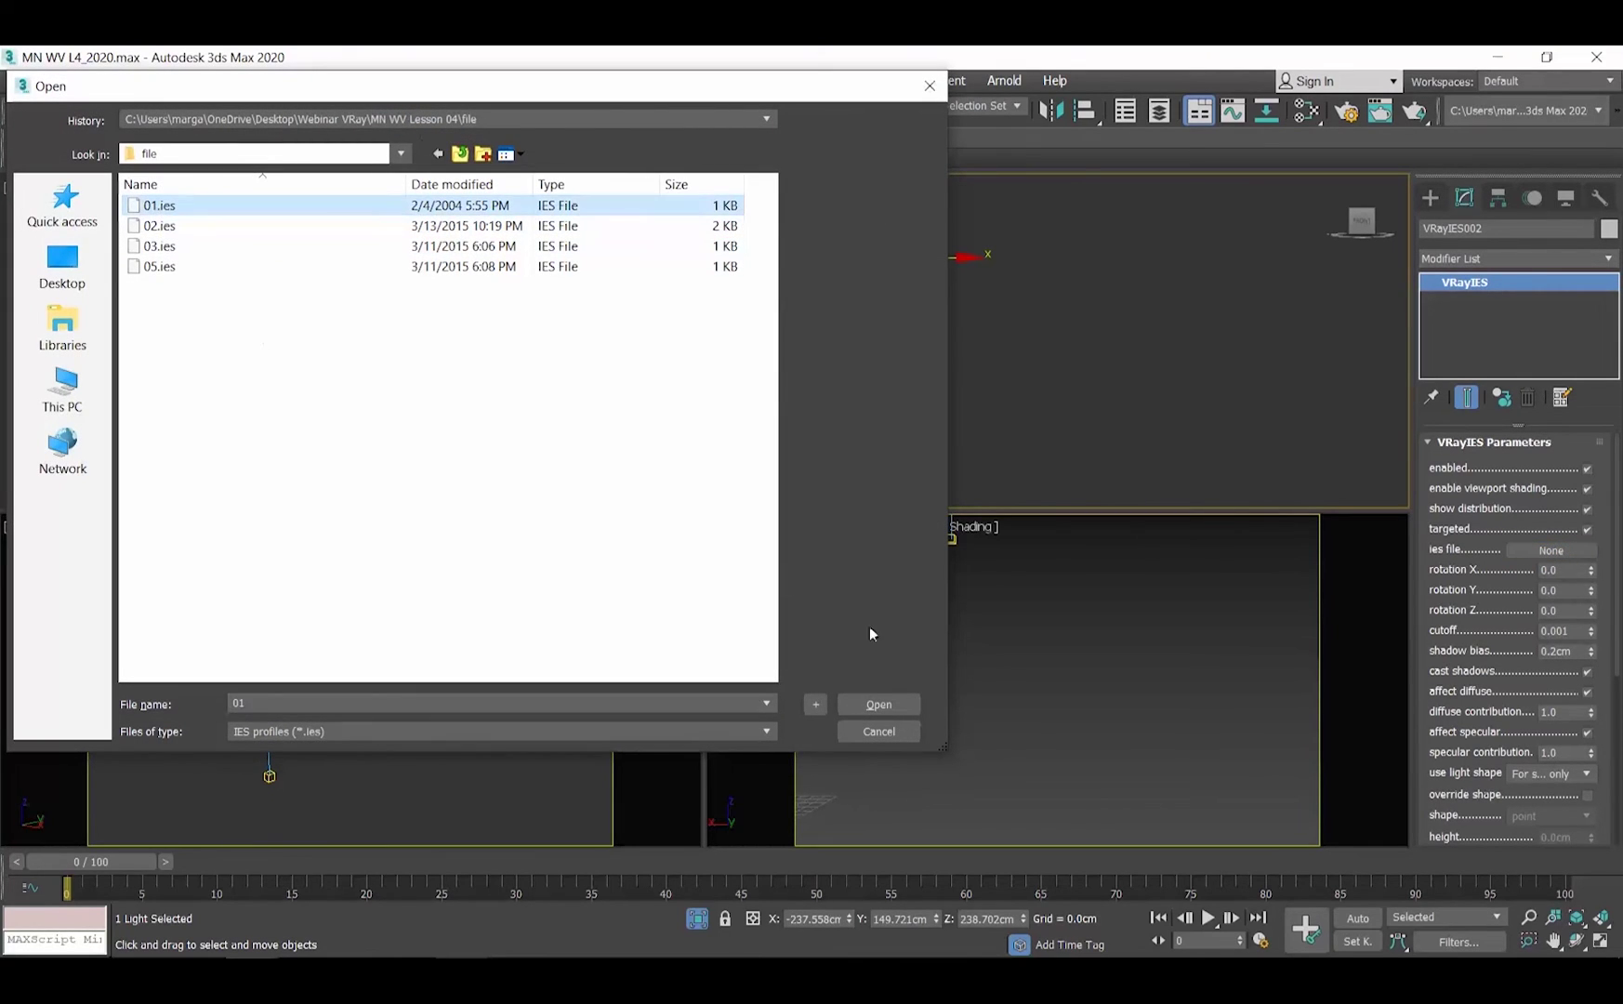
pyautogui.click(864, 704)
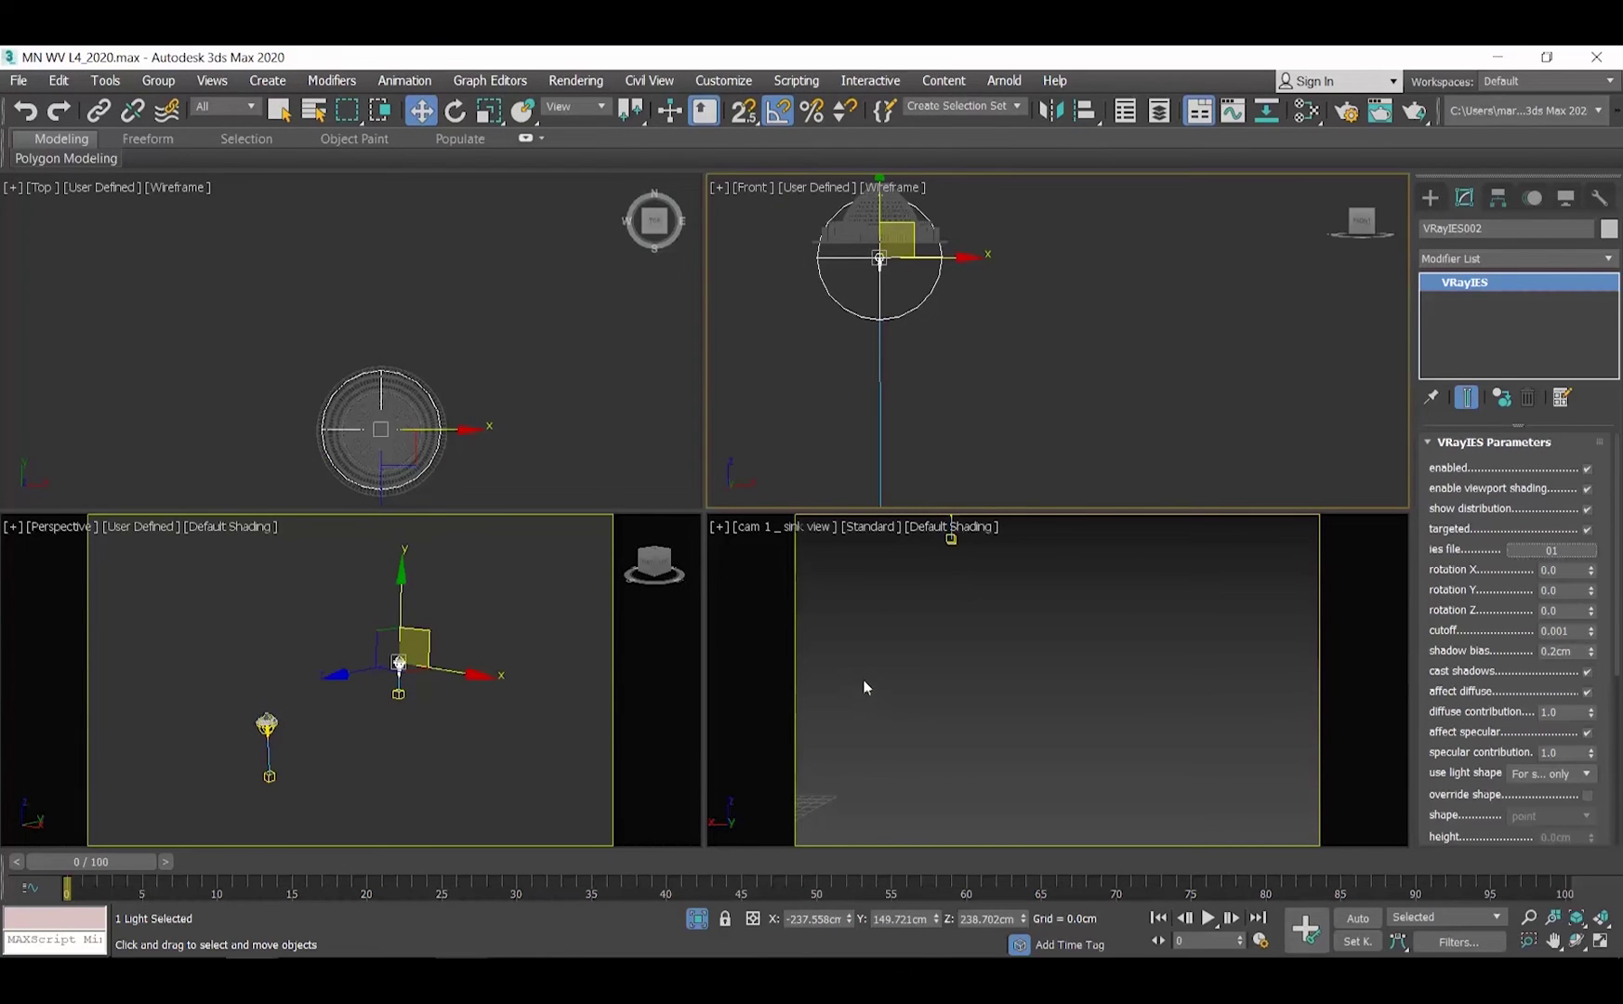
# - Switch the light's colour mode to Temperature and set it to a warm 4000 K
pyautogui.scroll(-5, 1445, 757)
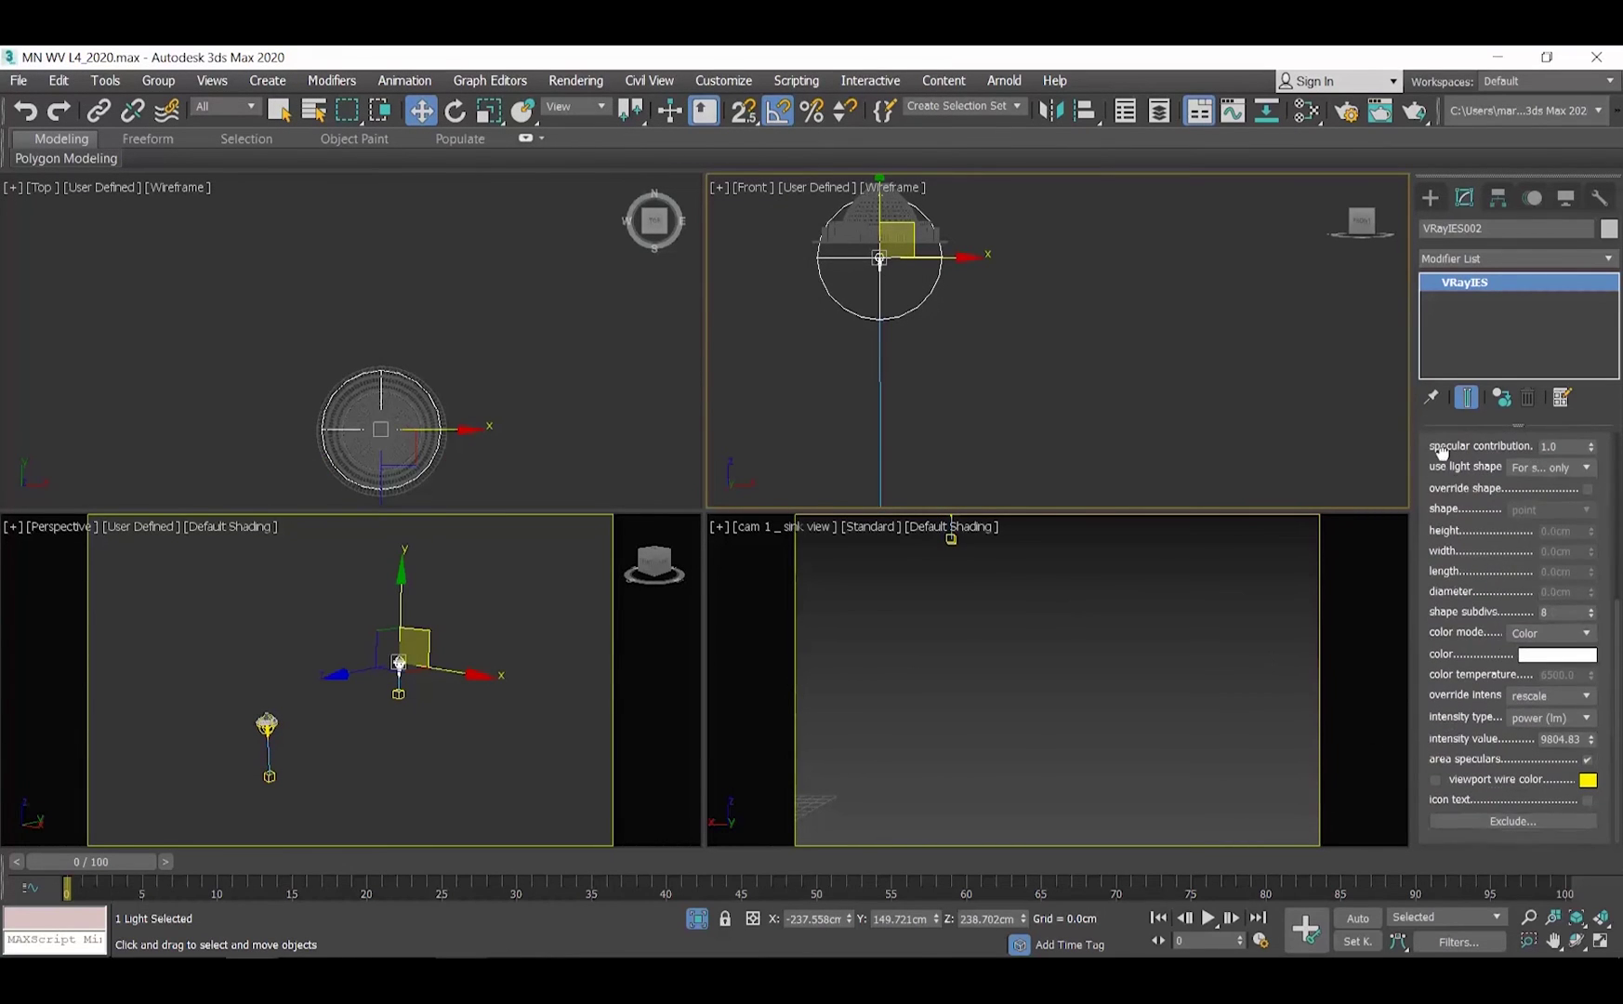
pyautogui.click(1547, 635)
pyautogui.click(1539, 665)
pyautogui.write('4000')
pyautogui.press('Return')
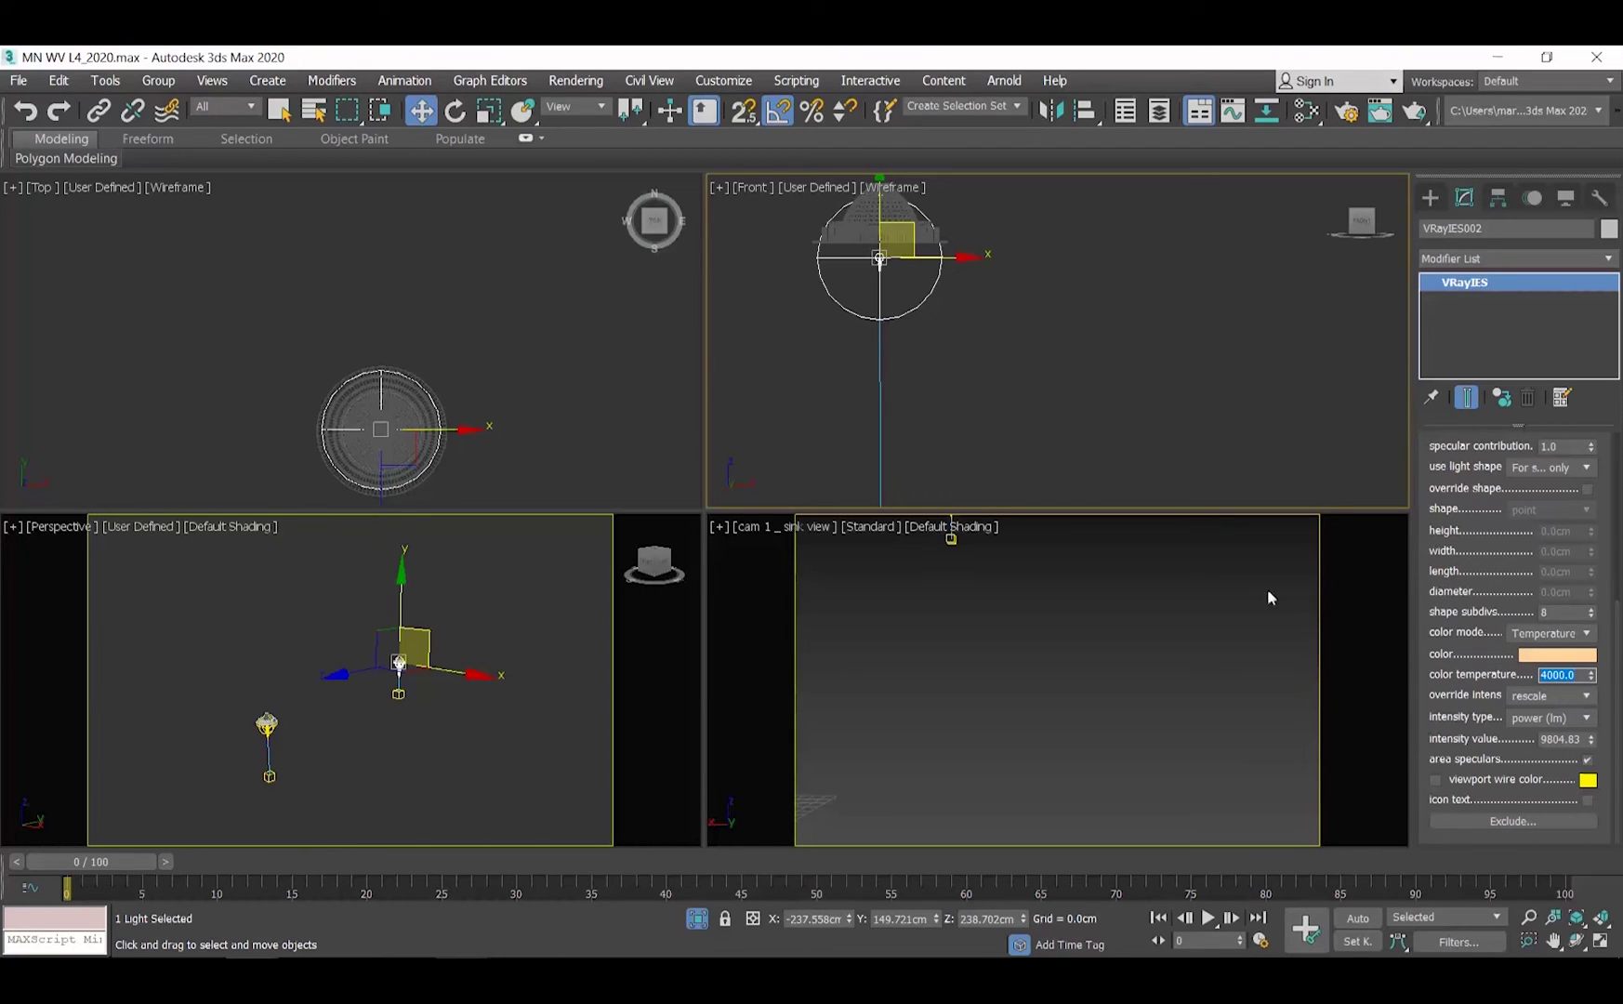
pyautogui.rightClick(1128, 592)
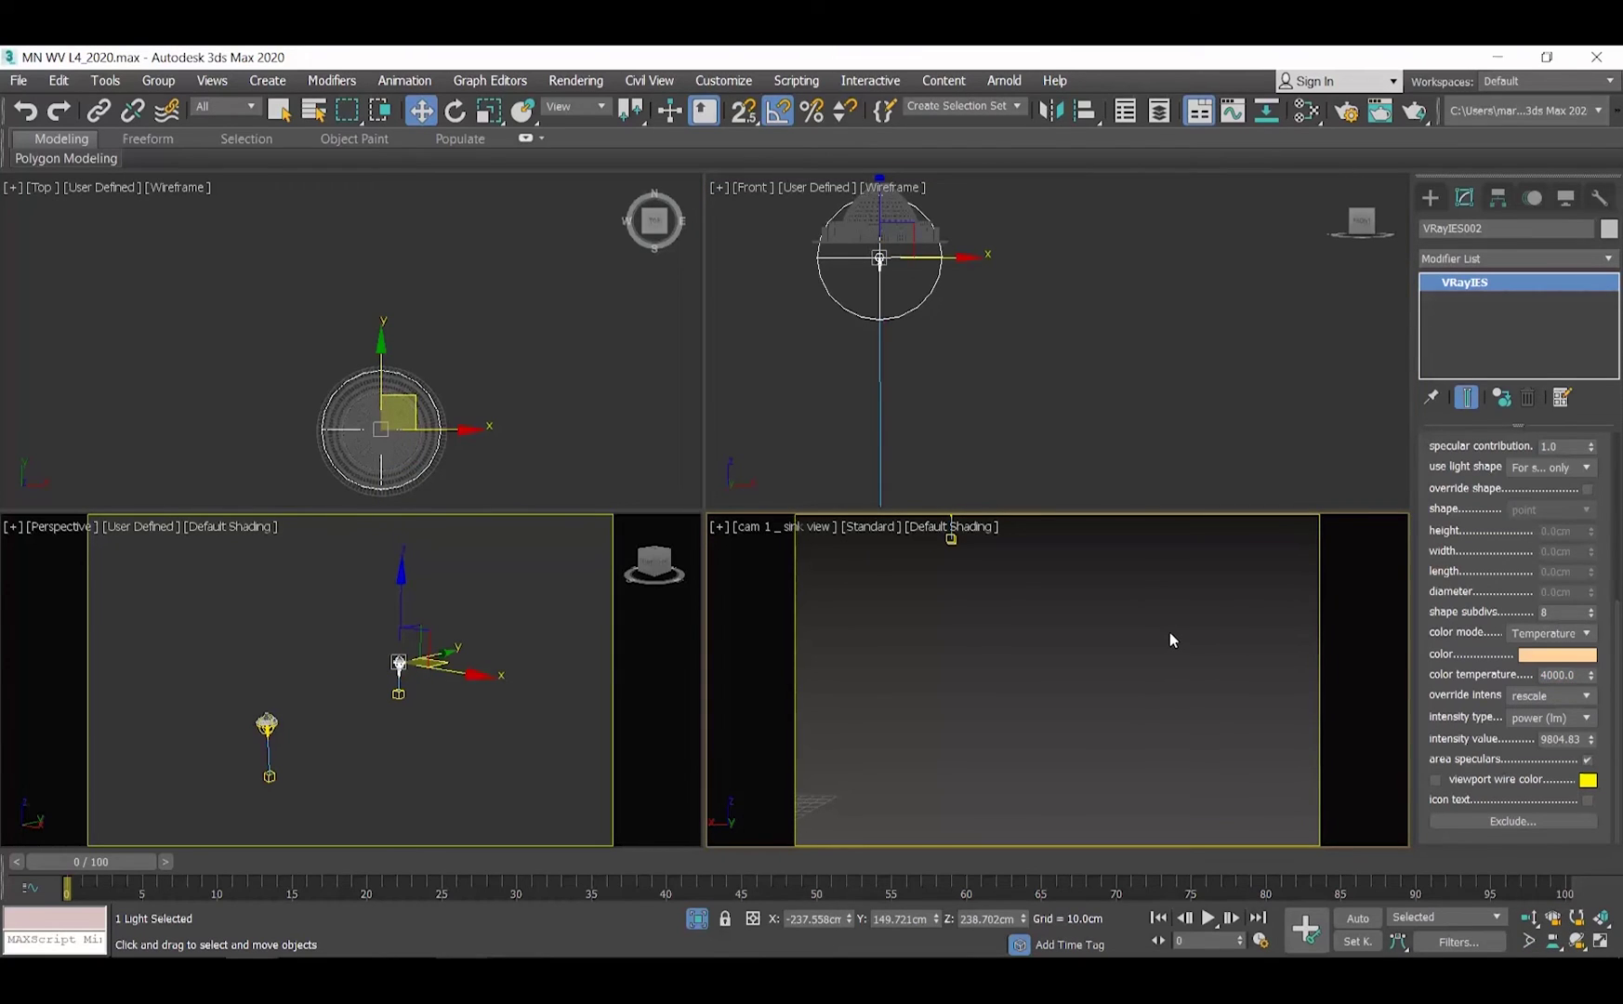
pyautogui.rightClick(1089, 621)
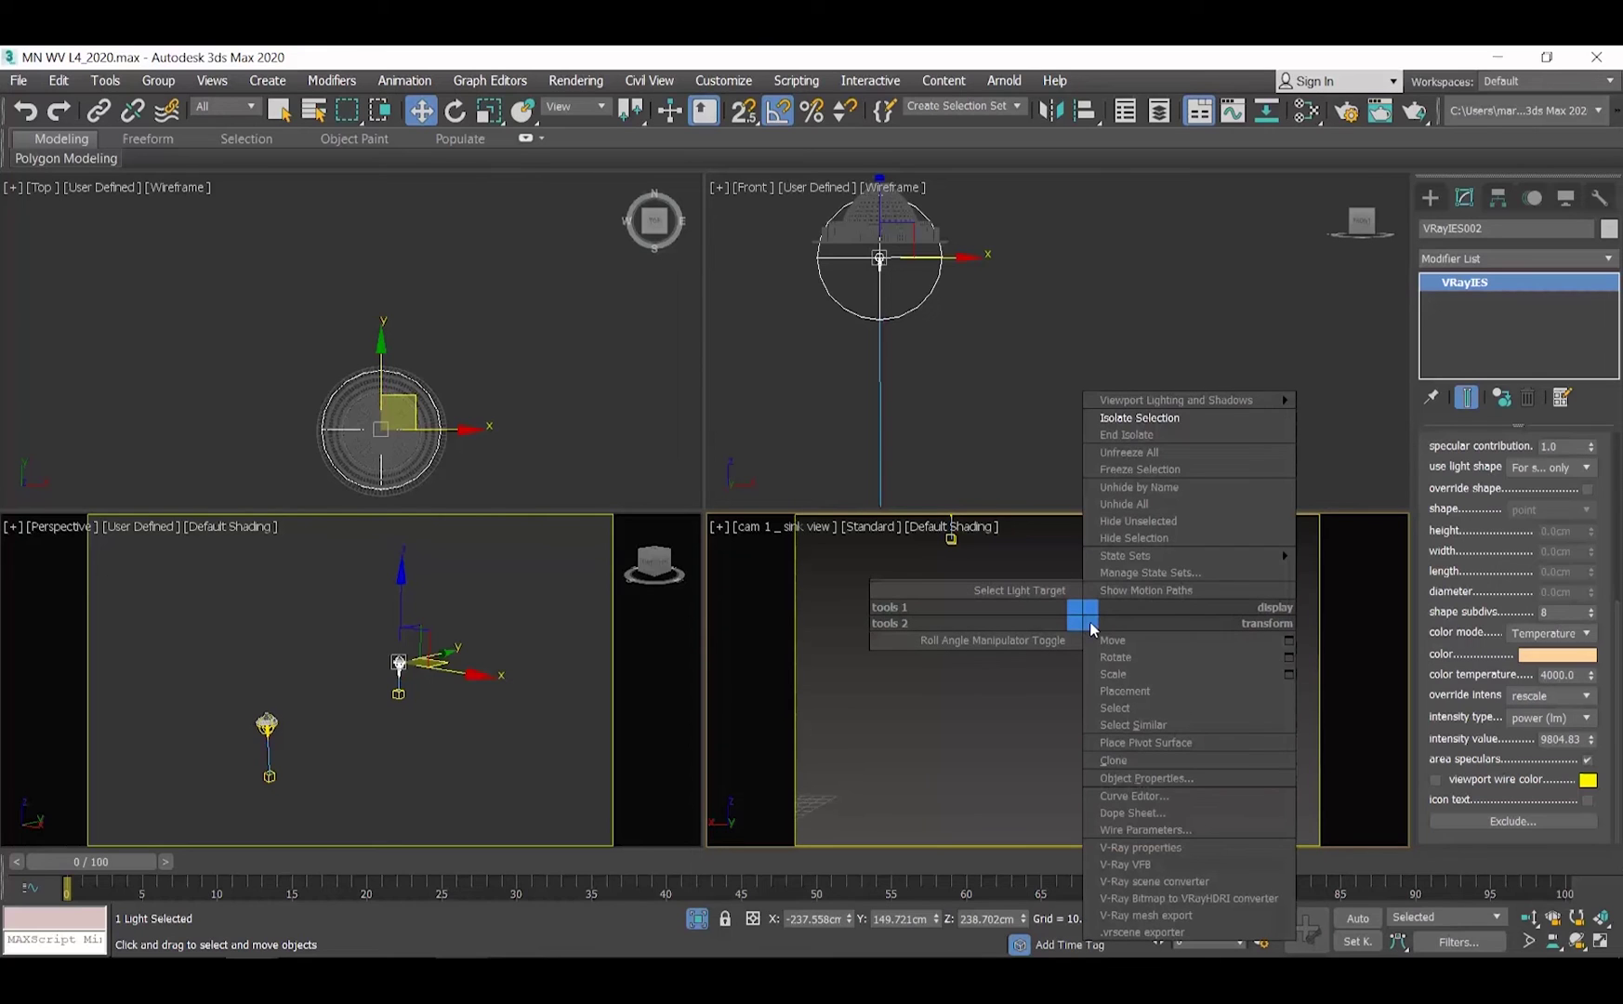
# - Unhide all bathroom objects and run a V-Ray test render of the camera view
pyautogui.click(1120, 429)
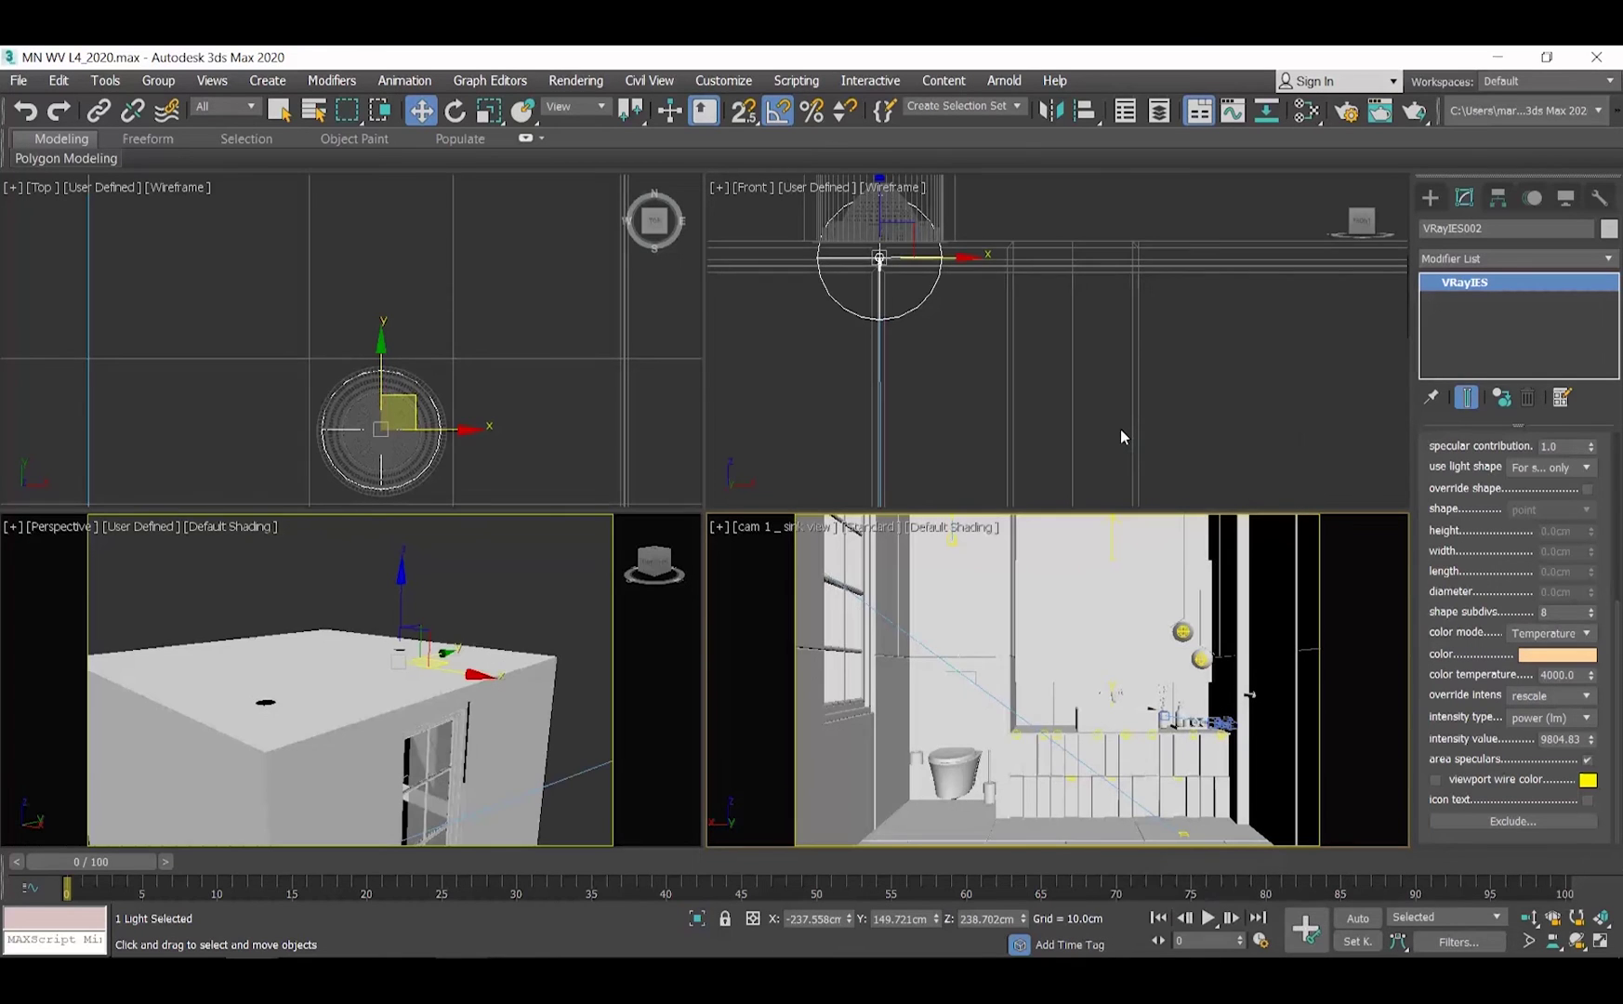
pyautogui.click(575, 81)
pyautogui.click(585, 115)
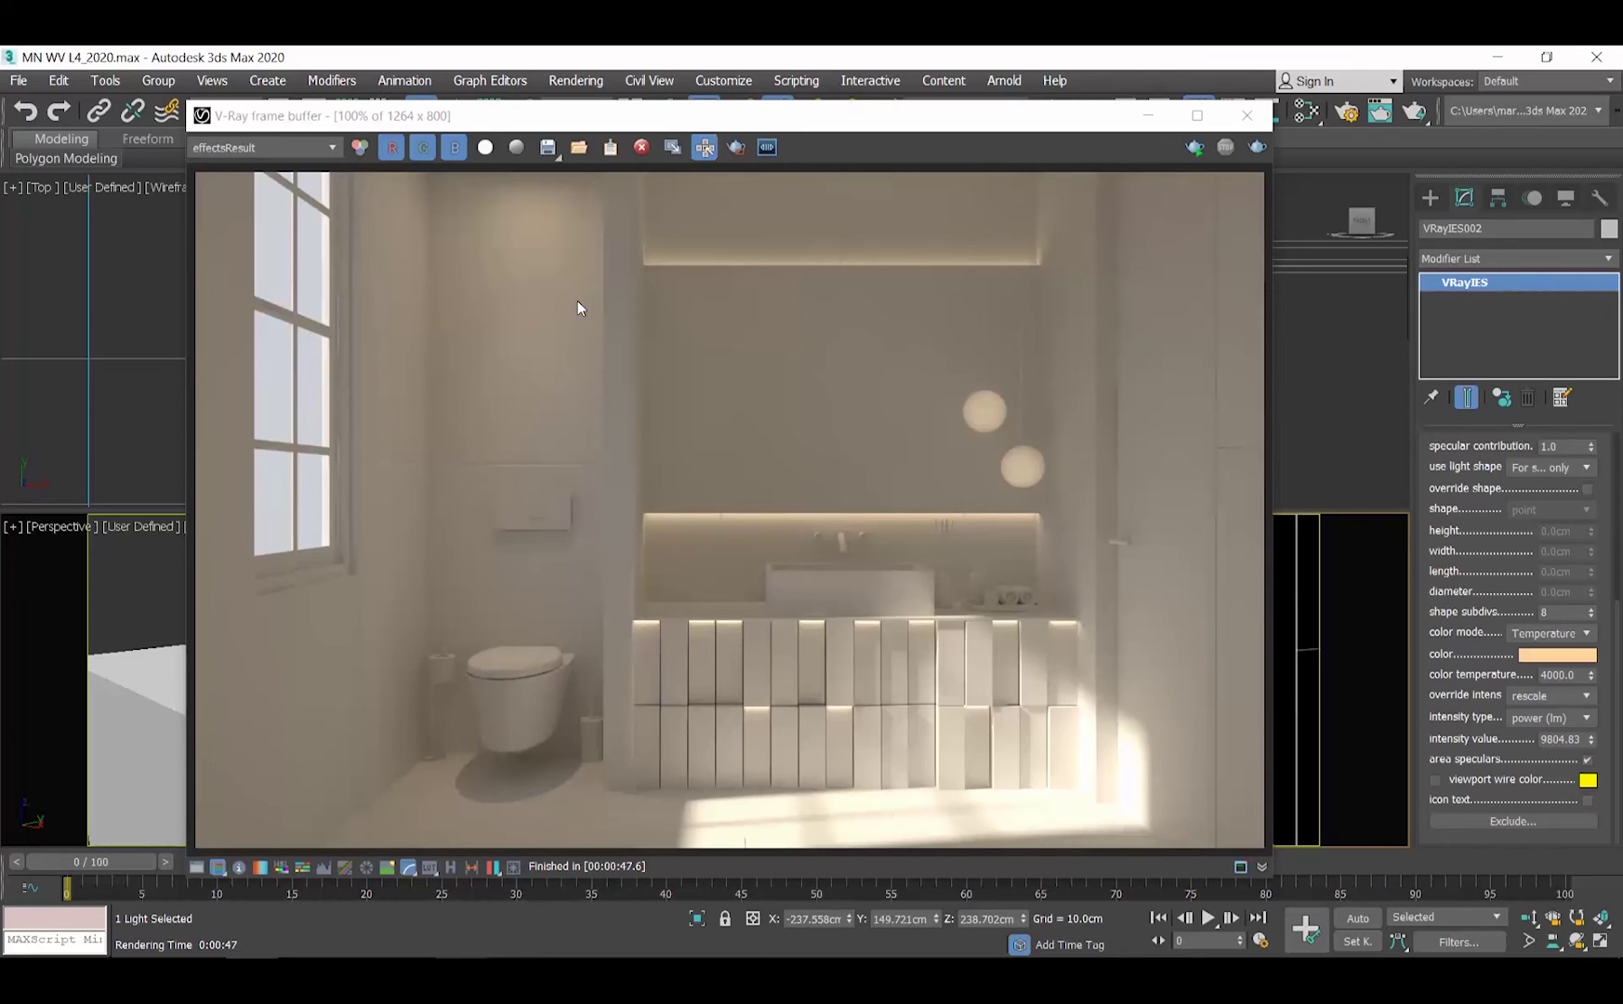
pyautogui.doubleClick(1584, 739)
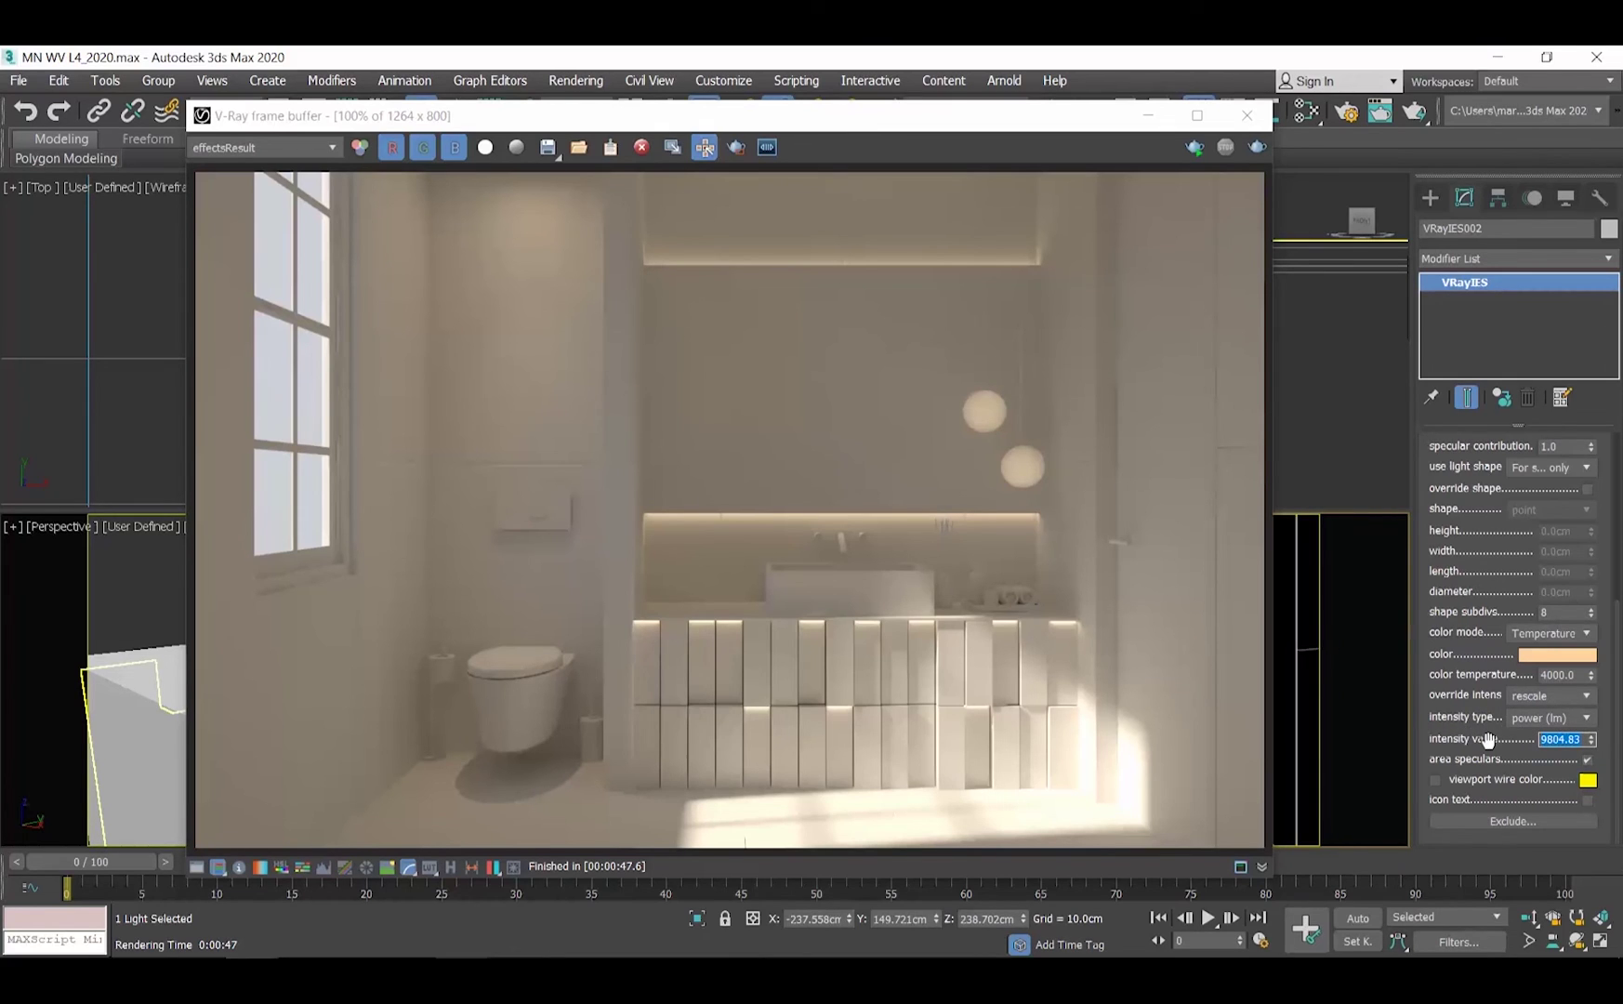
# - Set the IES lights to 20000 lm and re-render the bathroom for comparison
pyautogui.write('20000')
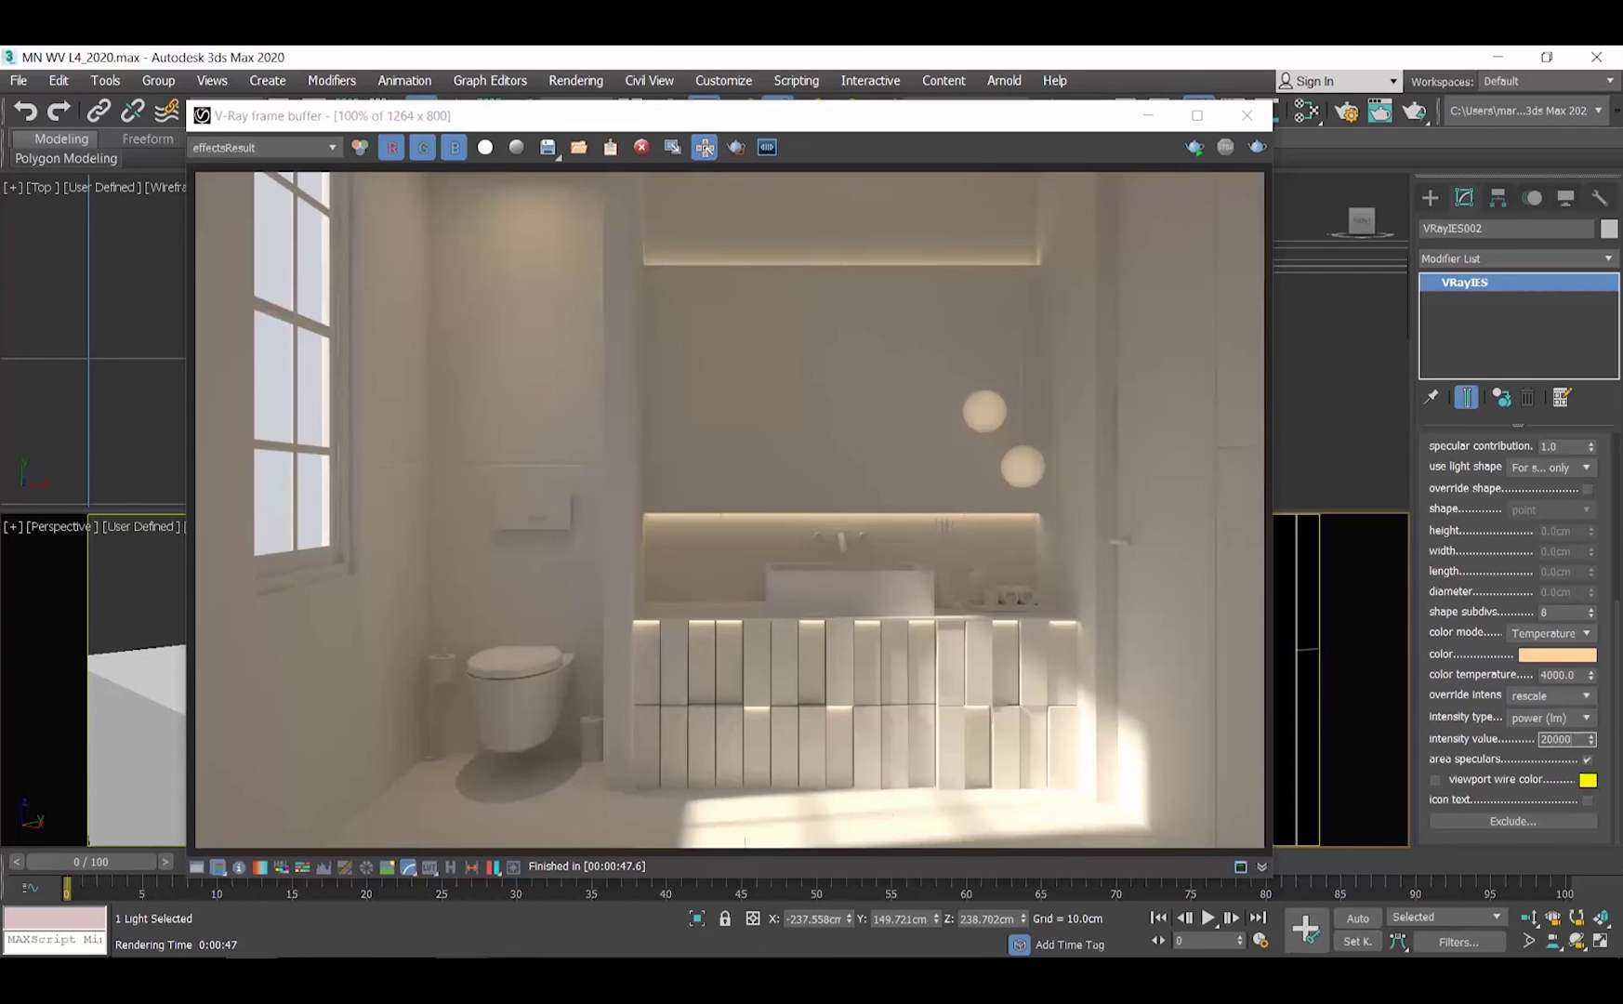
pyautogui.press('Return')
pyautogui.click(598, 82)
pyautogui.click(600, 114)
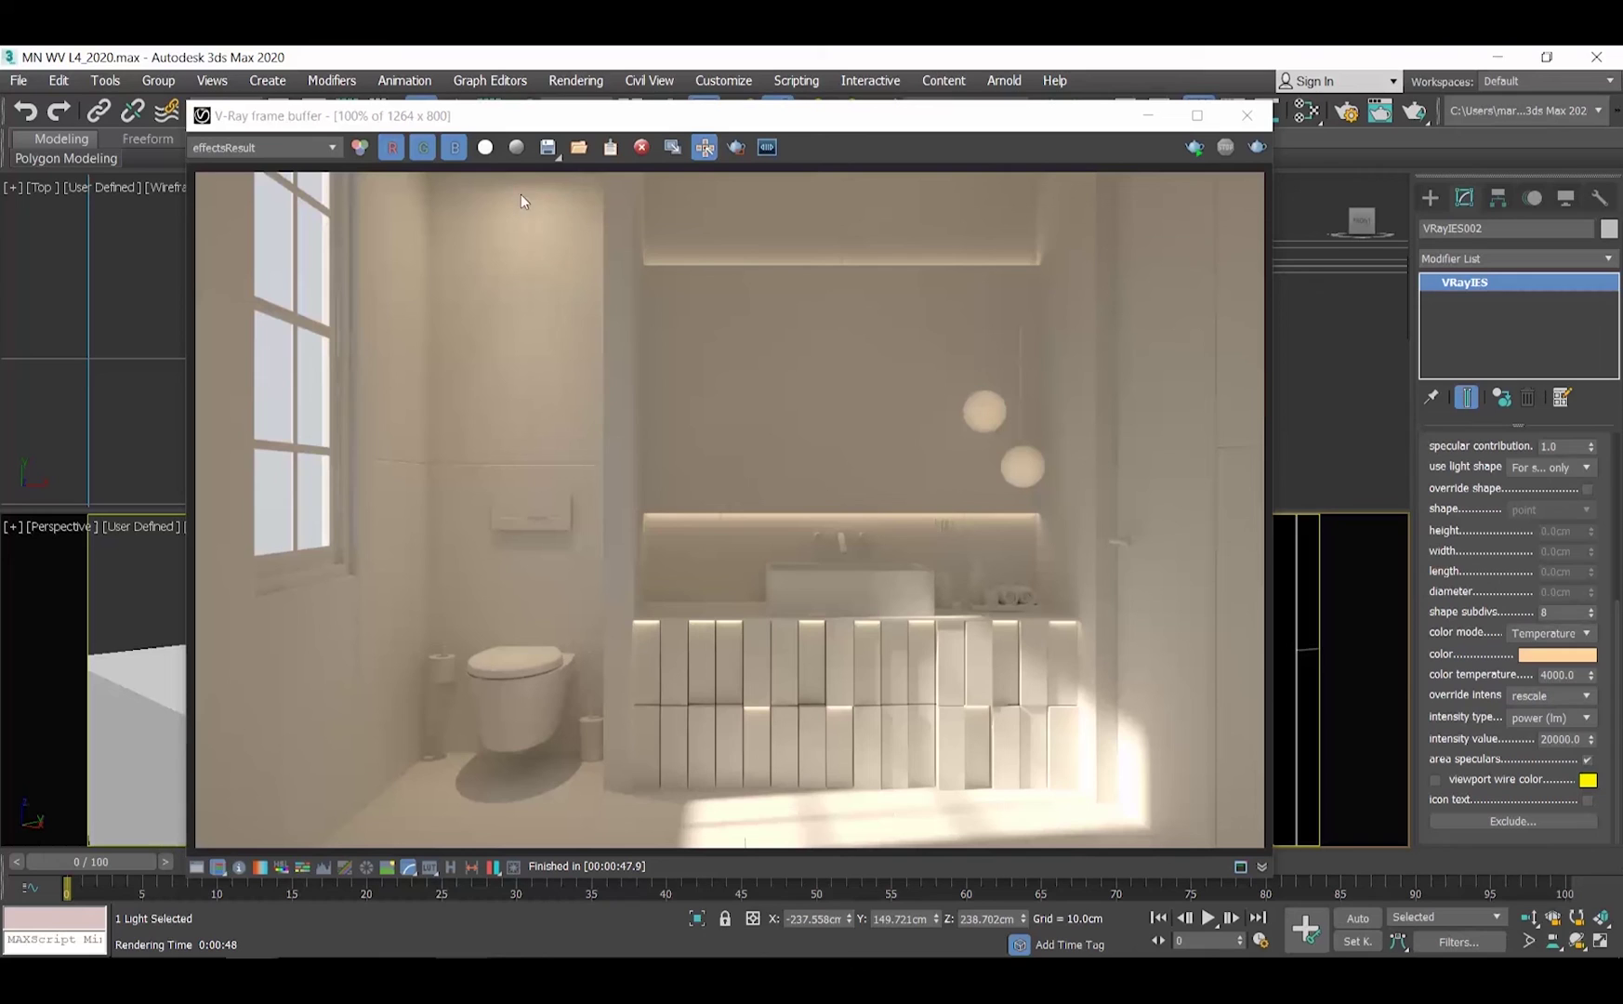
pyautogui.moveTo(1465, 465); pyautogui.dragTo(1474, 786)
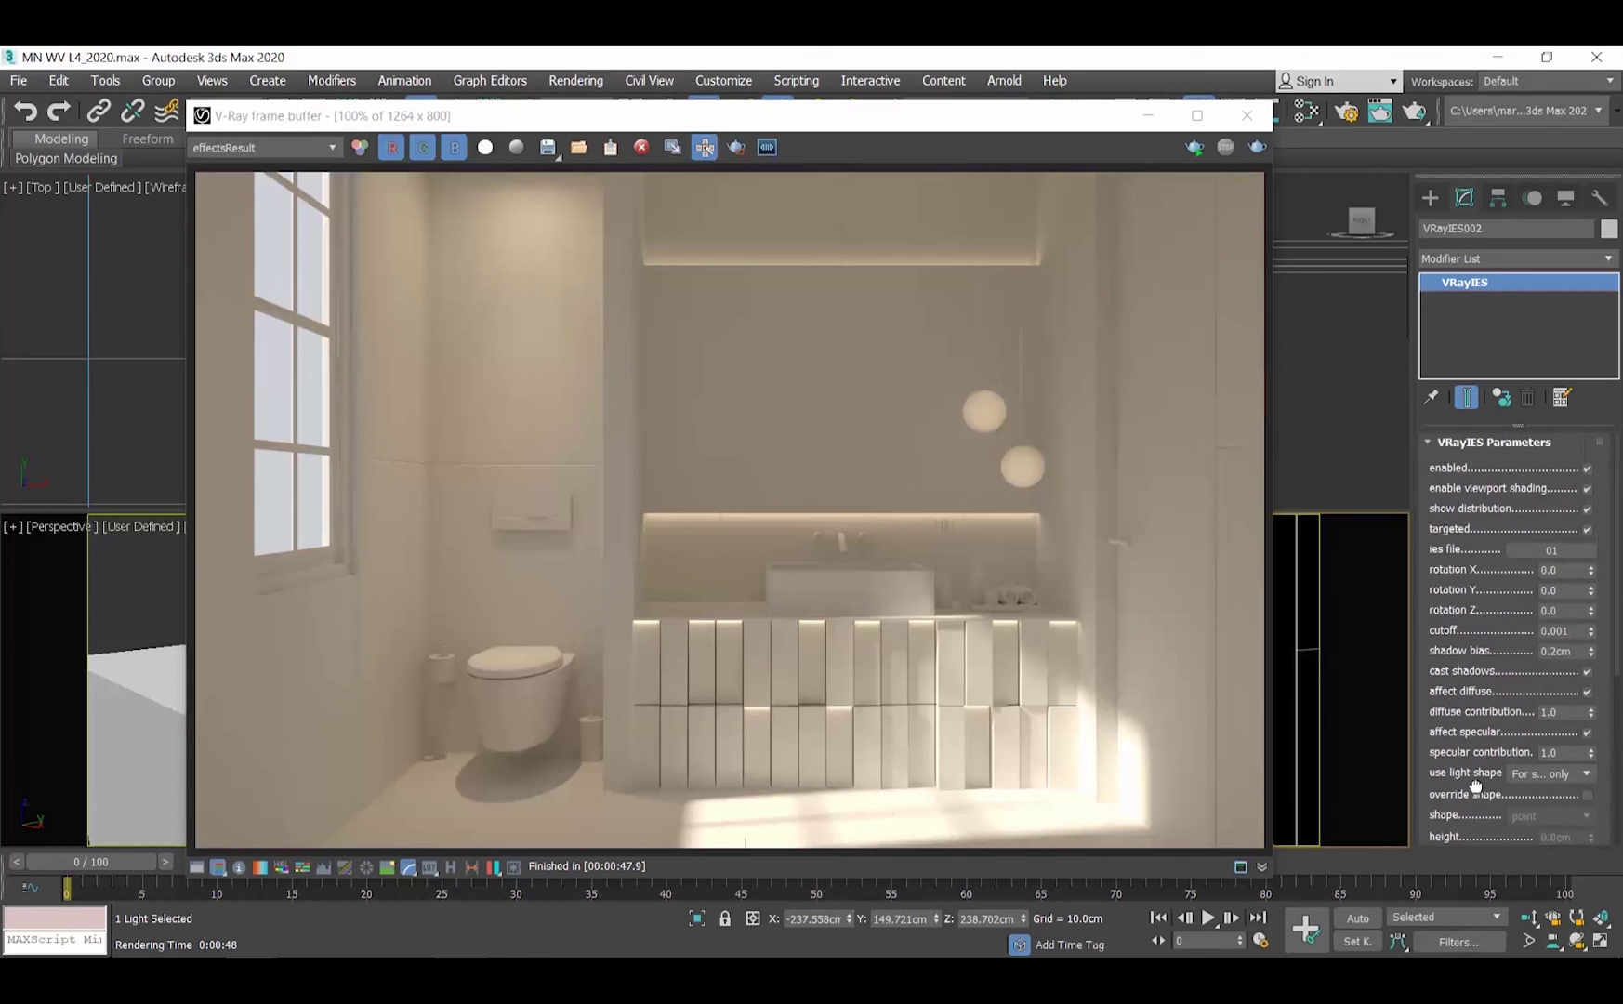
# - Replace the IES light's profile with 02.ies
pyautogui.click(1566, 551)
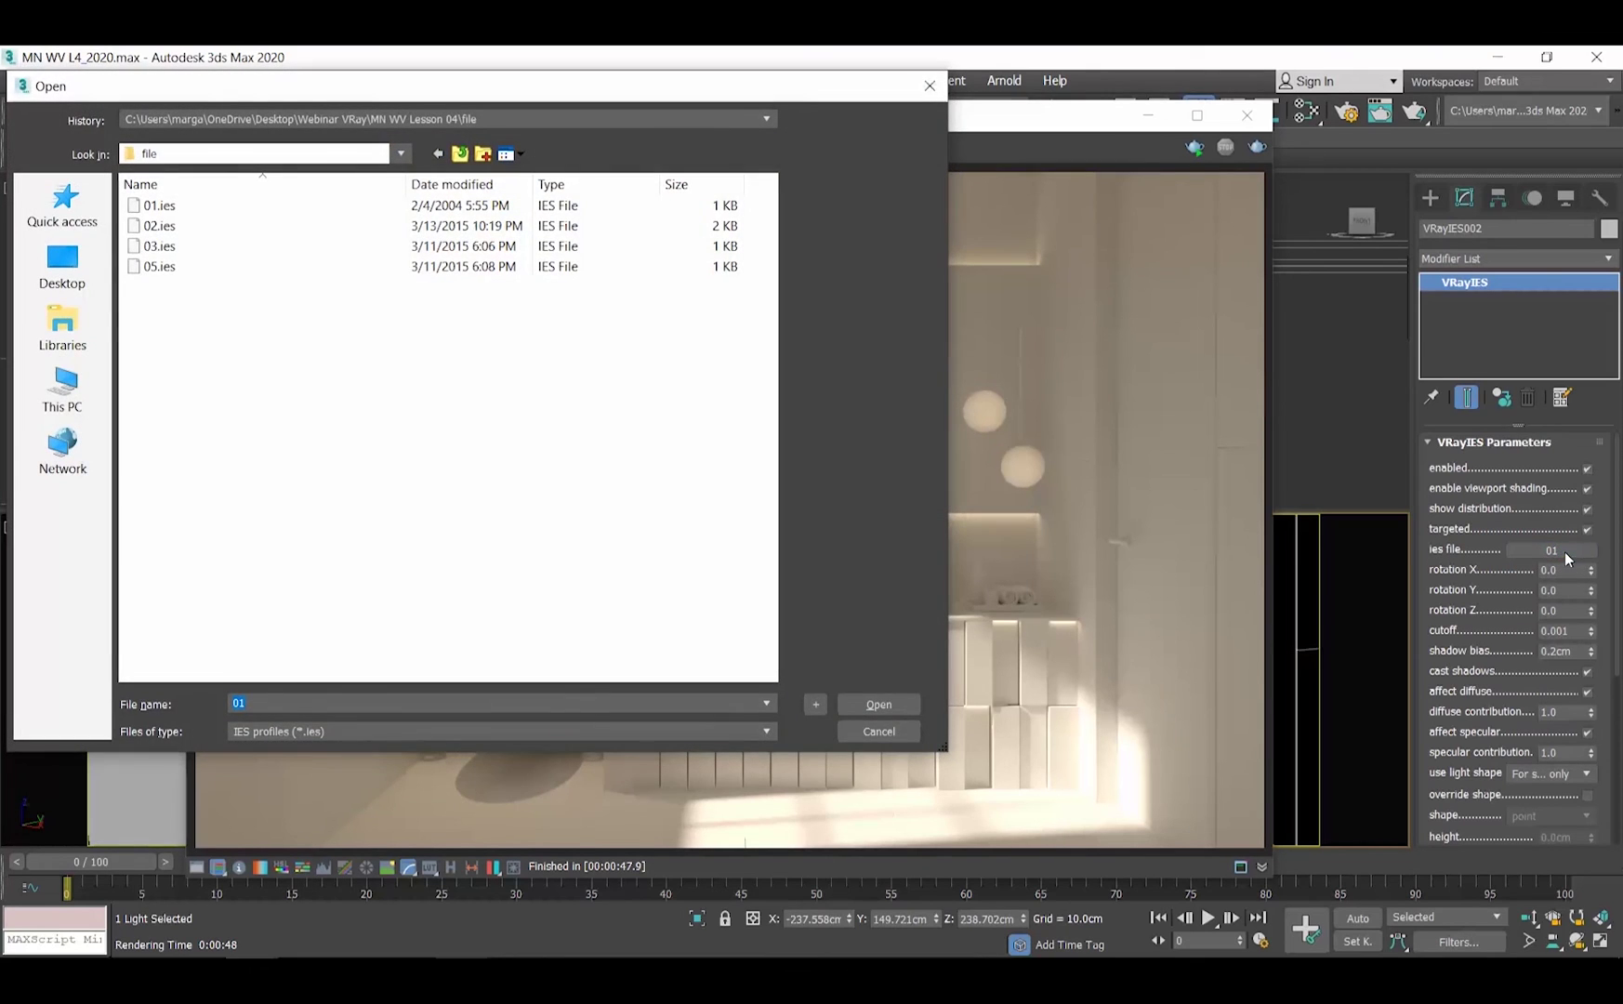
pyautogui.click(200, 228)
pyautogui.click(878, 704)
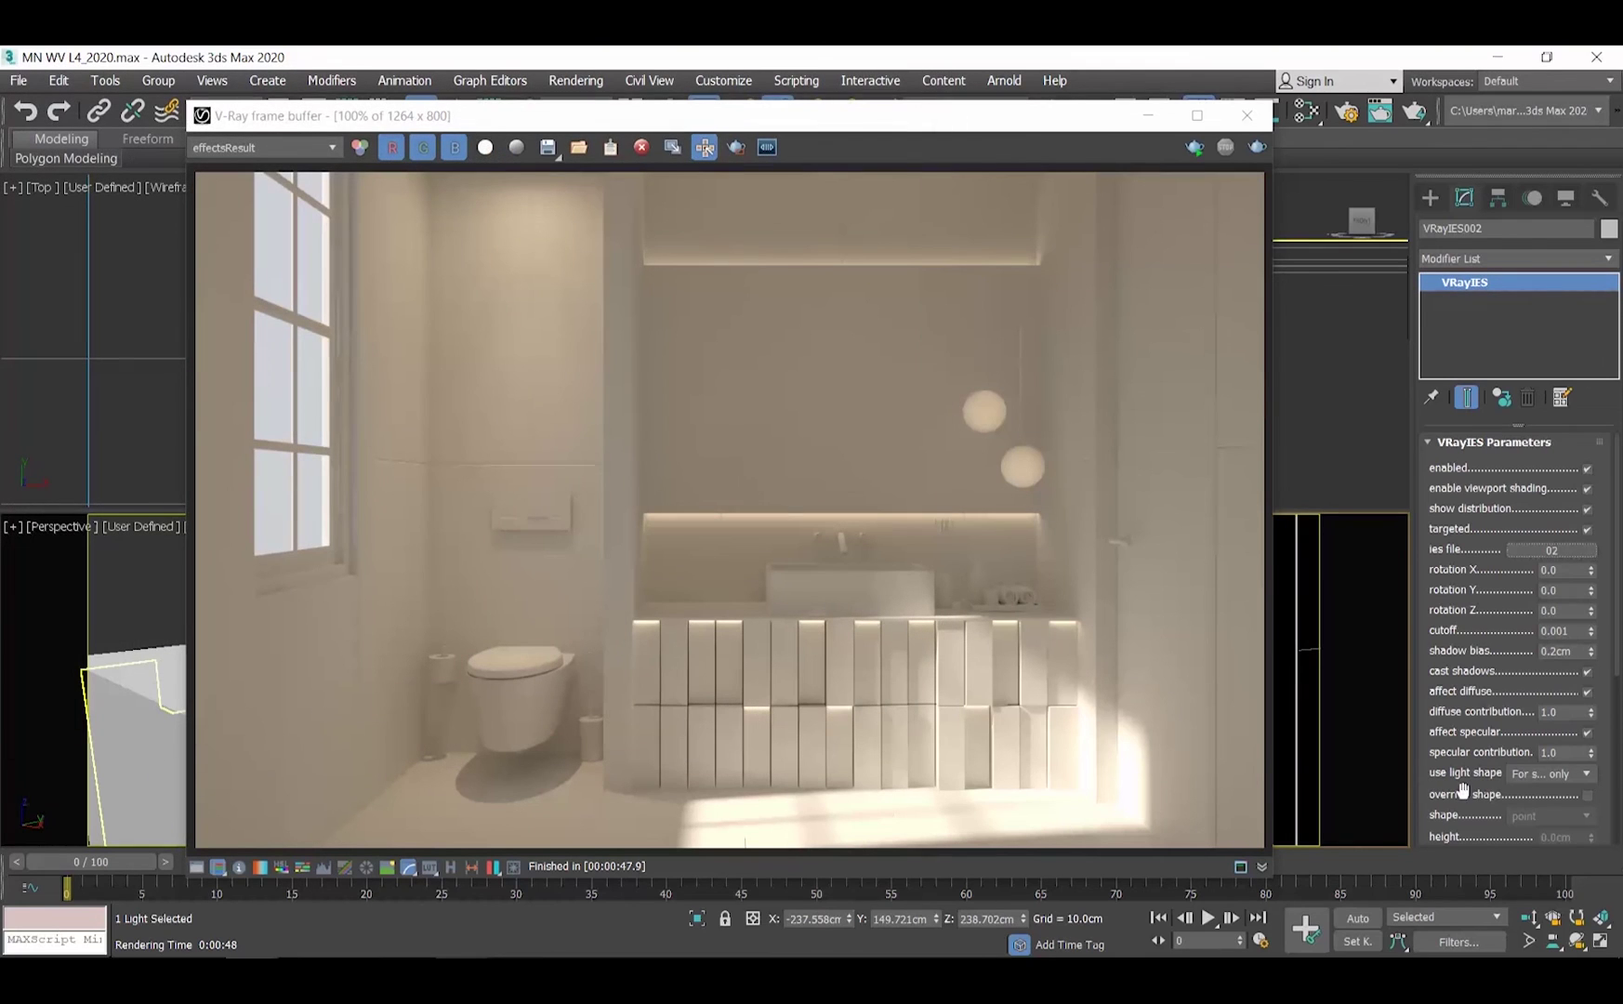
pyautogui.scroll(-3, 1507, 539)
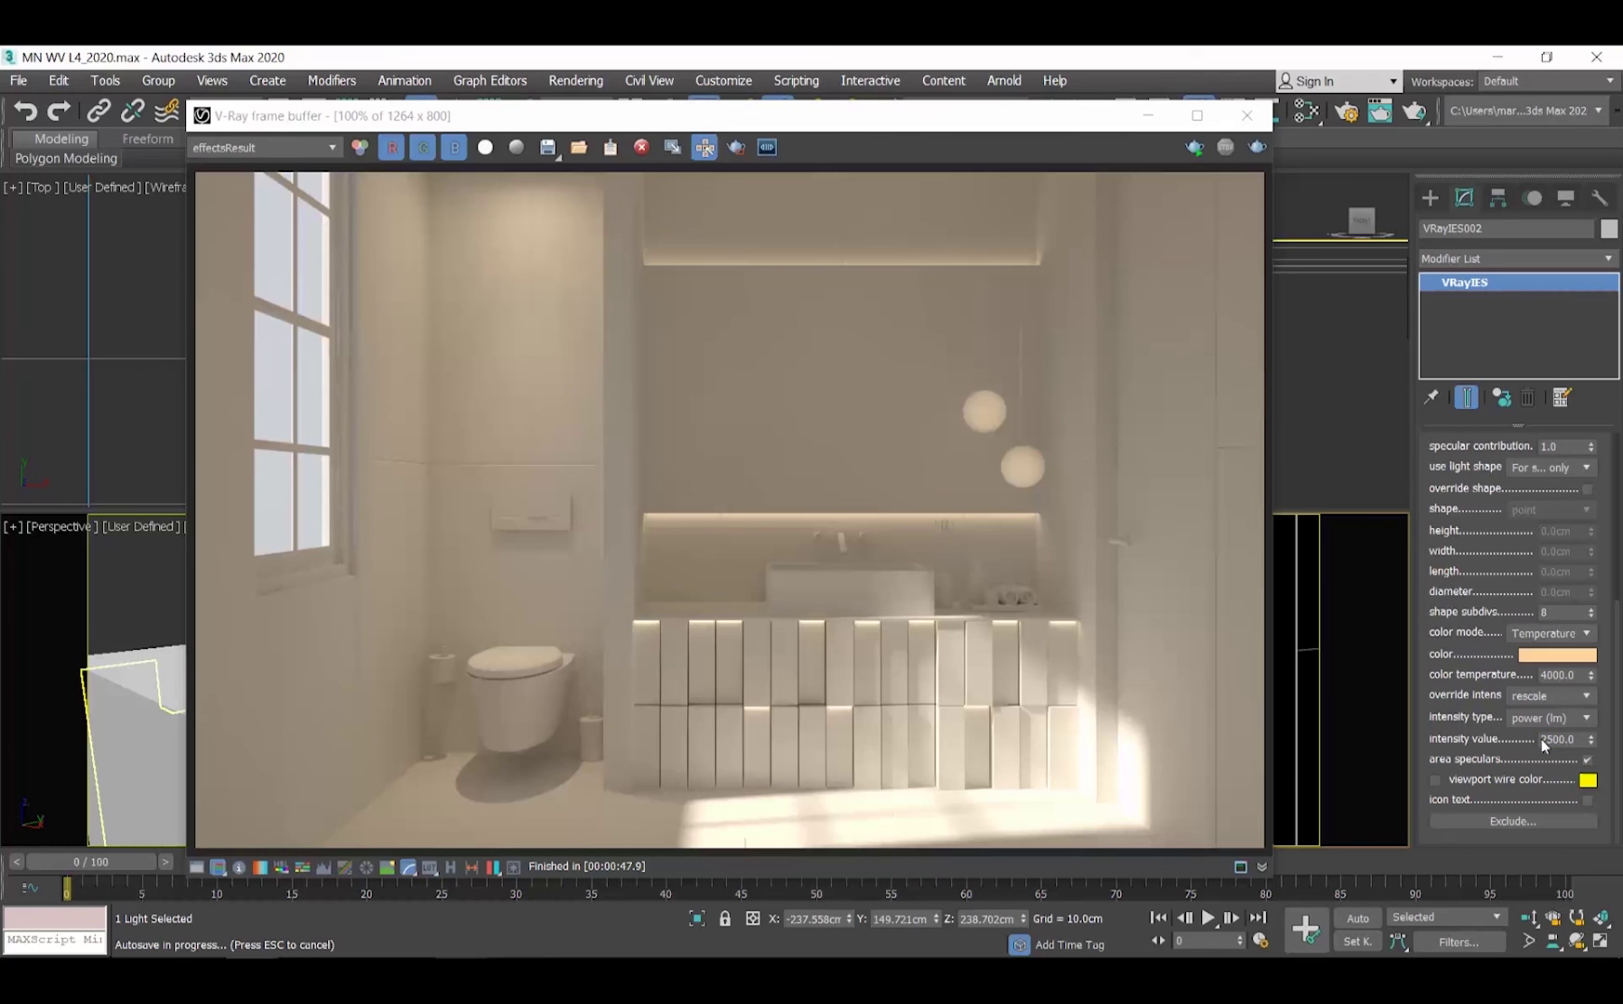
# - Lower the IES light intensity to 12500 lm and re-render the bathroom
pyautogui.click(1555, 739)
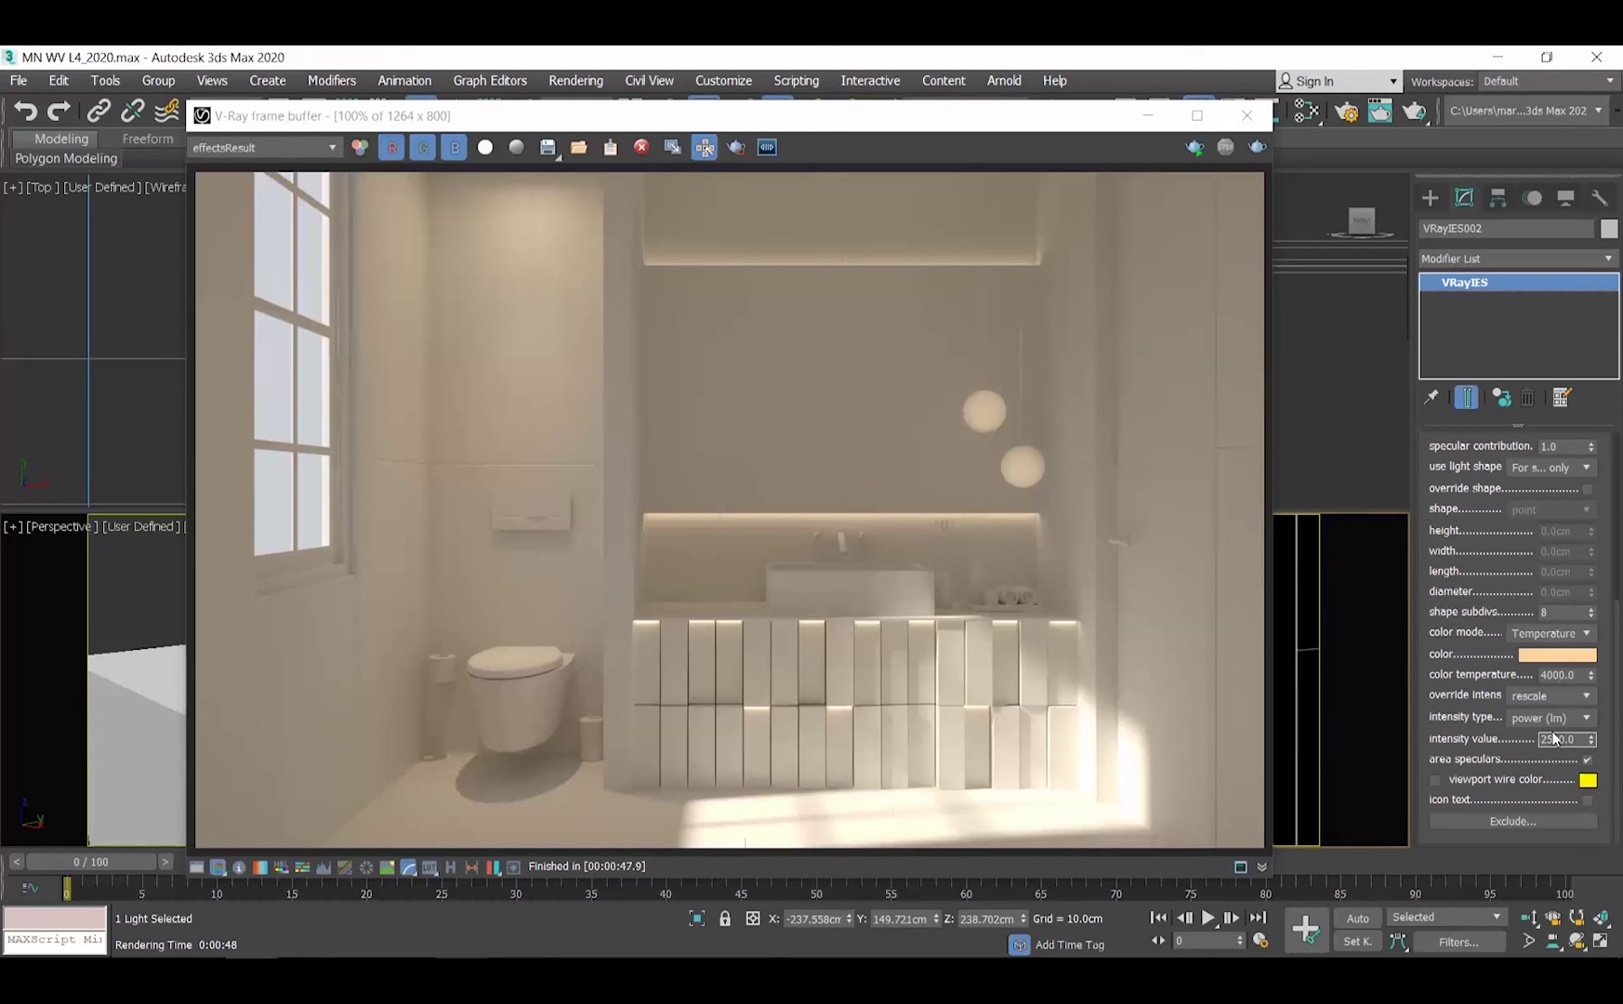
pyautogui.write('12500')
pyautogui.press('Return')
pyautogui.click(576, 80)
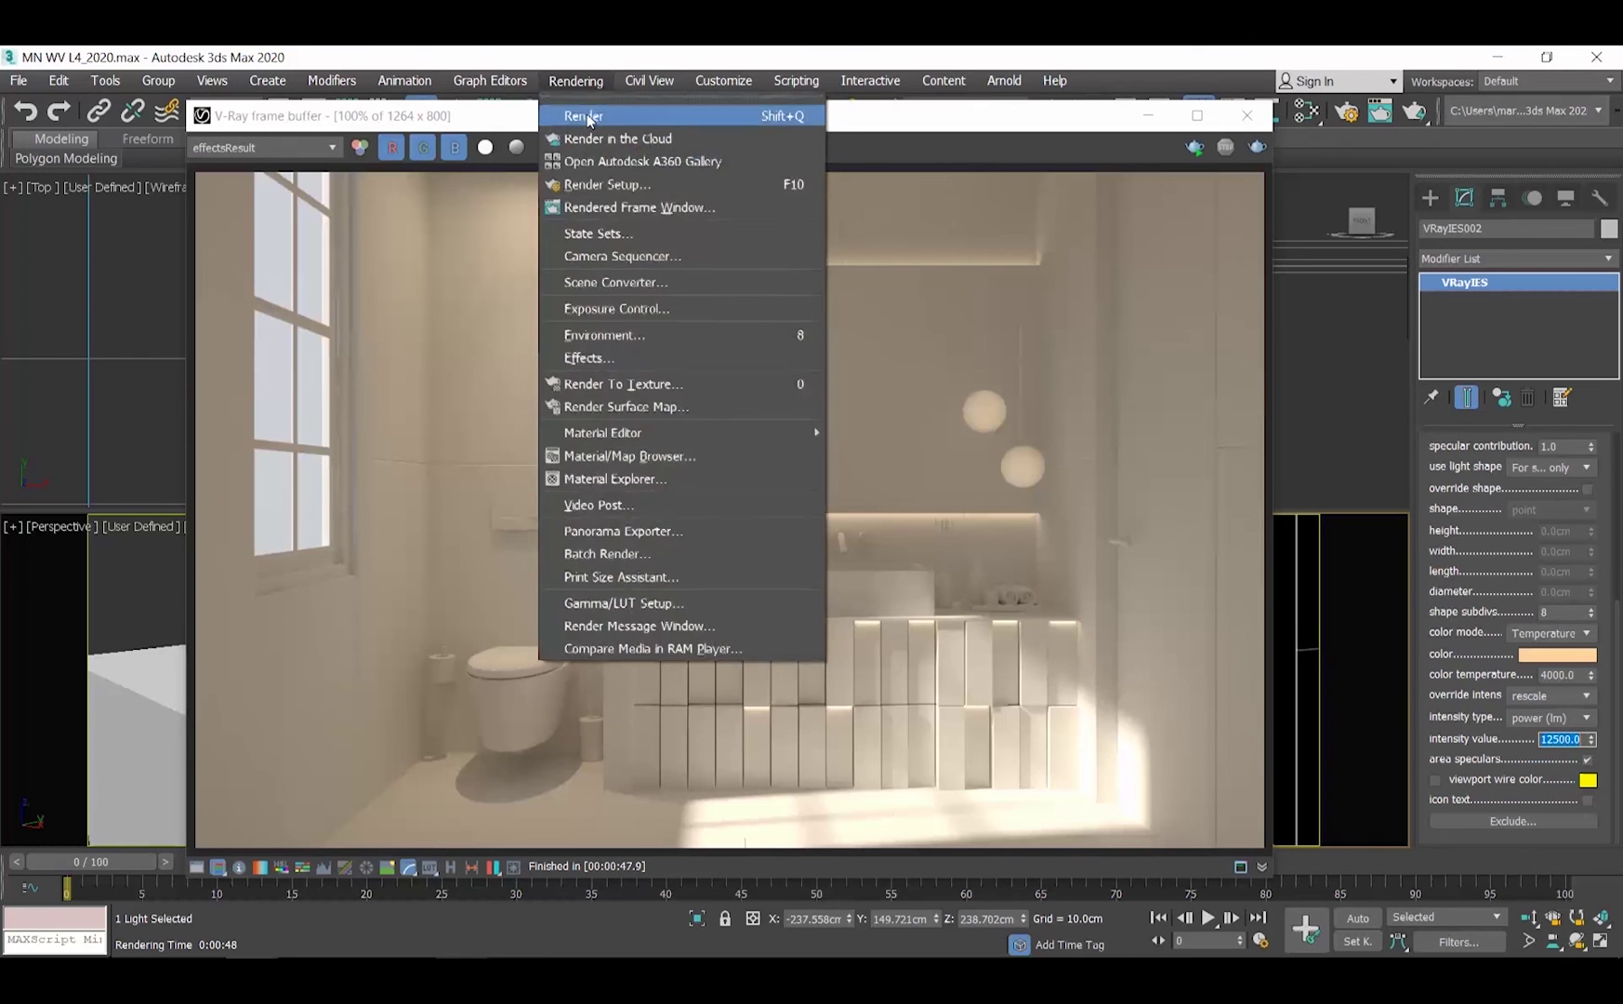
pyautogui.click(586, 114)
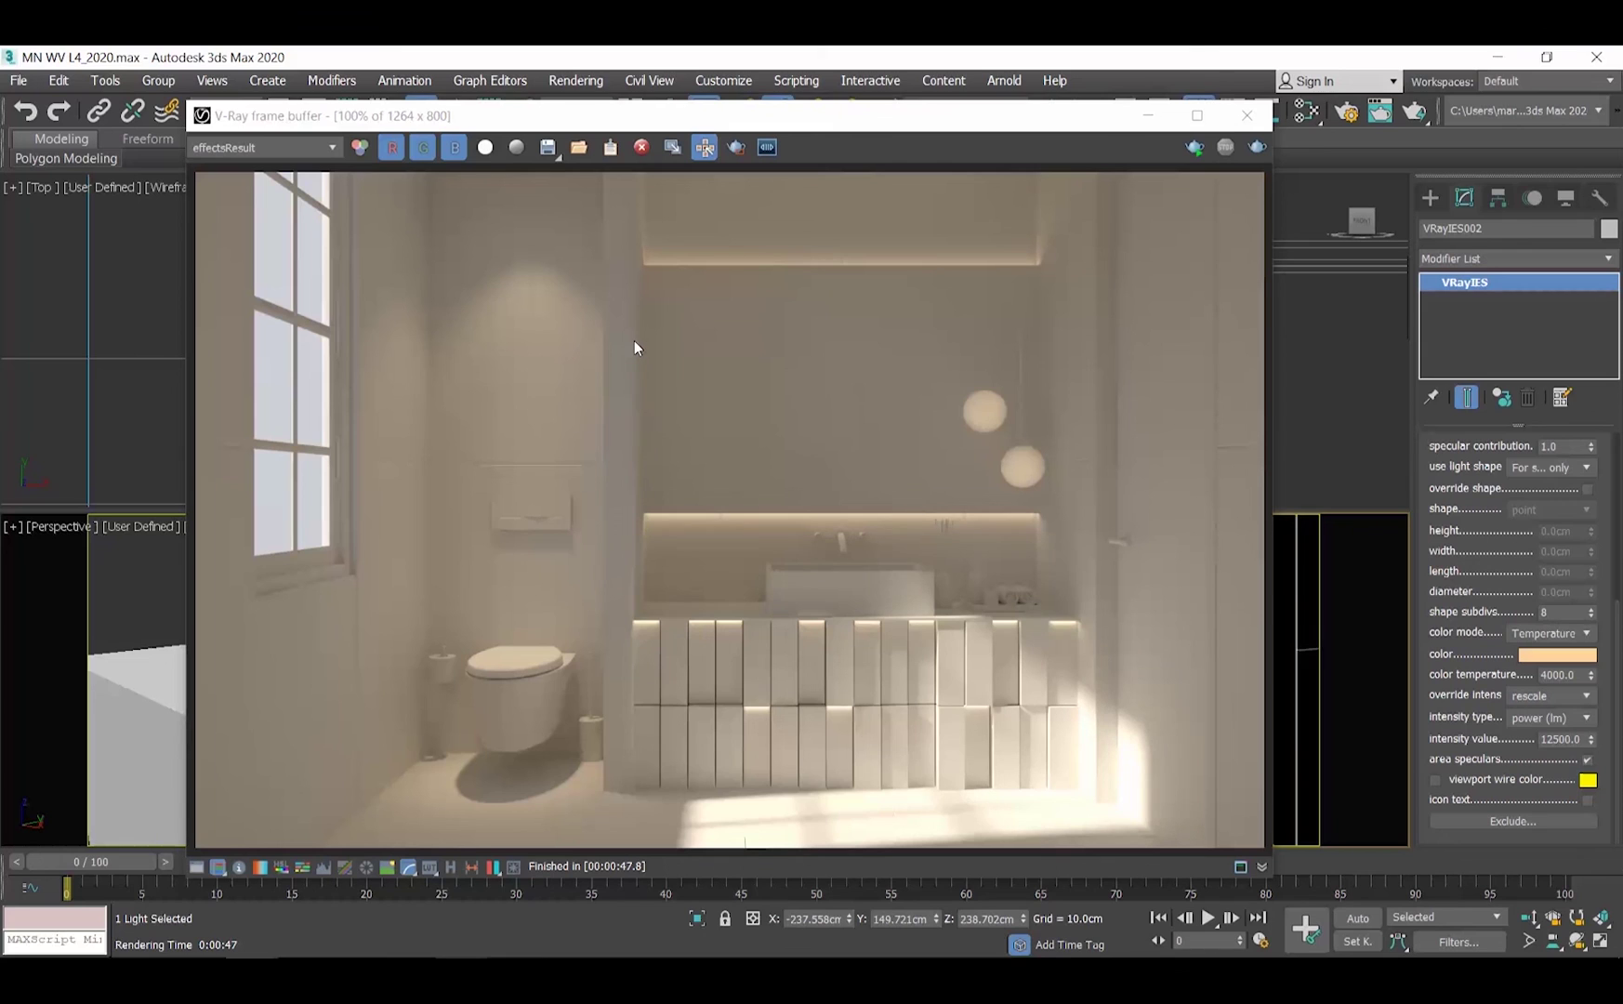
# - Replace the IES light's profile with 03.ies
pyautogui.scroll(5, 1445, 472)
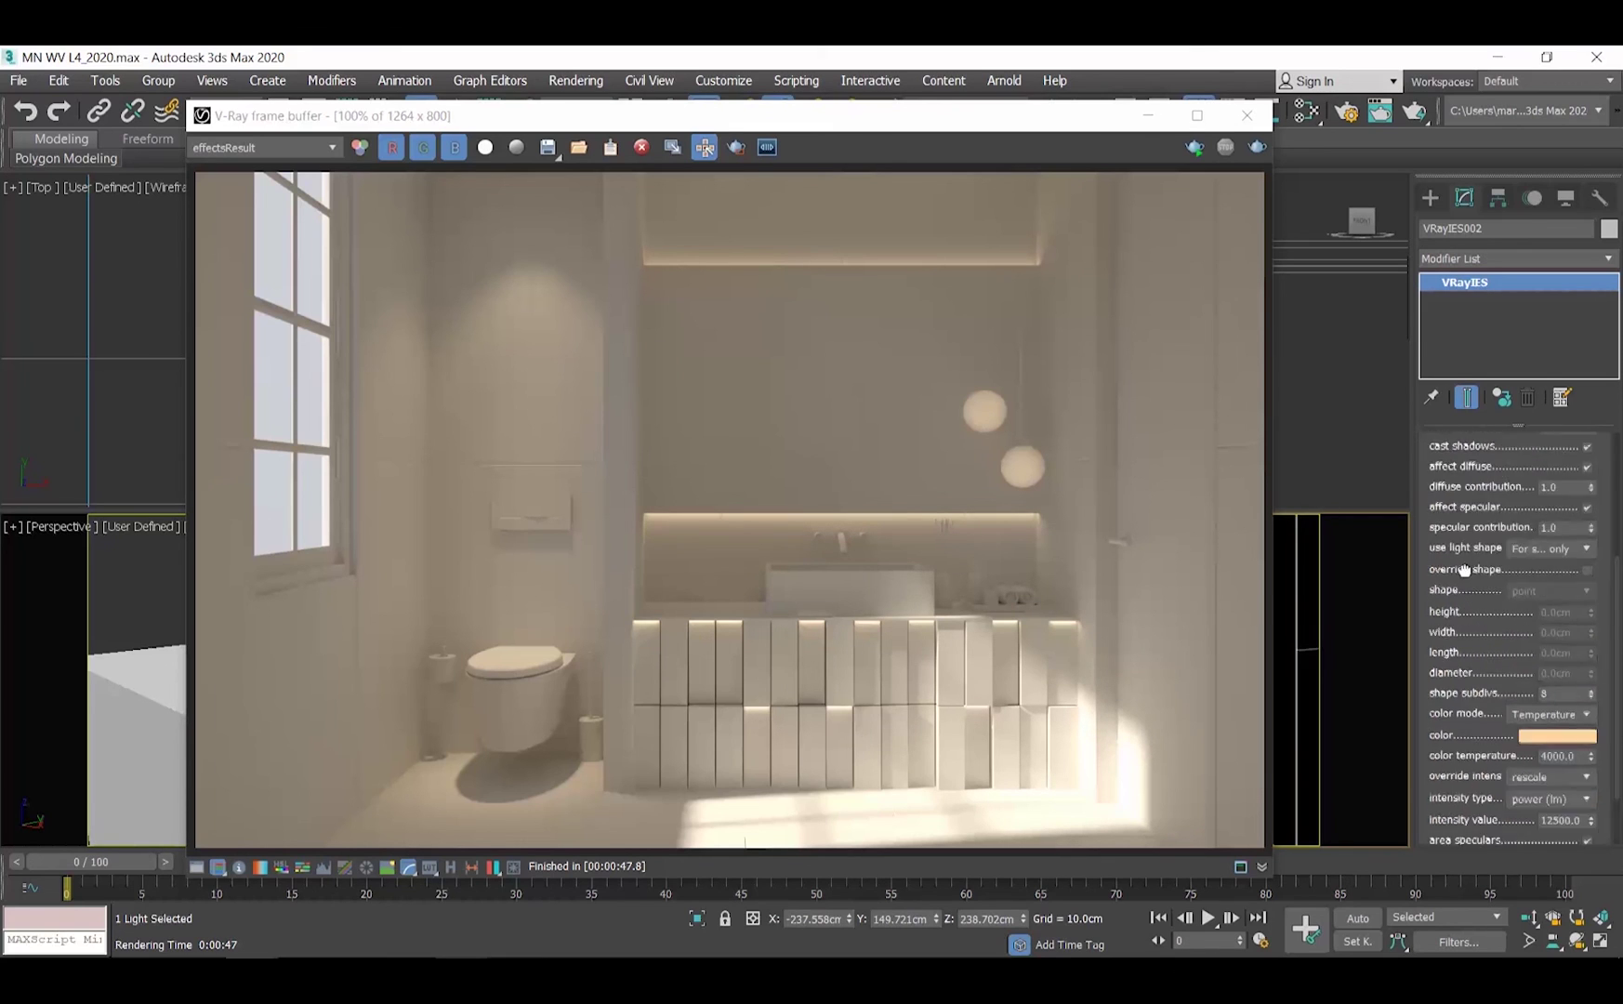
pyautogui.click(1569, 546)
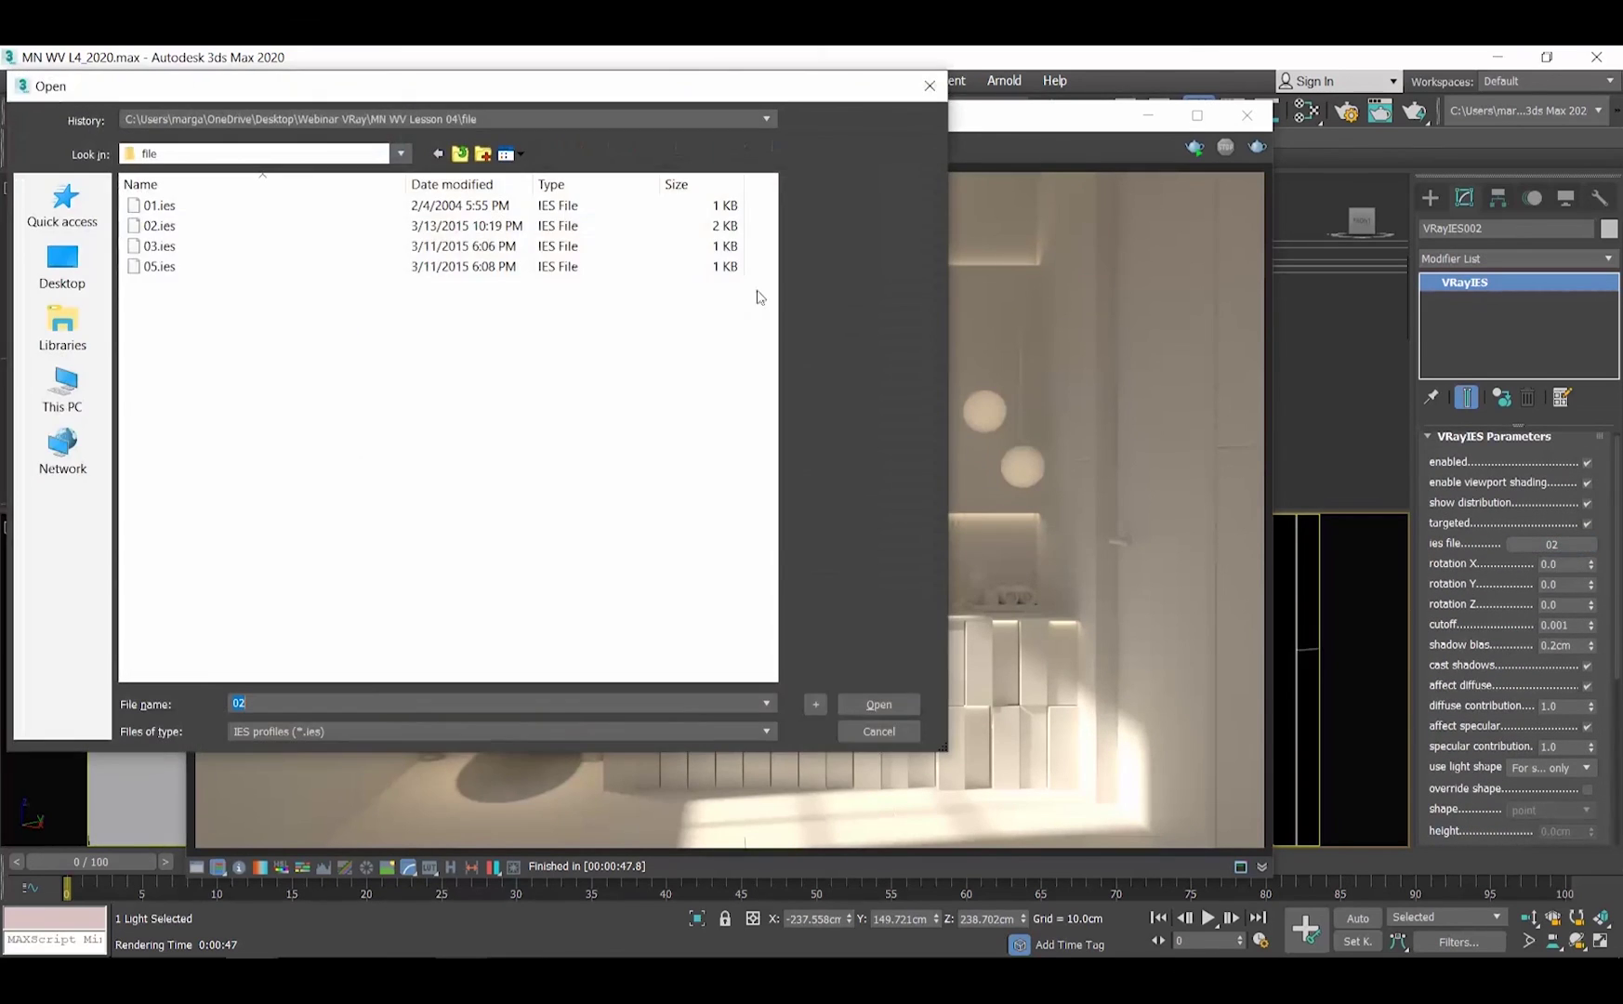
pyautogui.click(251, 245)
pyautogui.click(898, 704)
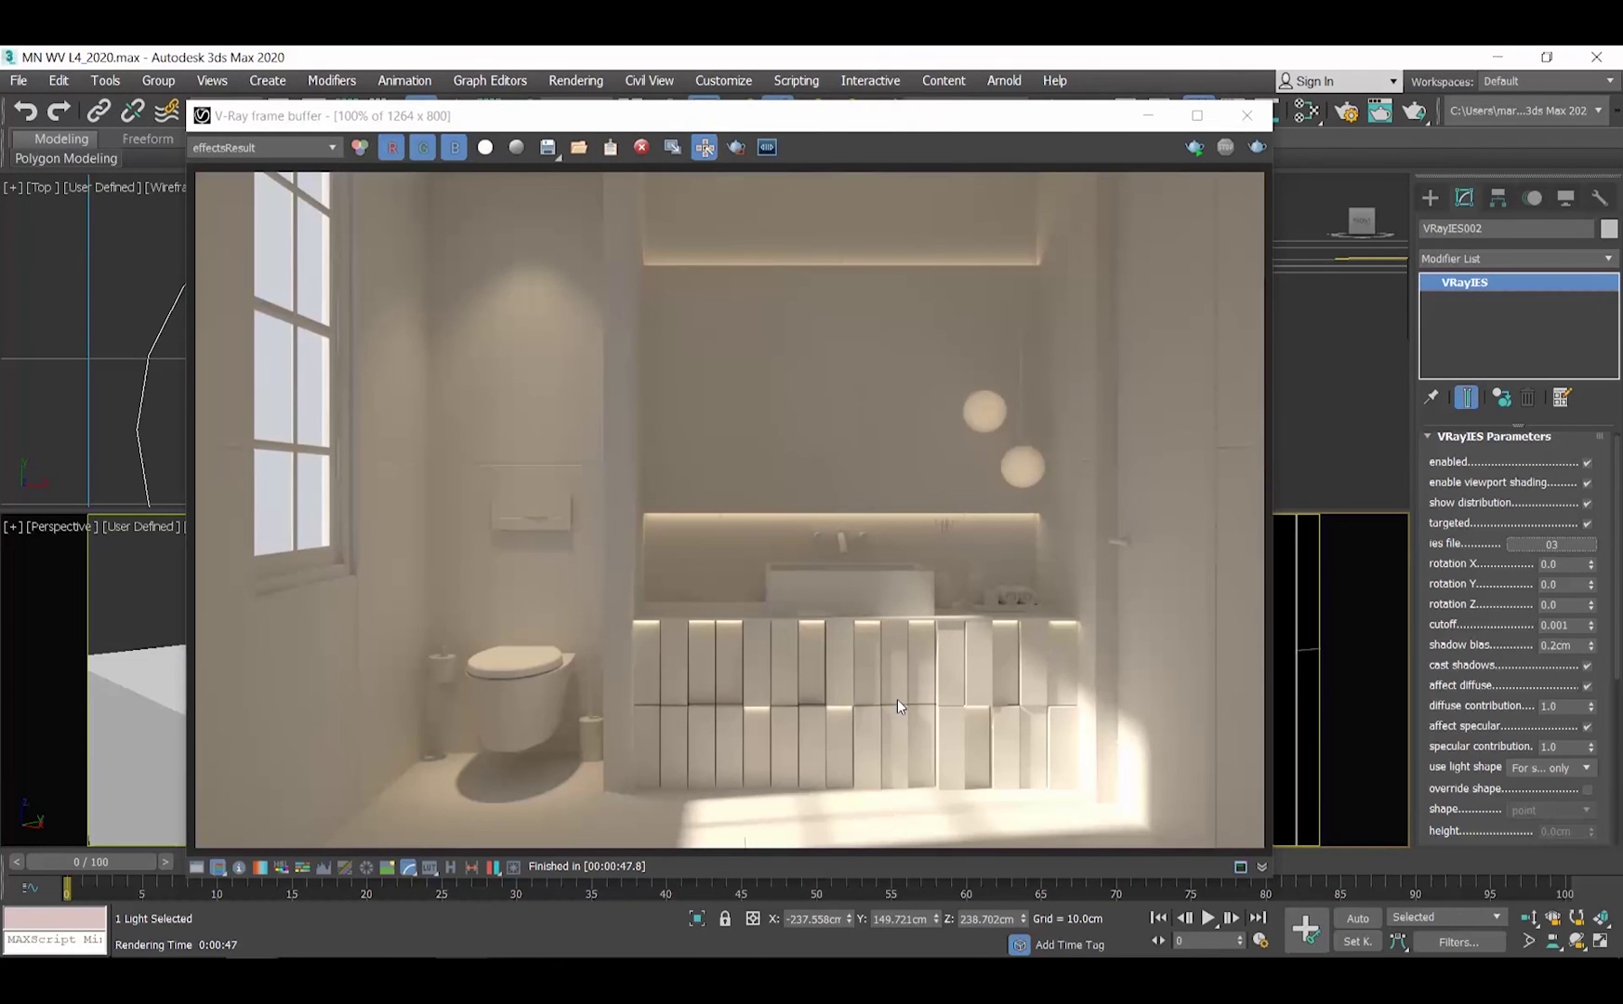
# - Set the IES light intensity to 14400 lm ahead of a new test render
pyautogui.moveTo(1458, 761); pyautogui.dragTo(1453, 421)
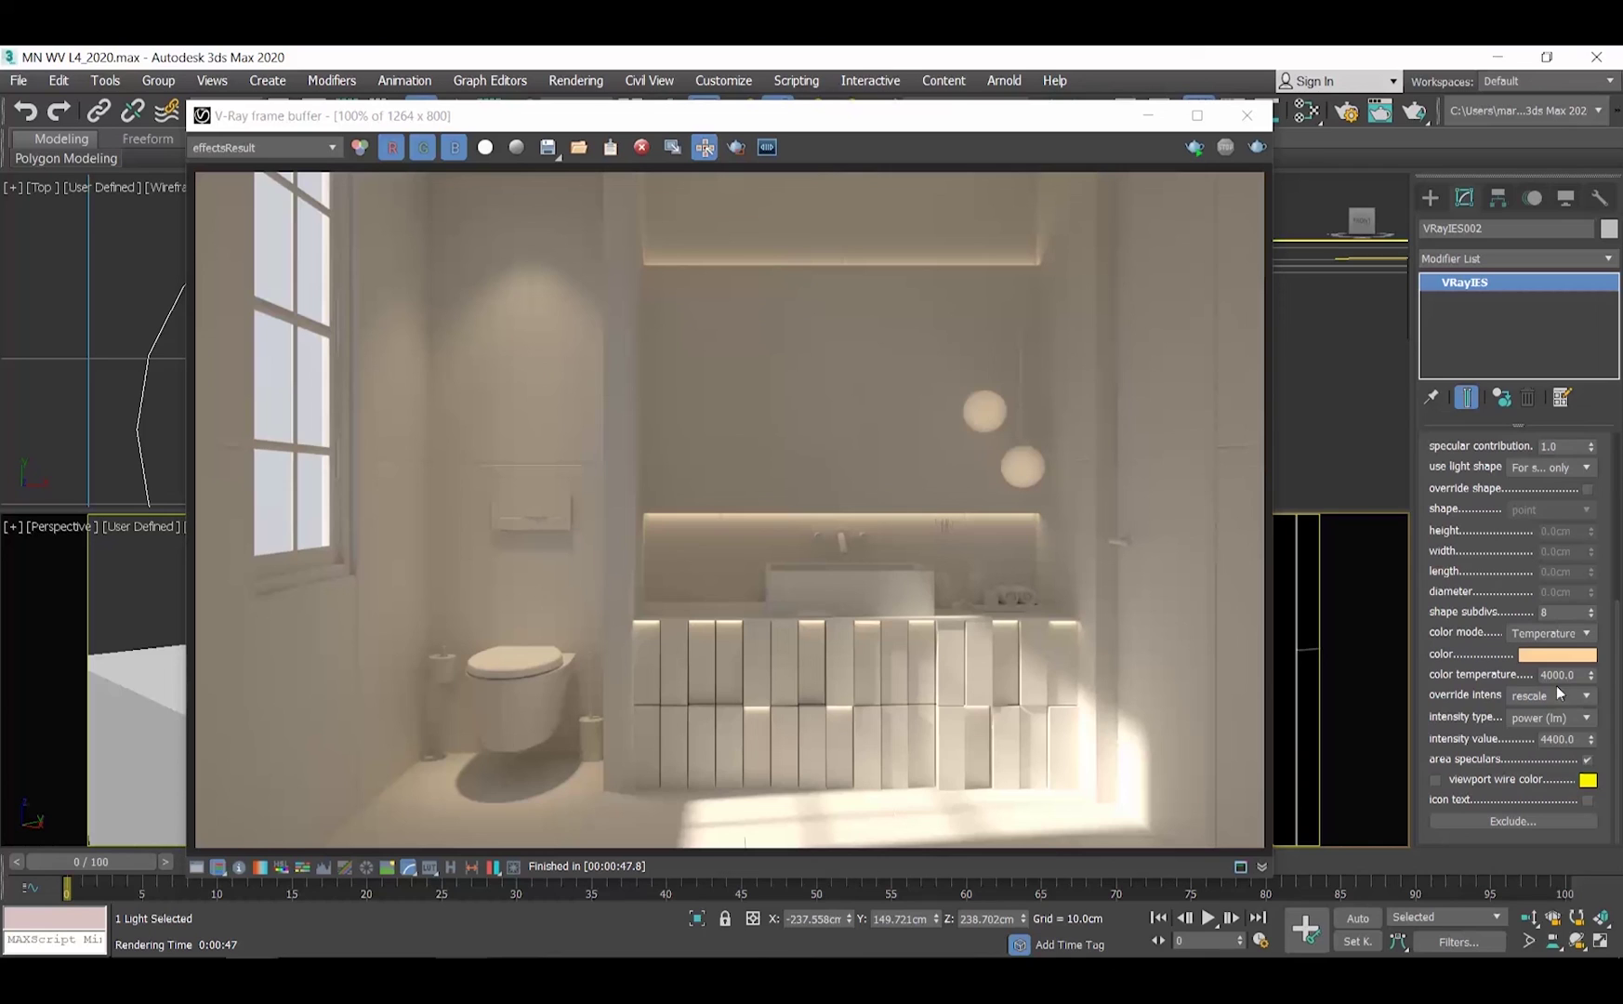
pyautogui.doubleClick(1545, 738)
pyautogui.write('14400')
pyautogui.press('Return')
pyautogui.click(576, 80)
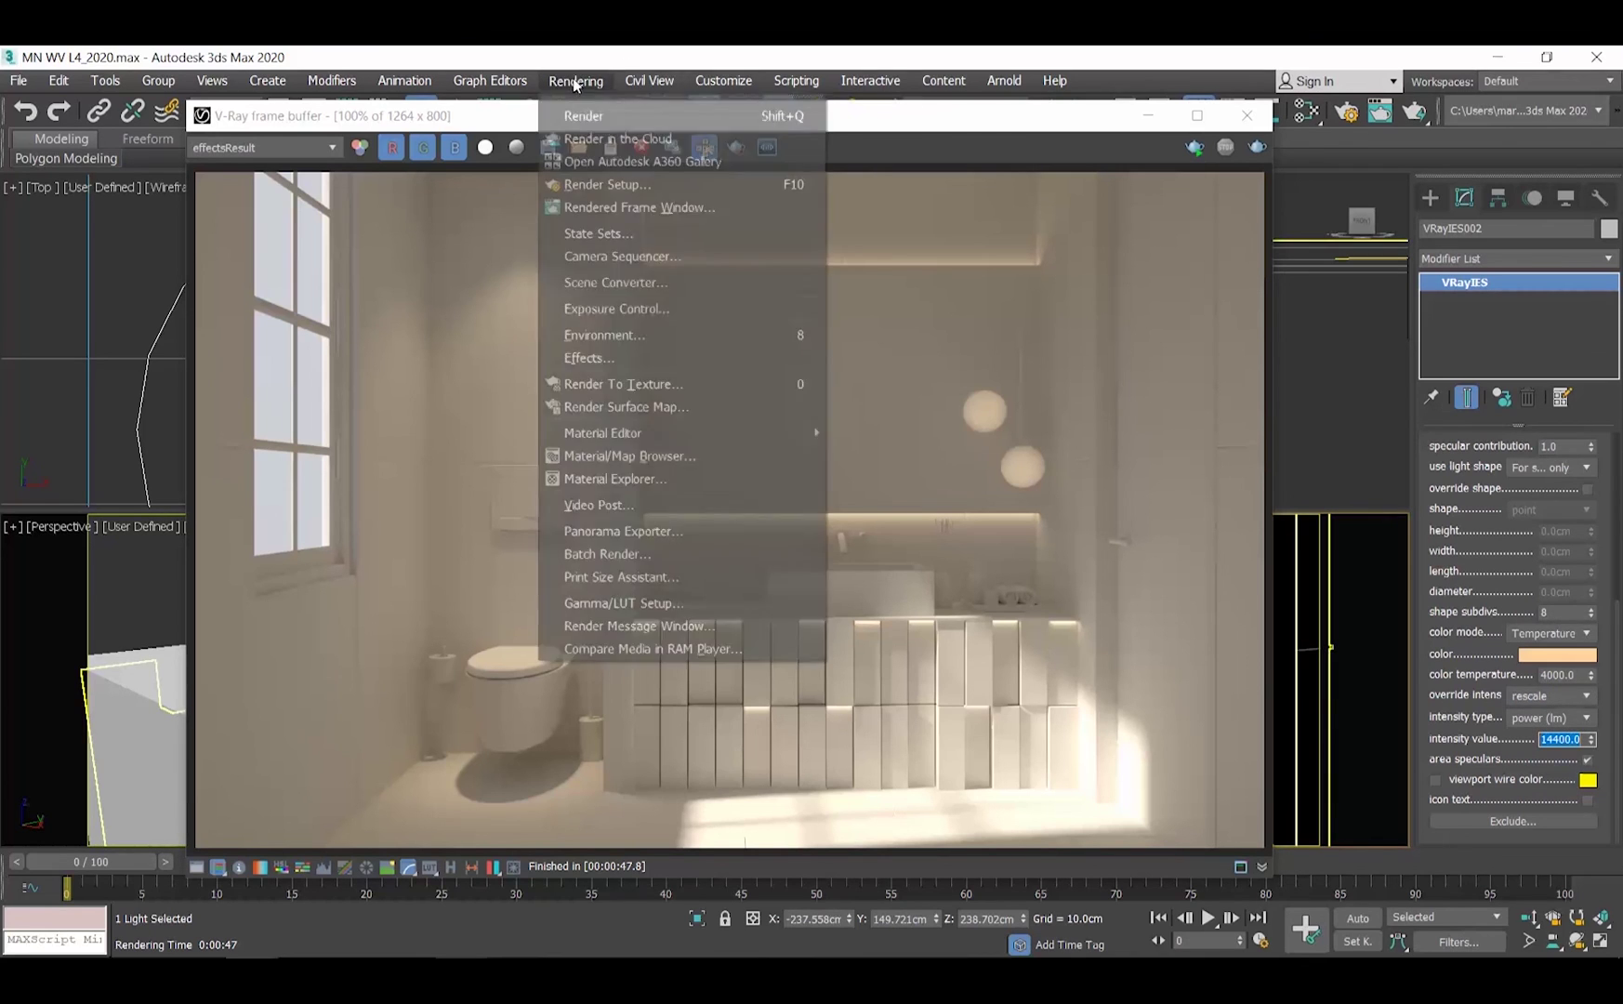